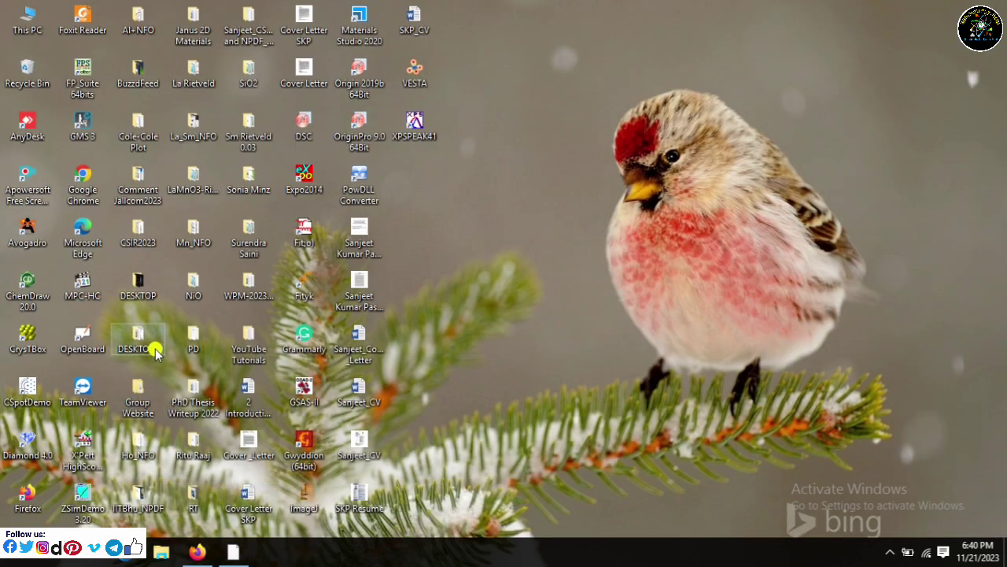
Step: Switch to Firefox and open the search form of the Crystallography Open Database at crystallography.net
left_click(197, 551)
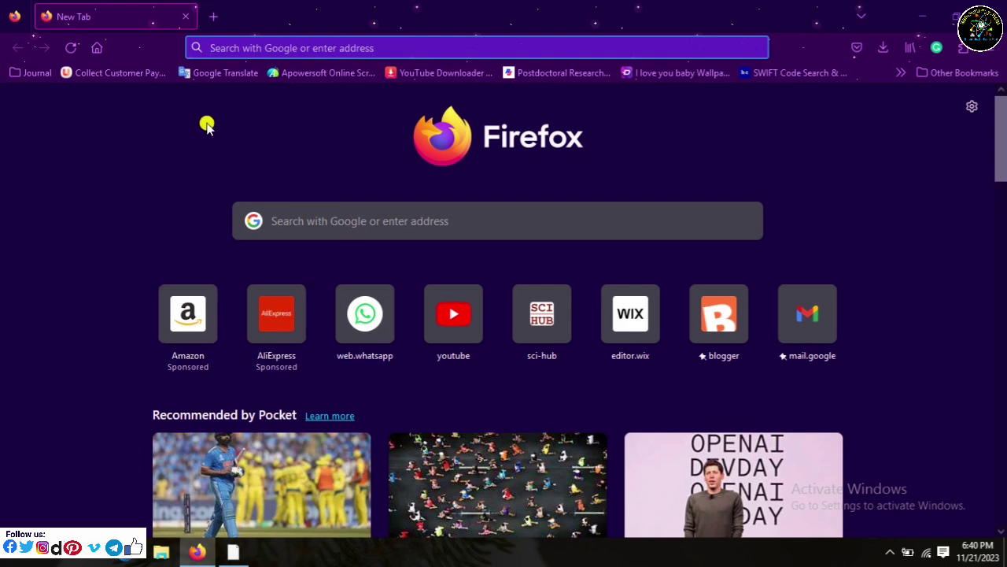
type("crystallography.net/")
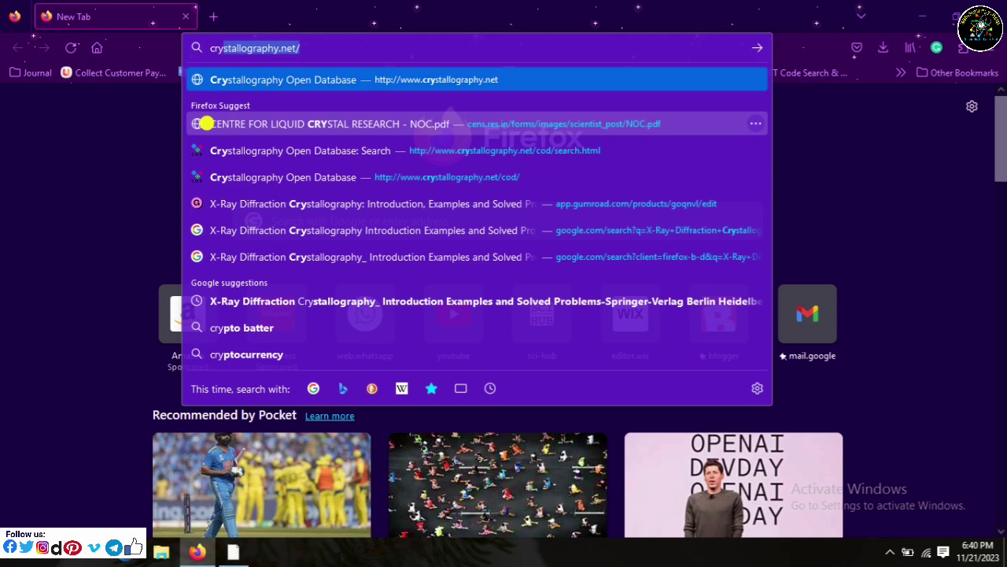
key("Return")
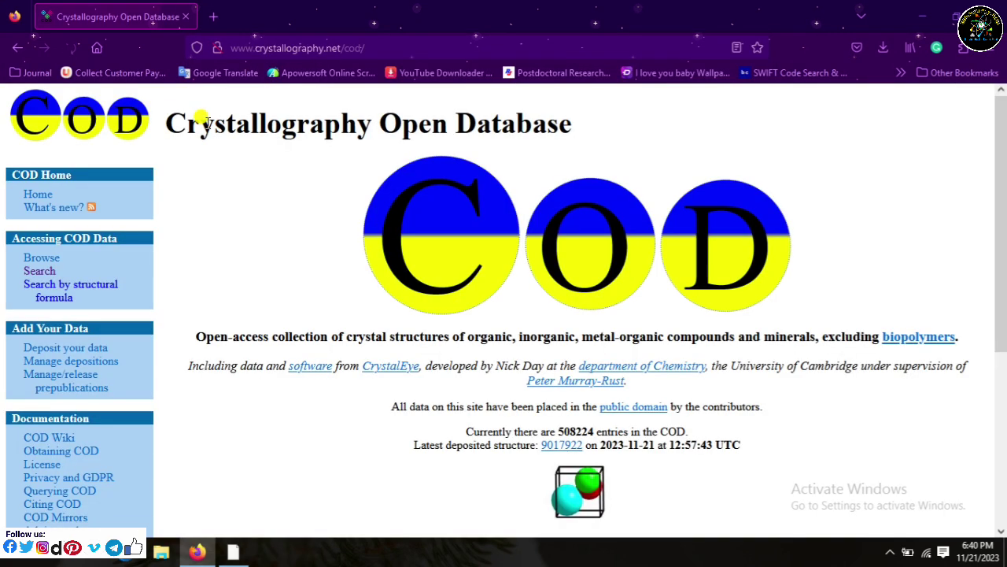
left_click(49, 273)
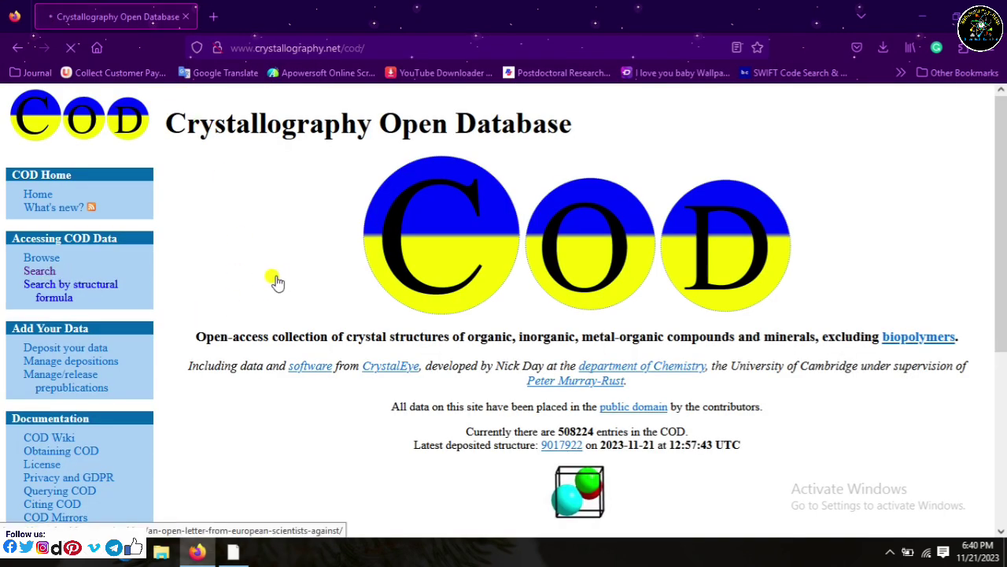
Step: Search the database for structures containing the elements Ni and O
scroll(493, 338, "down", 5)
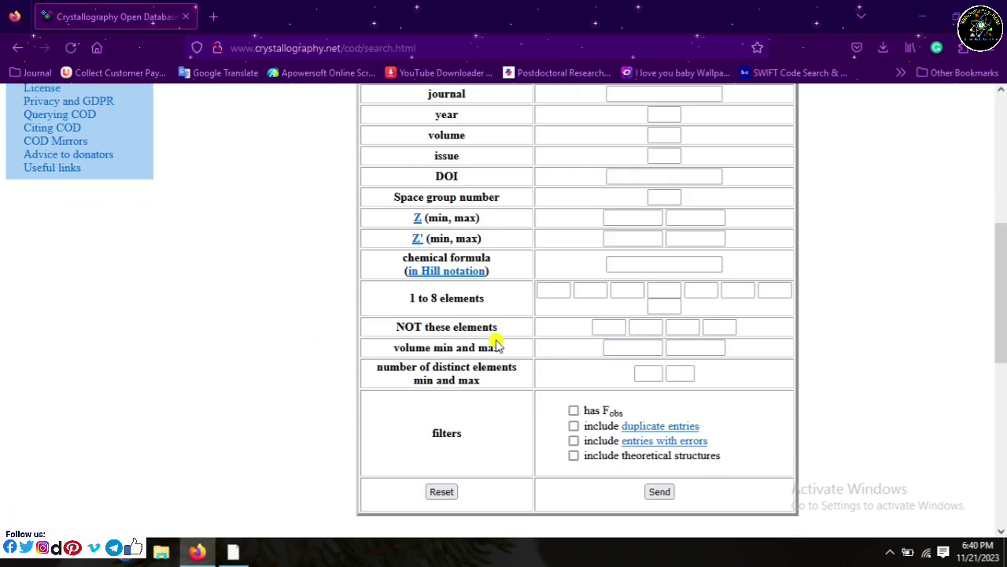
left_click(544, 288)
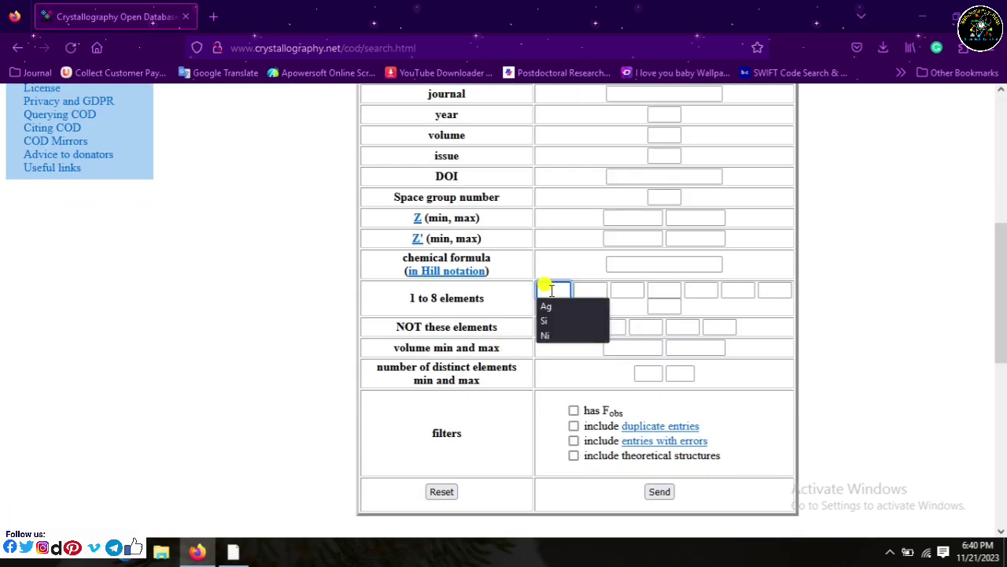
left_click(554, 335)
left_click(590, 289)
left_click(584, 306)
left_click(660, 491)
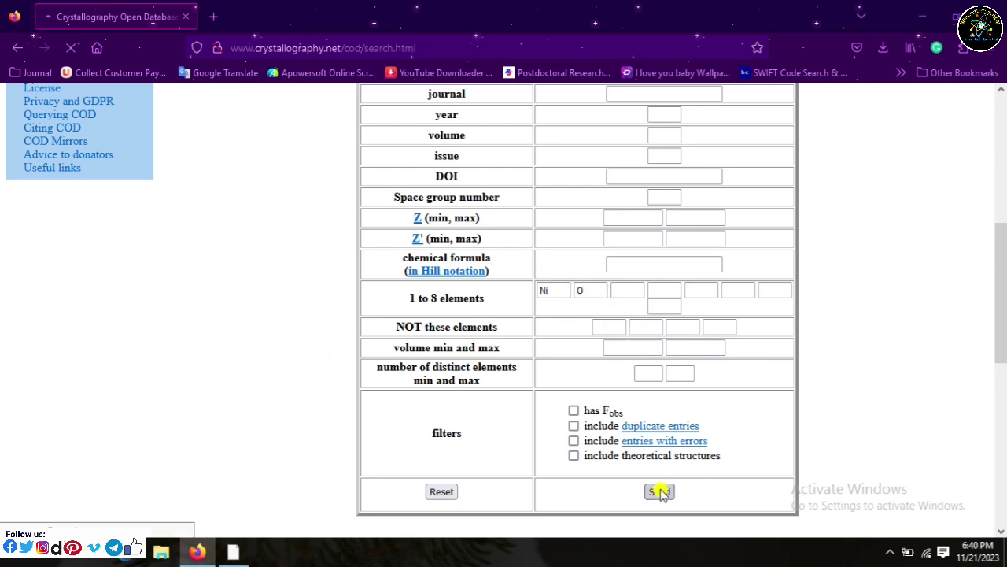
Step: Page through the results to the Ni O entry 1010093 with space group F m -3 m and download its CIF file
scroll(441, 433, "down", 3)
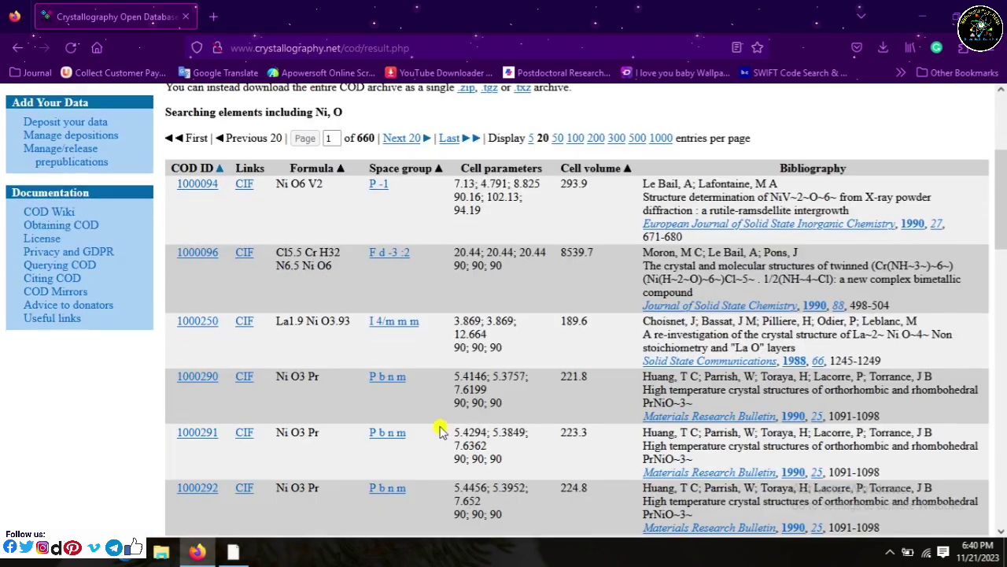
scroll(431, 425, "down", 15)
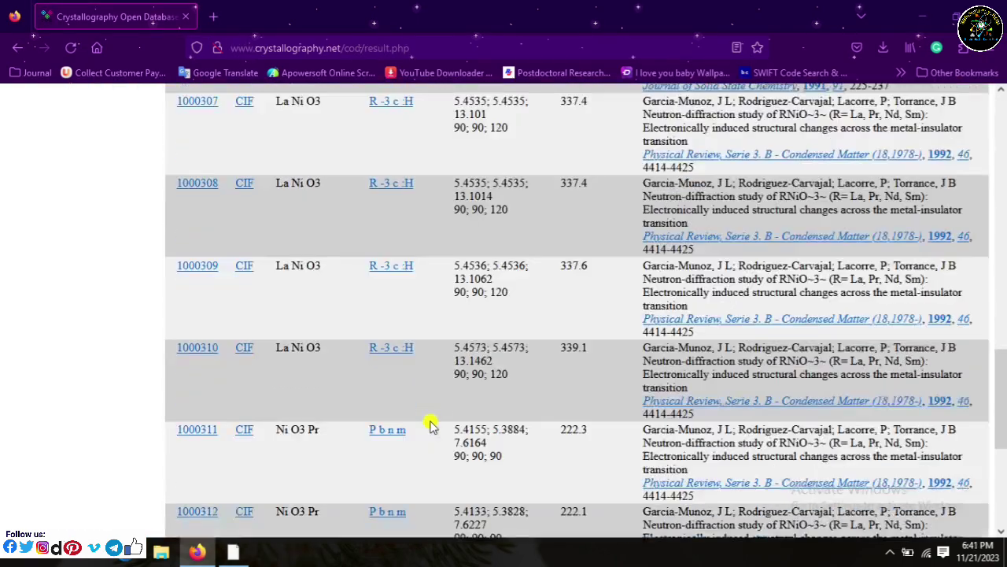
scroll(431, 424, "down", 5)
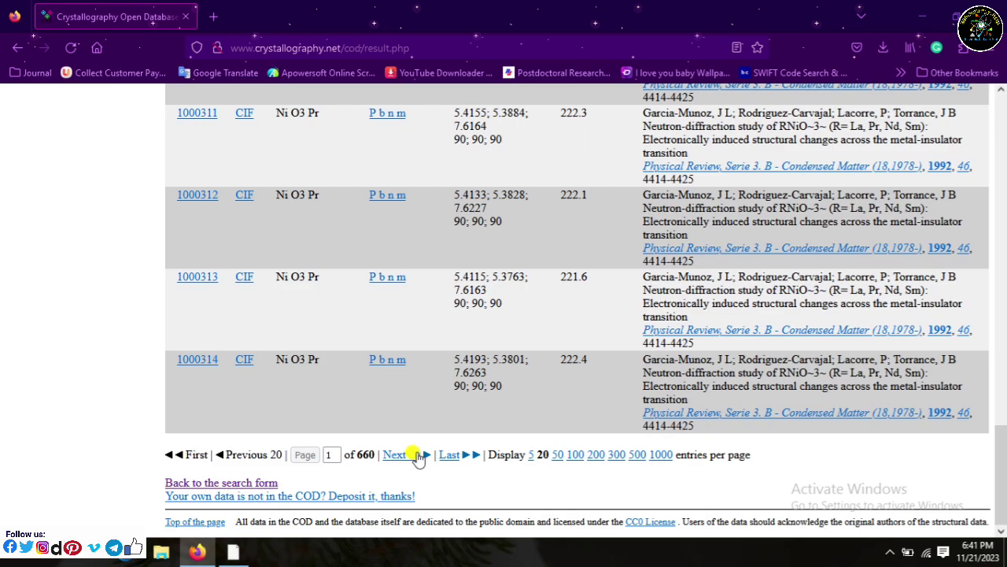
scroll(410, 430, "down", 10)
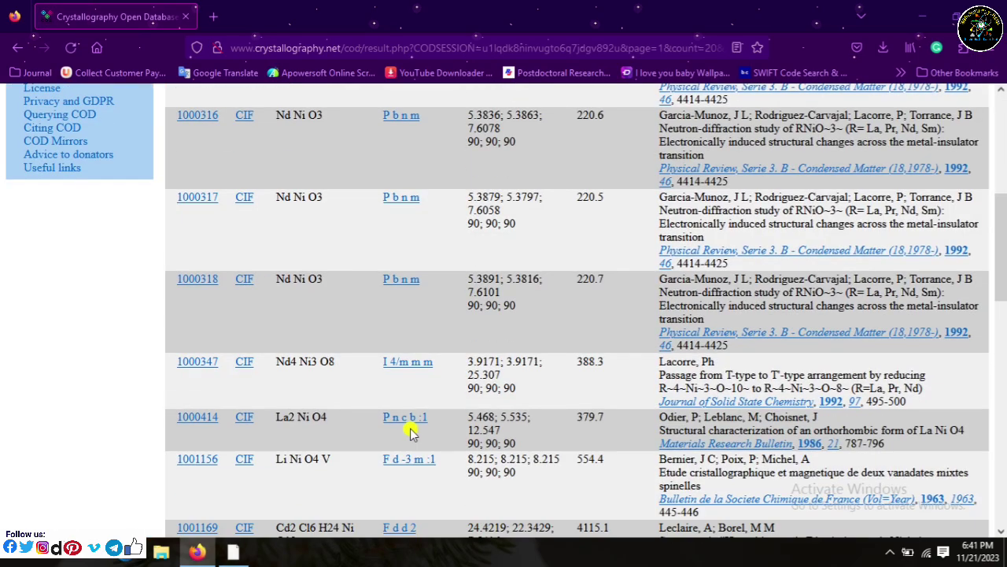
scroll(410, 432, "down", 4)
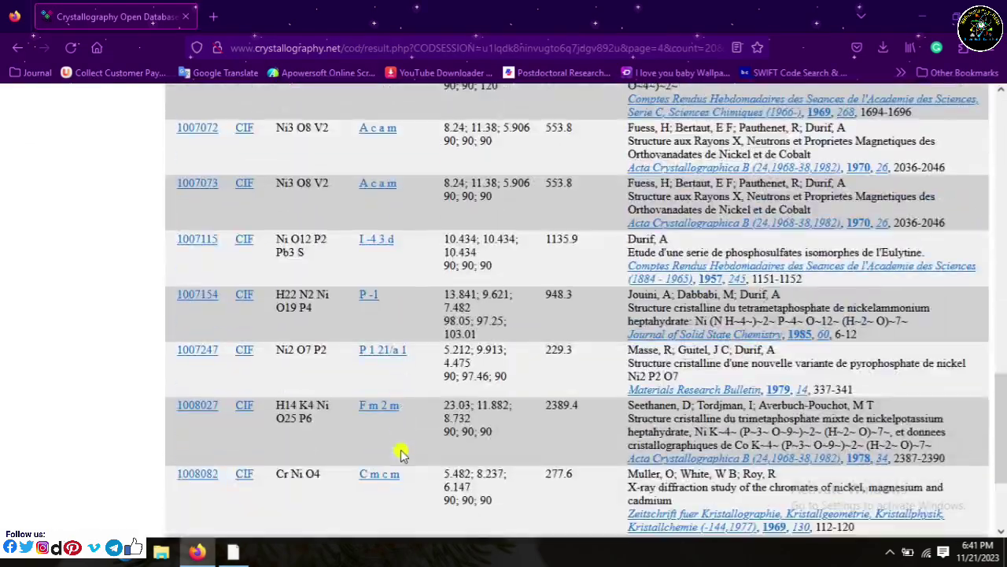
scroll(401, 449, "down", 3)
left_click(401, 454)
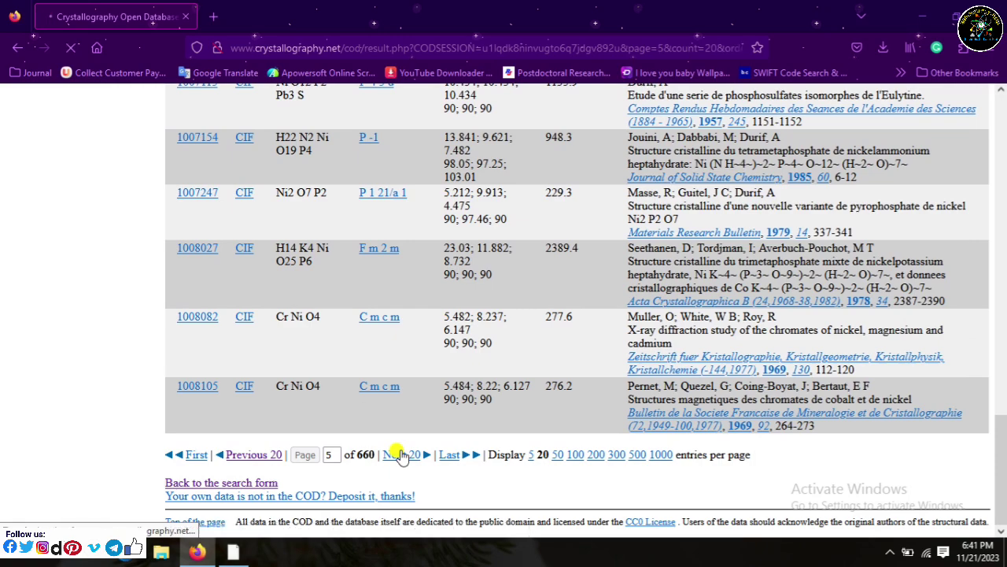
scroll(401, 454, "down", 10)
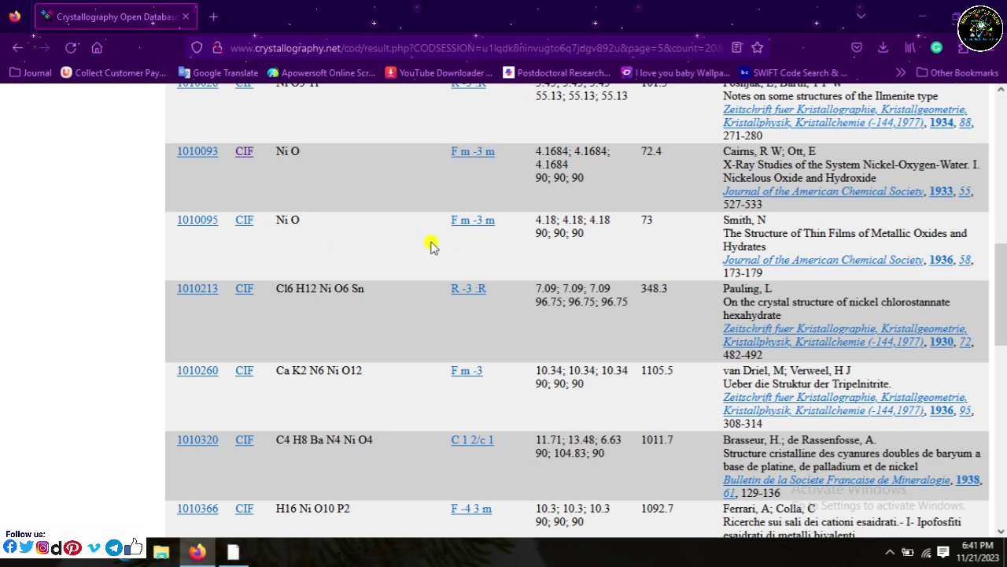
left_click(244, 151)
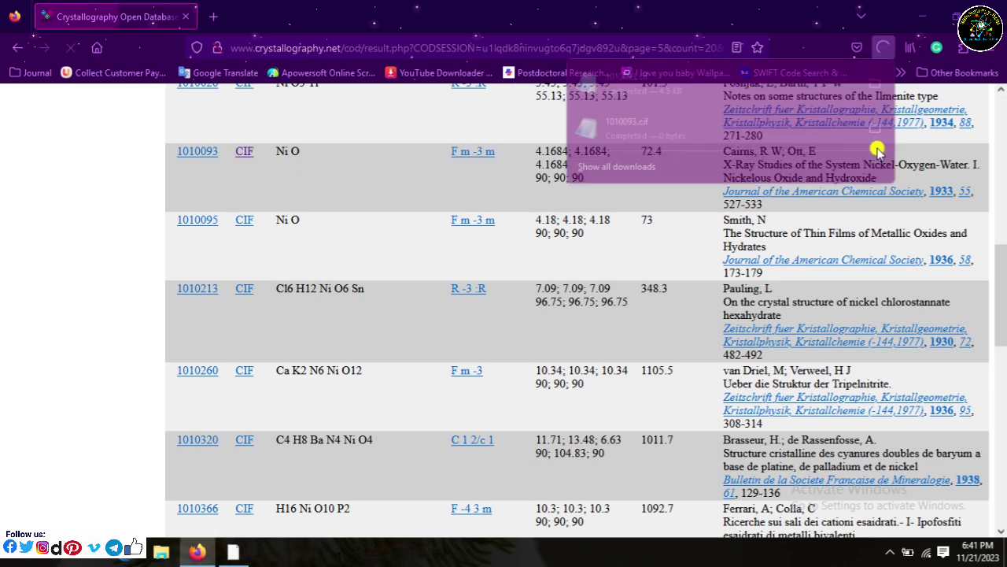
Step: Move the downloaded 1010093 CIF file from the Downloads folder into the NiO folder on the desktop
left_click(876, 89)
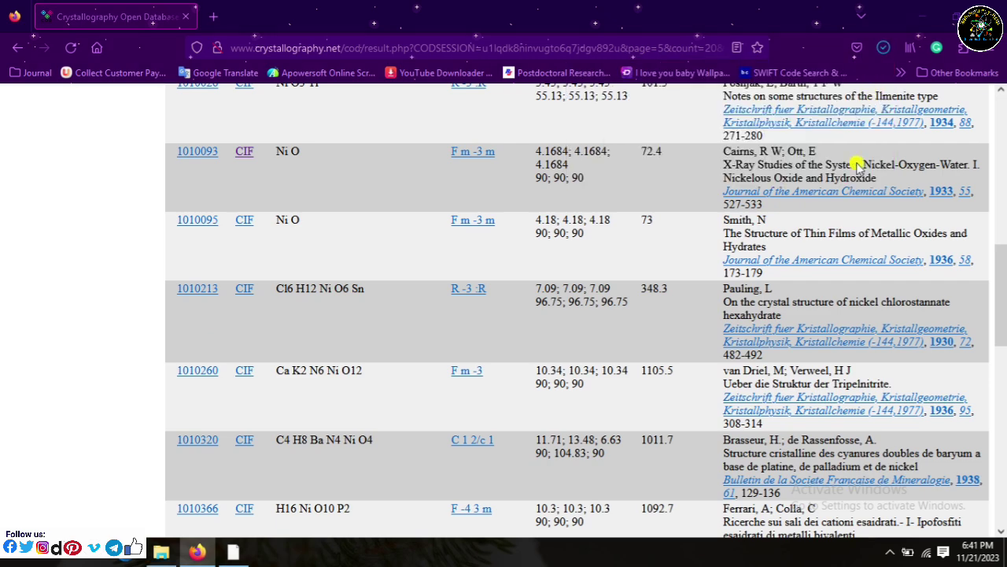
right_click(938, 479)
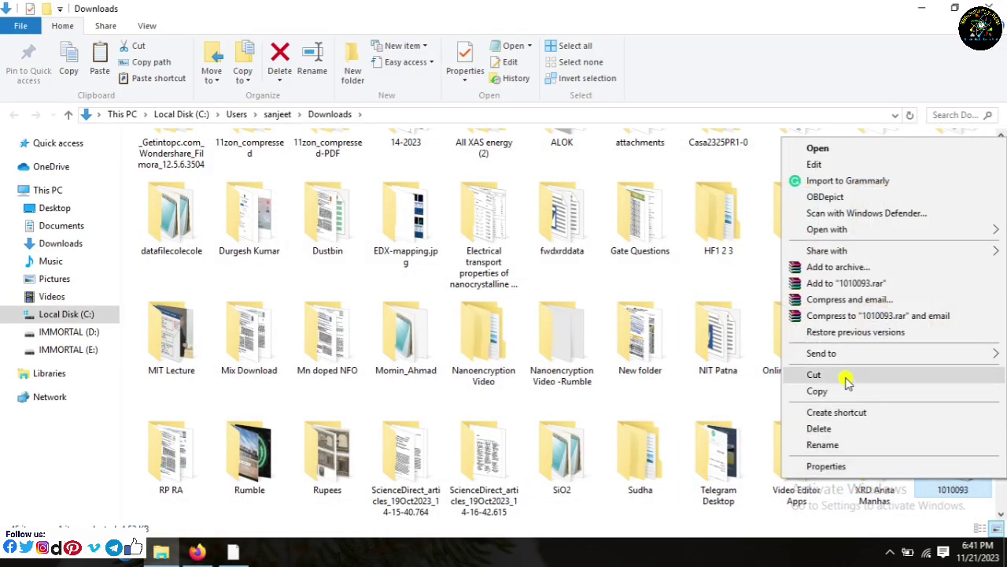
left_click(819, 374)
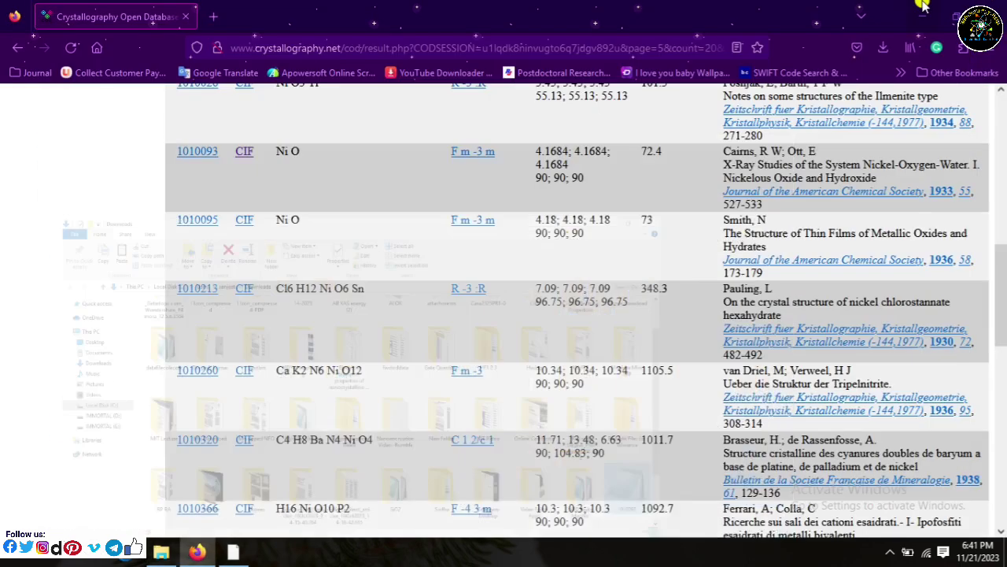
left_click(921, 8)
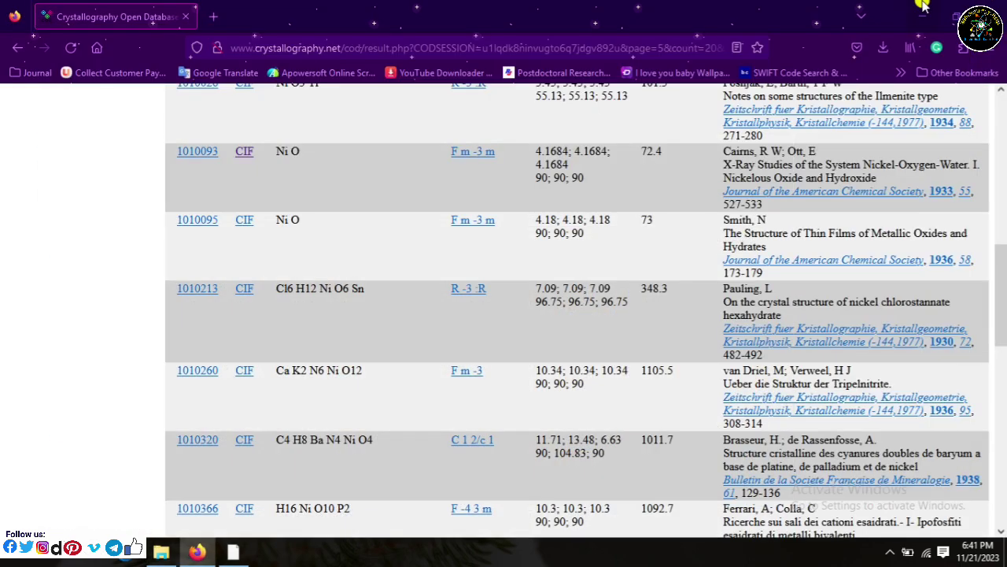
left_click(923, 6)
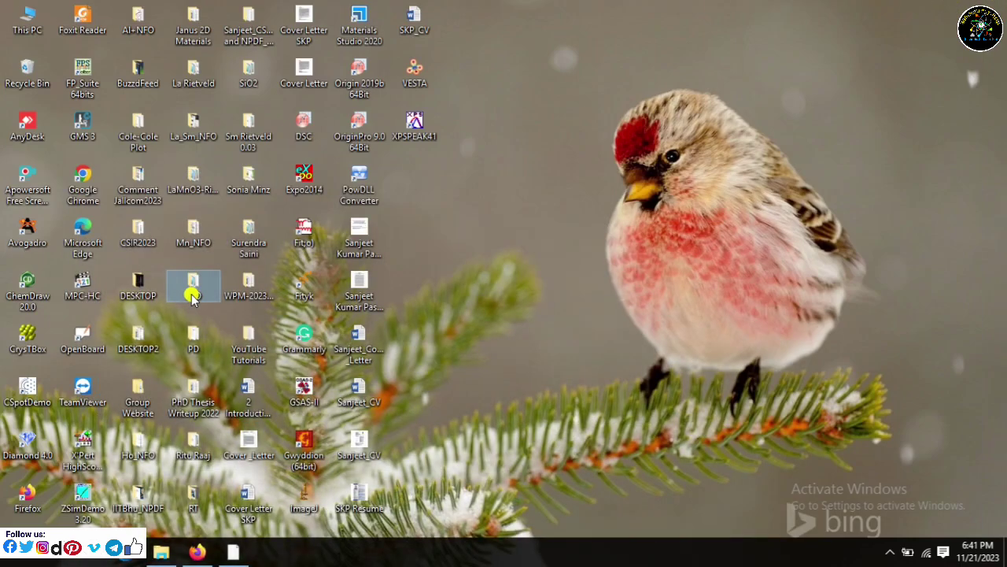
double_click(192, 291)
right_click(362, 292)
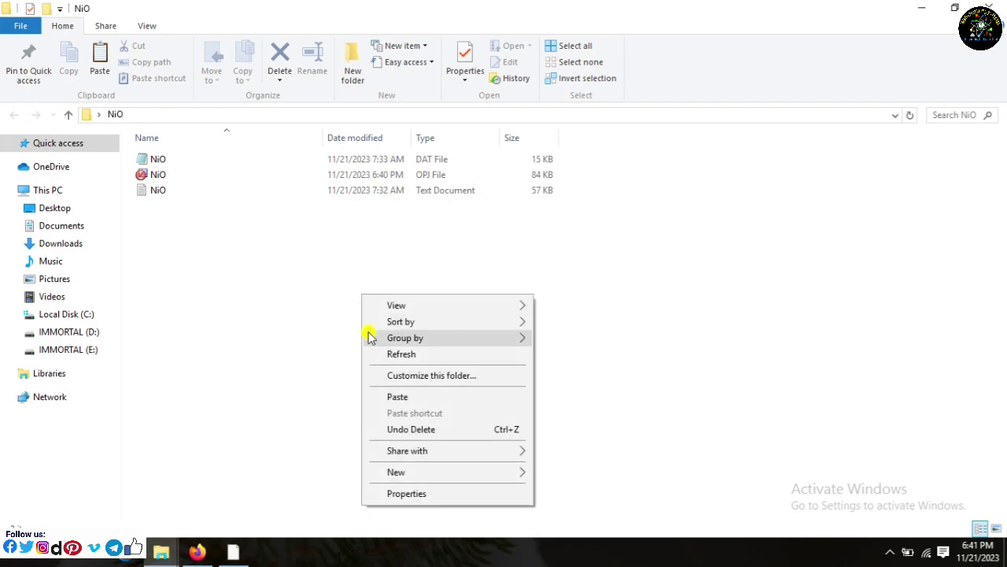
left_click(393, 398)
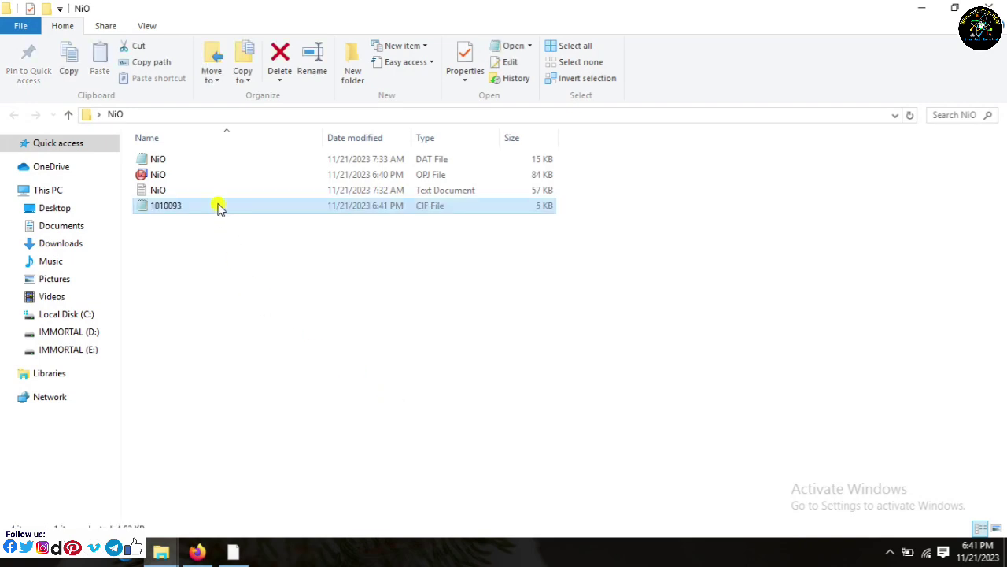
Step: Rename the 1010093 CIF file as NiO and close the folder window
right_click(219, 206)
left_click(263, 505)
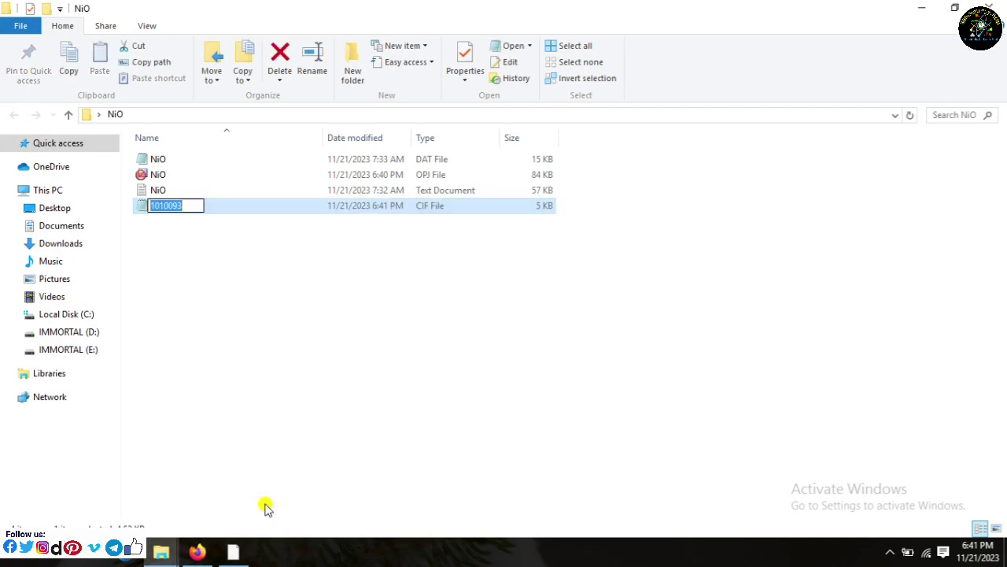
type("NiO")
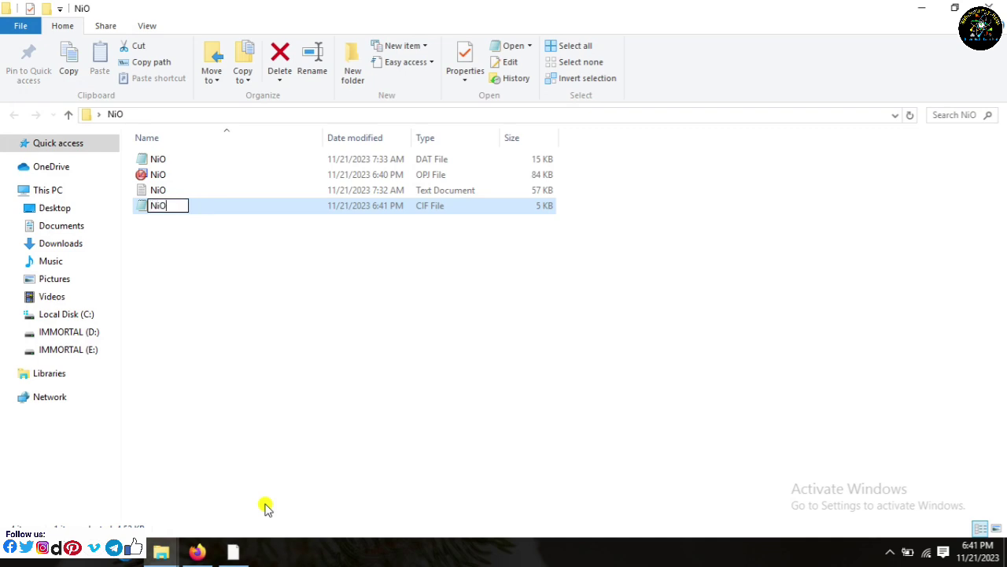
key("Return")
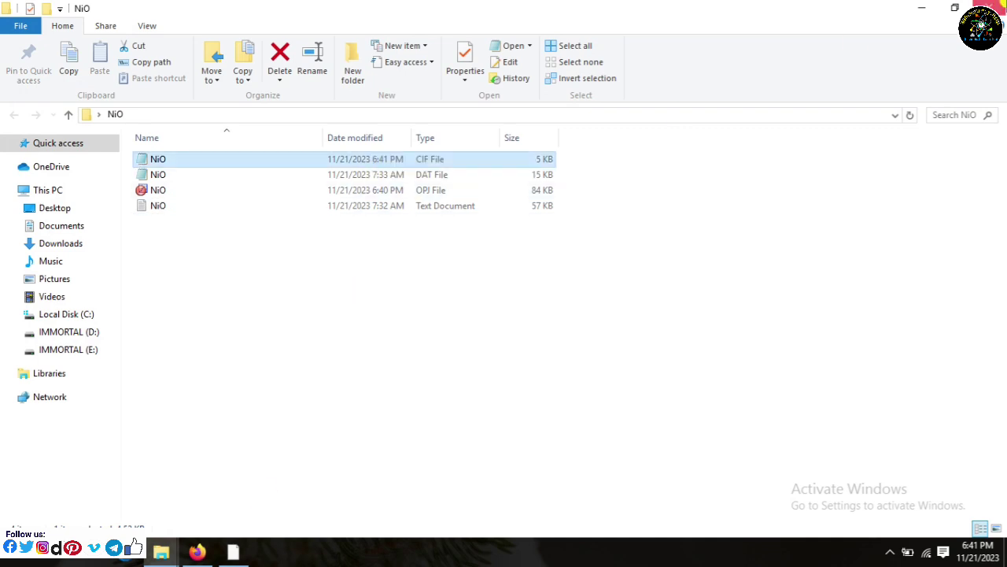
left_click(990, 8)
right_click(740, 102)
left_click(775, 144)
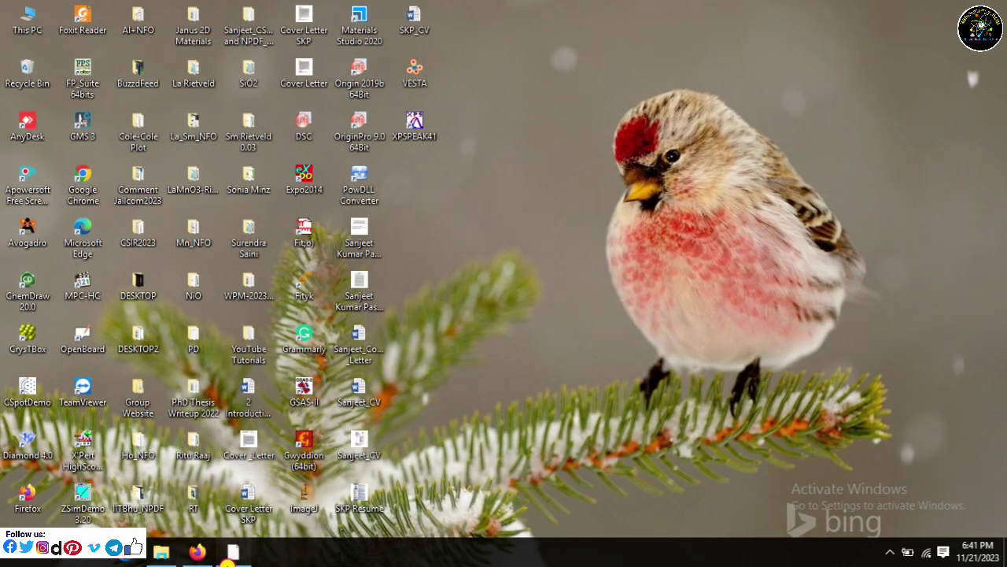
left_click(233, 550)
left_click(921, 8)
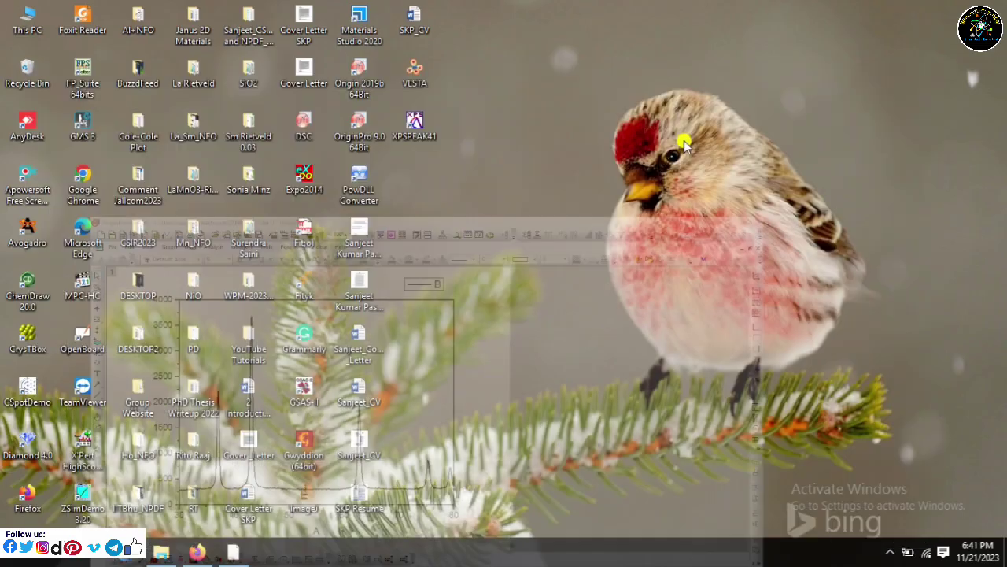
Step: Launch the FullProf Suite from the desktop and open its PCR file editor (EdPCR)
double_click(83, 73)
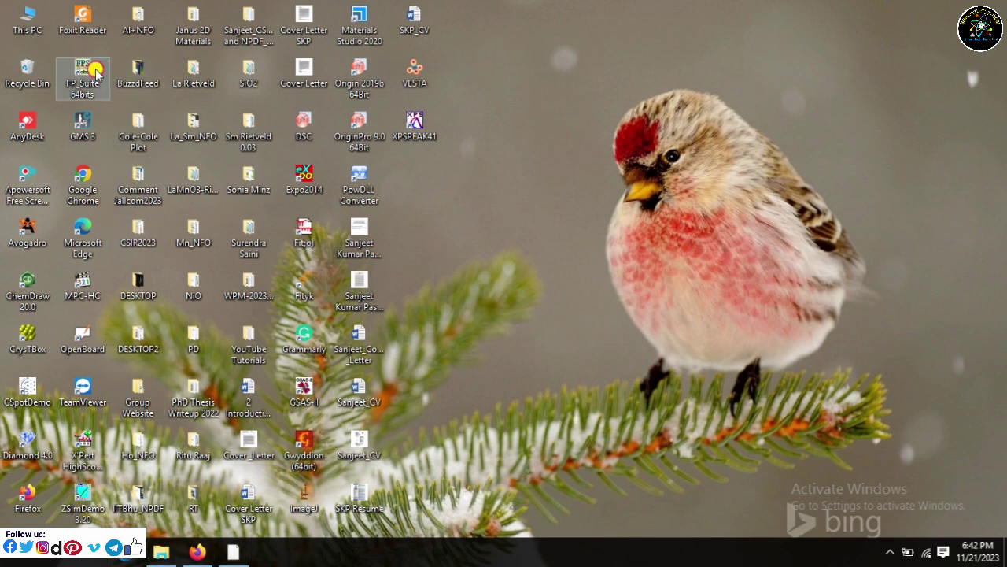
left_click(717, 19)
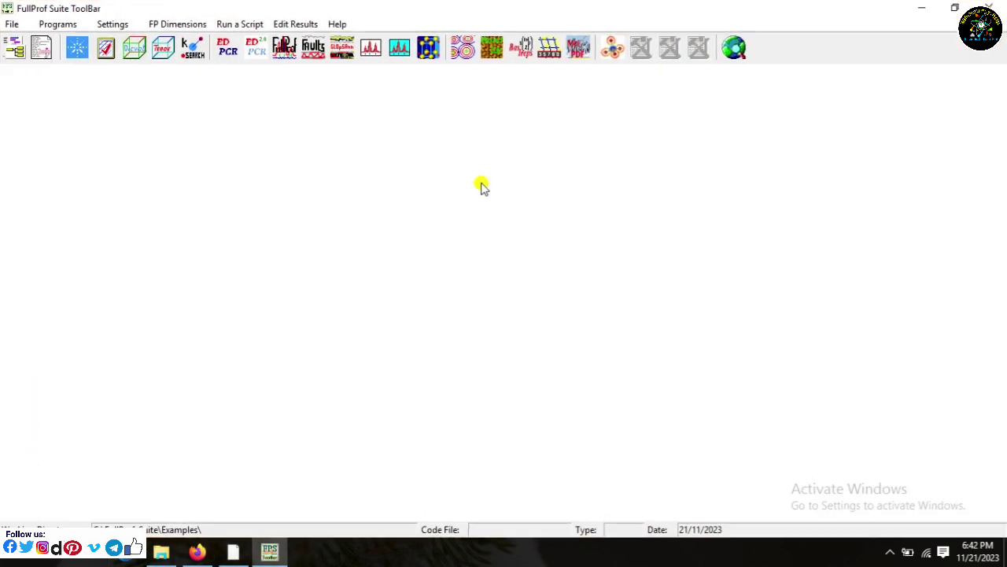
left_click(232, 50)
Step: Import the NiO CIF file from the desktop's NiO folder into the PCR editor and accept the simple calculation template for X-ray data
left_click(340, 61)
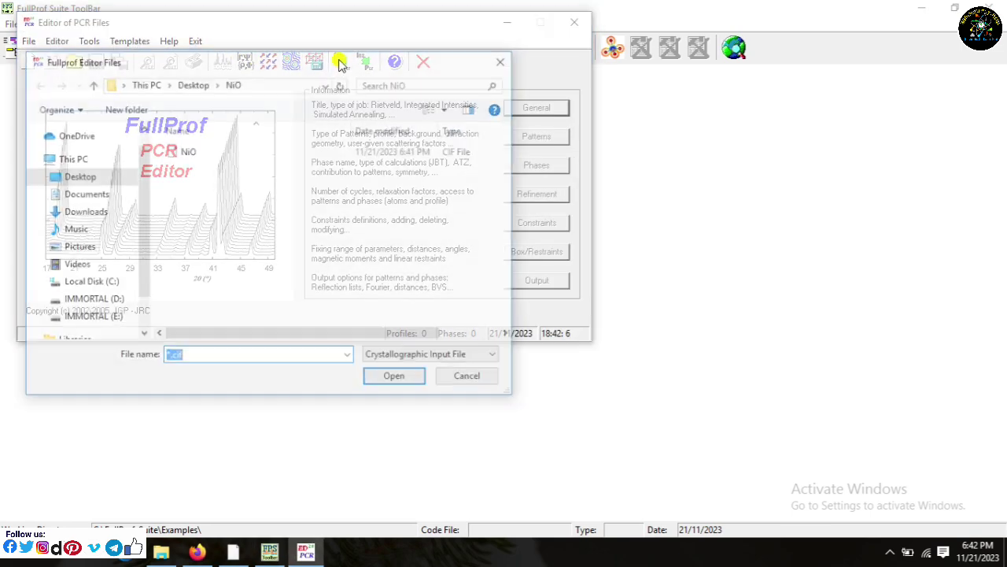
left_click(101, 175)
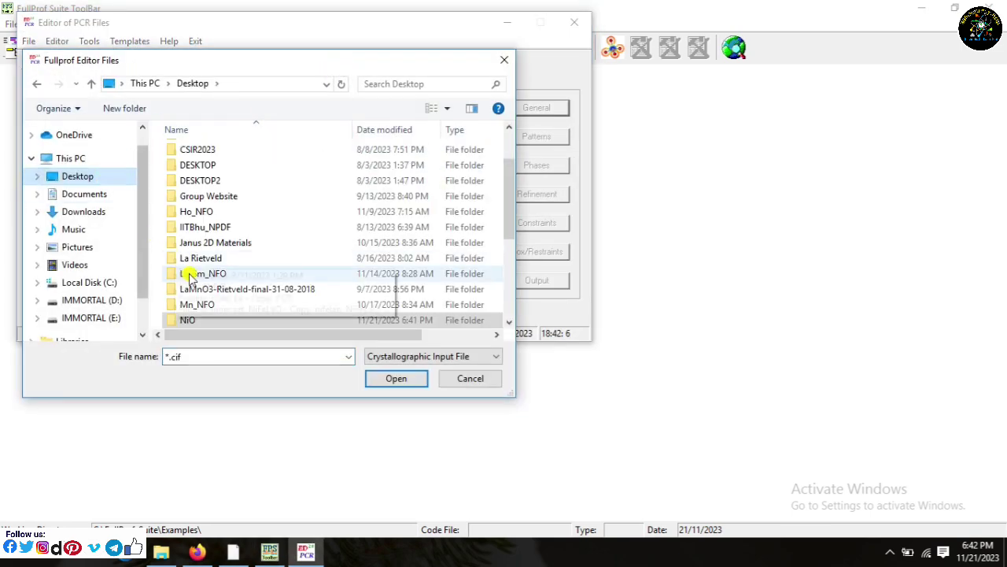
double_click(219, 321)
left_click(182, 152)
left_click(396, 378)
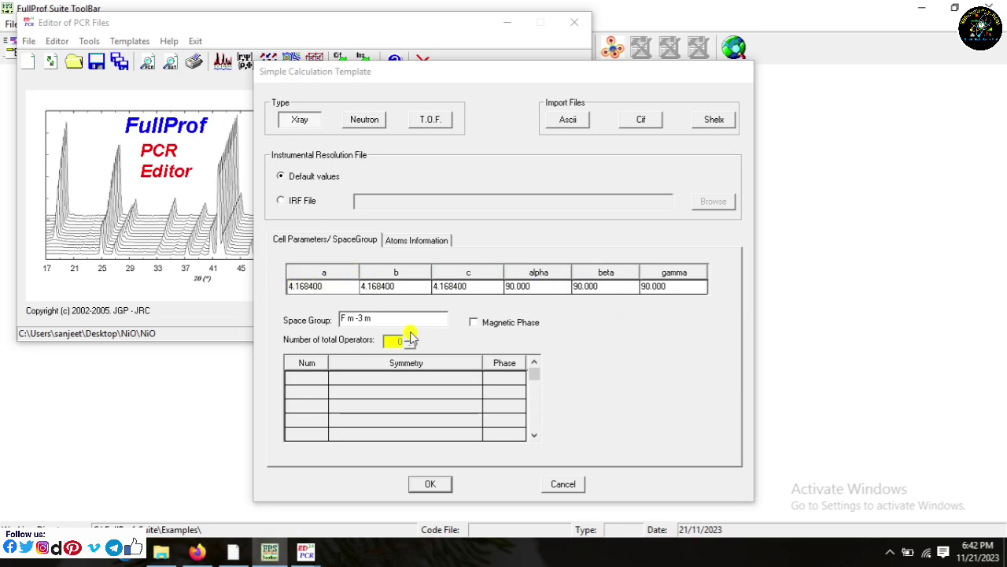
left_click(429, 484)
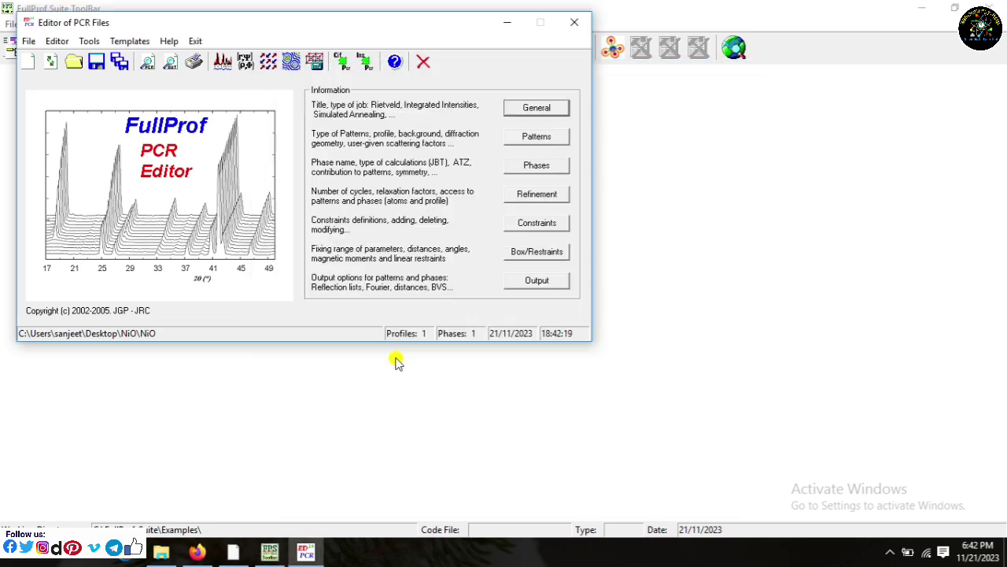
Step: Set the title in the general information to NiO and enable optimizing calculations according to the job's options
left_click(513, 107)
type("NiO")
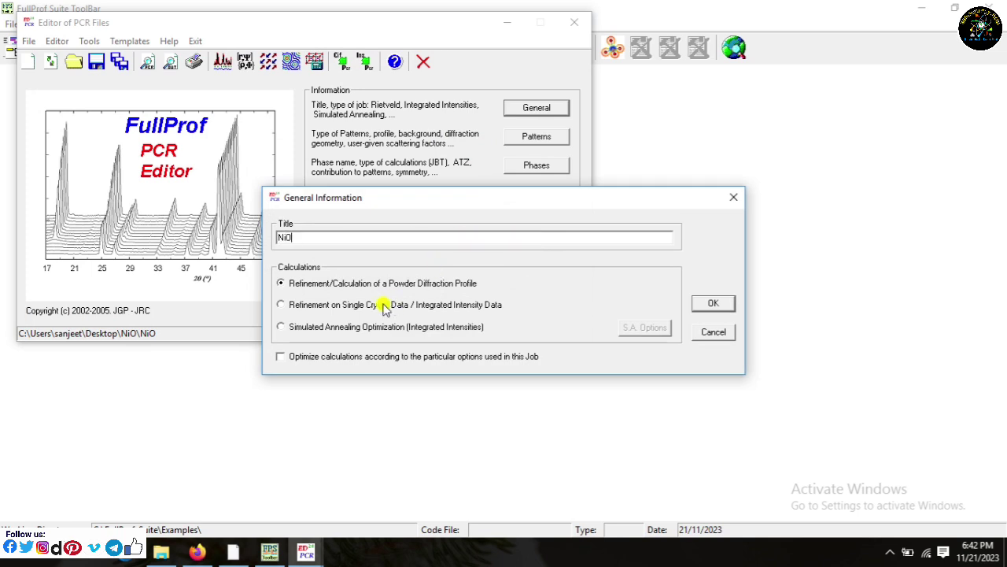
left_click(714, 303)
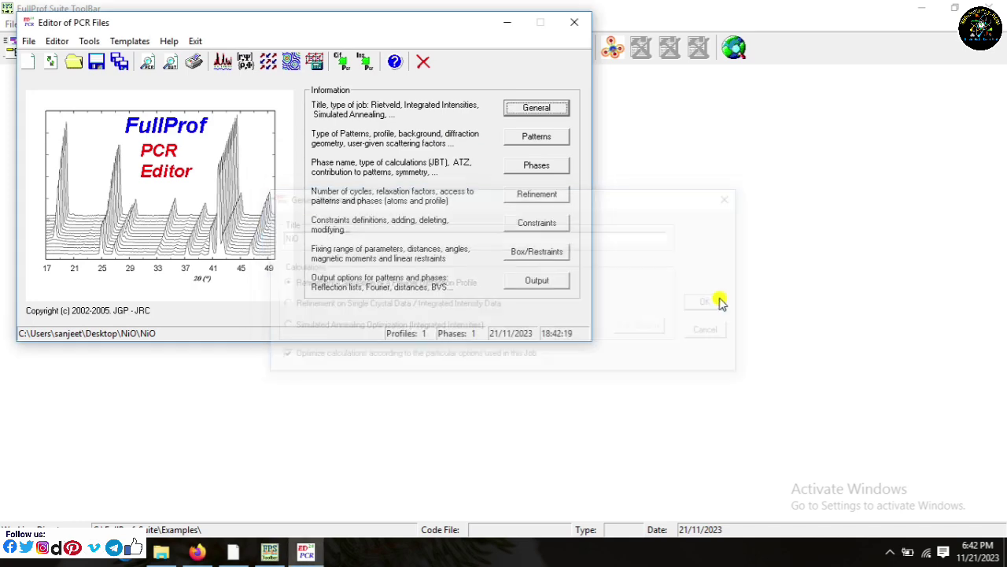
Step: Open the profile data information for Pattern 1 and select X-Ray as the refinement data type
left_click(550, 139)
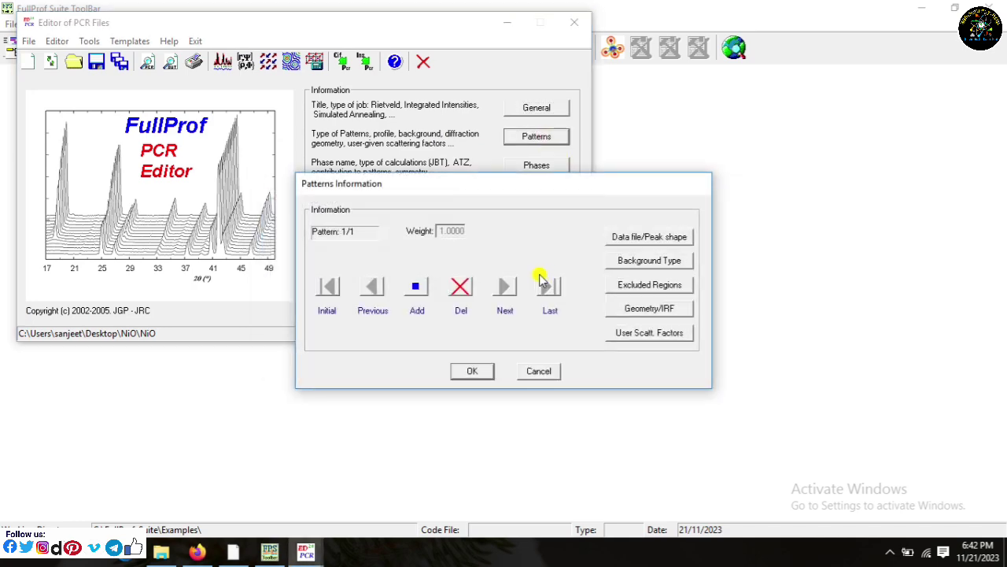
left_click(634, 237)
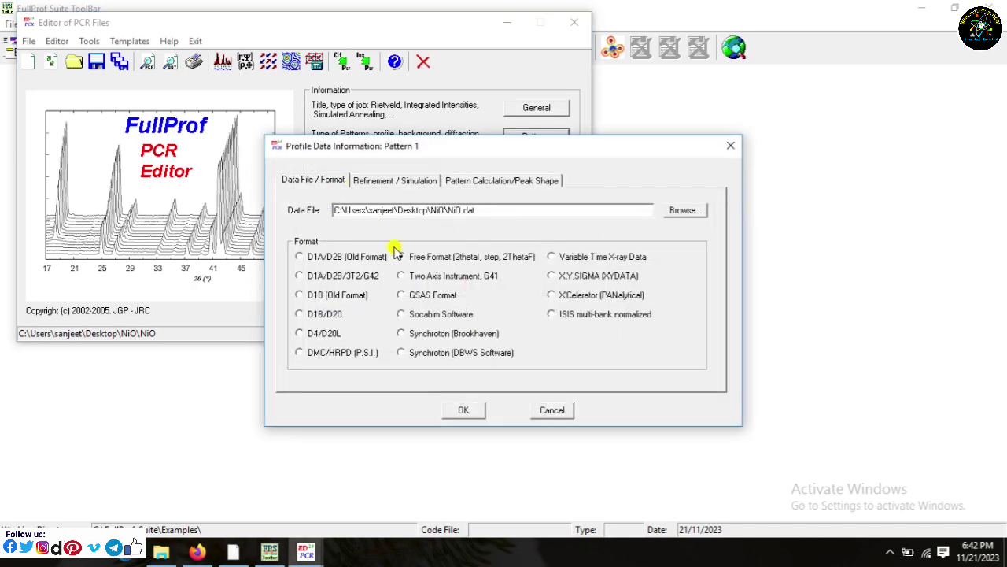
left_click(382, 181)
left_click(327, 224)
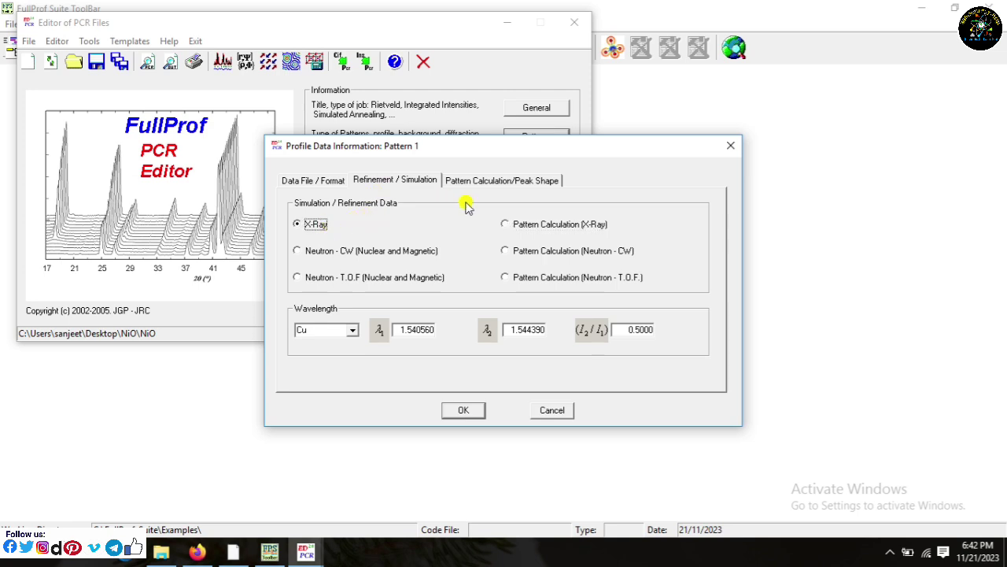
Step: Set Pattern 1's peak shape to Pseudo-Voigt with a theta range from 30 to 80, and accept the pattern information
left_click(510, 179)
left_click(547, 219)
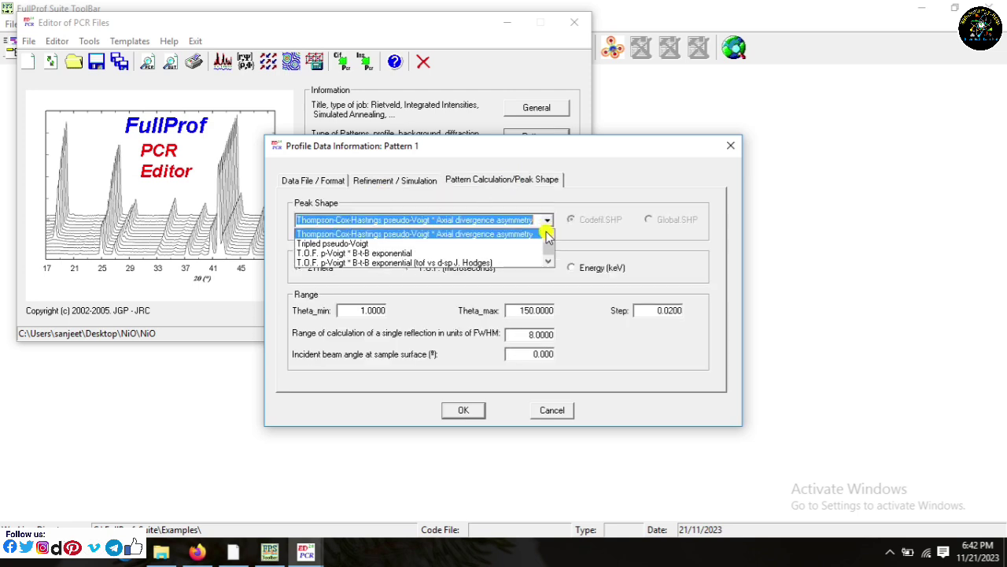
scroll(549, 242, "up", 3)
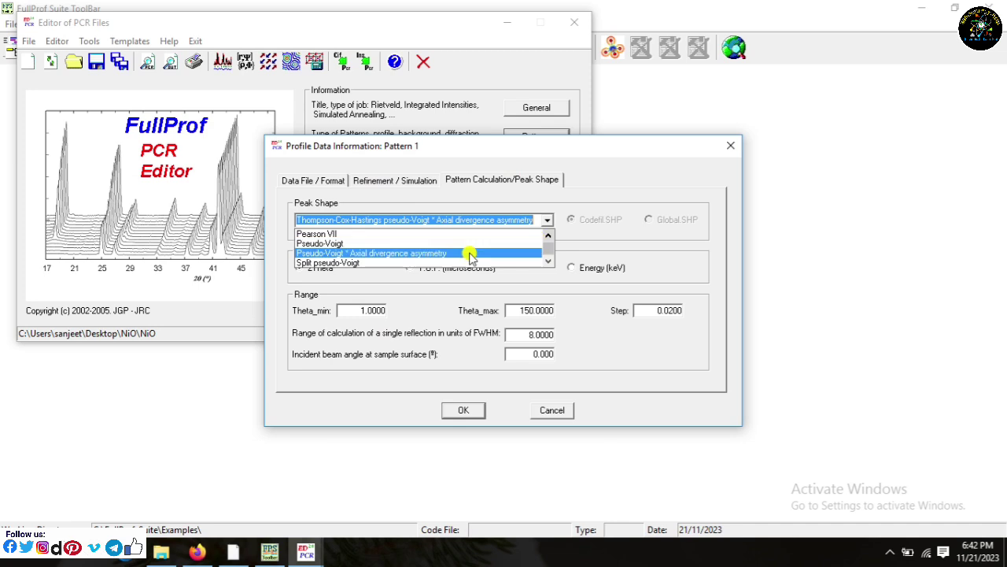
left_click(359, 243)
left_click_drag(358, 312, 410, 318)
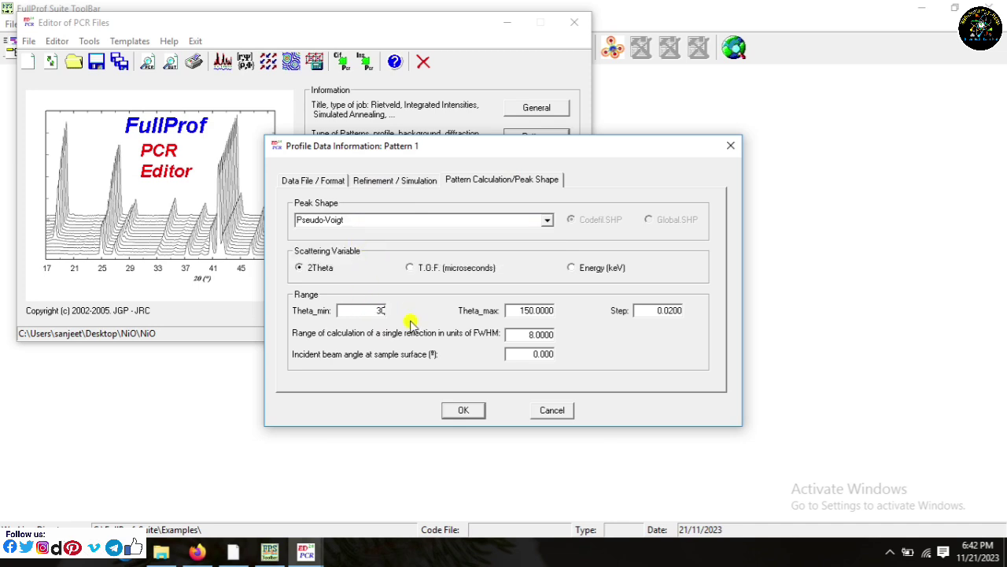
left_click_drag(520, 310, 563, 312)
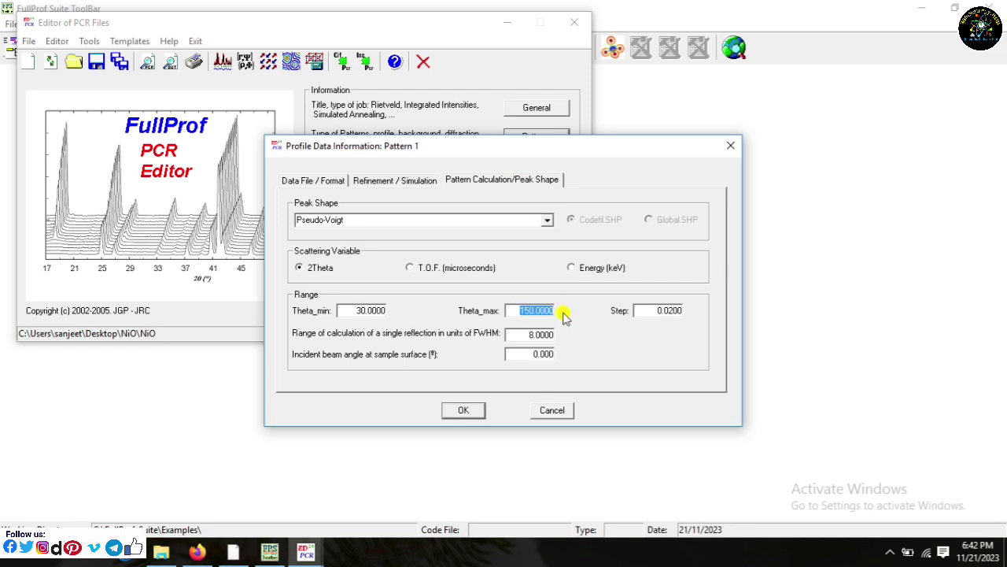
type("80")
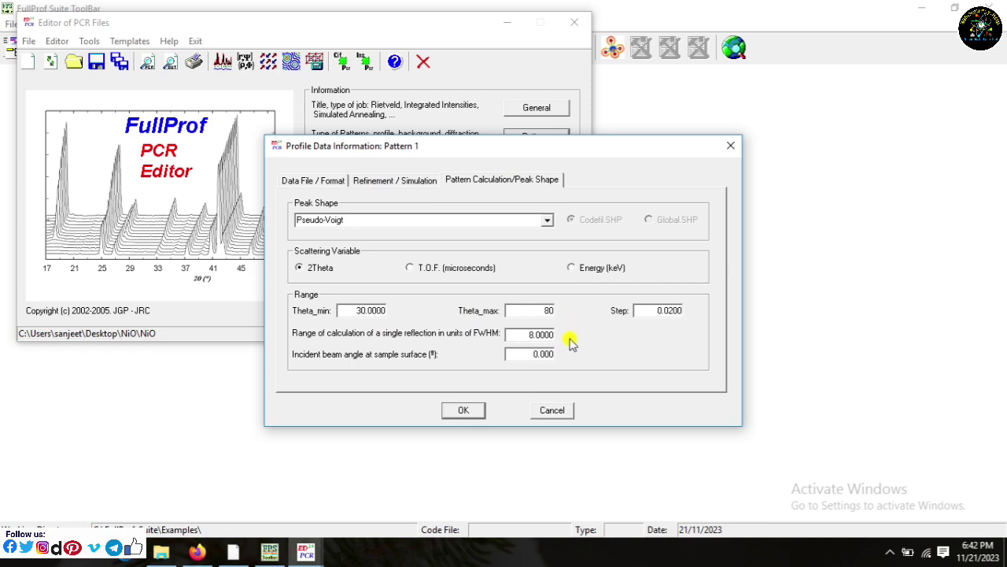
left_click(527, 354)
left_click(471, 410)
left_click(476, 371)
Step: Replace the name of Phase 1 with Cubic in the phase information
left_click(534, 164)
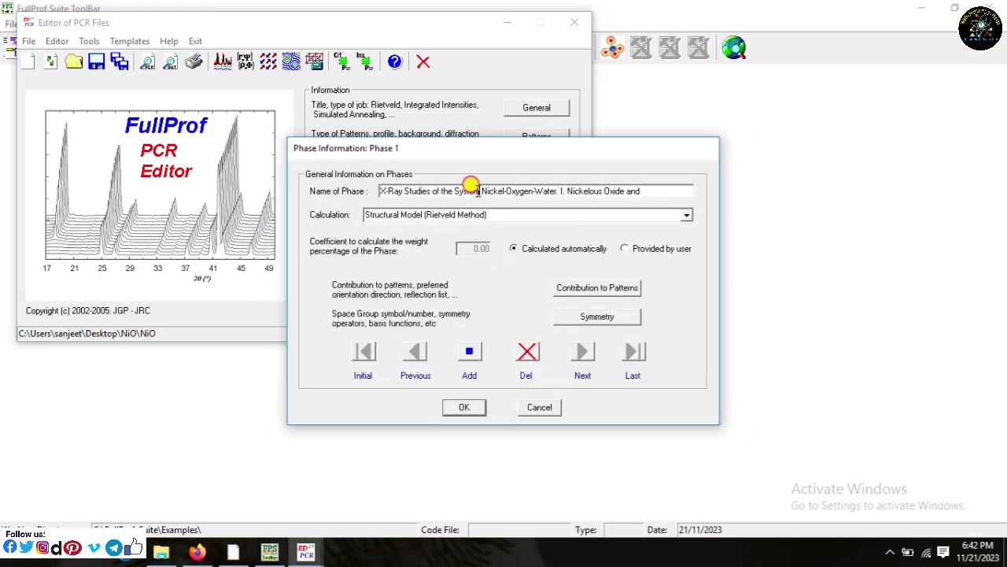
triple_click(476, 190)
type("Cubic")
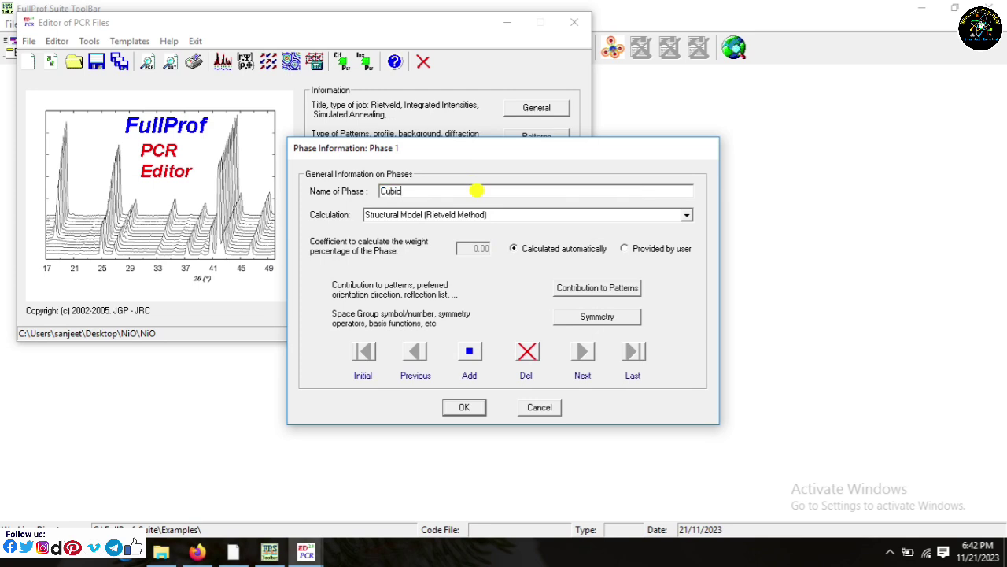
Step: Set the phase's pattern contribution to a Pseudo-Voigt peak shape and enable special control of parameters for peak overlap
left_click(598, 289)
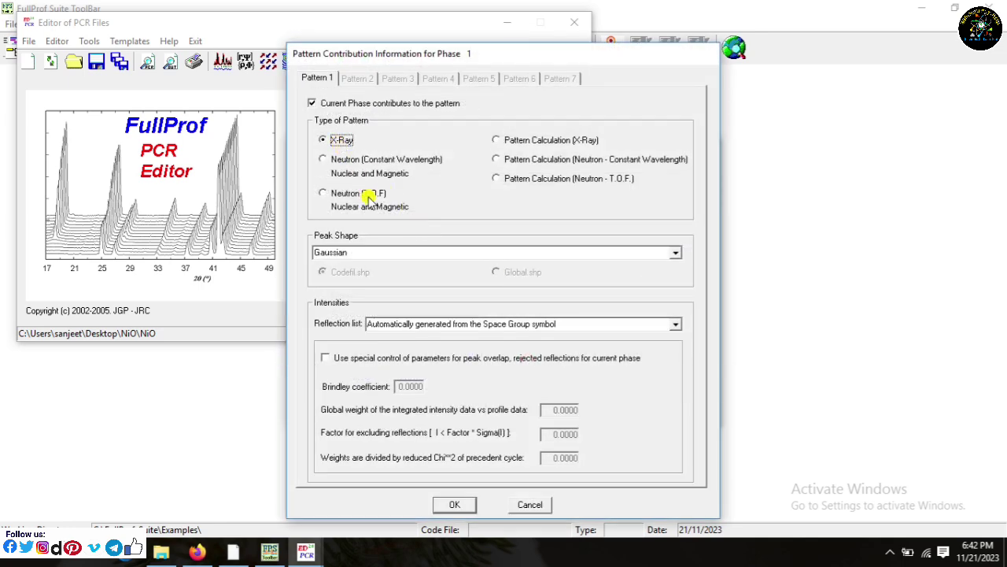
left_click(675, 253)
left_click(676, 284)
left_click(676, 285)
left_click(676, 284)
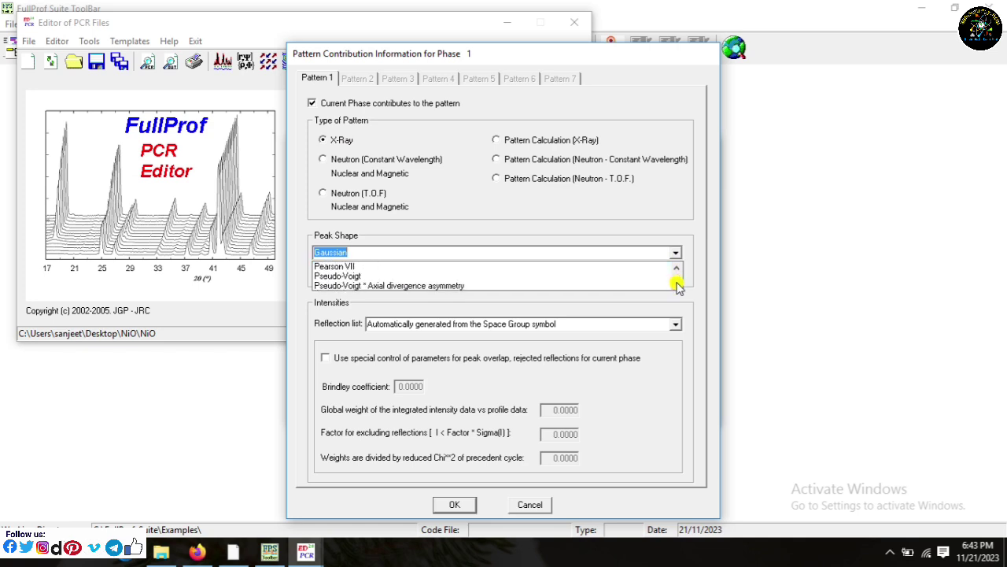
left_click(341, 275)
left_click(346, 359)
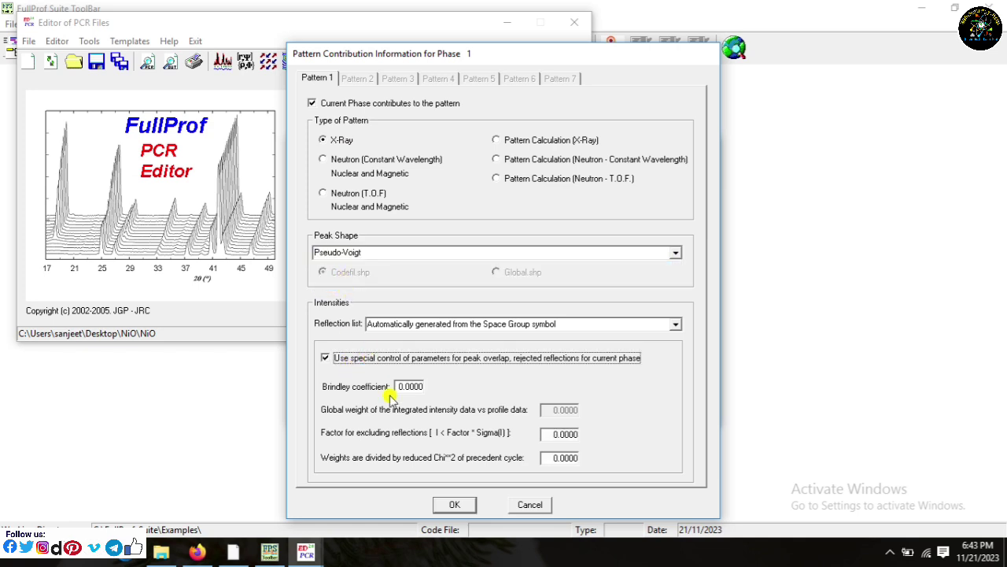
left_click(455, 504)
Step: Check the phase's space group and symmetry operators, and accept the phase information
left_click(576, 320)
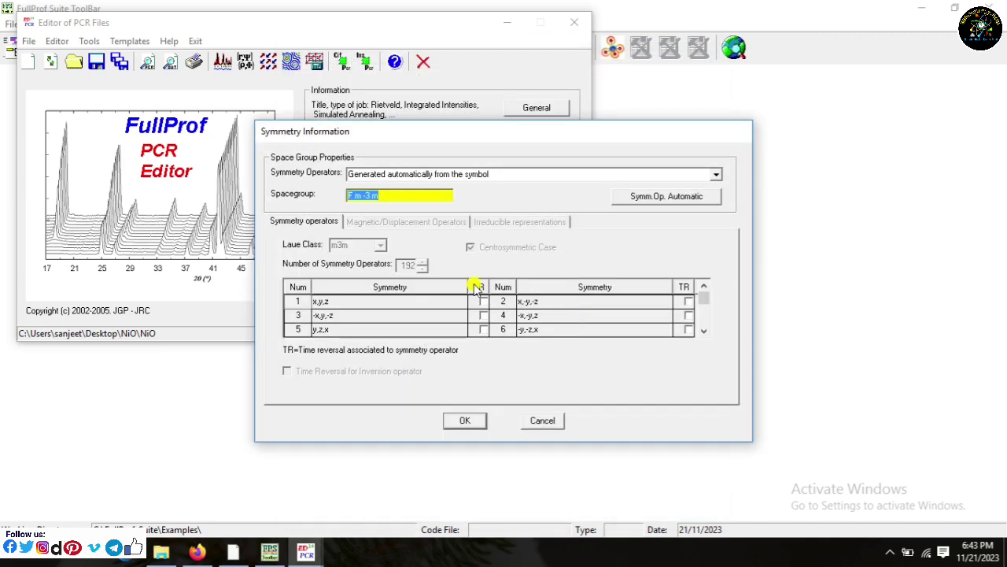
left_click(468, 420)
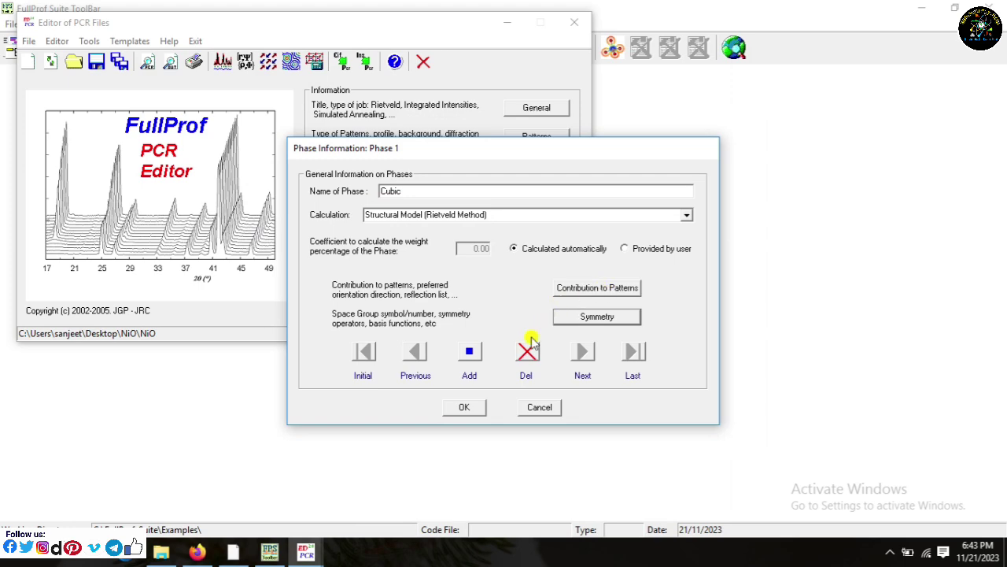
left_click(472, 407)
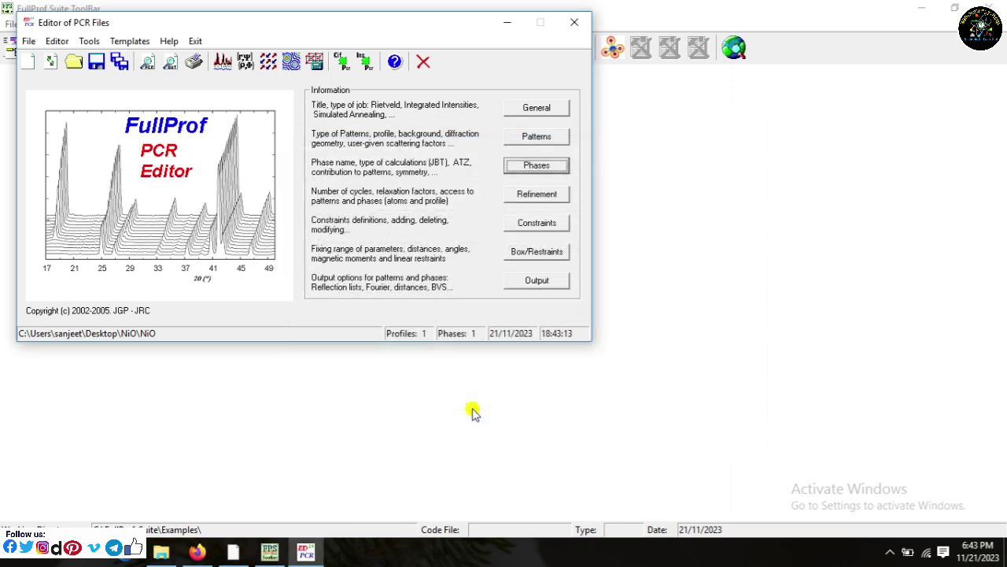
Step: Set the cycles of refinement to 10 and the B values of the Ni1 and O1 atoms to 1
left_click(520, 194)
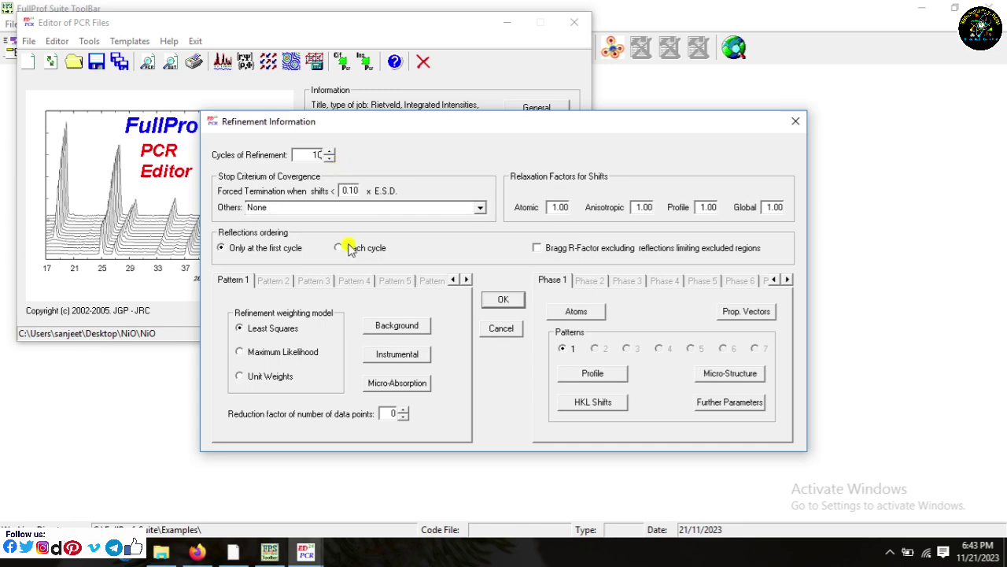
left_click(586, 315)
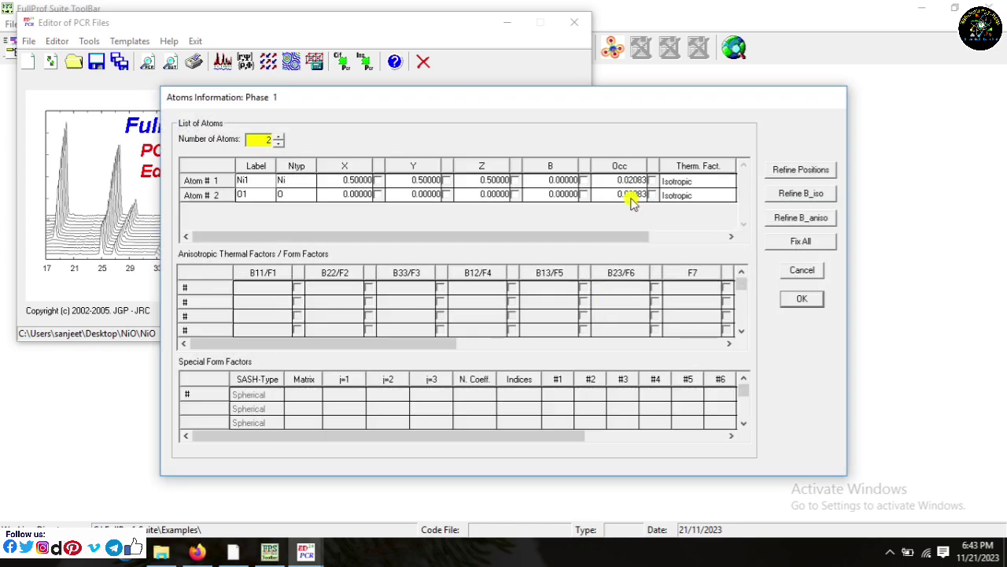
left_click(554, 181)
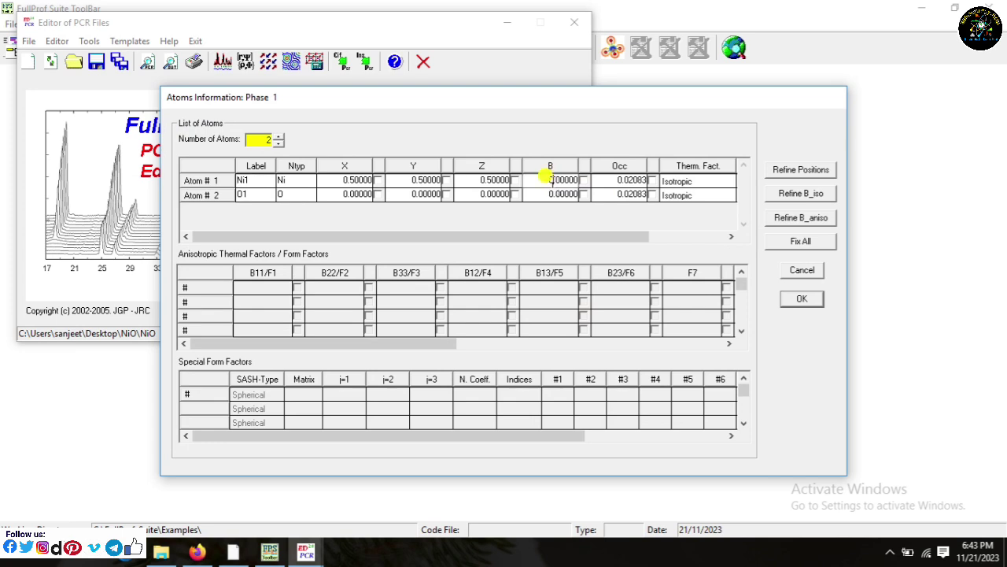
type("1")
left_click(551, 195)
type("1")
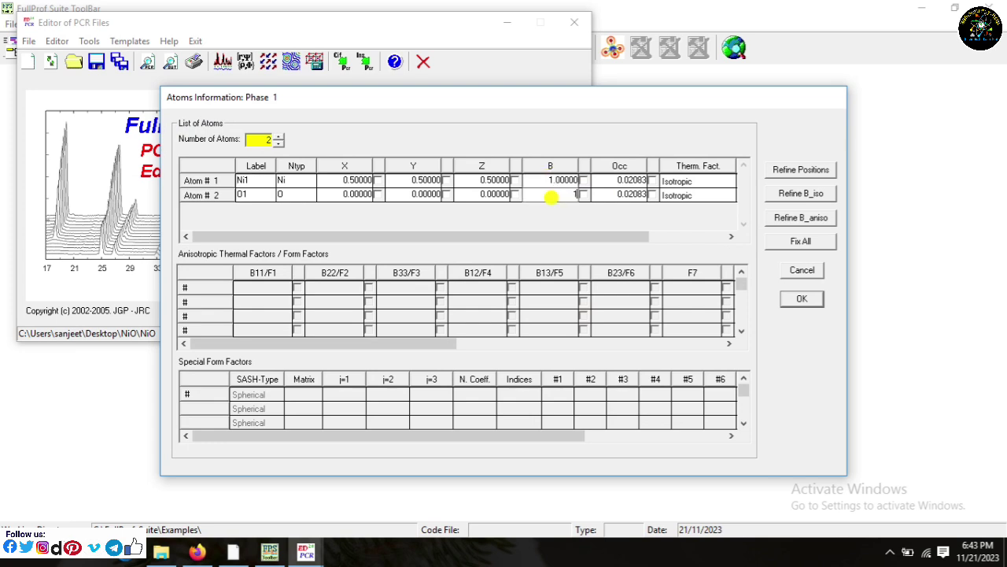
Step: Set the occupancies of the O1 and Ni1 atoms to 1, and accept the atom and refinement information
left_click(618, 198)
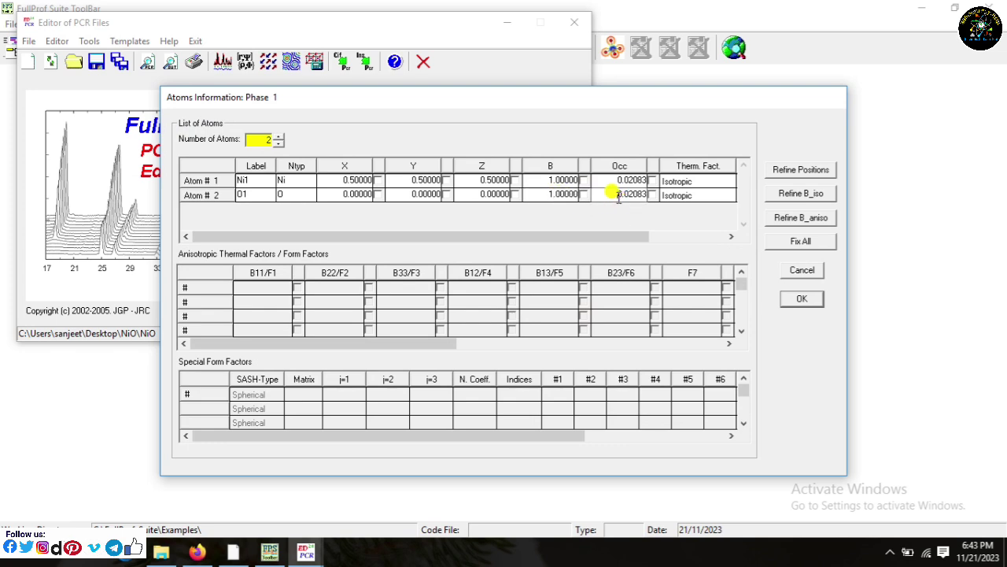
type("1")
left_click(612, 182)
type("1")
left_click(529, 194)
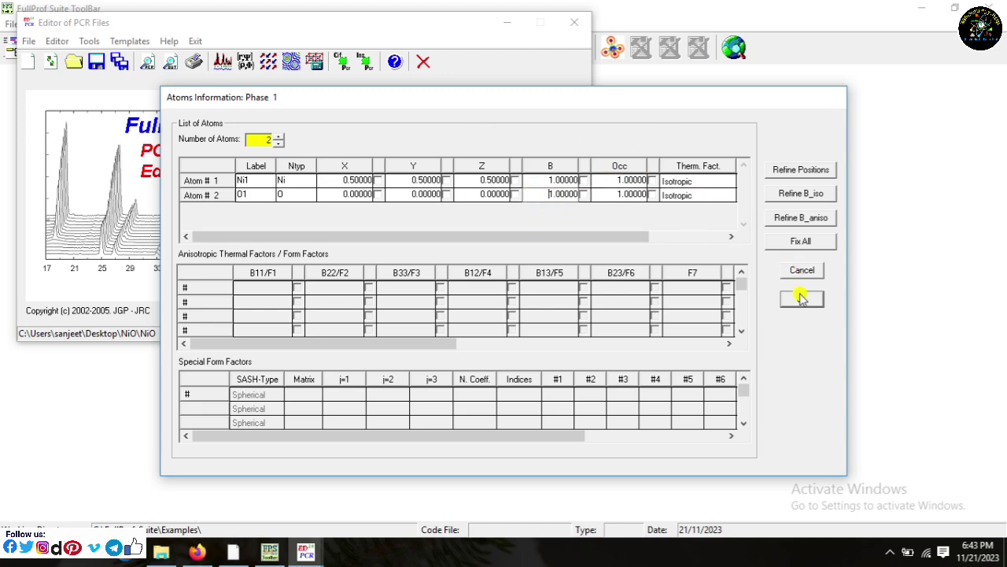
left_click(802, 299)
left_click(504, 301)
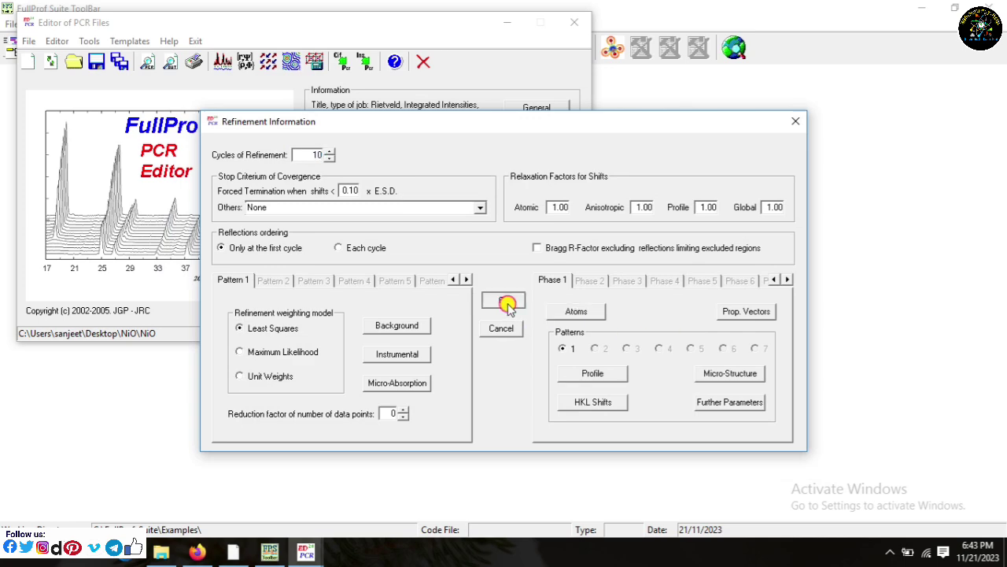
Step: Run FullProf on the NiO pattern, exit the run window and reload the PCR file
left_click(222, 63)
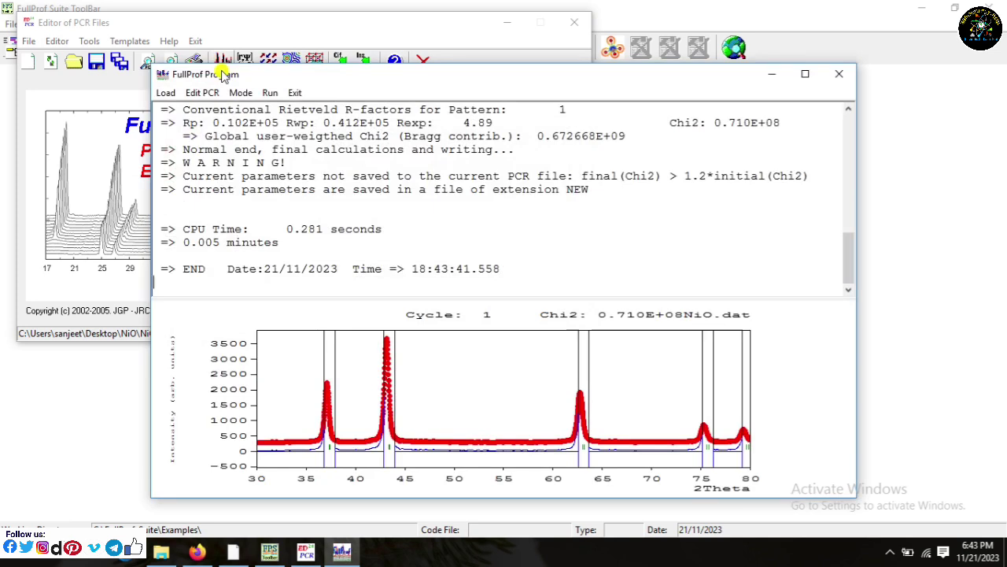
left_click(295, 92)
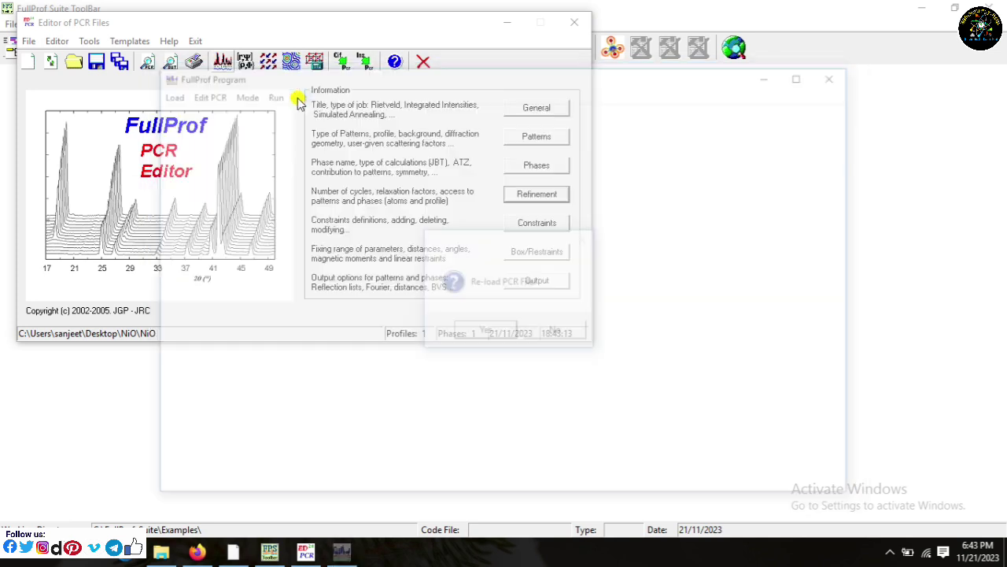
left_click(464, 334)
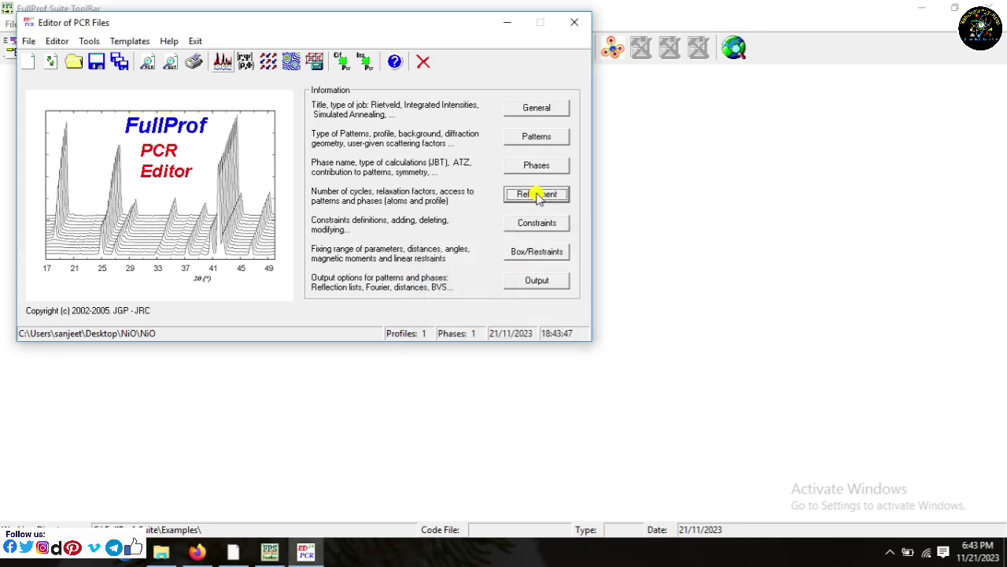
Step: Enable refinement of the scale factor in Phase 1's profile parameters and accept the refinement settings
left_click(537, 194)
left_click(592, 375)
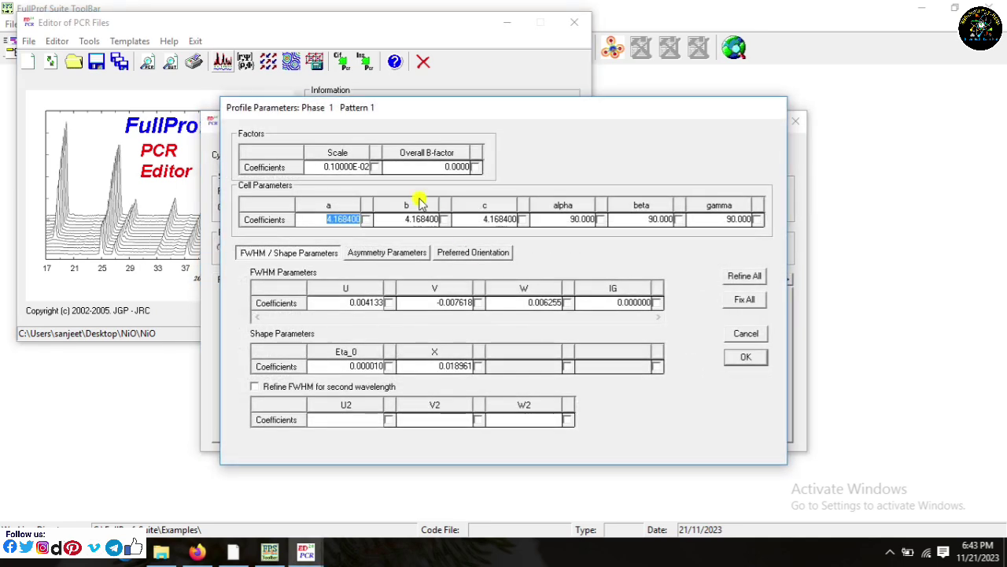
left_click(368, 167)
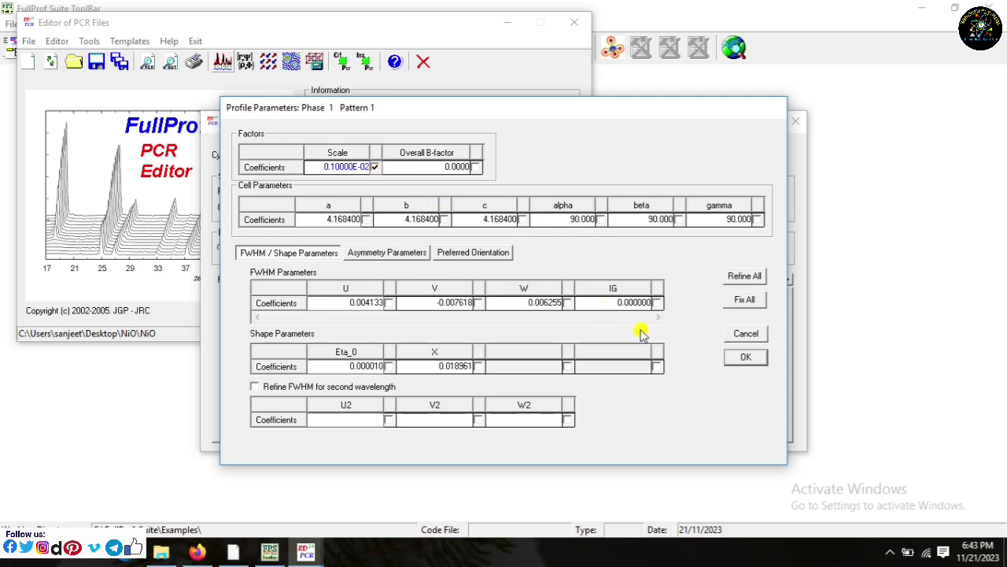
left_click(744, 358)
left_click(503, 301)
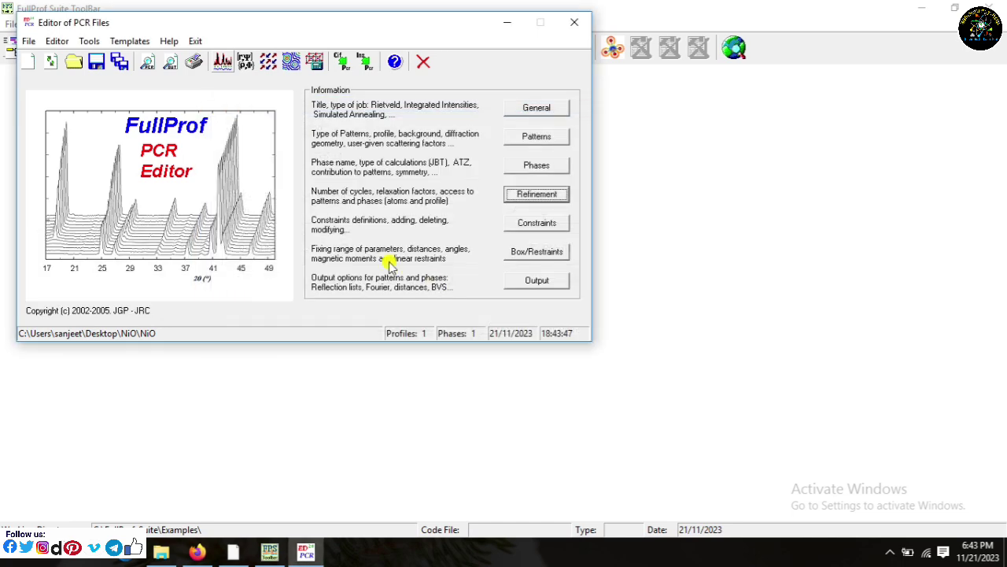
Step: Run the refinement with the scale factor free, exit FullProf and reload the PCR file
left_click(220, 61)
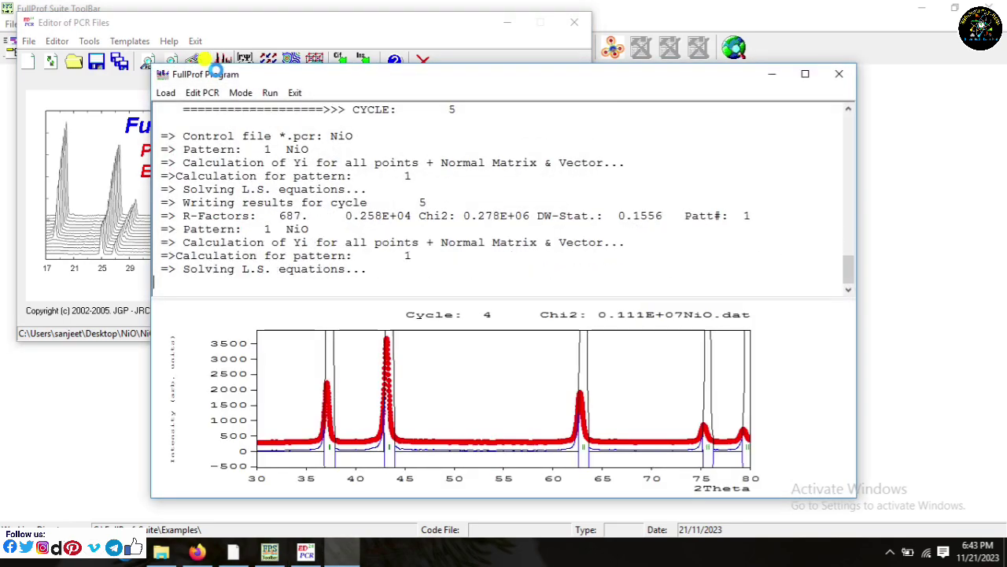
left_click(291, 93)
left_click(486, 331)
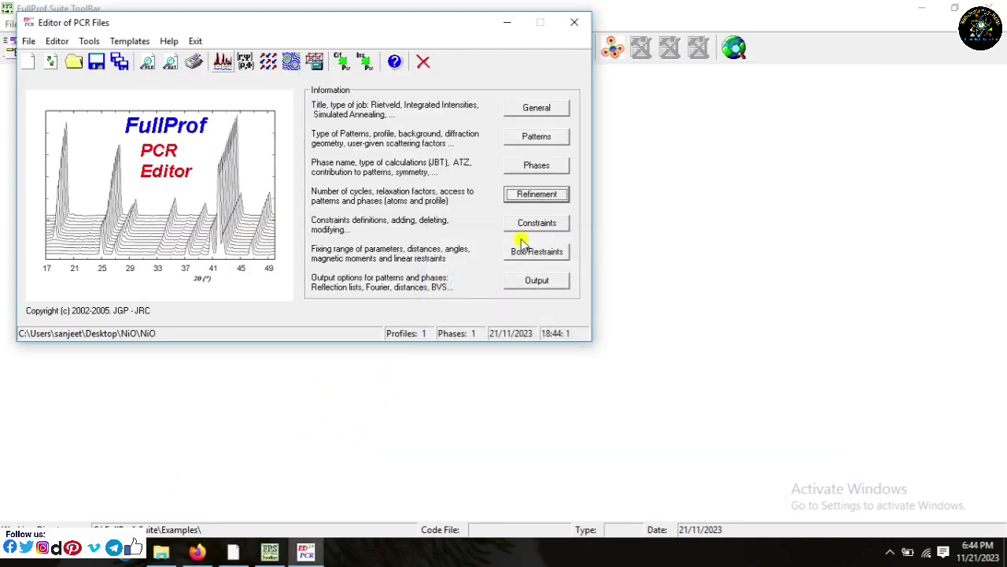
Step: Enable refinement of the cell parameters a and b in Phase 1's profile parameters and accept the refinement settings
left_click(536, 195)
left_click(593, 374)
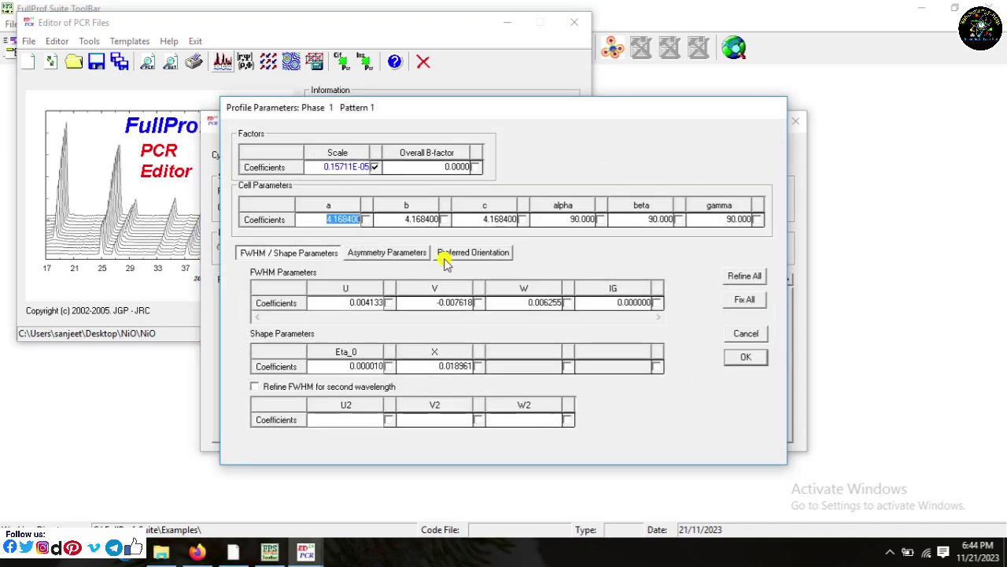
left_click(366, 220)
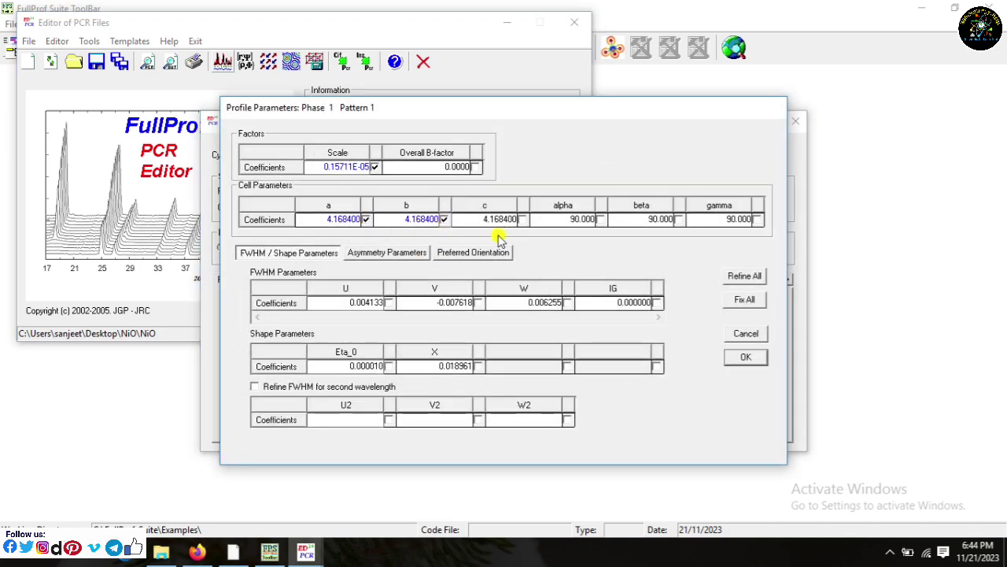
left_click(745, 356)
left_click(496, 301)
Step: Run the refinement with the scale factor and cell parameters a, b and c free, exit FullProf and reload the PCR file
left_click(222, 63)
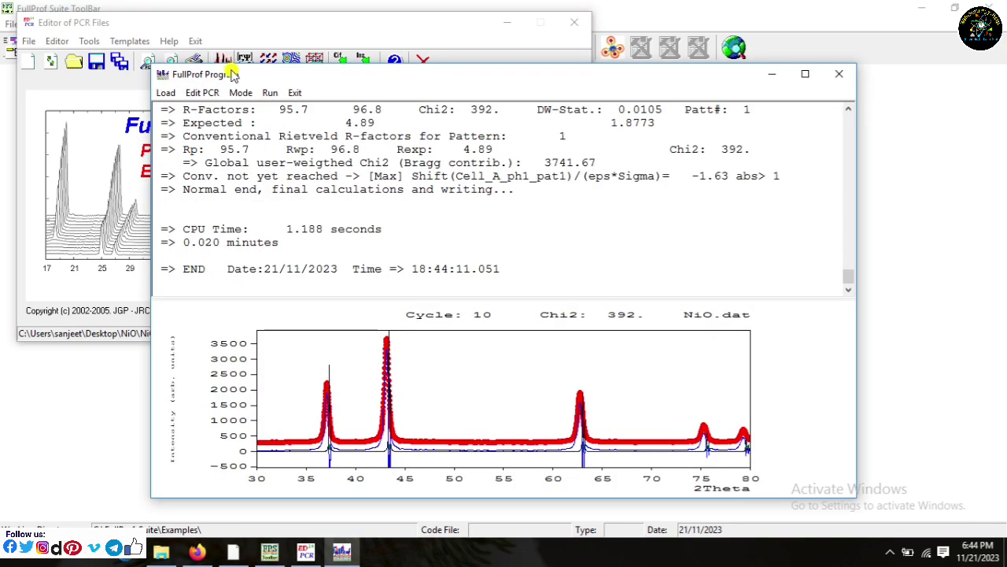
left_click(292, 93)
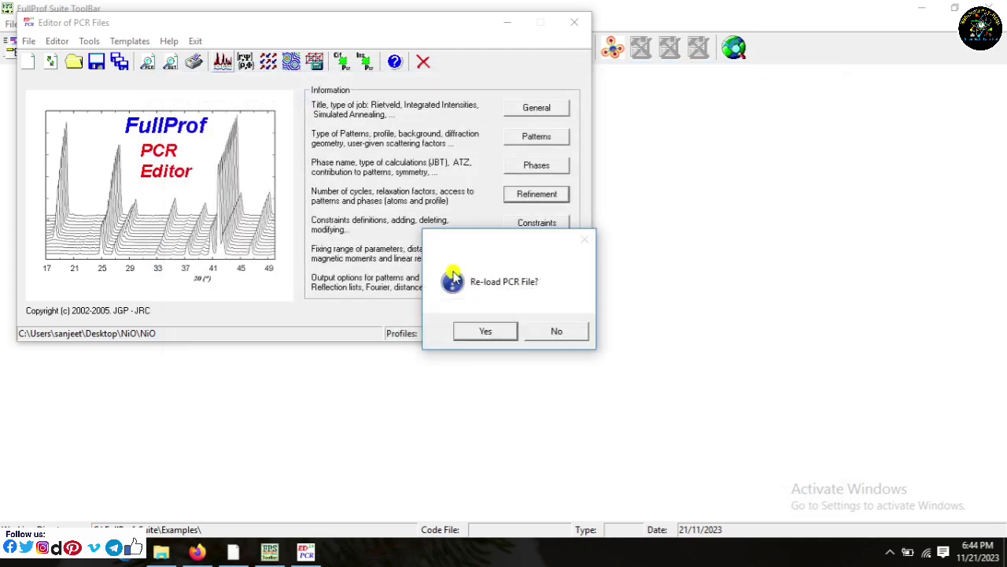
left_click(485, 331)
Step: Review Phase 1's profile parameters, enable refinement of background polynomial coefficient a_0 for Pattern 1 and accept the refinement settings
left_click(535, 195)
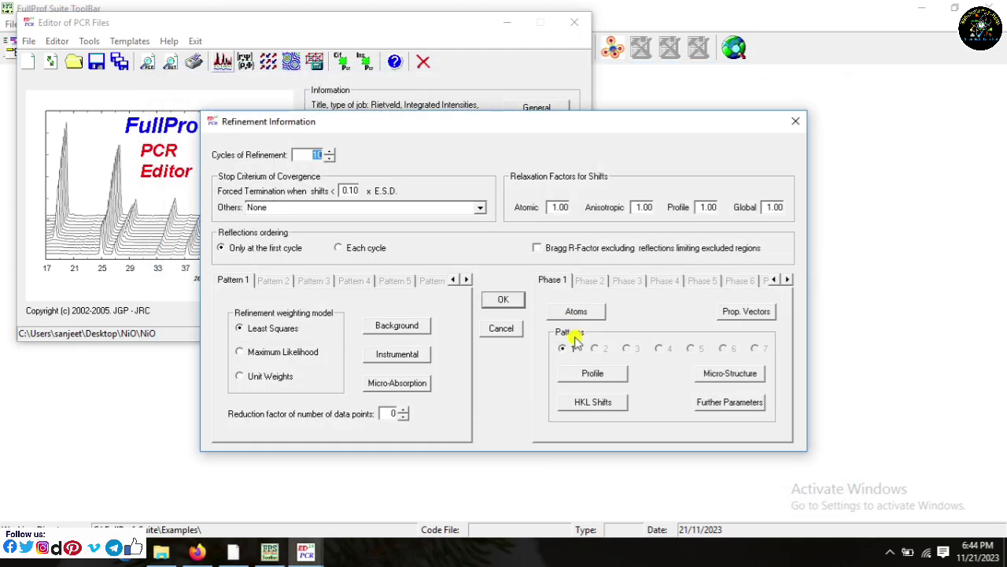
left_click(592, 374)
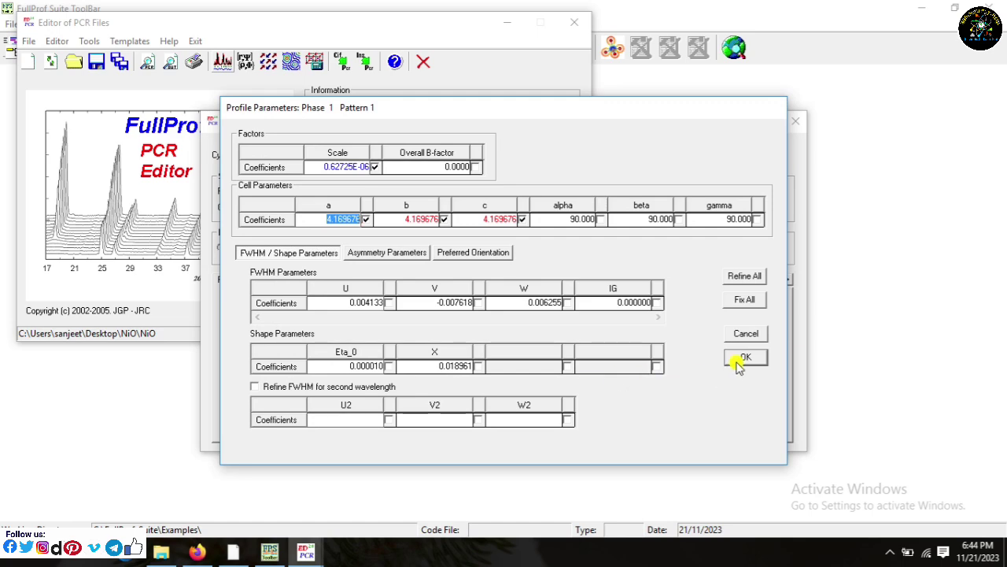
left_click(740, 359)
left_click(416, 327)
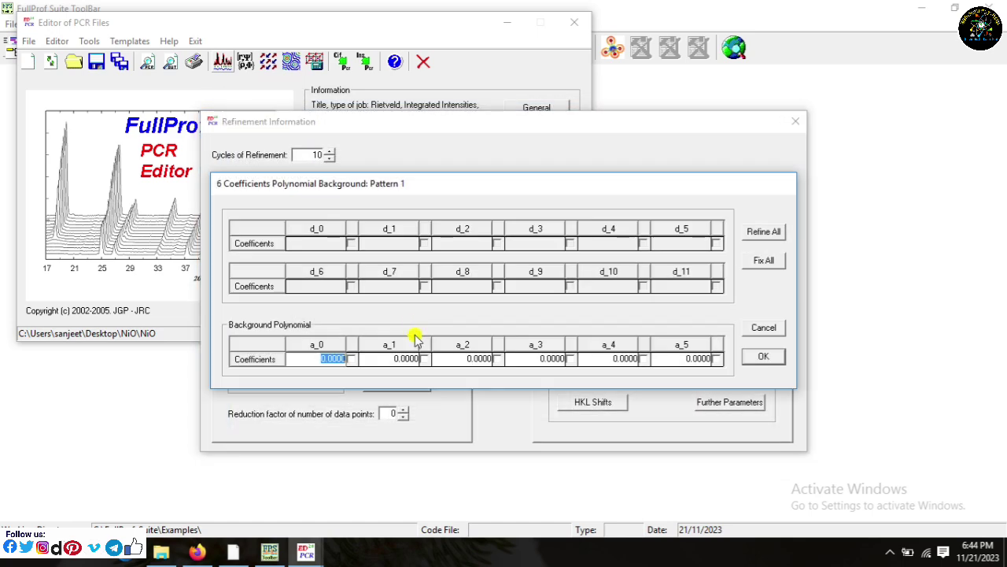
left_click(351, 358)
left_click(767, 358)
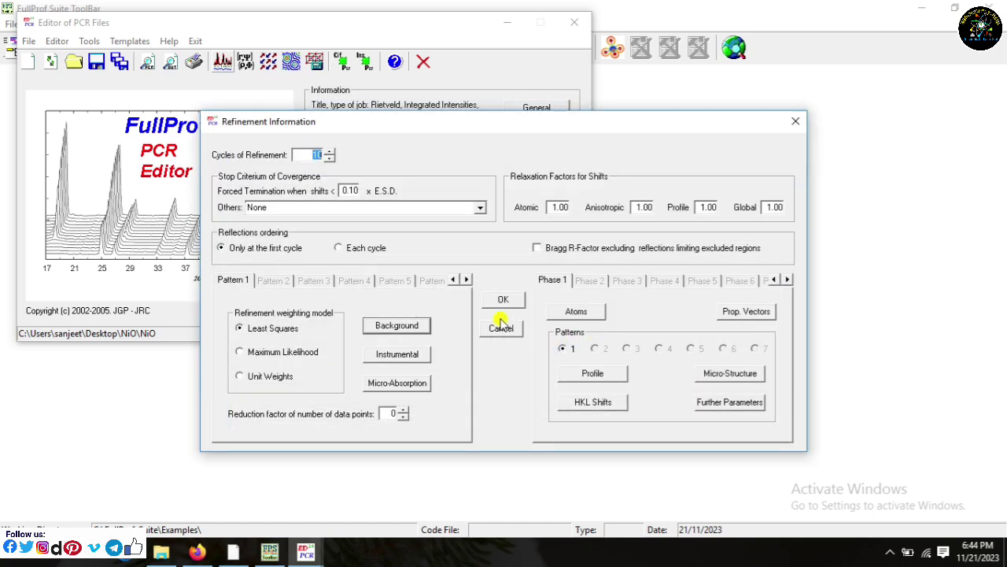
left_click(501, 301)
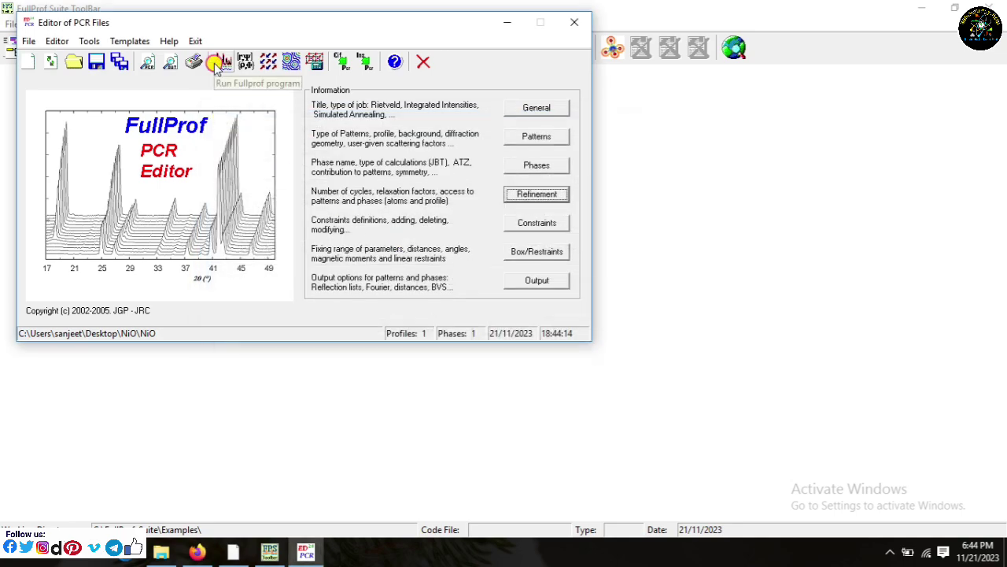
Step: Run the refinement with background coefficient a_0 free, exit FullProf and reload the PCR file
left_click(212, 63)
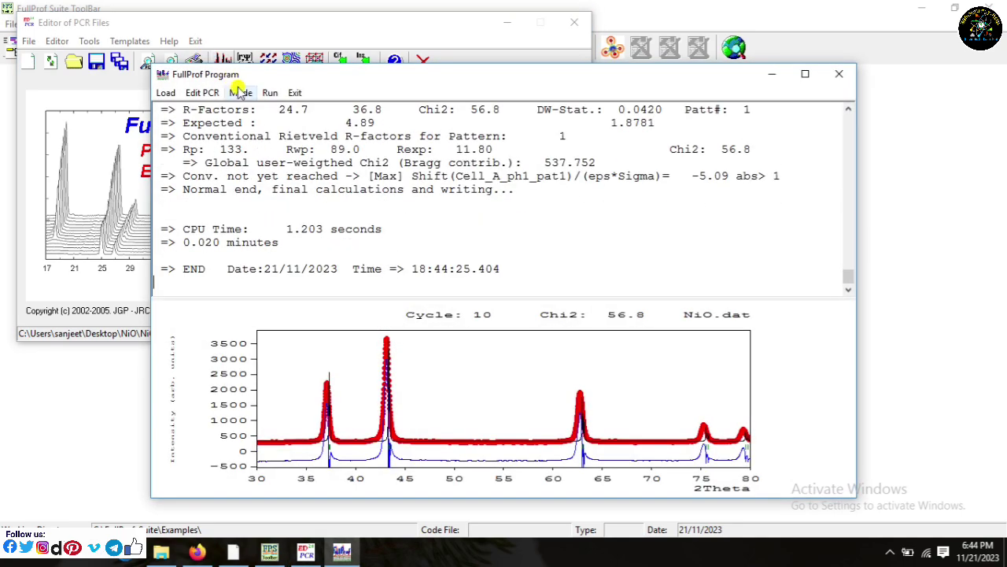
left_click(294, 92)
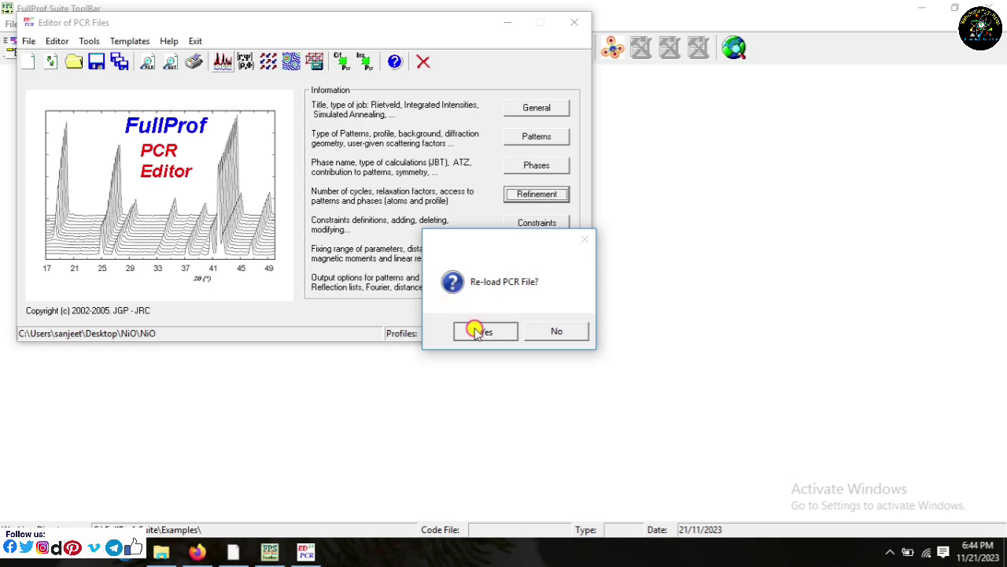
left_click(481, 330)
Step: Review Phase 1's profile parameters, fix background coefficient a_0, enable refinement of a_1 instead and accept the refinement settings
left_click(537, 195)
left_click(592, 375)
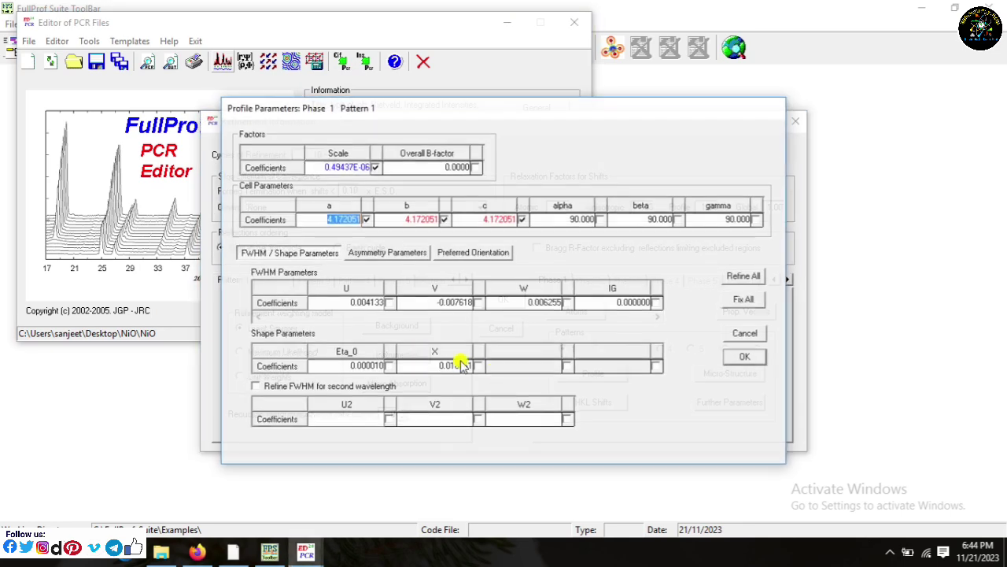
left_click(743, 360)
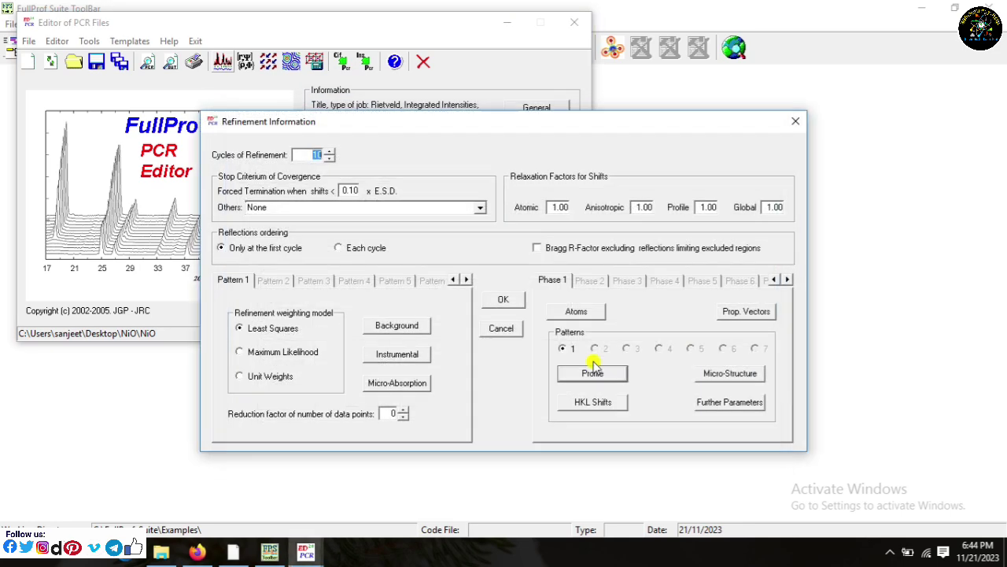
left_click(421, 327)
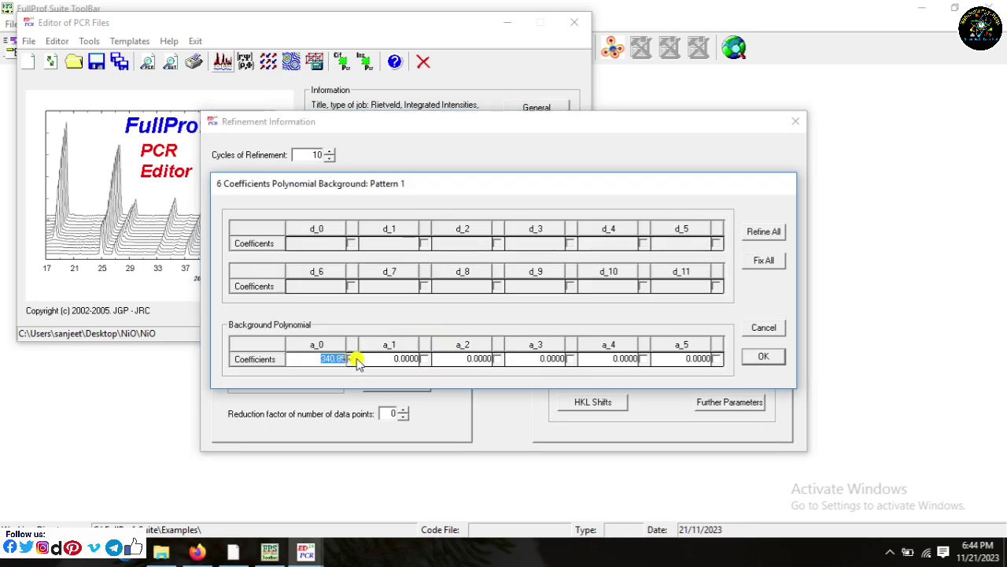
left_click(423, 358)
left_click(760, 358)
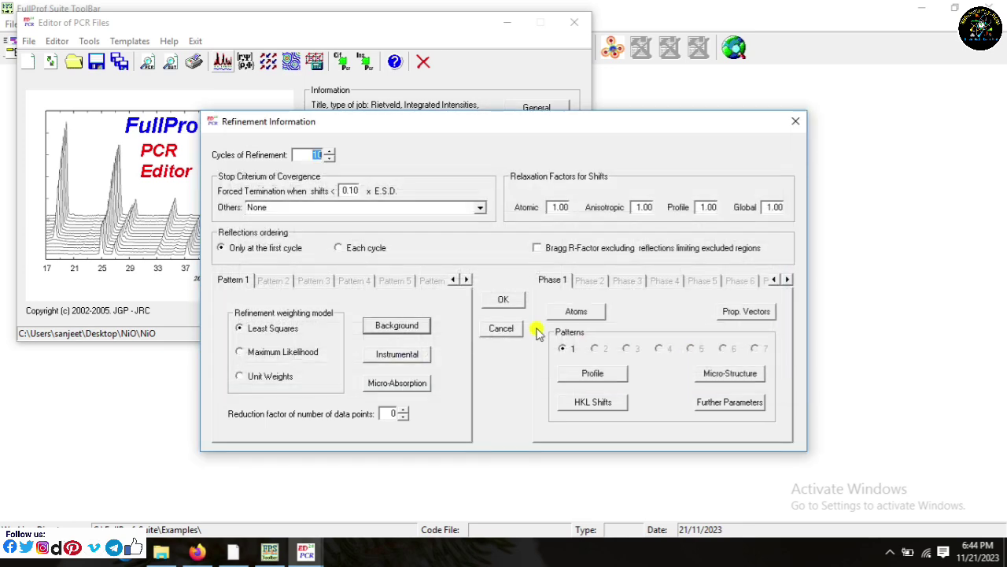
left_click(560, 296)
Step: Run the refinement with background coefficient a_1 free, close the FullProf window and reload the PCR file
left_click(224, 63)
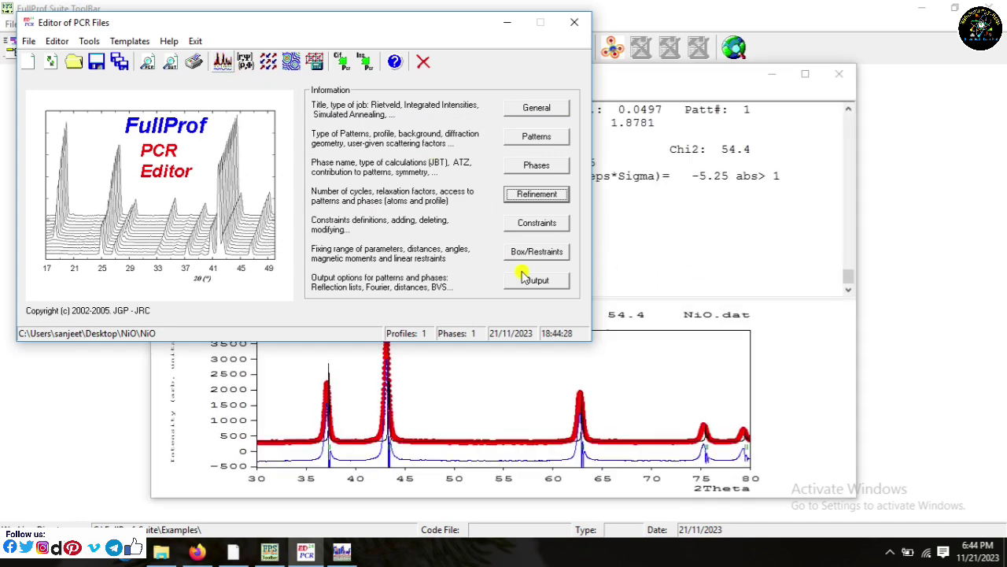
left_click(605, 130)
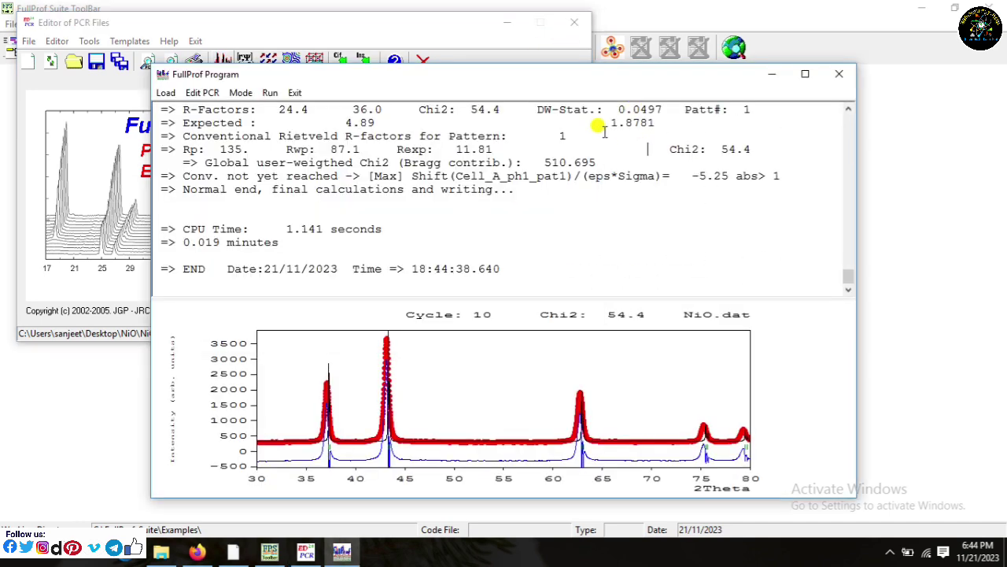
left_click(838, 74)
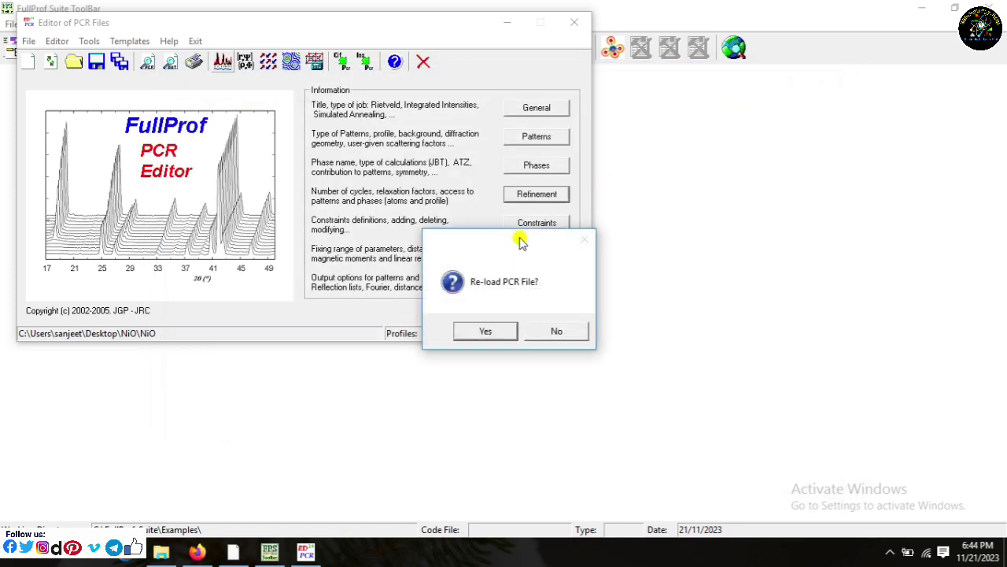
left_click(488, 330)
Step: Fix background coefficient a_1, enable refinement of a_2 in Pattern 1's background polynomial and accept the refinement settings
left_click(536, 194)
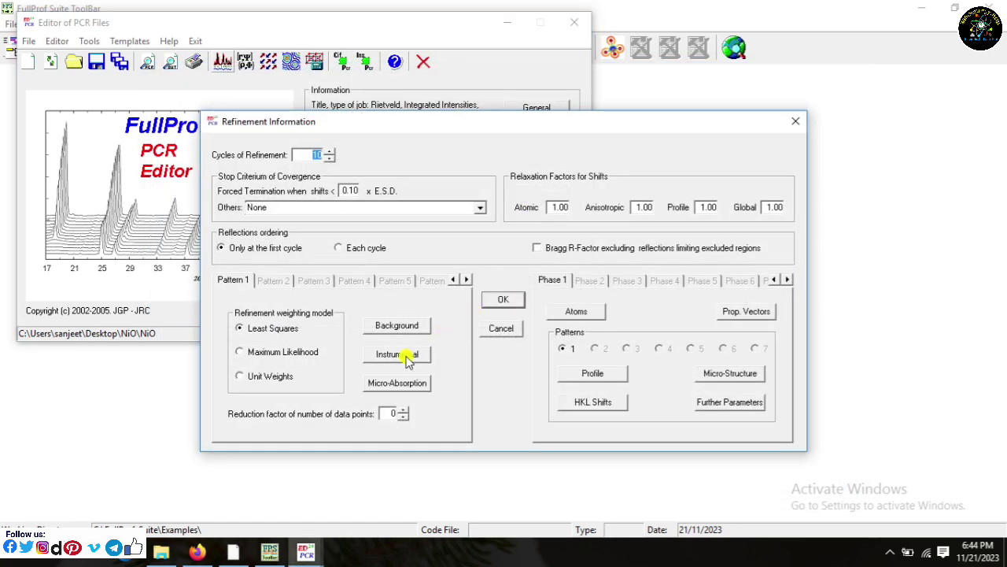
left_click(399, 331)
left_click(470, 363)
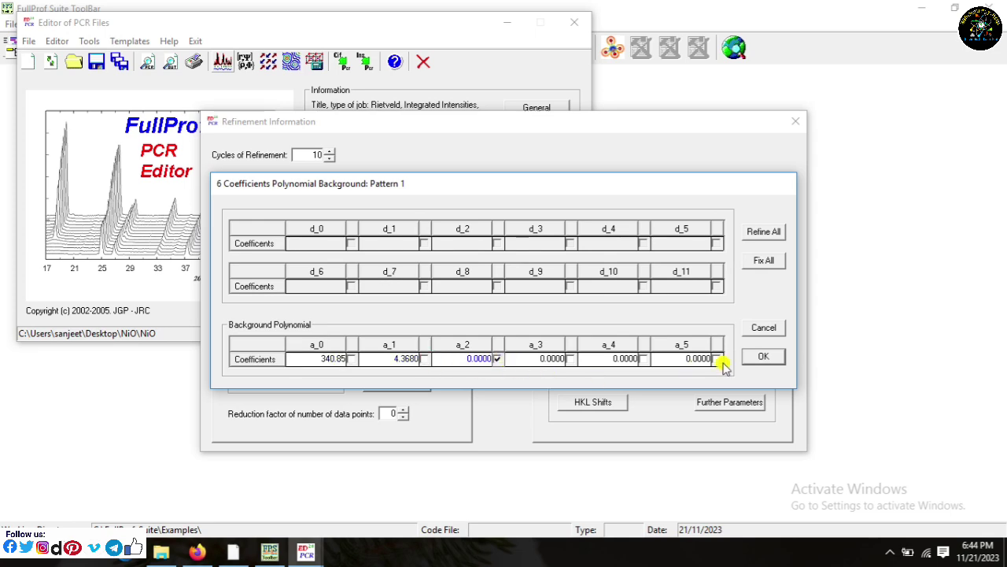
left_click(762, 355)
left_click(505, 296)
Step: Run the refinement with background coefficient a_2 free, exit FullProf and reload the PCR file
left_click(227, 63)
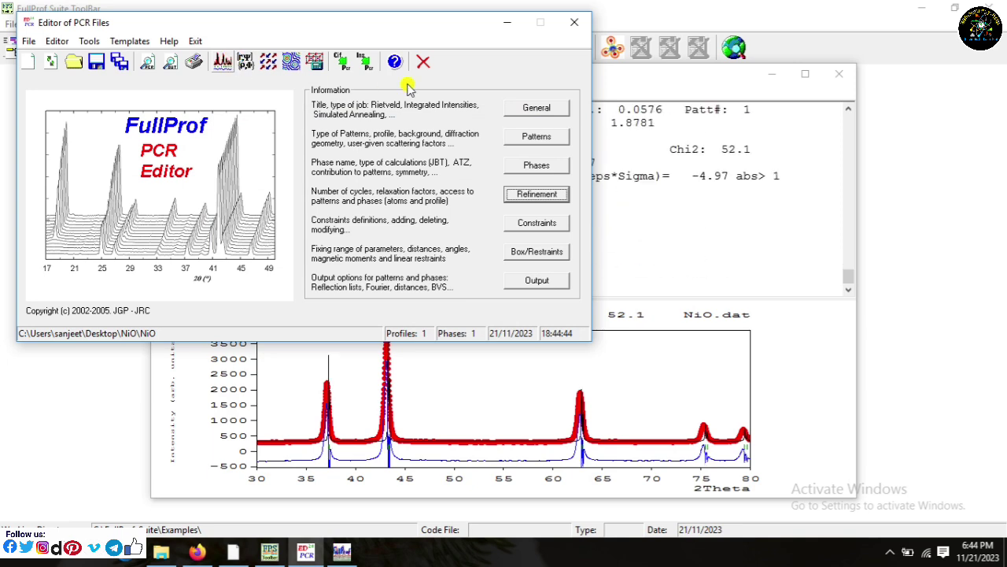
left_click(613, 115)
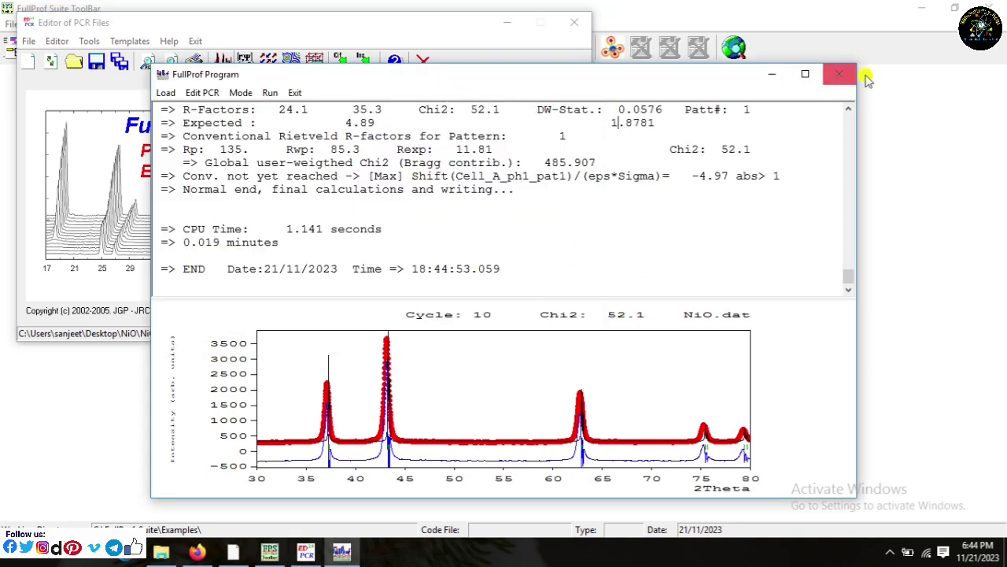
left_click(293, 93)
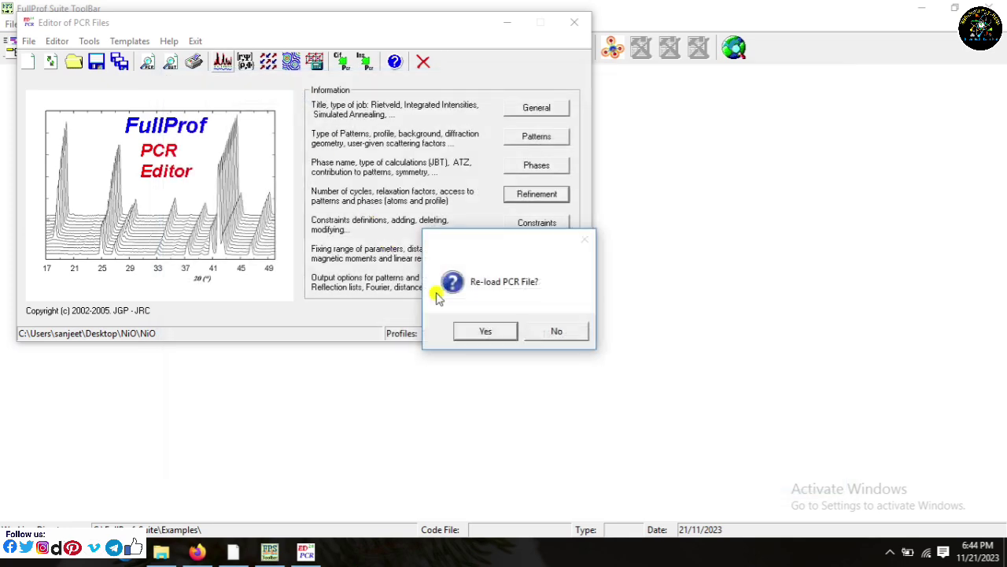
left_click(481, 332)
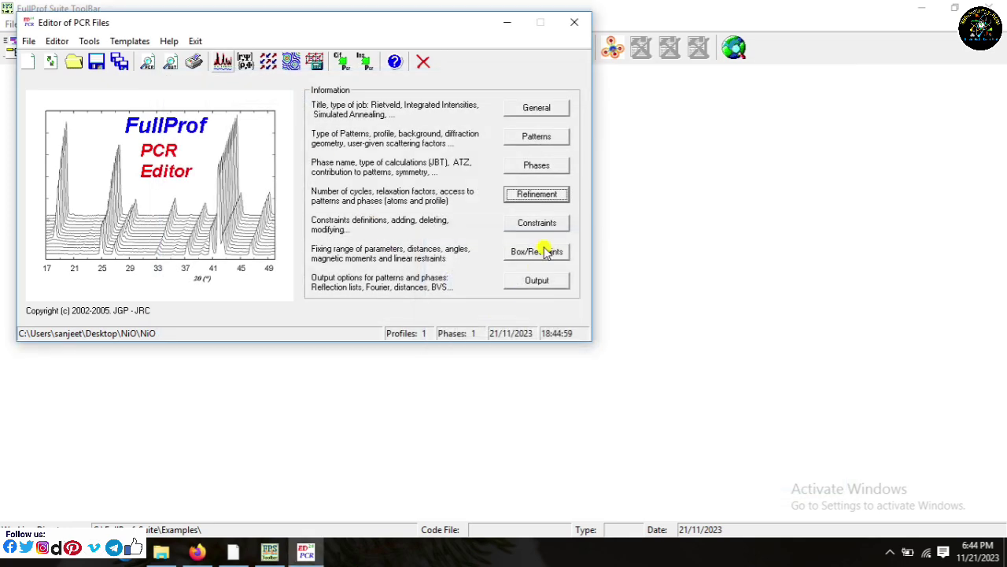
Step: Fix background coefficient a_2, enable refinement of a_3 in Pattern 1's background polynomial and accept the refinement settings
left_click_drag(476, 36, 454, 65)
left_click(540, 225)
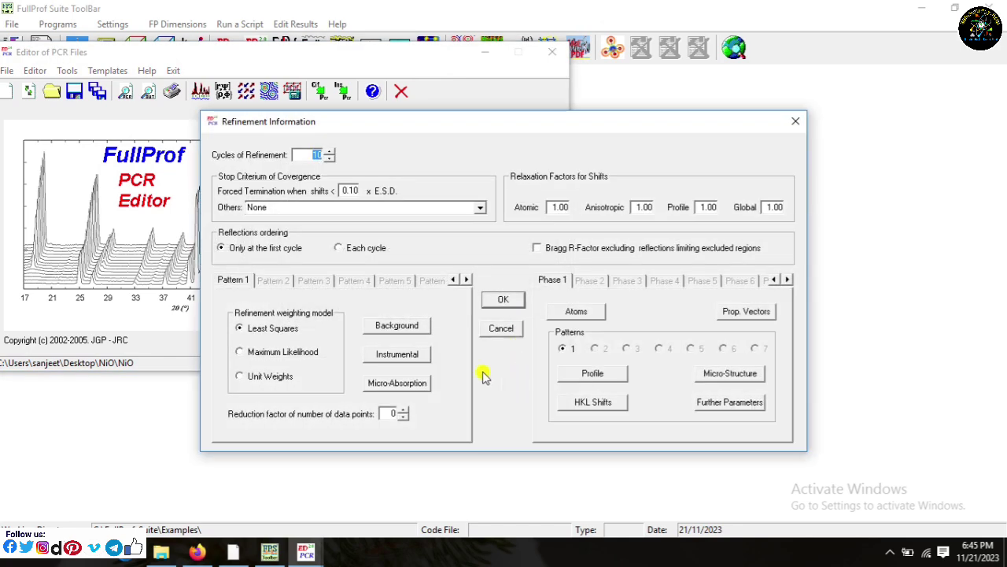
left_click(397, 326)
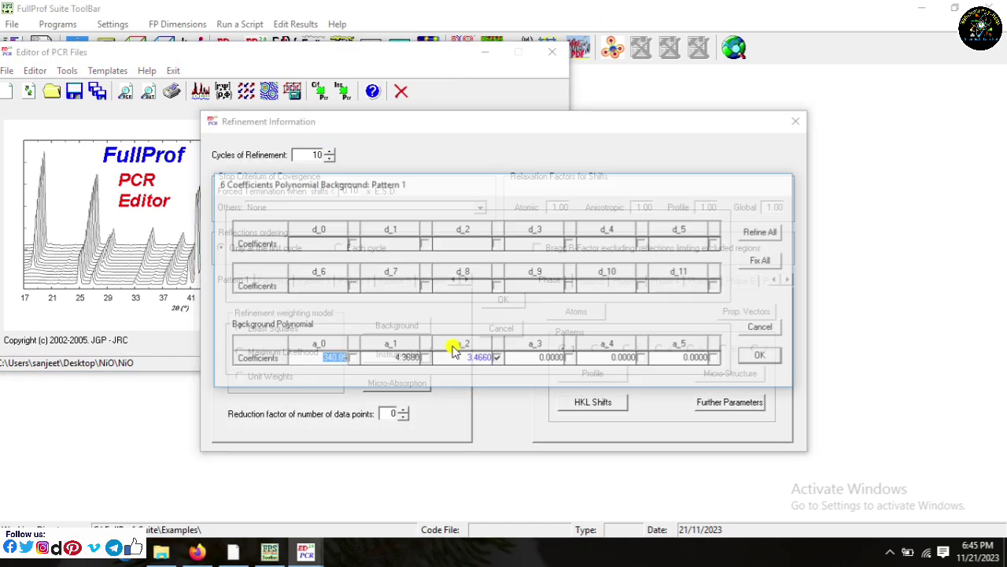
left_click(498, 359)
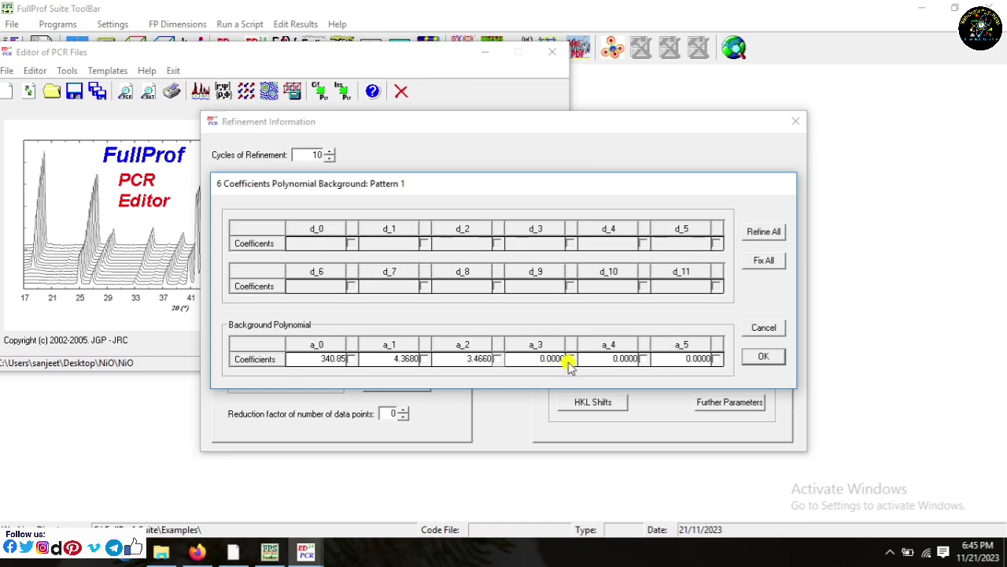
left_click(763, 358)
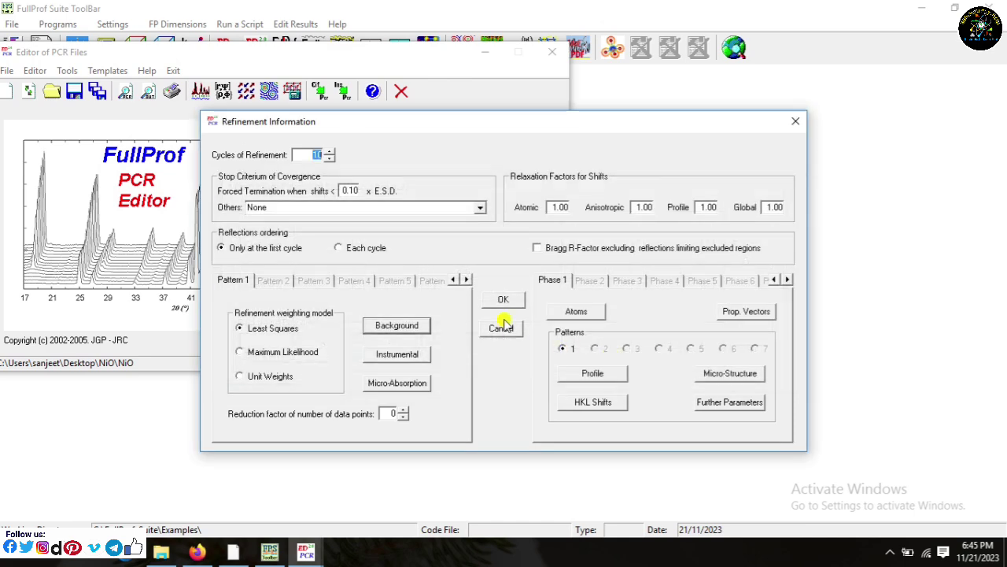
left_click(503, 299)
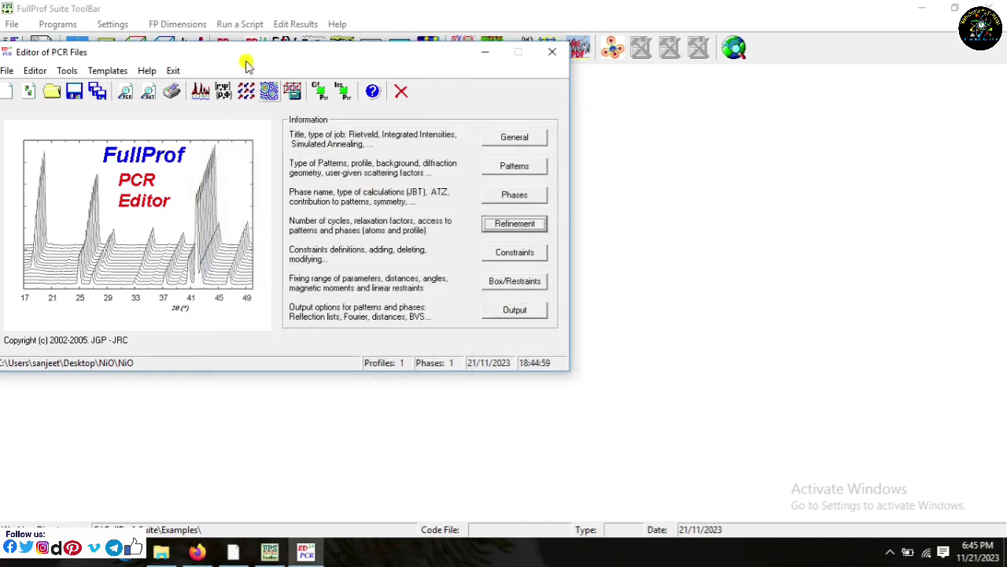
Step: Run the refinement with background coefficient a_3 free, exit FullProf and reload the PCR file
left_click(200, 92)
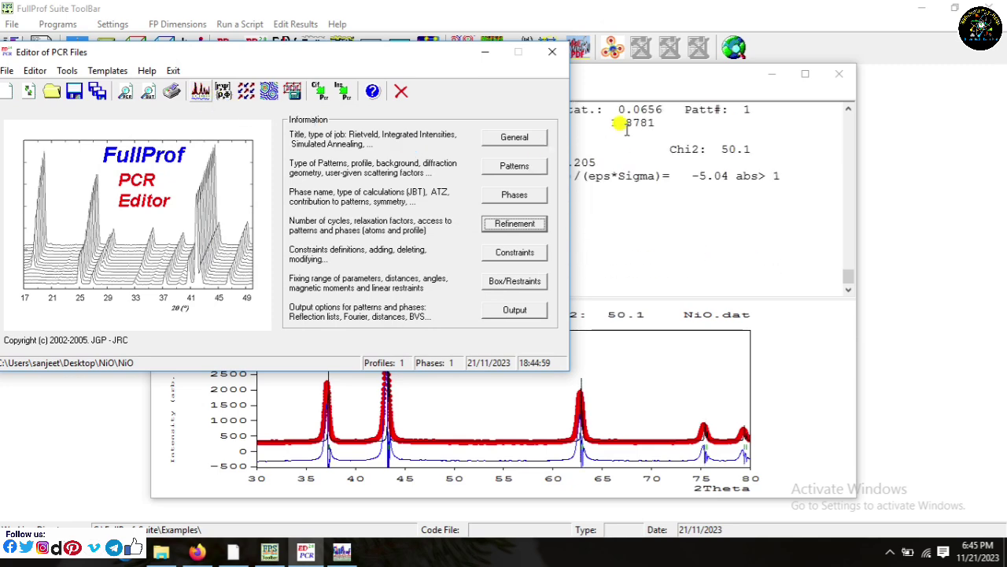
left_click(627, 126)
left_click(293, 92)
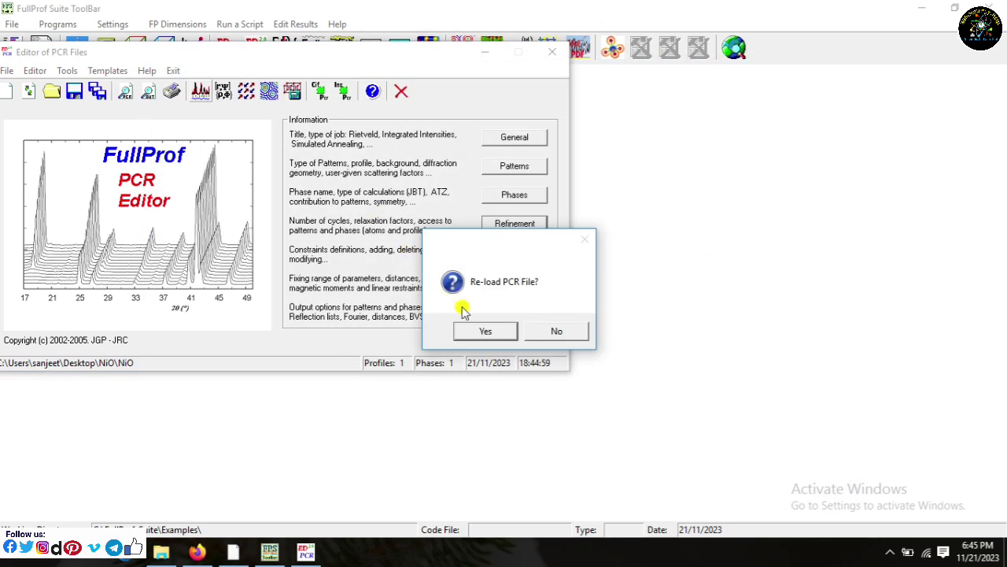
left_click(476, 329)
Step: Fix background coefficient a_3, enable refinement of a_4 in Pattern 1's background polynomial and accept the refinement settings
left_click(513, 227)
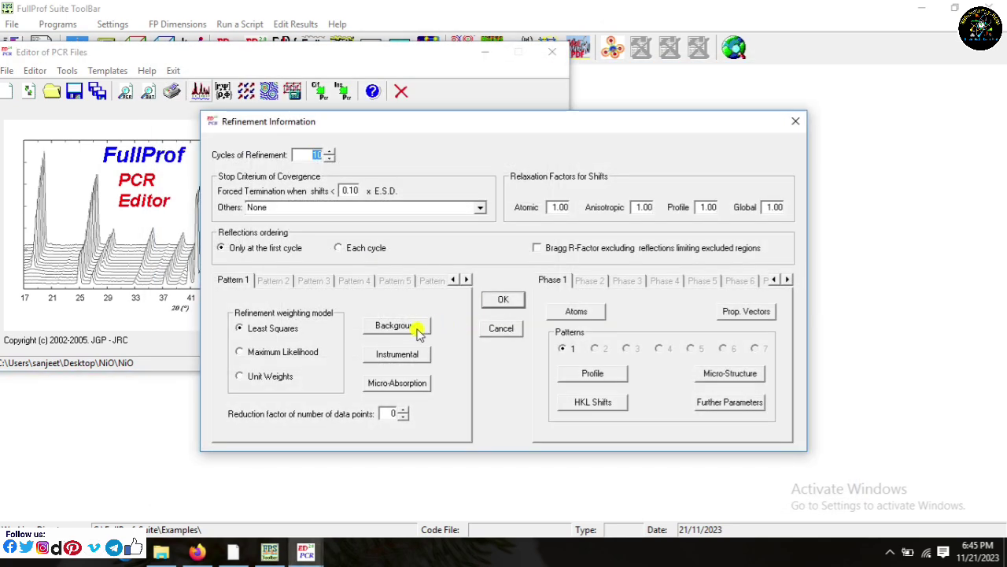
left_click(418, 265)
left_click(587, 360)
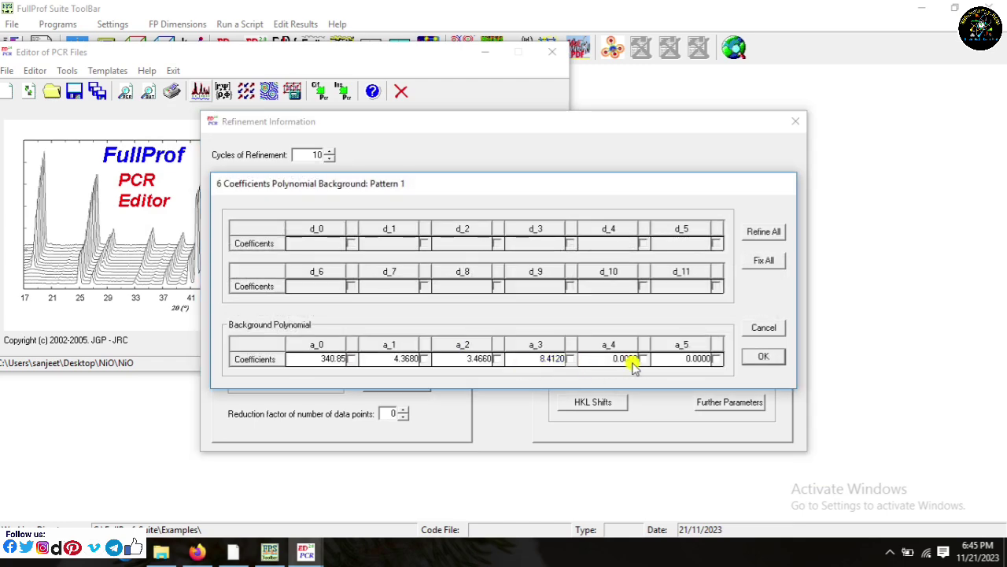
left_click(763, 357)
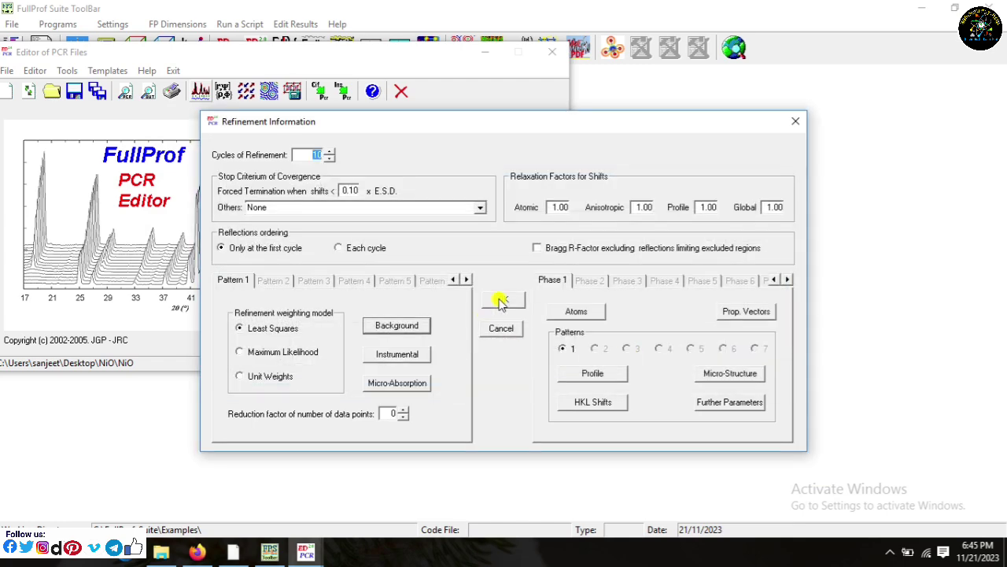
left_click(501, 303)
Step: Run the refinement with background coefficient a_4 free, exit FullProf and reload the PCR file
left_click(201, 93)
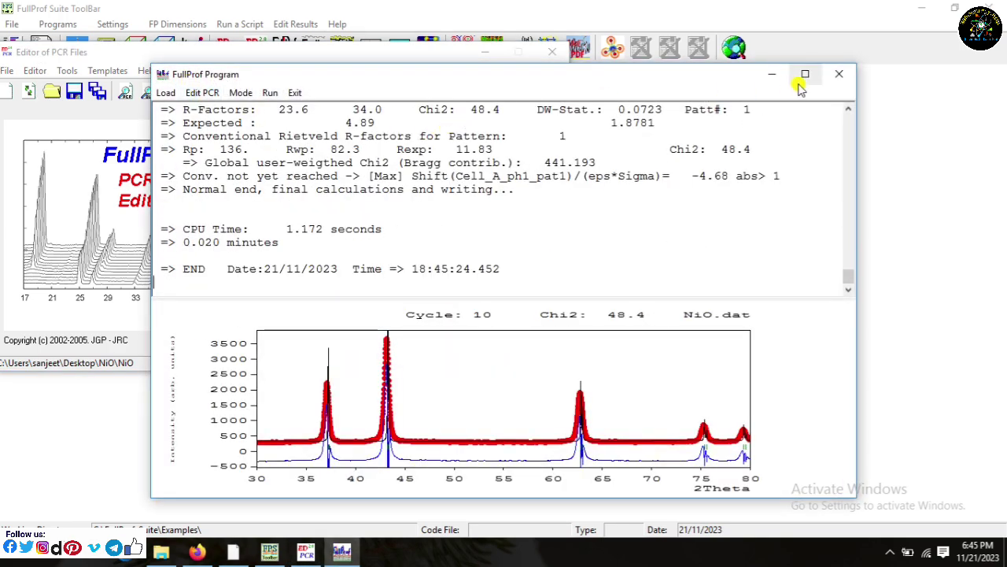
left_click(295, 92)
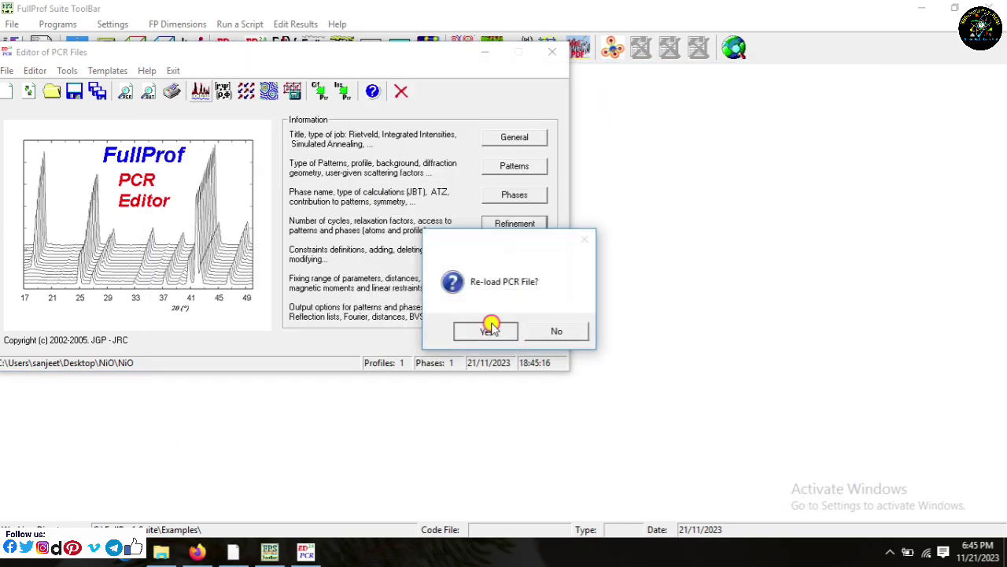
left_click(488, 332)
Step: Fix background coefficient a_4, enable refinement of a_5 in Pattern 1's background polynomial and accept the refinement settings
left_click(514, 224)
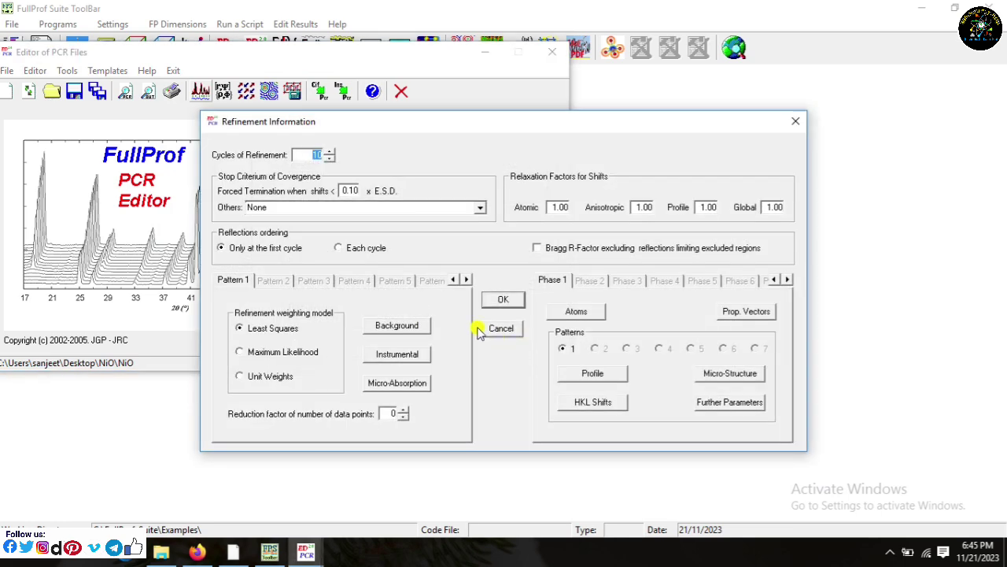
left_click(414, 324)
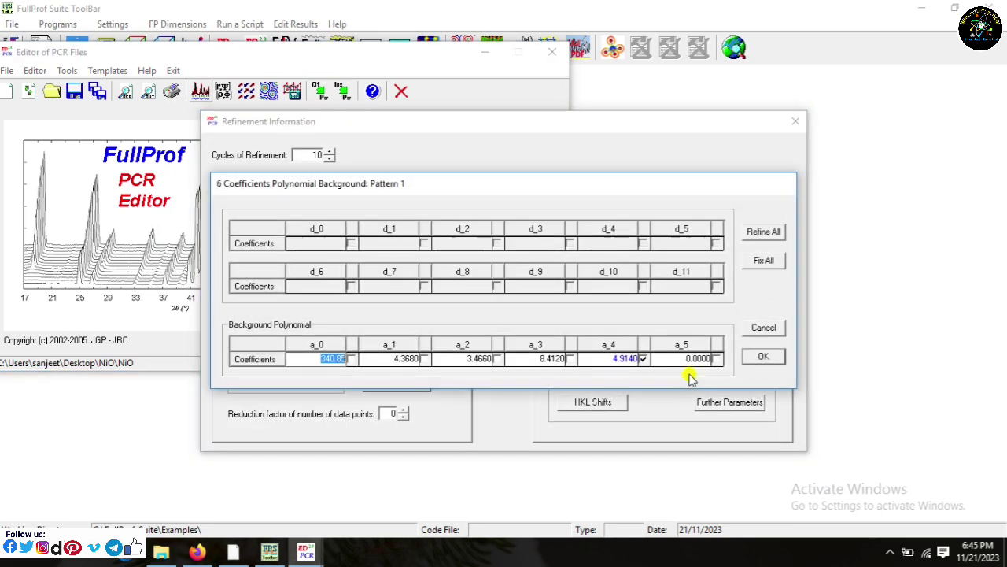
left_click(644, 359)
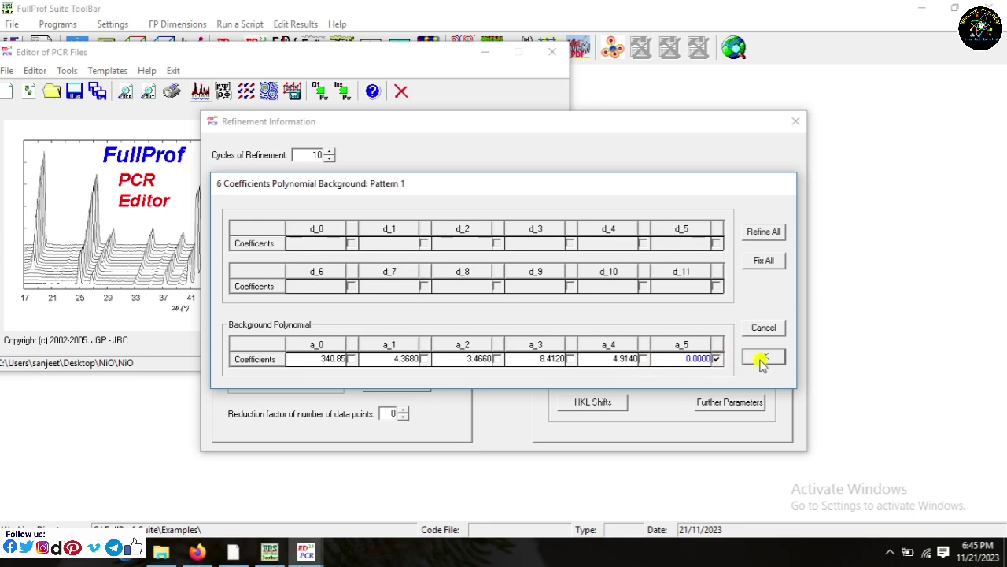
left_click(762, 359)
left_click(497, 303)
Step: Run the refinement with background coefficient a_5 free, exit FullProf and reload the PCR file
left_click(202, 92)
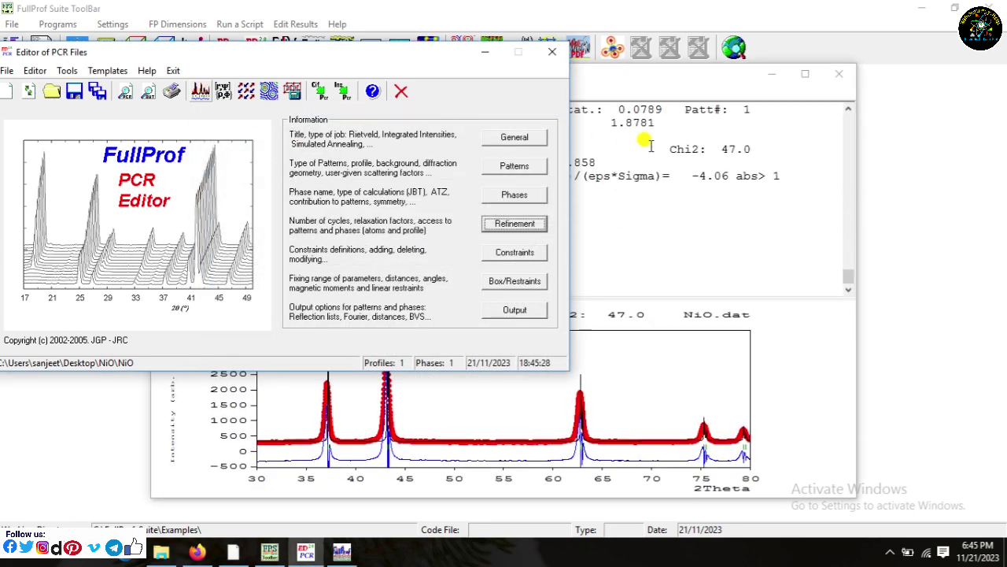
left_click(646, 144)
left_click(311, 92)
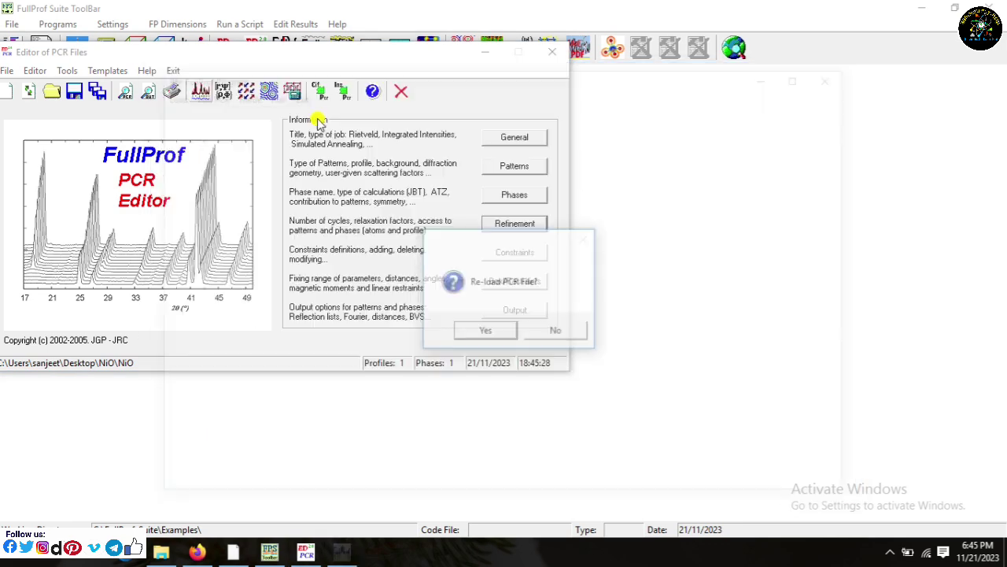
left_click(486, 330)
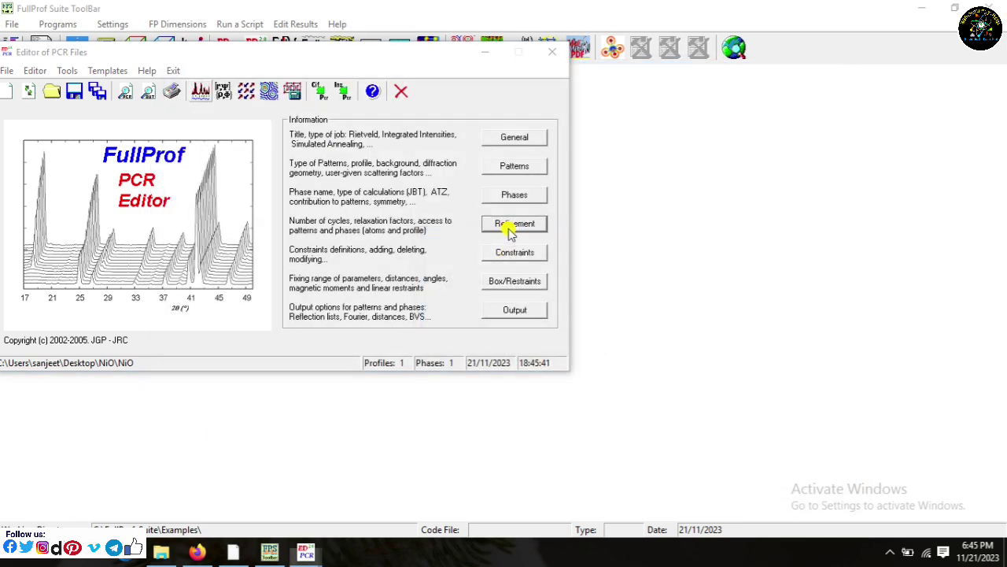
Step: Accept Pattern 1's background polynomial, enable refinement of the instrumental Zero coefficient and accept the refinement settings
left_click(509, 224)
left_click(398, 326)
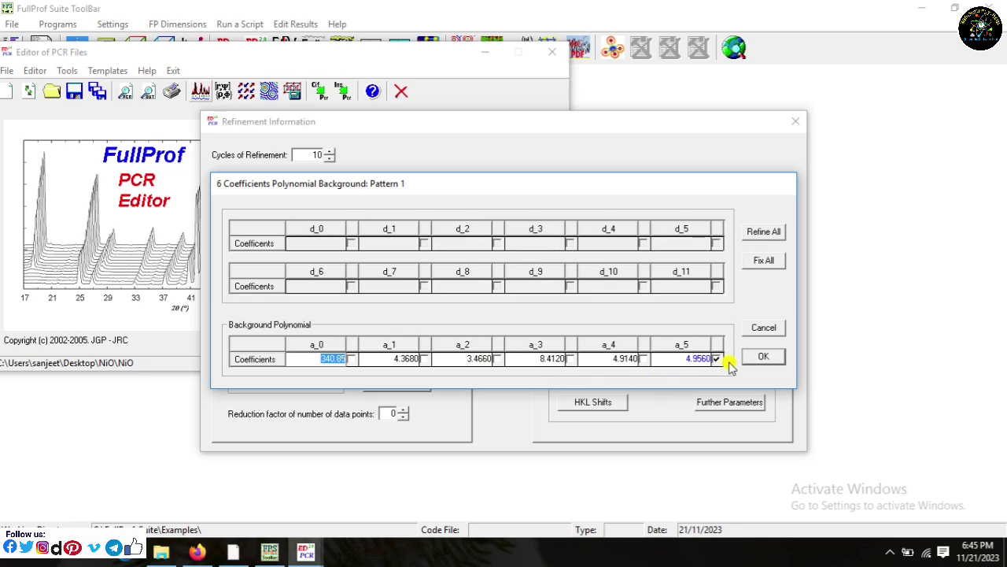
left_click(763, 356)
left_click(403, 355)
left_click(369, 307)
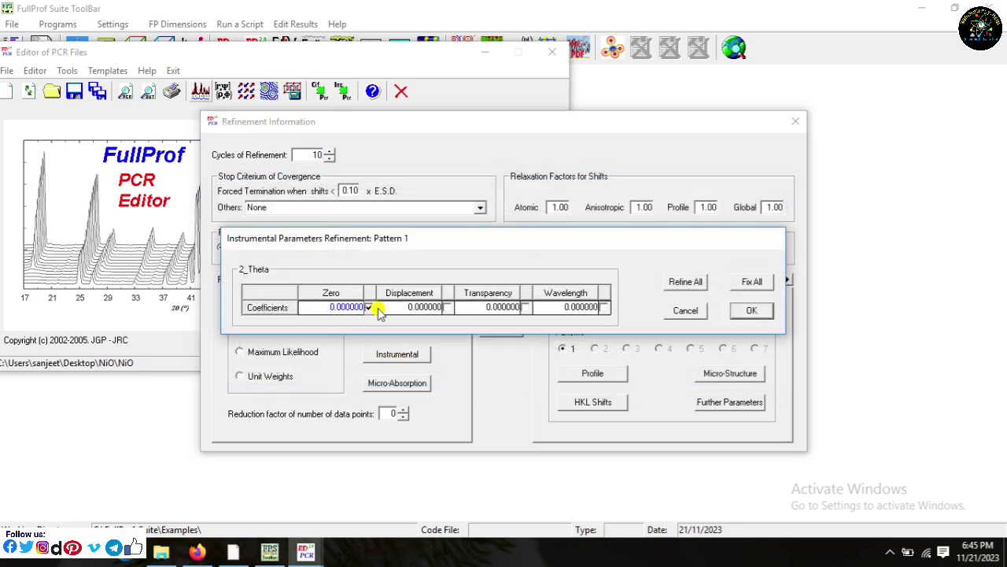
left_click(743, 313)
left_click(504, 297)
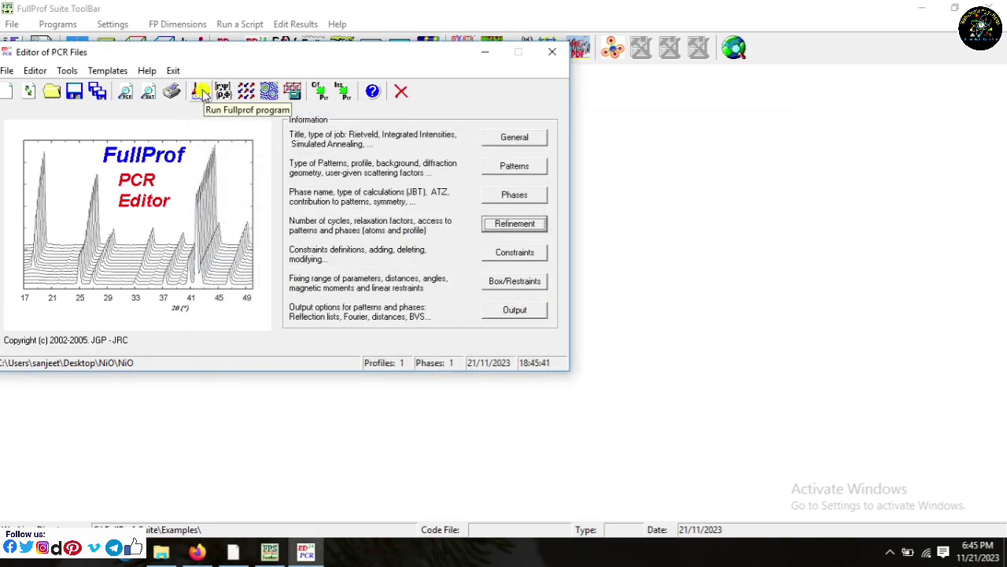
Step: Run the refinement with the instrumental Zero free, exit FullProf and reload the PCR file
left_click(201, 92)
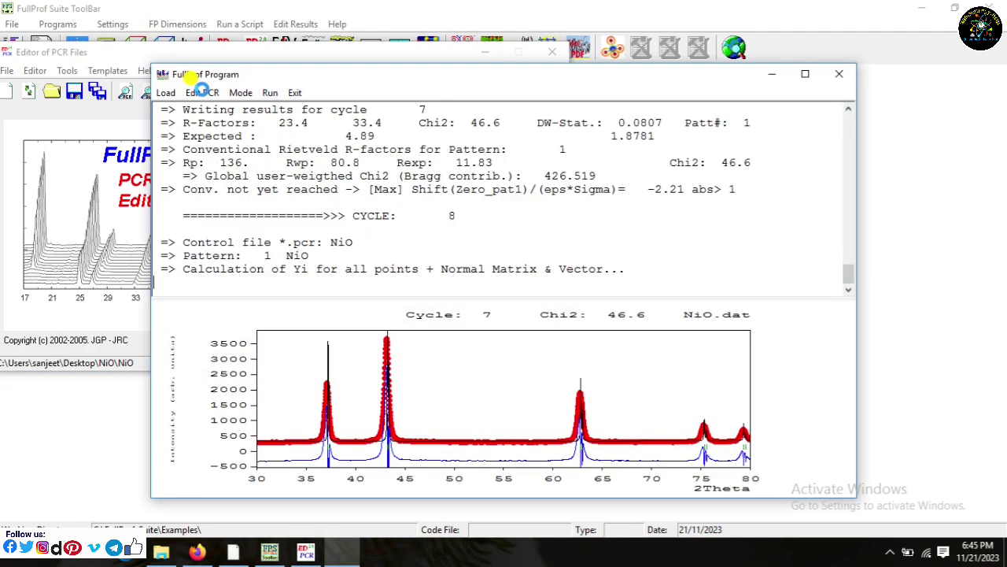
left_click(295, 92)
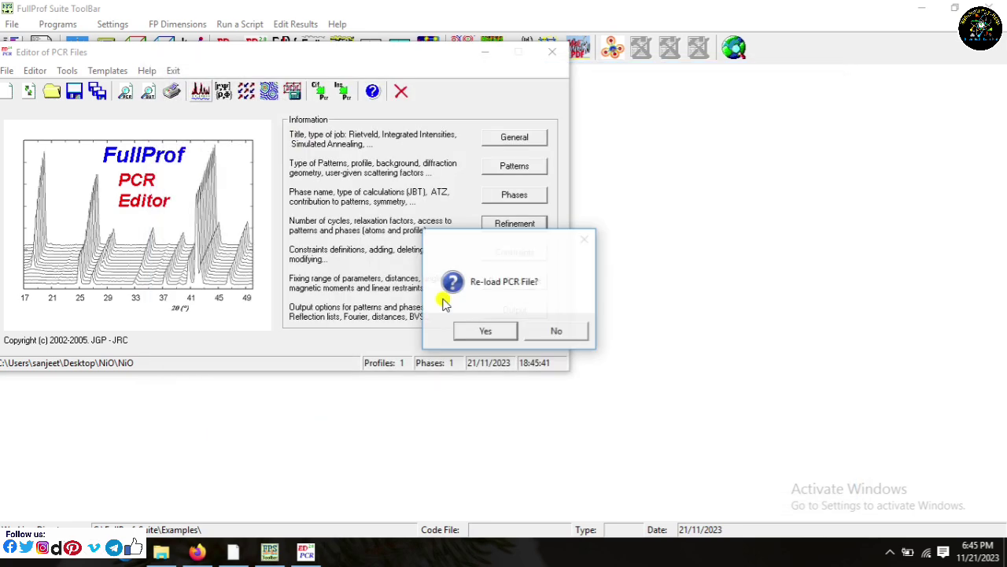
left_click(481, 333)
Step: Enable refinement of shape parameter Eta_0 in the Phase 1 profile parameters and accept the refinement settings
left_click(516, 224)
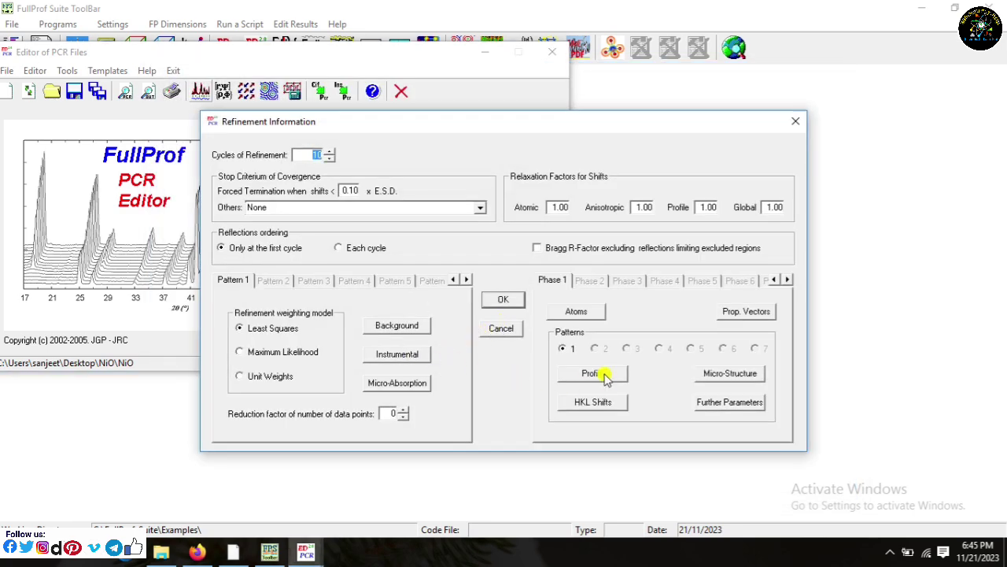
left_click(603, 376)
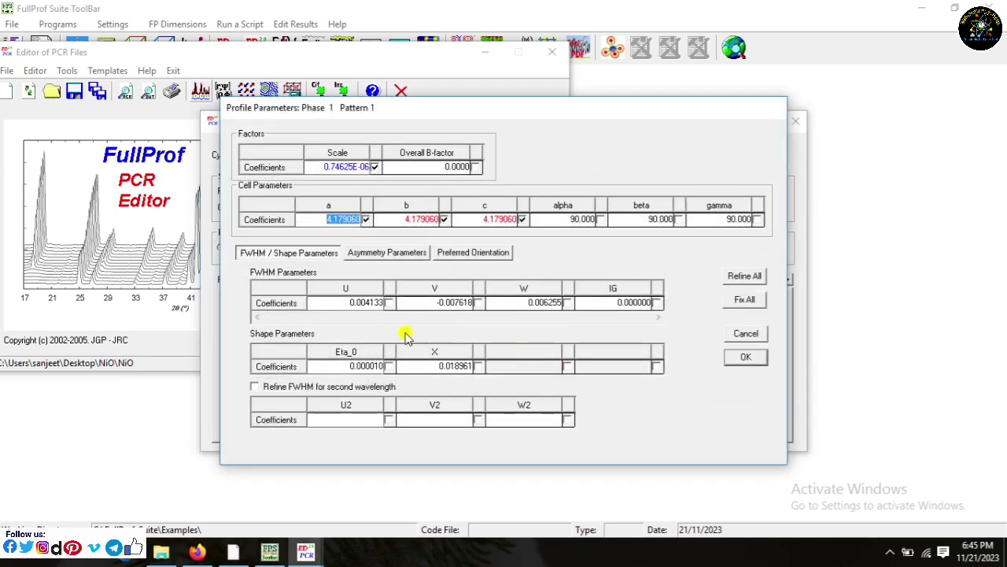
left_click(384, 366)
key("BackSpace")
key("BackSpace")
key("BackSpace")
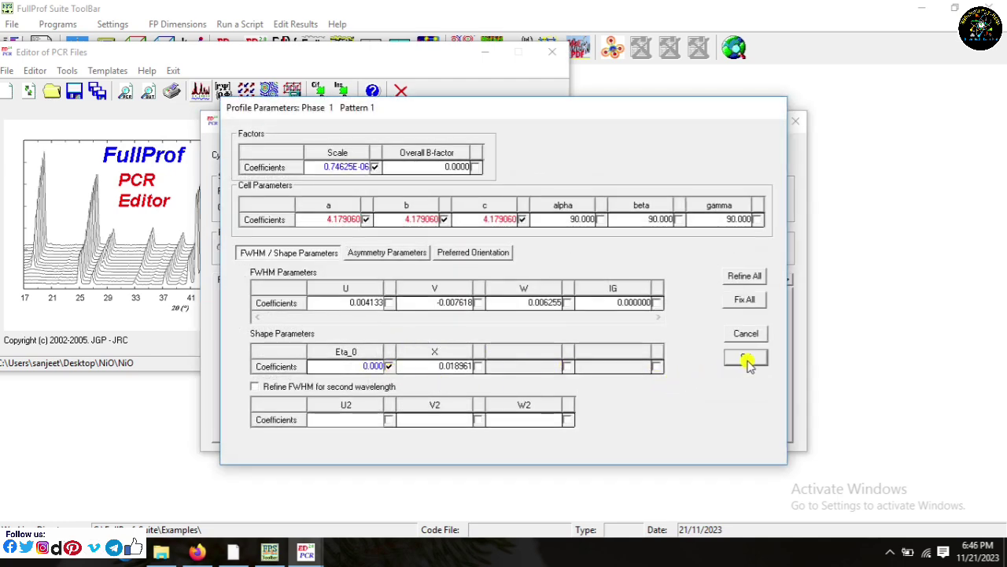
left_click(746, 359)
left_click(500, 300)
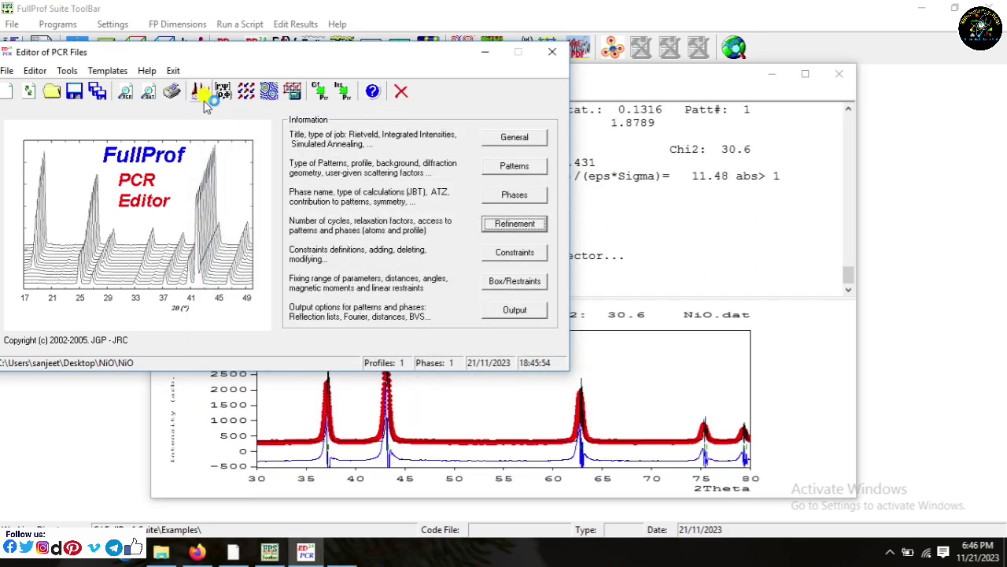
Step: Run the refinement with Eta_0 free, exit FullProf and reload the PCR file
left_click(639, 315)
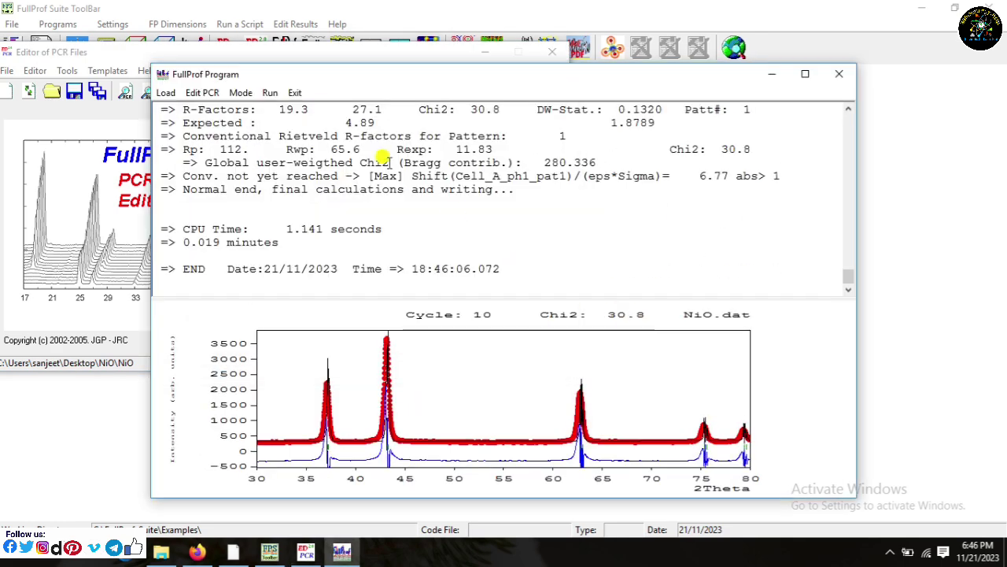
left_click(294, 92)
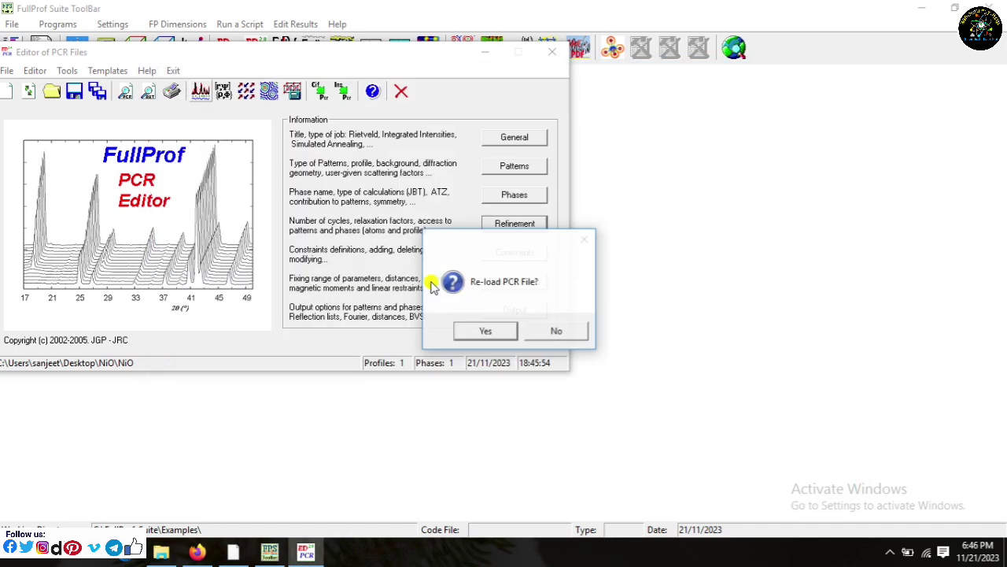
left_click(480, 332)
Step: Enable refinement of shape parameter X in the Phase 1 profile parameters and accept the refinement settings
left_click(515, 223)
left_click(582, 373)
left_click(478, 366)
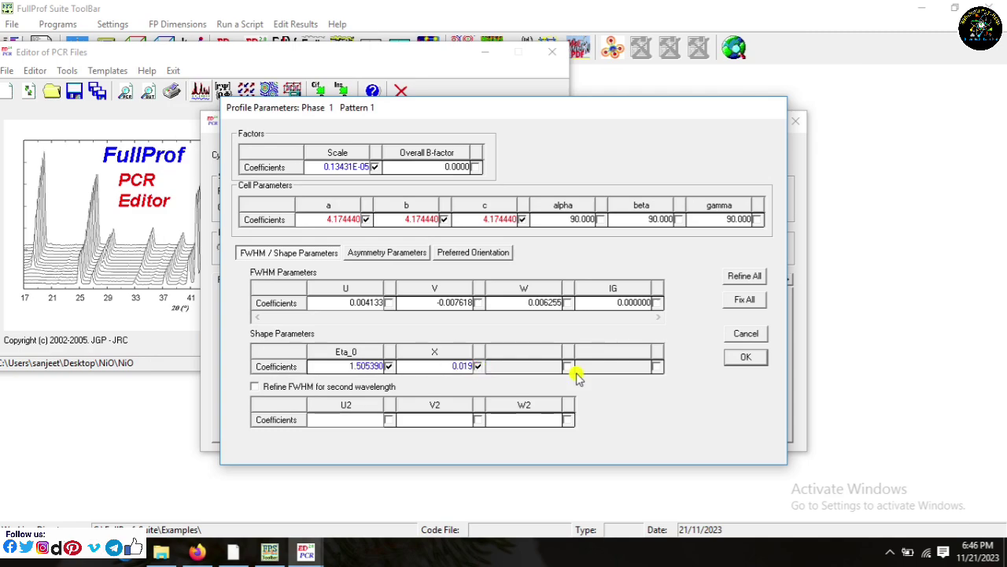
left_click(744, 359)
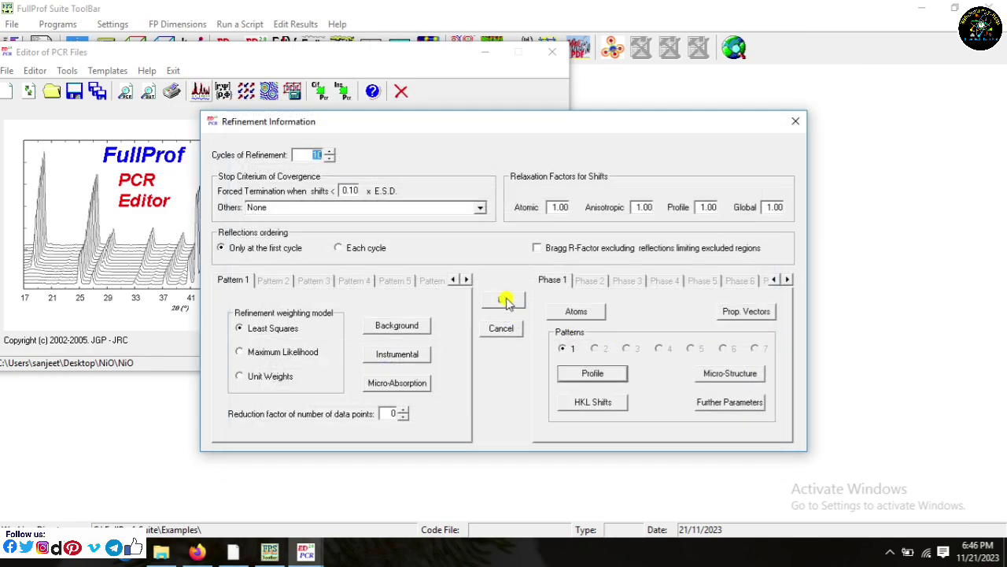
left_click(504, 301)
Step: Run the refinement with Eta_0 and X free, exit FullProf and reload the PCR file
left_click(201, 92)
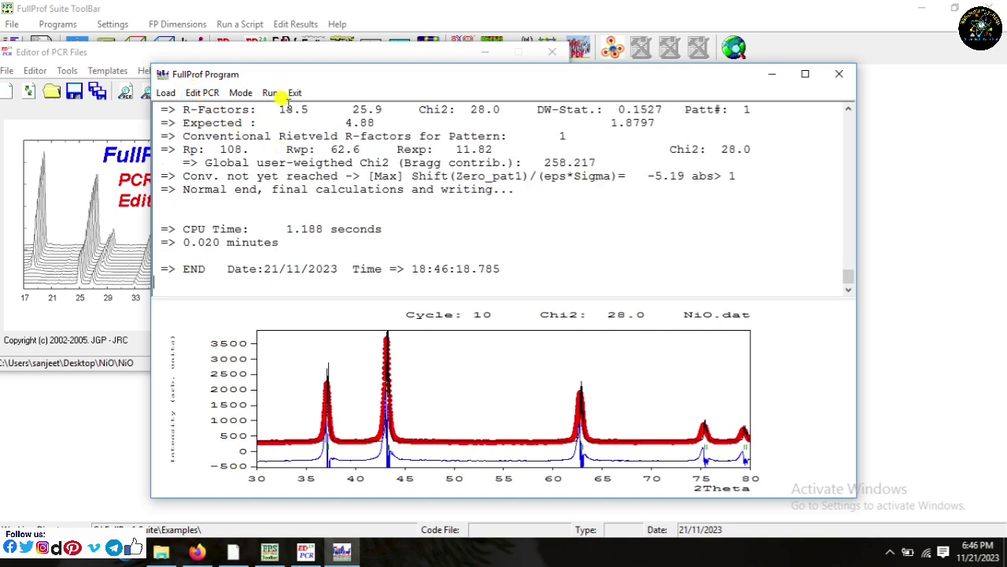
left_click(293, 93)
left_click(481, 332)
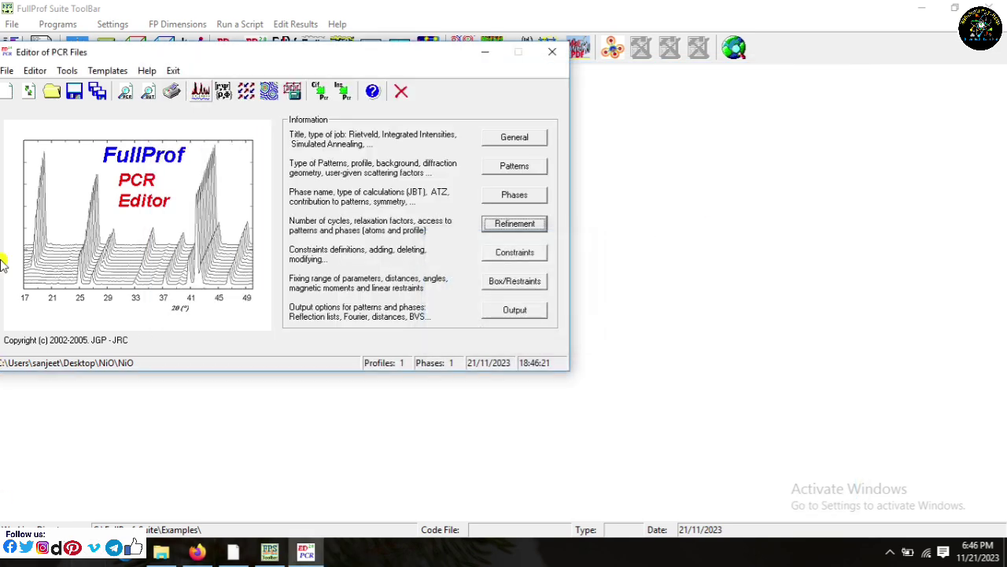
Step: Enable refinement of FWHM parameter U in the Phase 1 profile parameters and accept the refinement settings
left_click(519, 224)
left_click(581, 371)
left_click(390, 304)
left_click(744, 358)
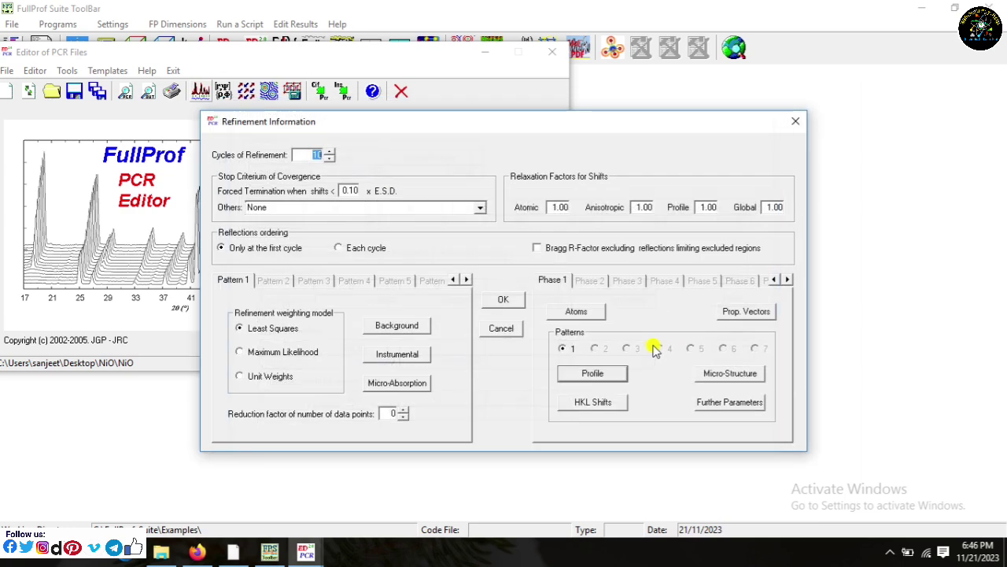
left_click(503, 303)
Step: Run the refinement with FWHM parameter U free, exit FullProf and reload the PCR file
left_click(201, 91)
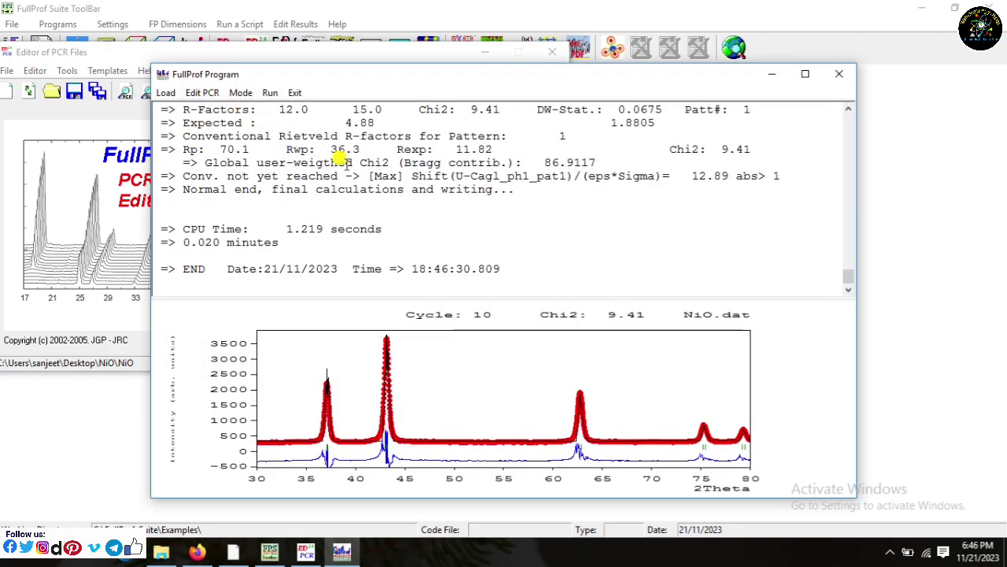
left_click(295, 95)
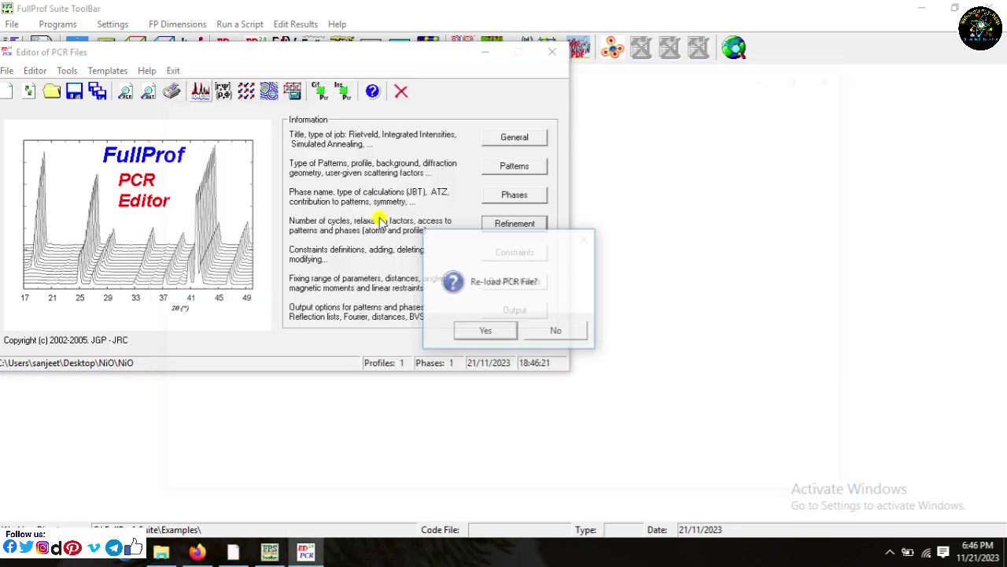
left_click(479, 333)
Step: Enable refinement of FWHM parameter IG, fix U in the Phase 1 profile parameters and accept the refinement settings
left_click(514, 224)
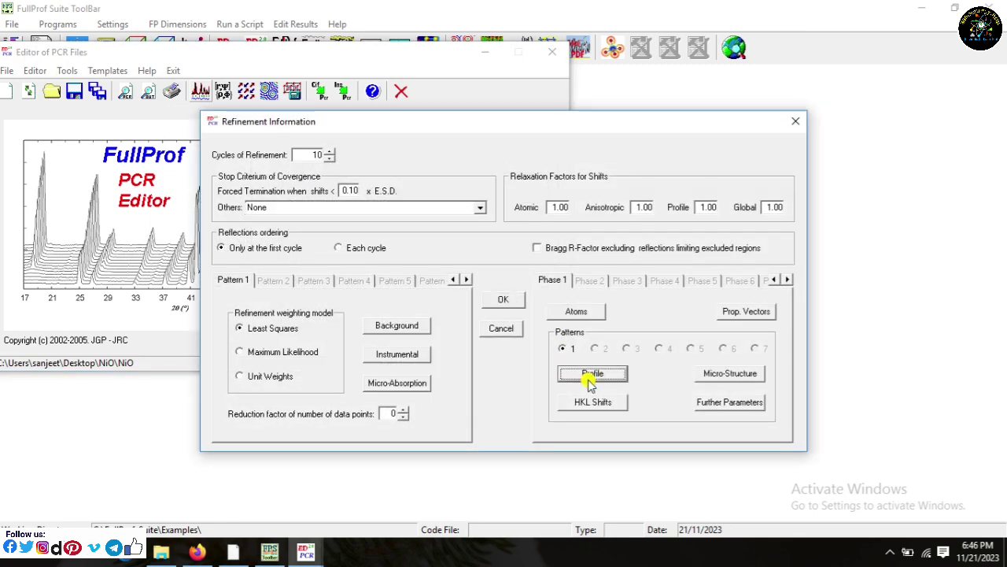
left_click(589, 373)
left_click(657, 303)
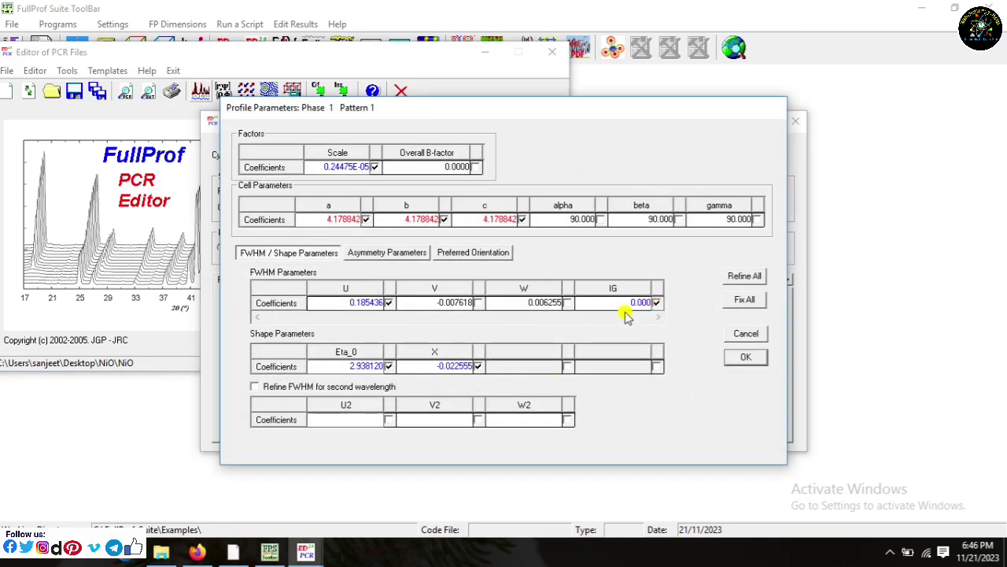
left_click(389, 303)
left_click(746, 357)
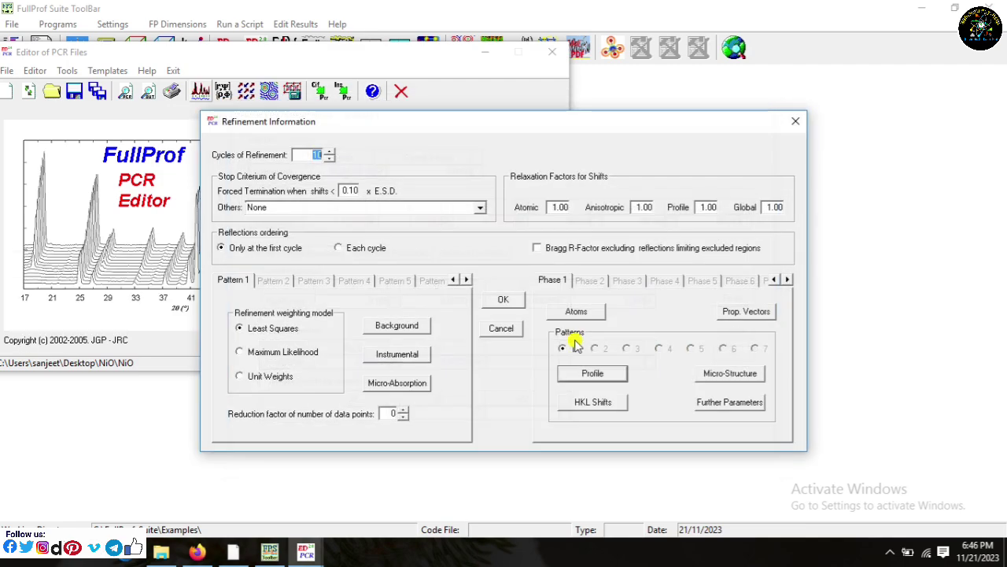
left_click(501, 301)
Step: Run the refinement with FWHM parameter IG free, exit FullProf and reload the PCR file
left_click(200, 92)
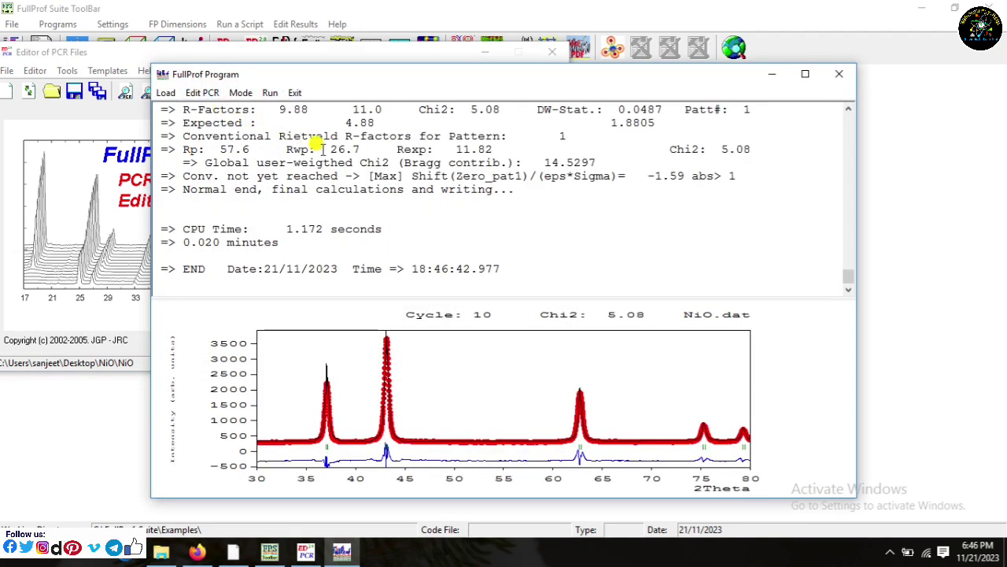
left_click(297, 93)
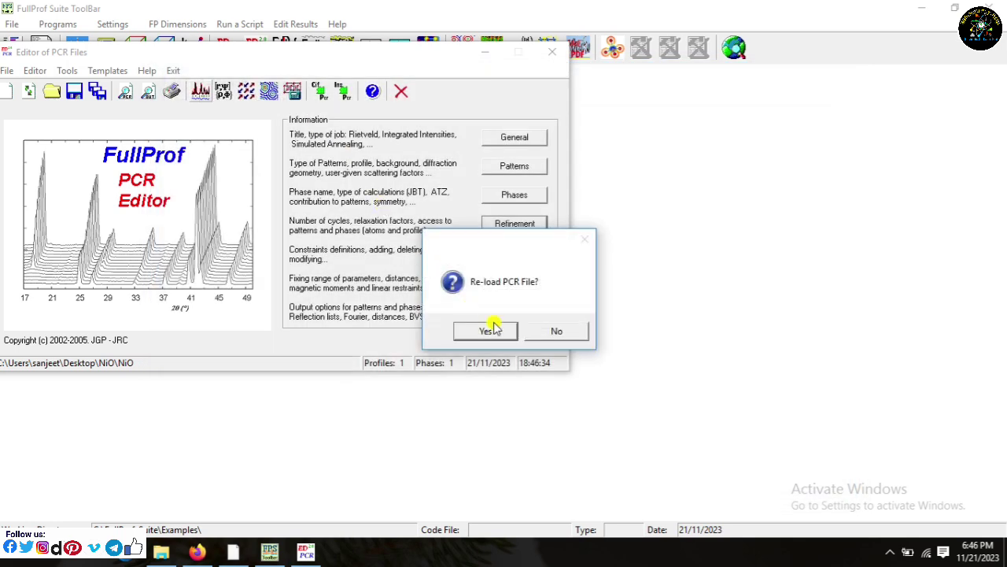
left_click(487, 329)
Step: Fix FWHM parameter IG in the Phase 1 profile parameters and accept the refinement settings
left_click(507, 221)
left_click(595, 373)
left_click(657, 303)
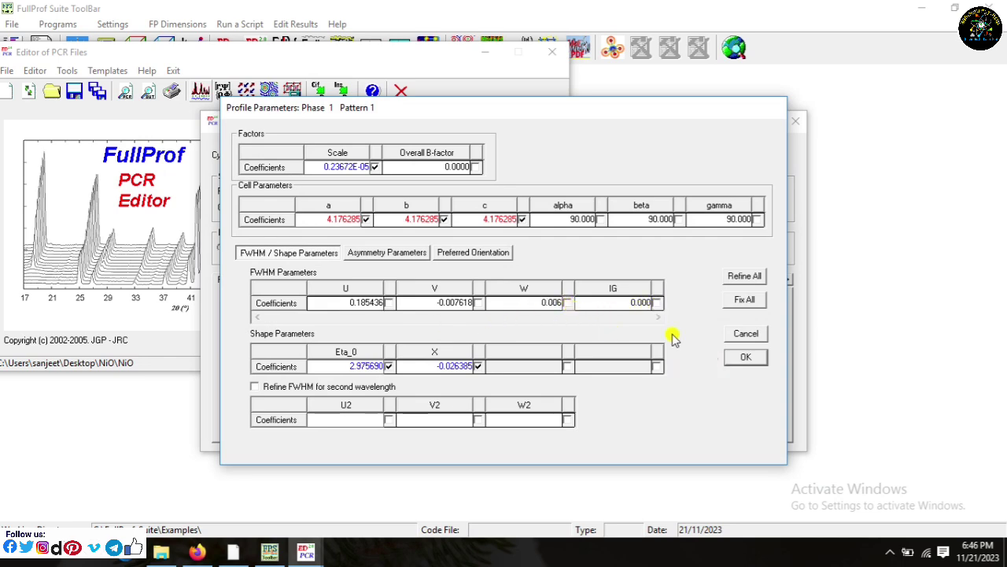
left_click(745, 357)
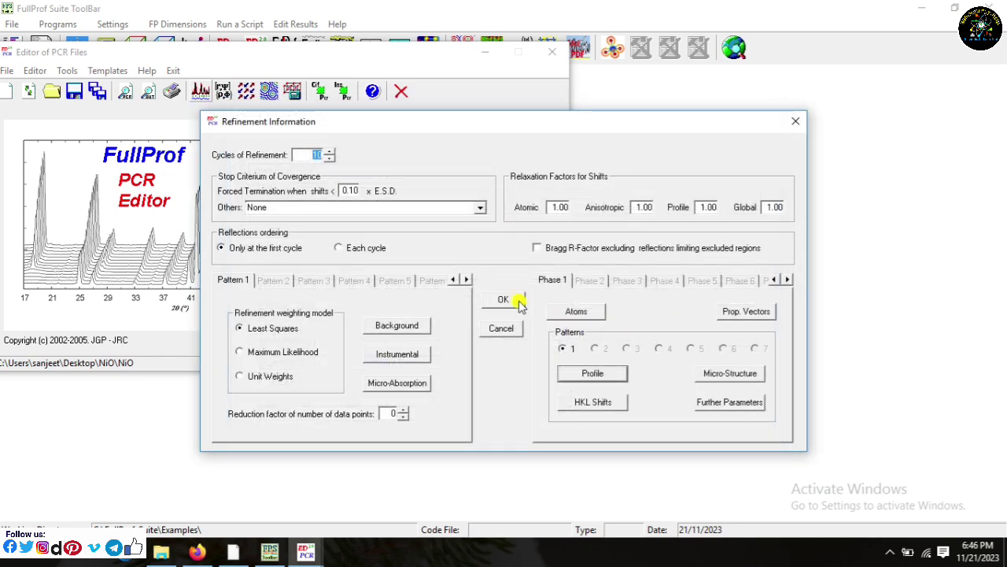
left_click(506, 300)
Step: Run the refinement with all FWHM parameters fixed, exit FullProf and reload the PCR file
left_click(206, 92)
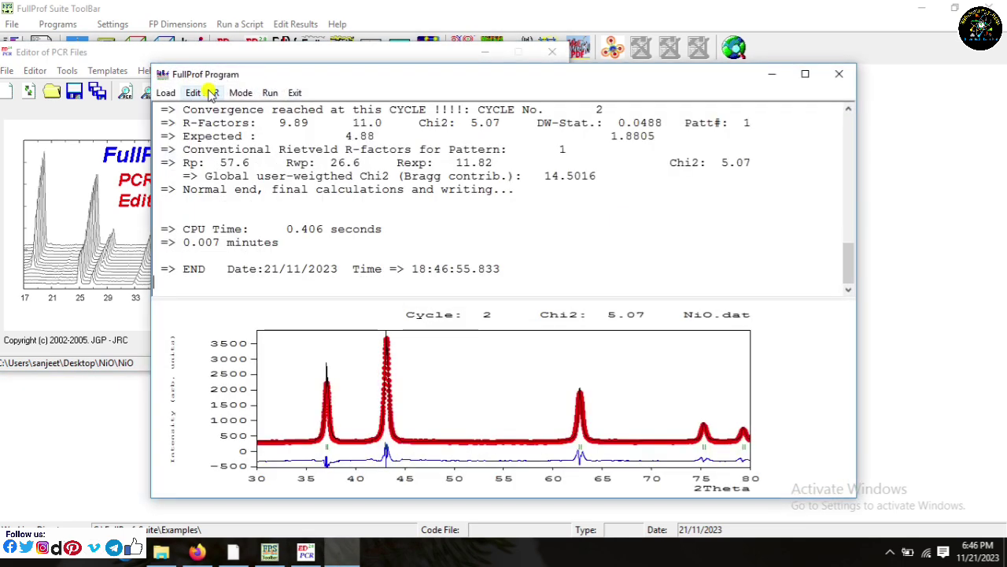
left_click(296, 93)
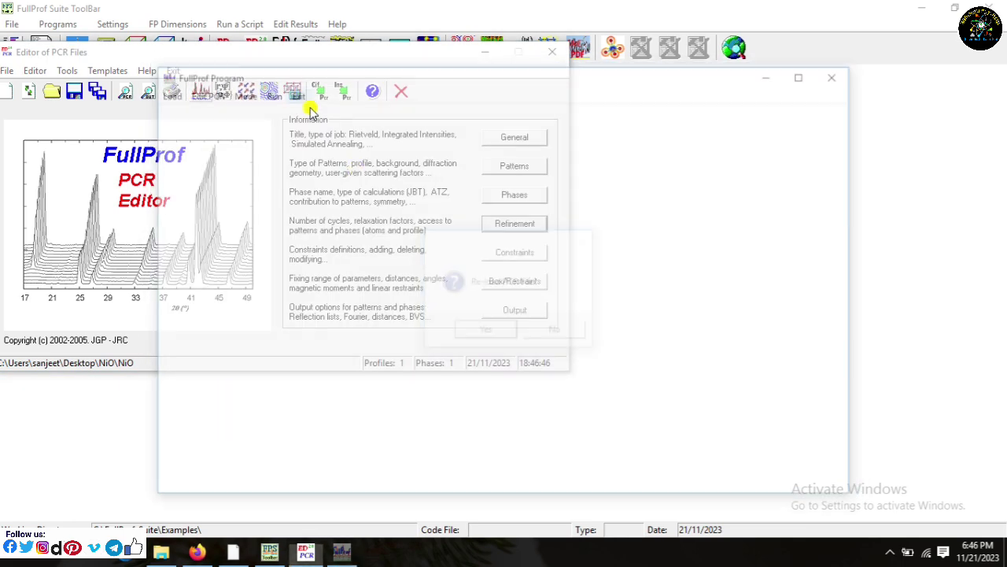
left_click(489, 333)
Step: Enable refinement of FWHM parameter V in the Phase 1 profile parameters and accept the refinement settings
left_click(513, 224)
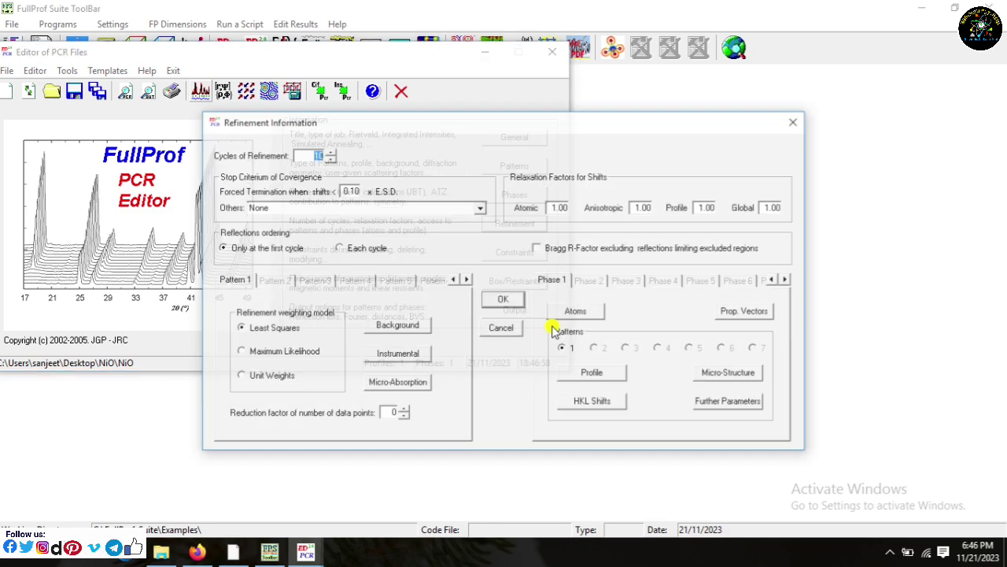
left_click(589, 373)
left_click(478, 302)
left_click(750, 360)
left_click(492, 299)
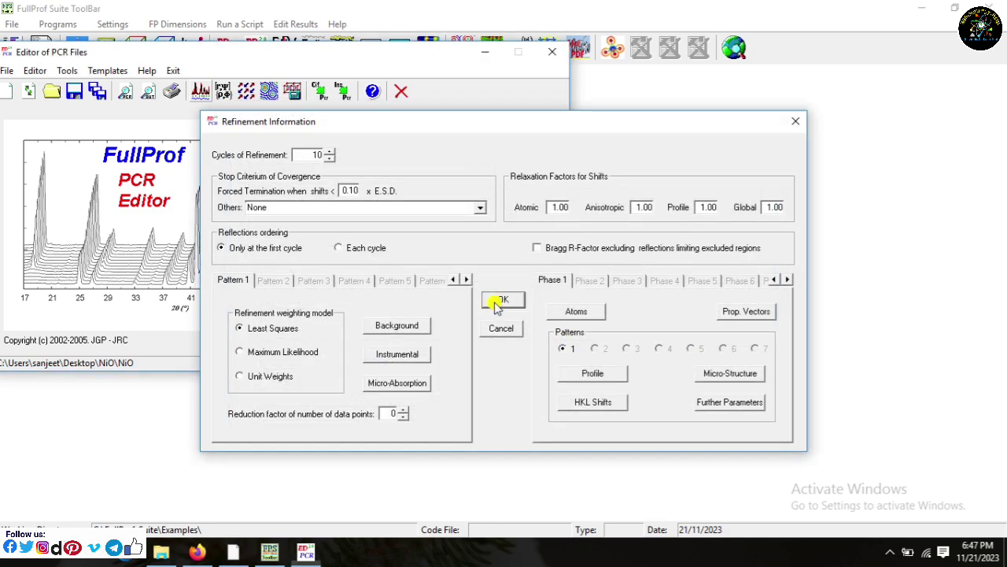
Step: Run the refinement with FWHM parameter V free, exit FullProf and reload the PCR file
left_click(198, 91)
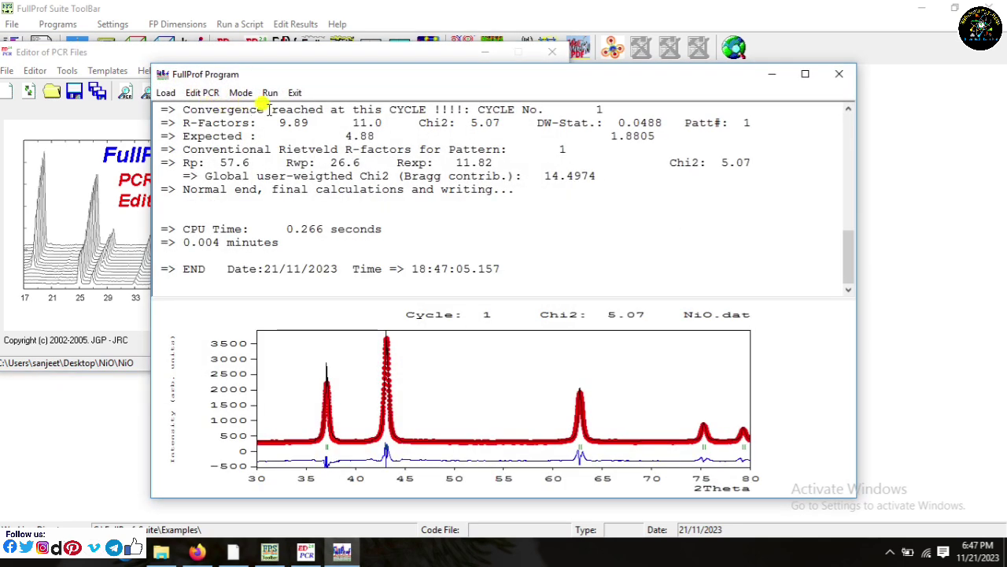
left_click(288, 93)
left_click(485, 330)
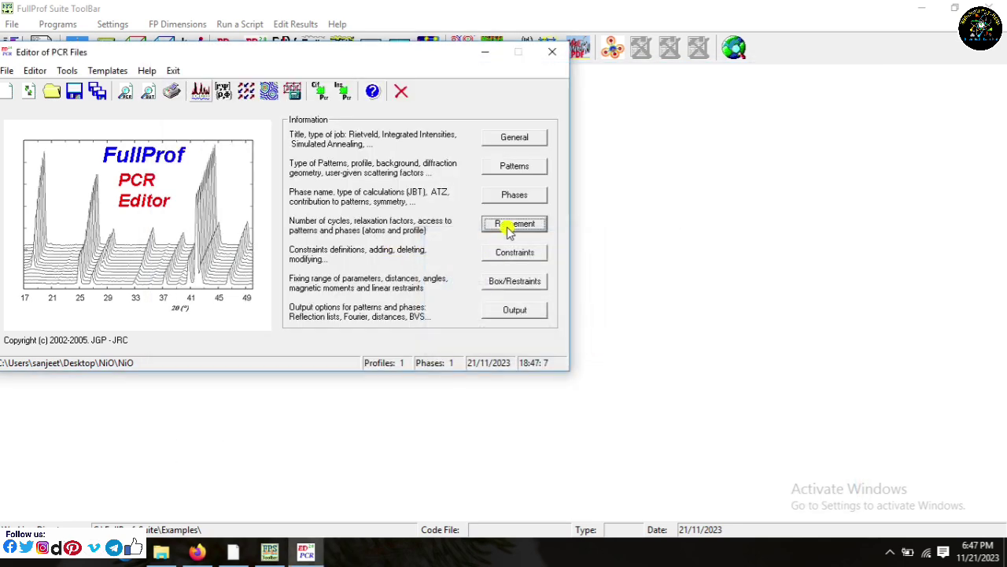
Step: Enable refinement of atom Ni1's B factor in the Phase 1 atoms information and accept the refinement settings
left_click(504, 226)
left_click(604, 378)
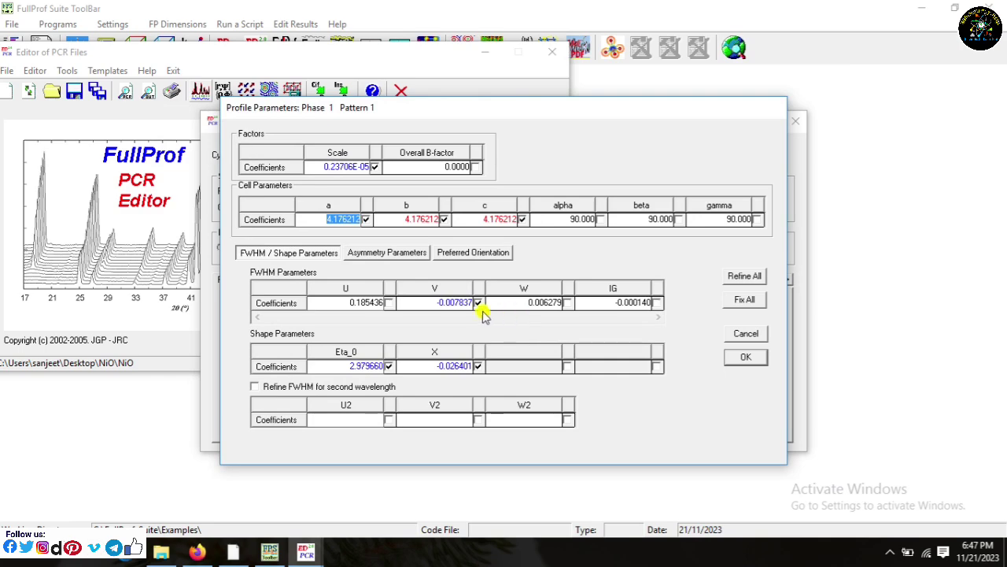
left_click(744, 356)
left_click(586, 312)
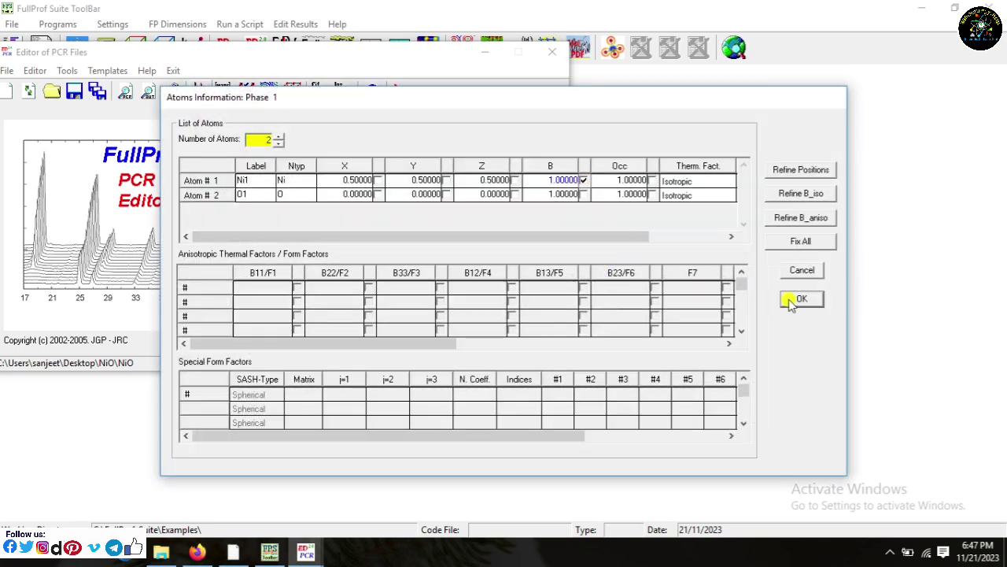
left_click(802, 298)
left_click(501, 304)
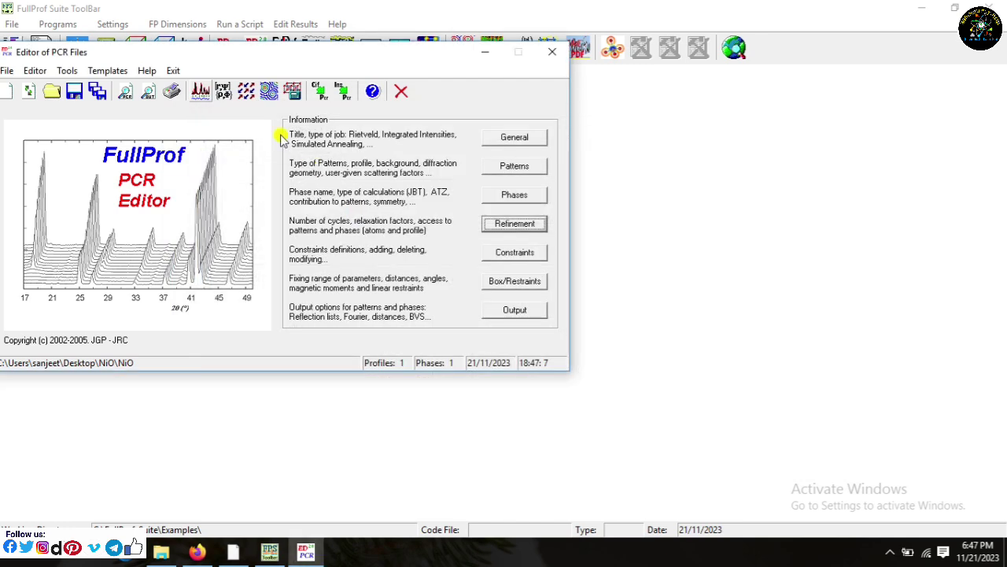
Step: Run the refinement with the Ni1 B factor free, exit FullProf and reload the PCR file
left_click(201, 91)
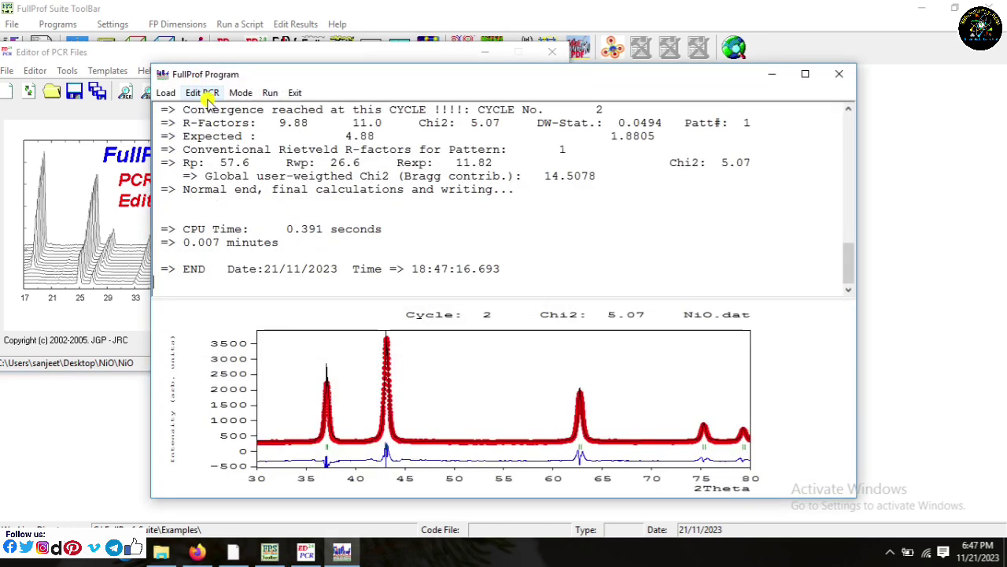
left_click(294, 93)
left_click(485, 331)
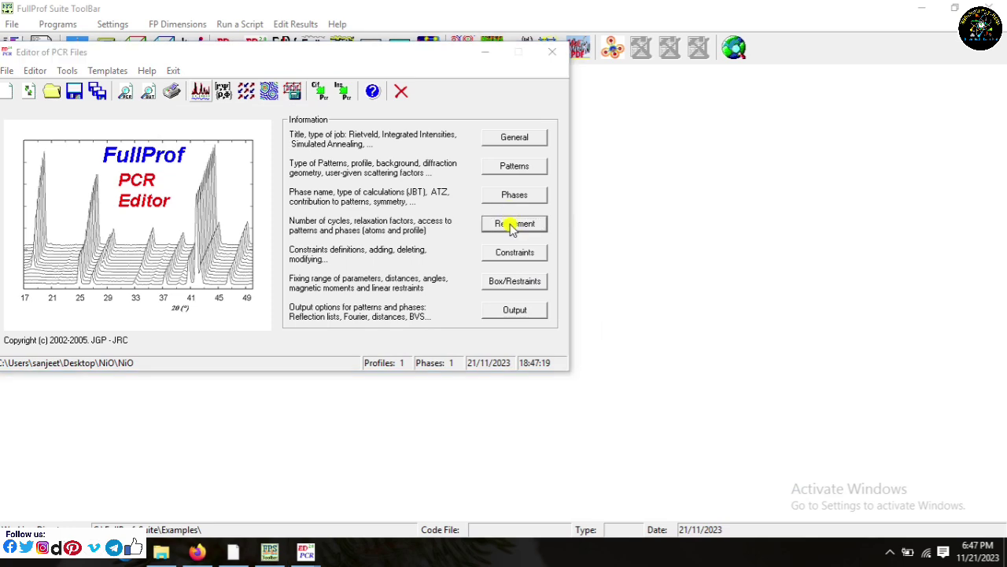
Step: Fix atom Ni1's B factor, enable refinement of atom O1's B factor in Phase 1 and accept the refinement settings
left_click(512, 224)
left_click(575, 312)
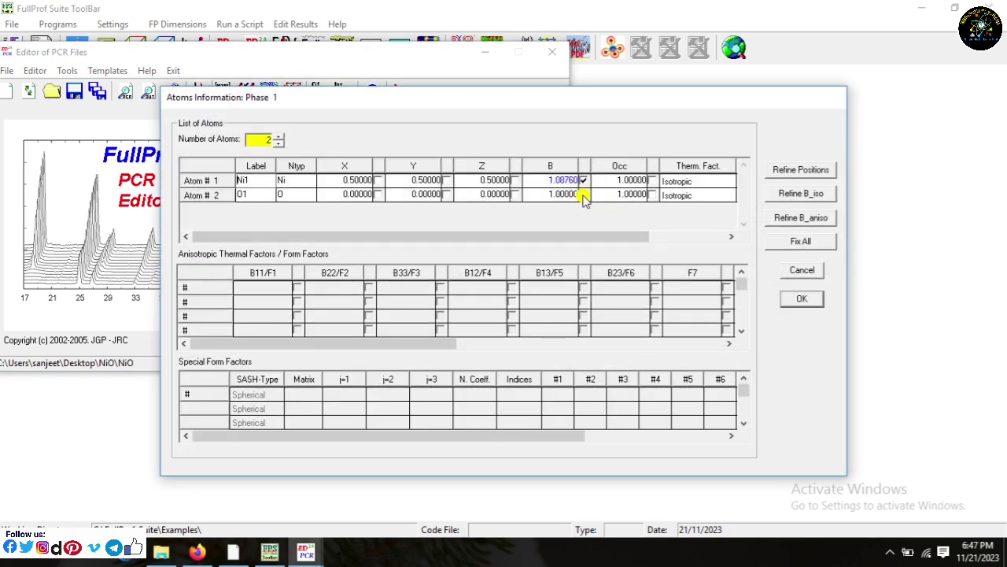
left_click(814, 306)
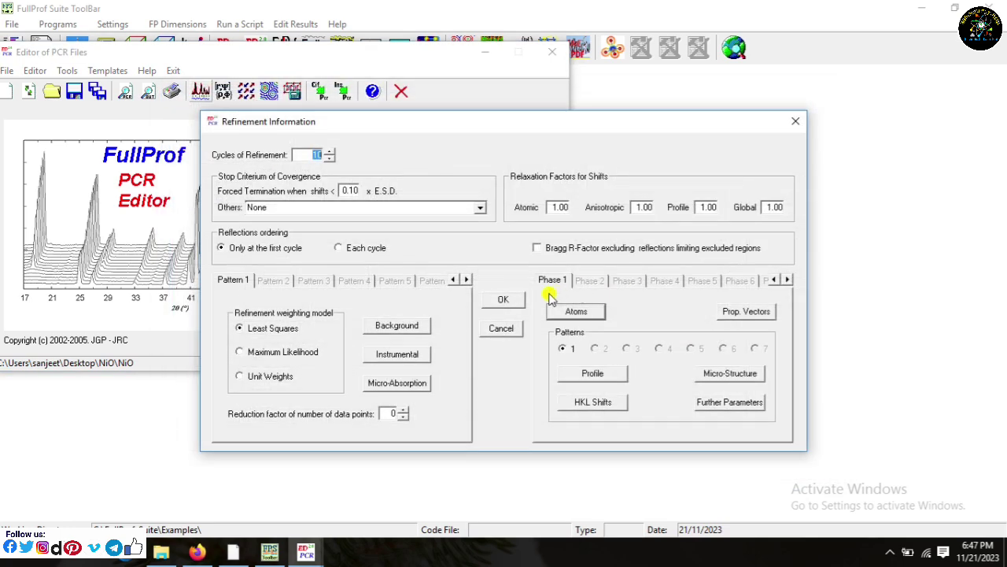
left_click(506, 299)
Step: Run the refinement with the O1 B factor free, exit FullProf and reload the PCR file
left_click(202, 90)
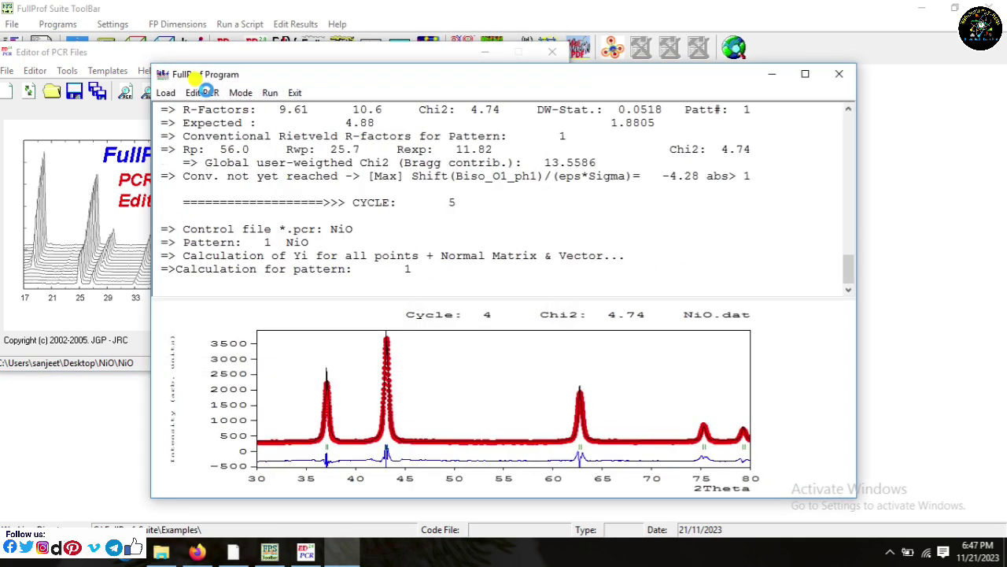
left_click(295, 93)
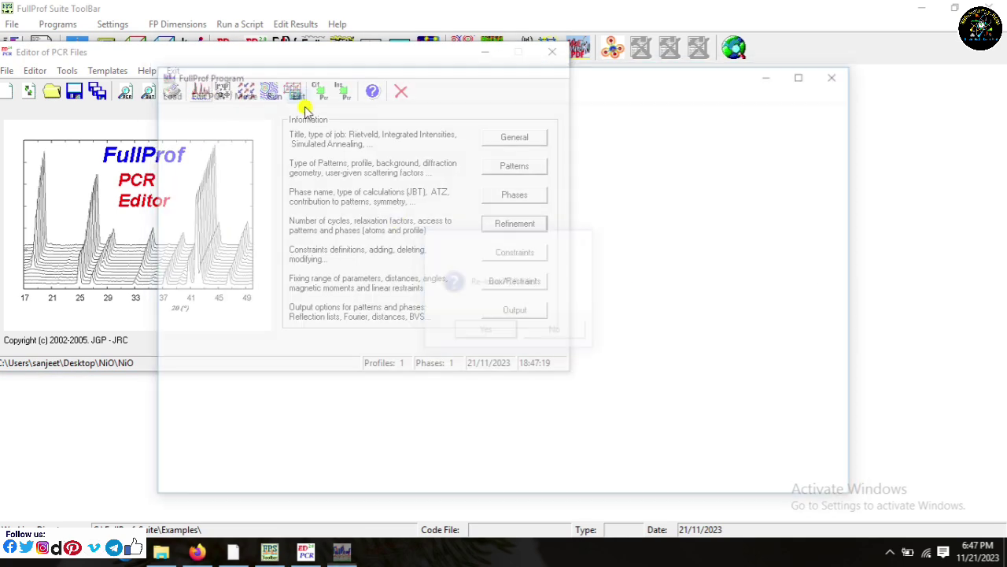
left_click(480, 327)
Step: Fix atom O1's B factor, enable refinement of atom Ni1's occupancy in Phase 1 and accept the refinement settings
left_click(508, 224)
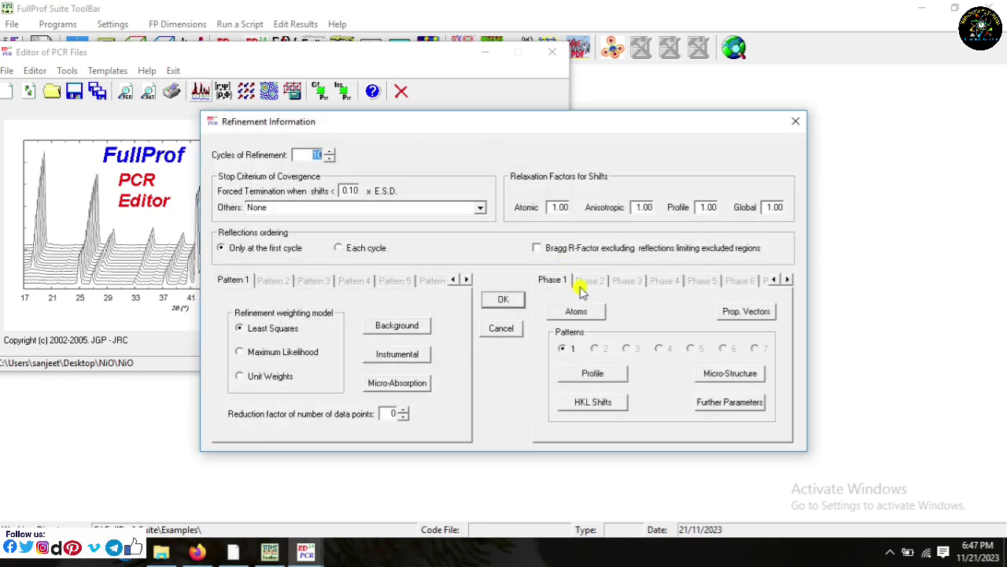
left_click(580, 307)
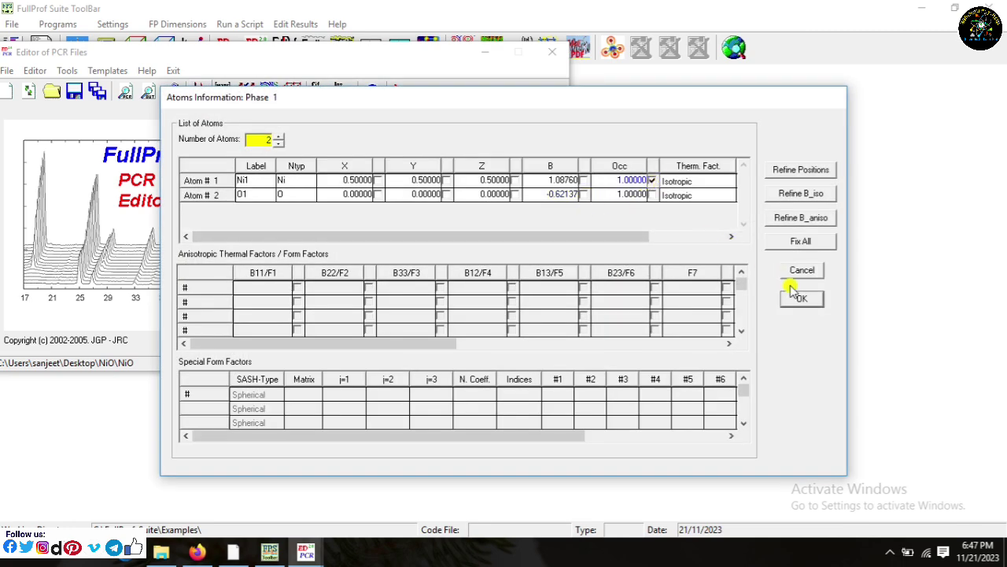
left_click(801, 299)
left_click(503, 299)
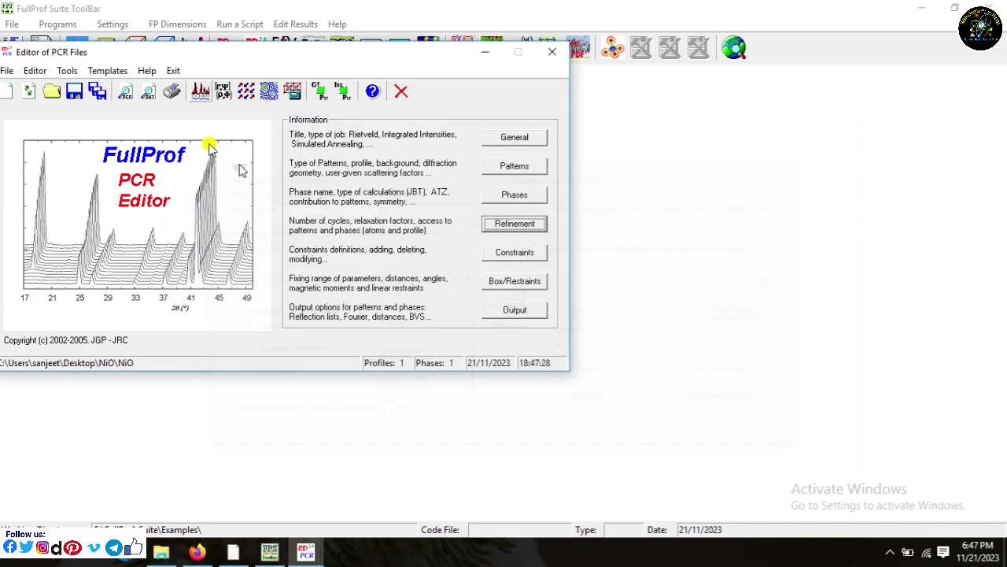
Step: Run the refinement with the Ni1 occupancy free, exit FullProf and reload the PCR file
left_click(199, 92)
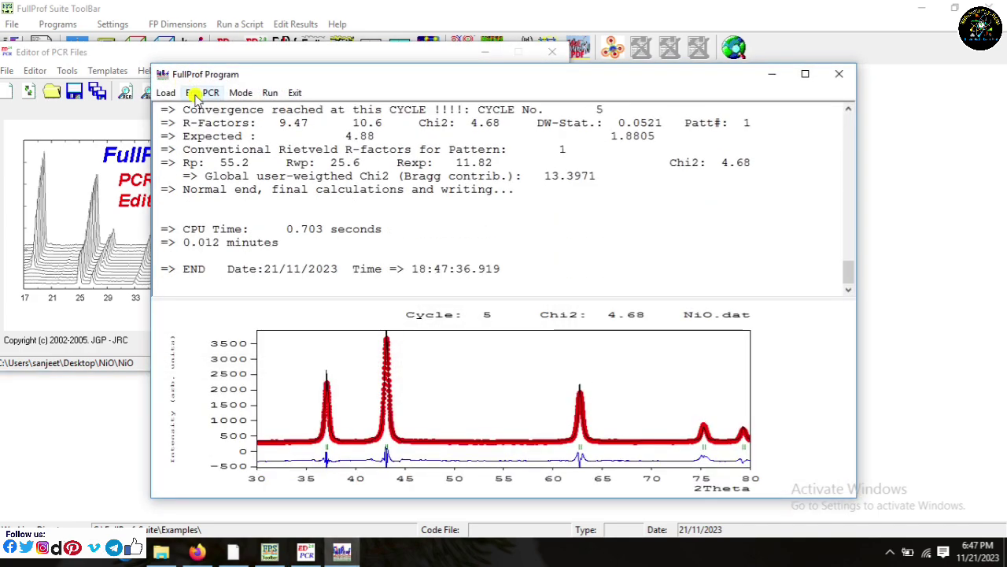
left_click(292, 92)
left_click(464, 331)
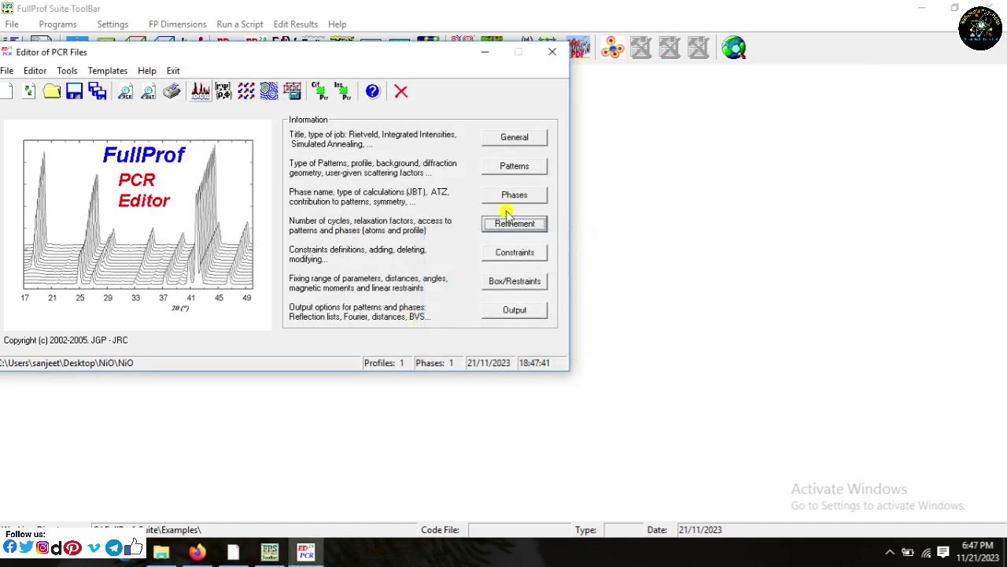
Step: Enable refinement of background polynomial coefficient a_0 for Pattern 1 and accept the refinement settings
left_click(513, 225)
left_click(578, 305)
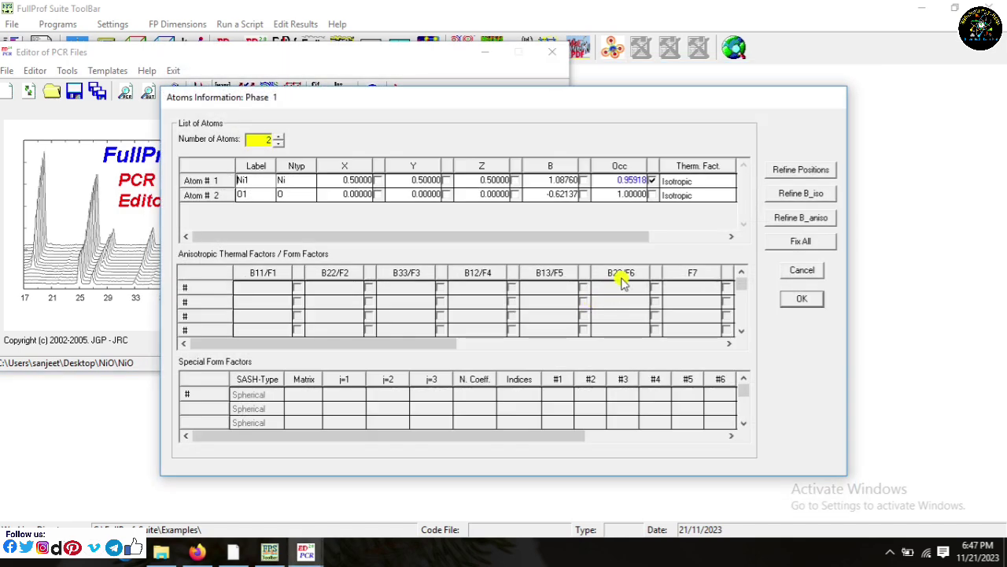
left_click(801, 300)
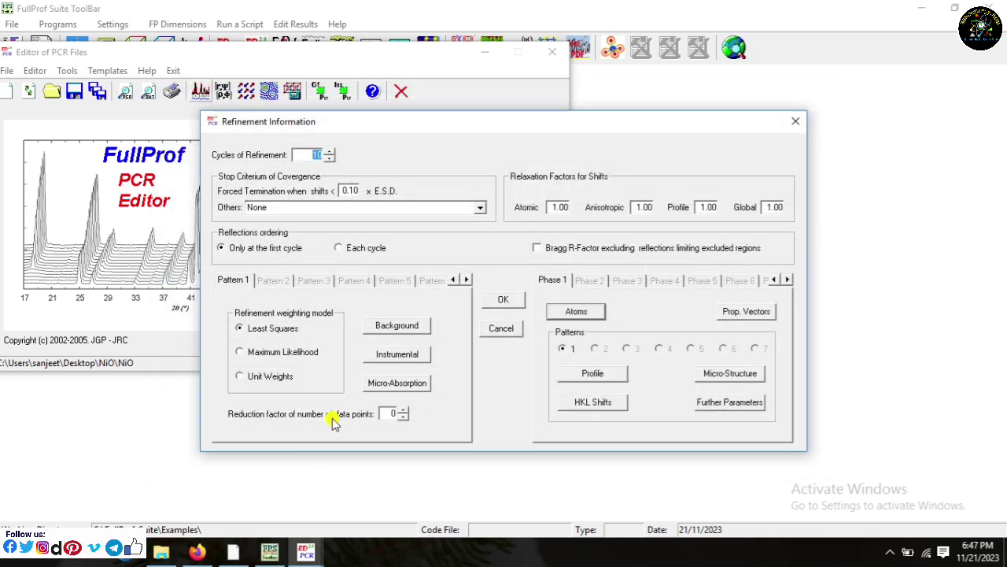
left_click(383, 334)
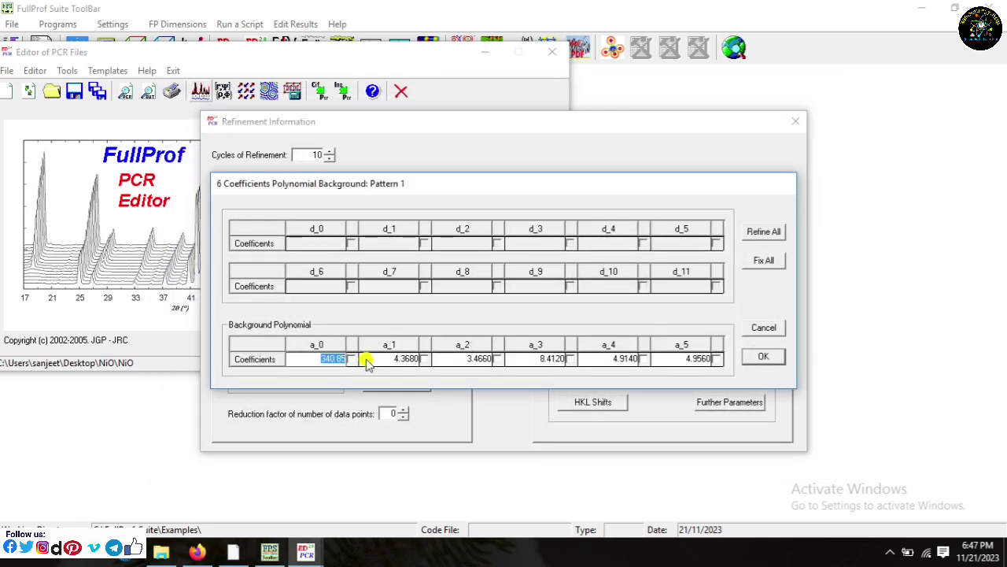
left_click(746, 365)
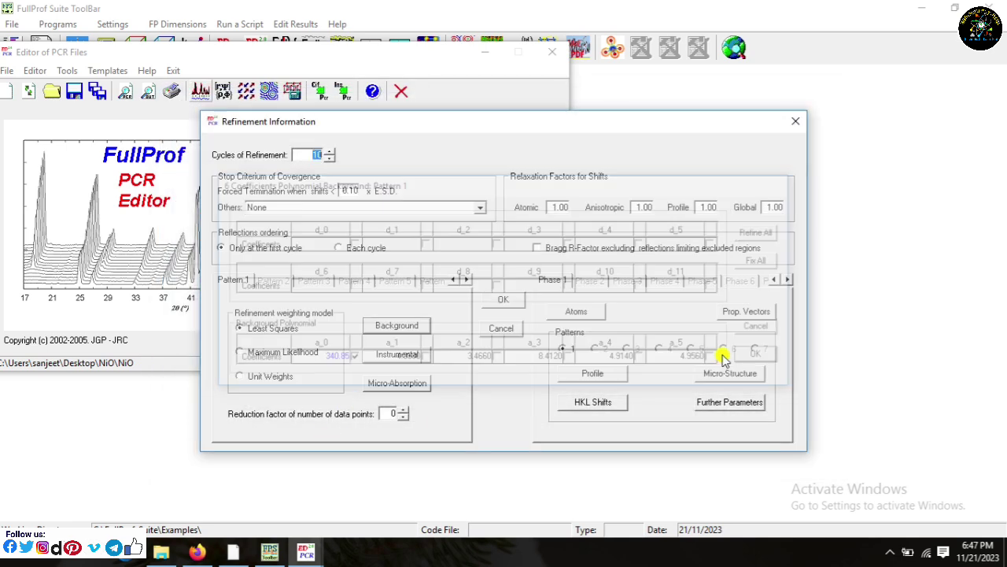
left_click(501, 299)
Step: Run the refinement with background coefficient a_0 free, exit FullProf and reload the PCR file
left_click(200, 91)
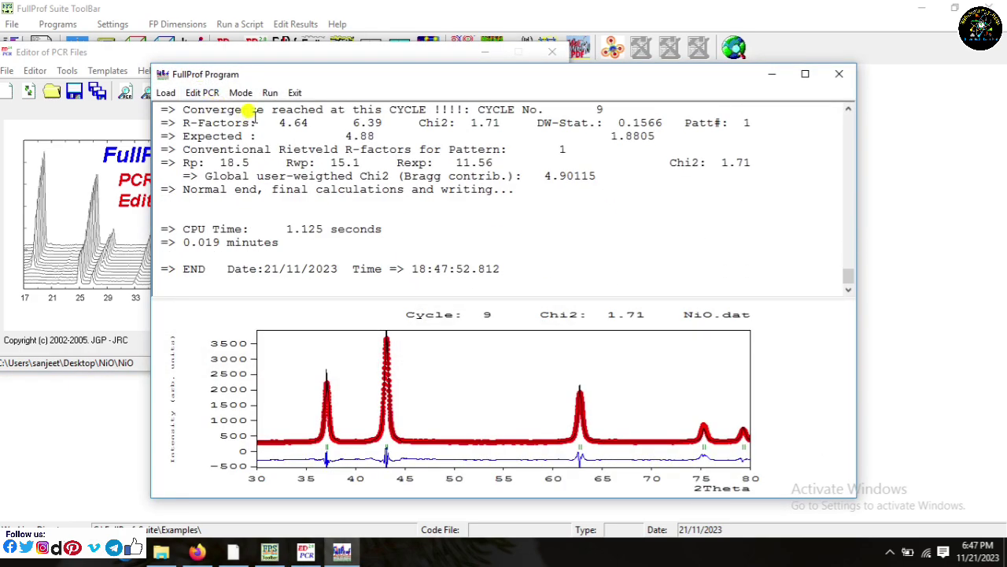
left_click(290, 92)
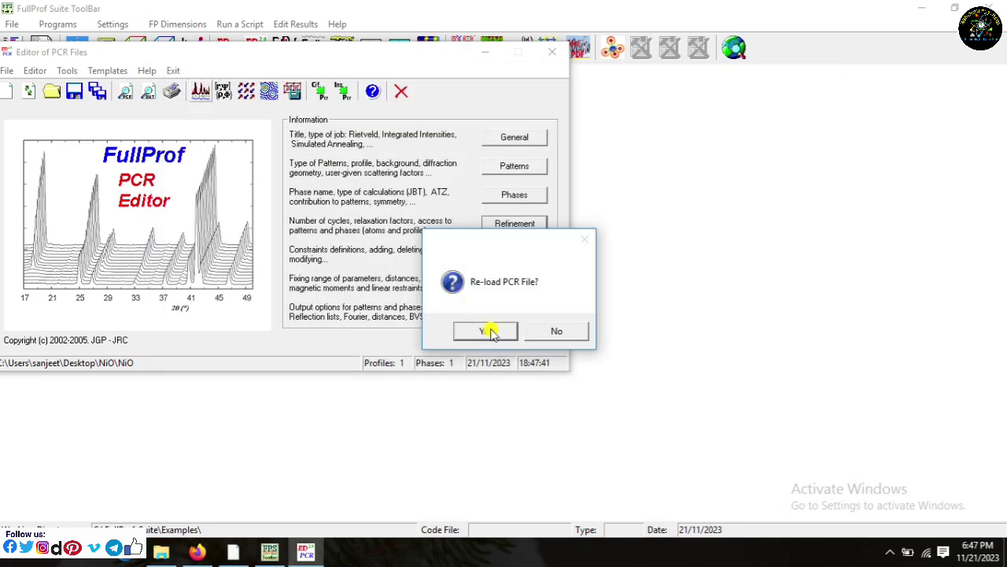
left_click(488, 332)
Step: Fix background coefficient a_0, enable refinement of a_1 and a_2 for Pattern 1 and accept the refinement settings
left_click(488, 224)
left_click(403, 329)
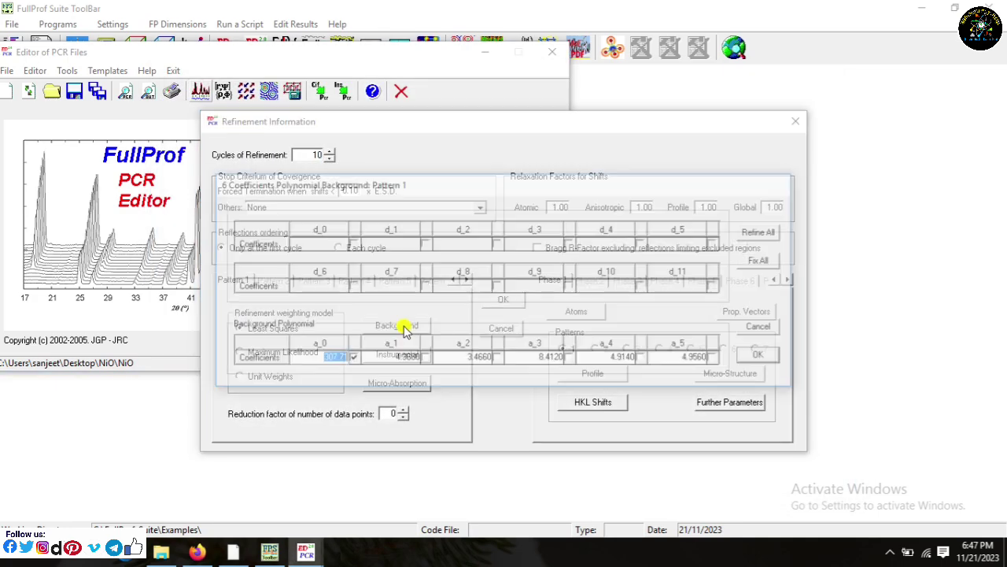
left_click(420, 360)
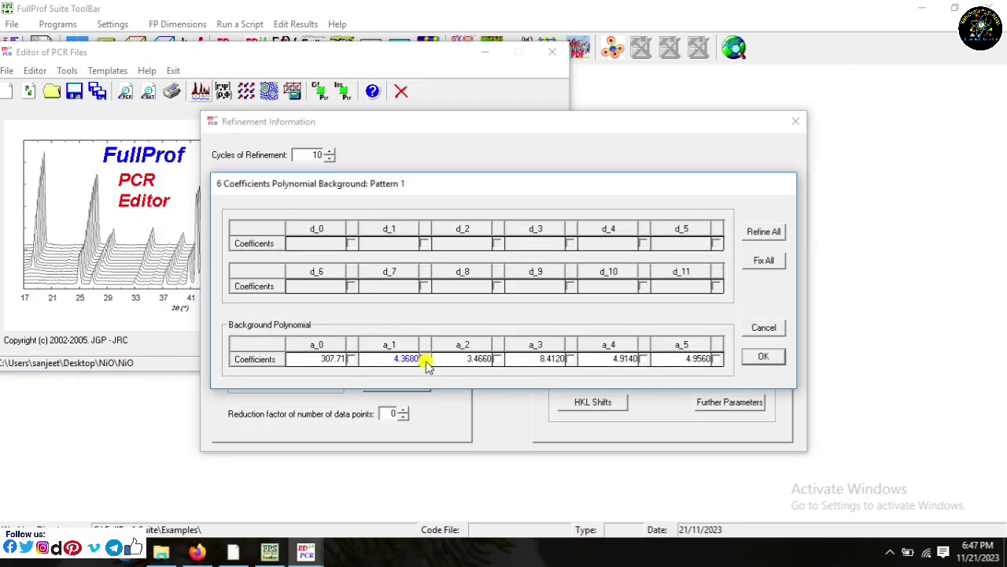
left_click(762, 357)
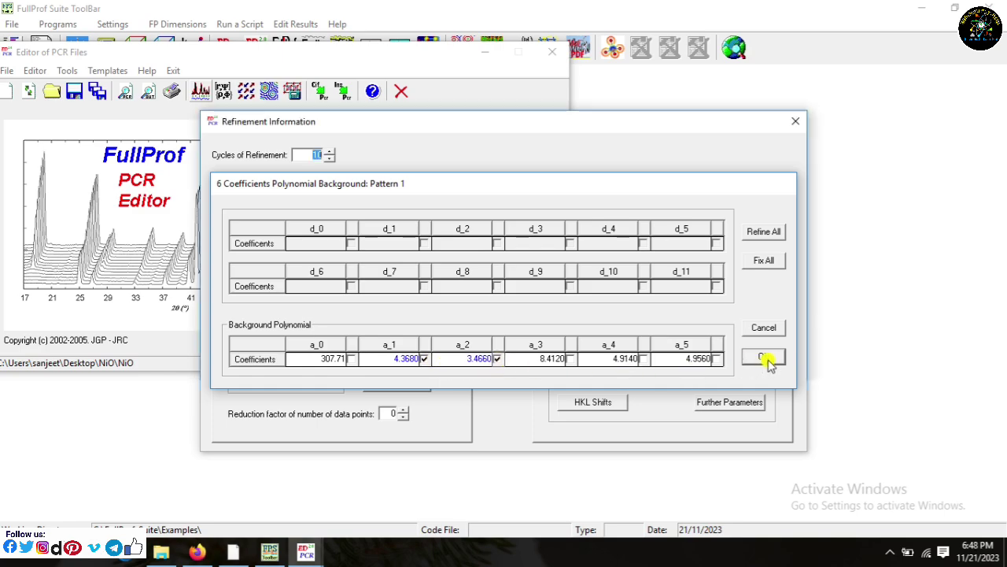
left_click(505, 302)
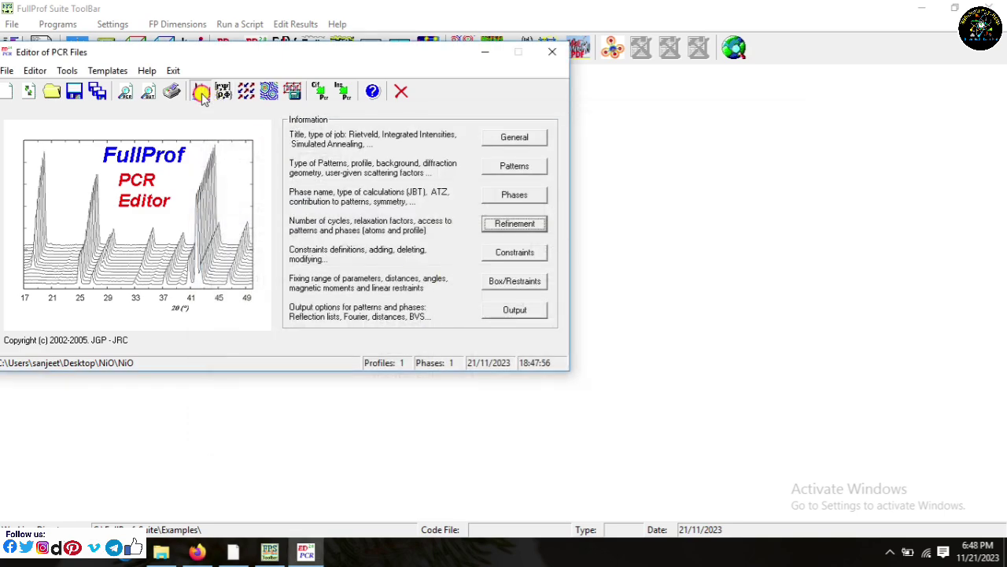
Step: Run the refinement with background coefficients a_1 and a_2 free, exit FullProf and reload the PCR file
left_click(201, 91)
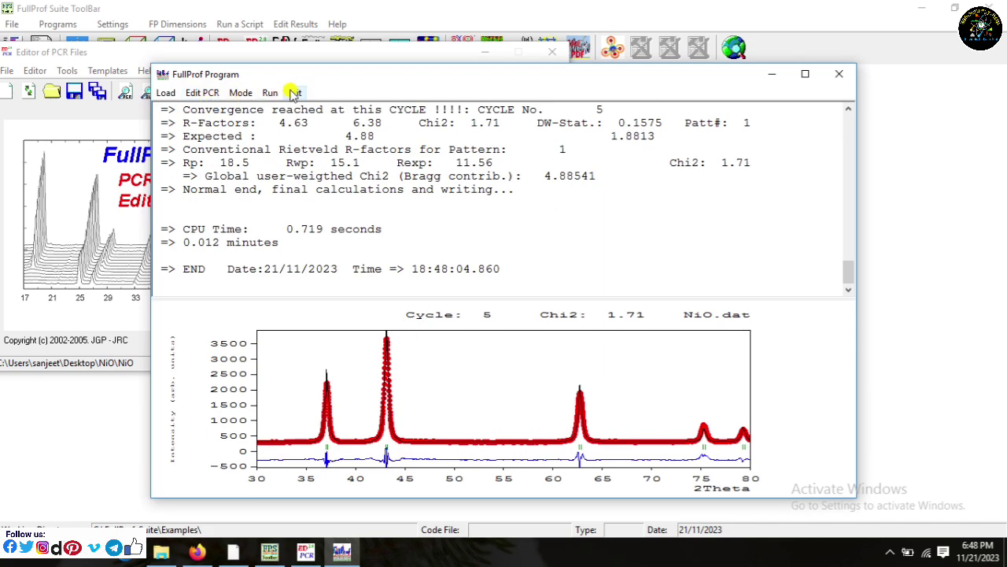
left_click(293, 92)
left_click(484, 331)
Step: Fix background coefficients a_1 and a_2, enable refinement of a_3 and a_4 and accept the refinement settings
left_click(509, 225)
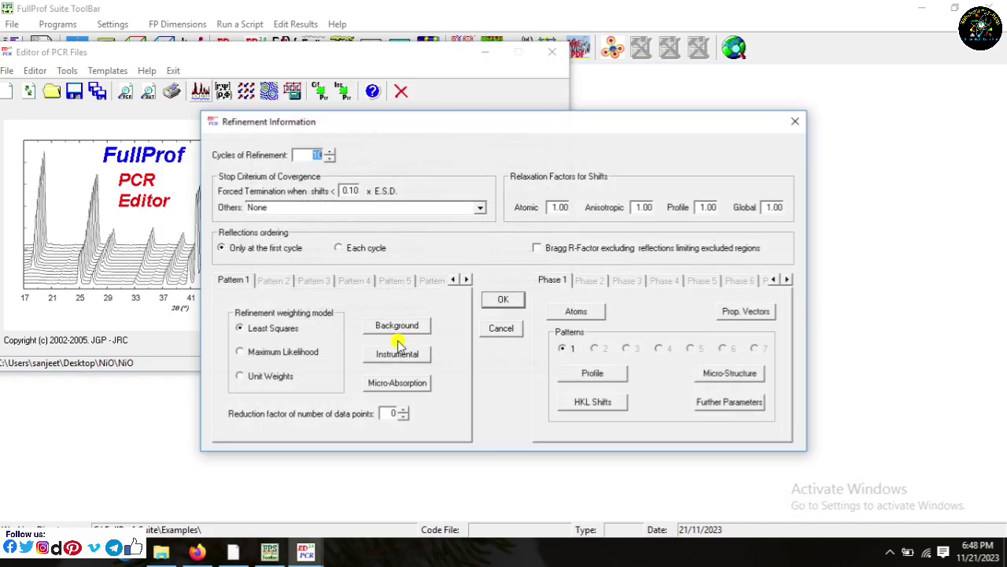
left_click(397, 326)
left_click(424, 358)
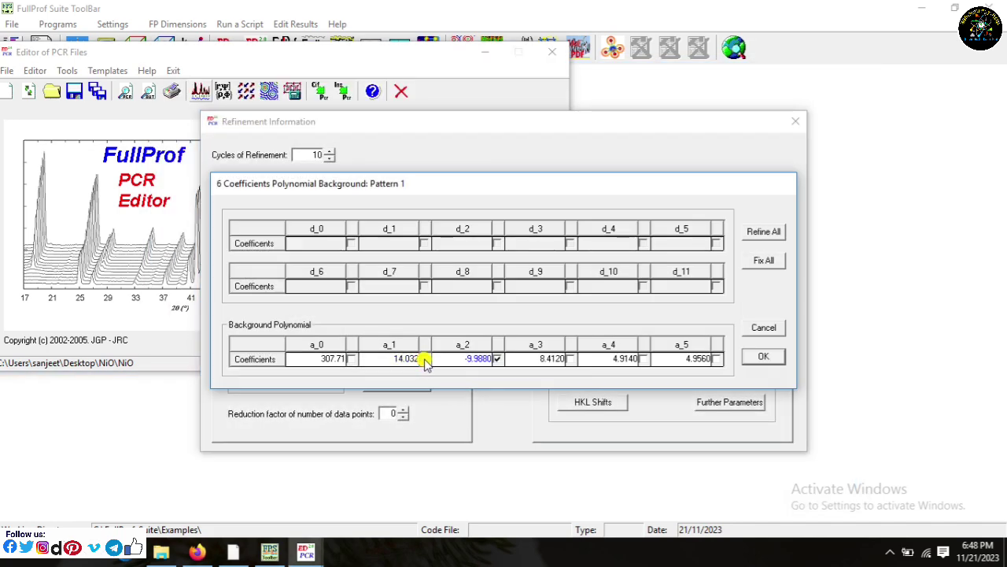
left_click(497, 359)
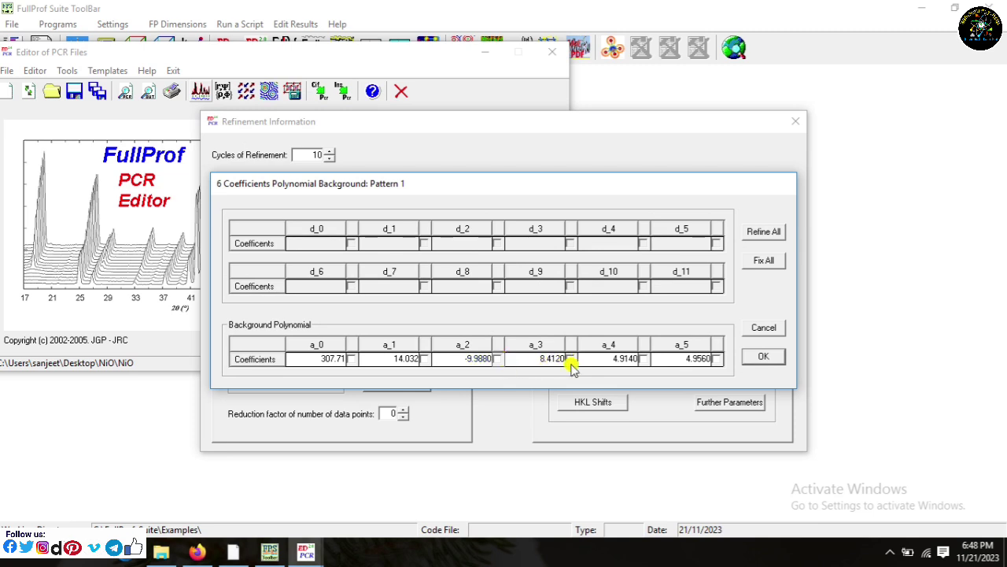
left_click(762, 356)
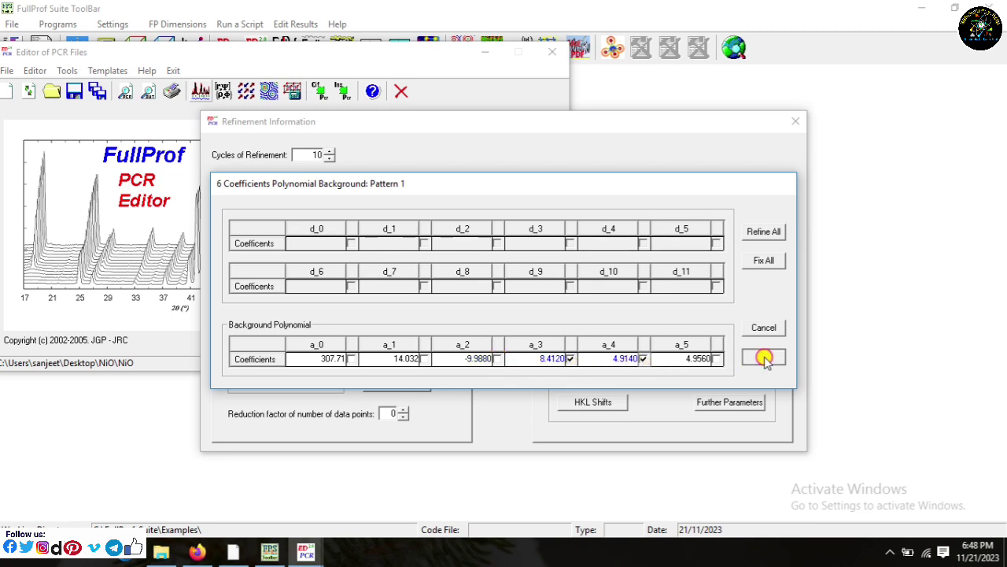
left_click(503, 300)
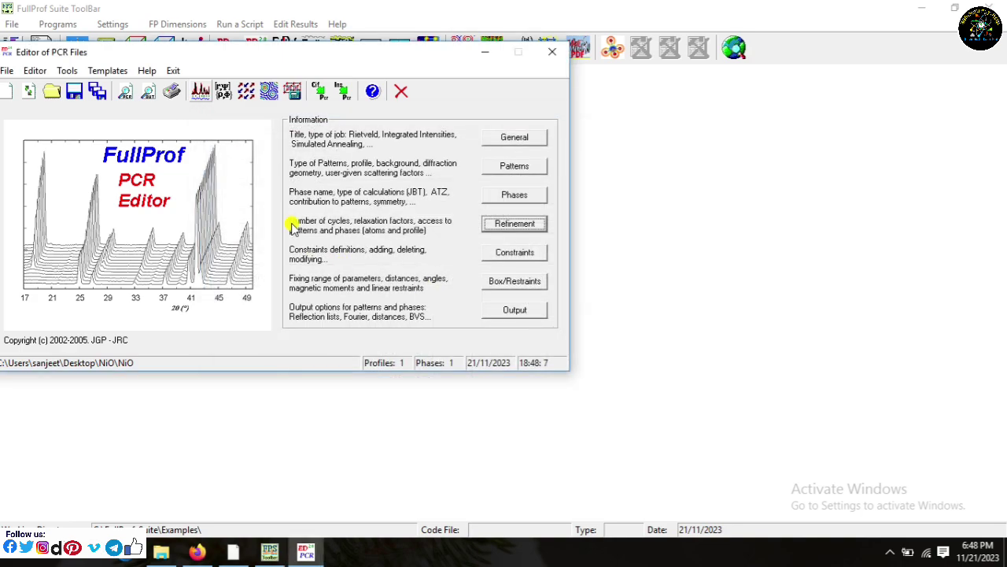
Step: Run the refinement with background coefficients a_3 and a_4 free, exit FullProf and reload the PCR file
left_click(200, 92)
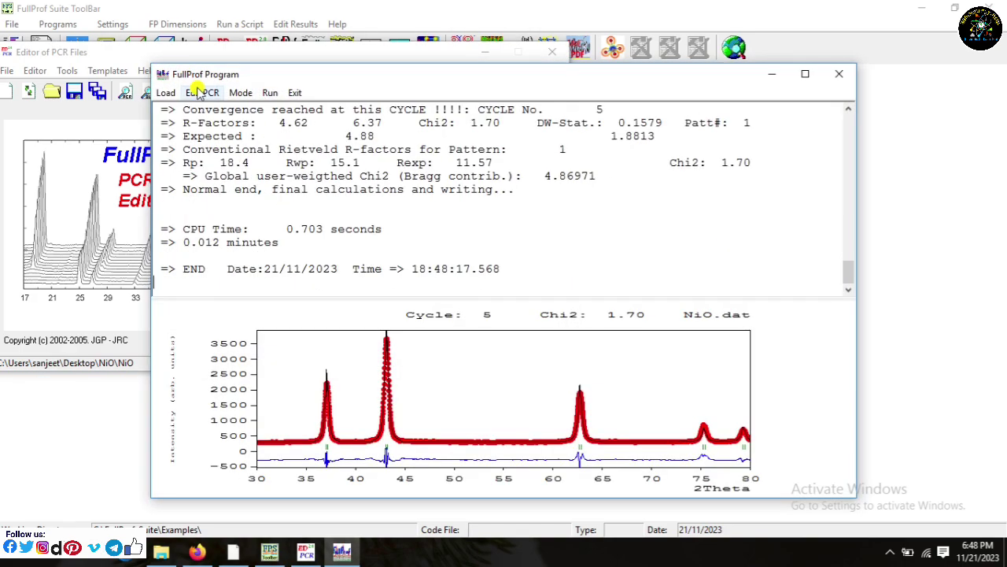
left_click(295, 92)
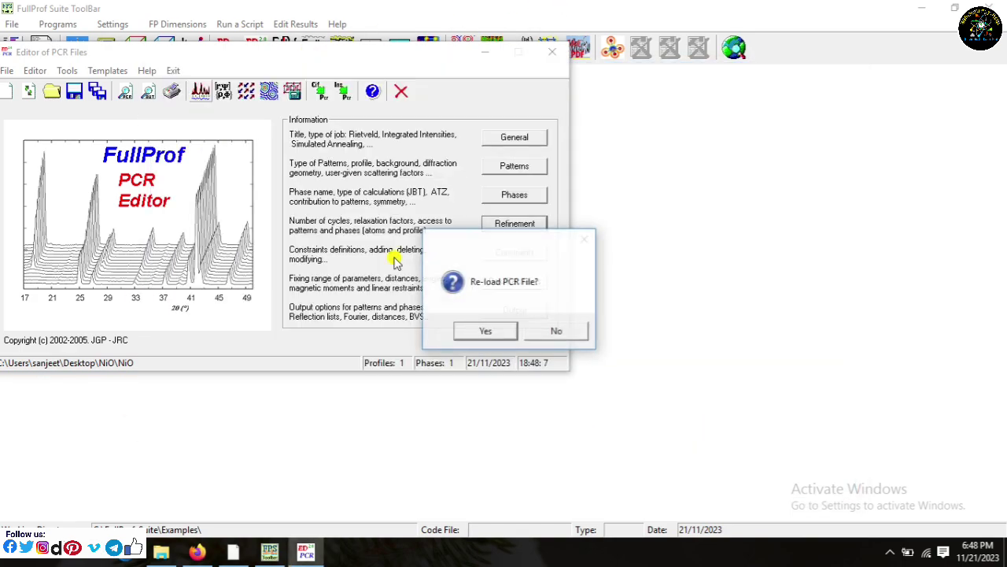
left_click(476, 330)
Step: Fix background coefficients a_3 and a_4, enable refinement of a_5 for Pattern 1 and accept the refinement settings
left_click(510, 226)
left_click(416, 327)
left_click(573, 360)
left_click(643, 358)
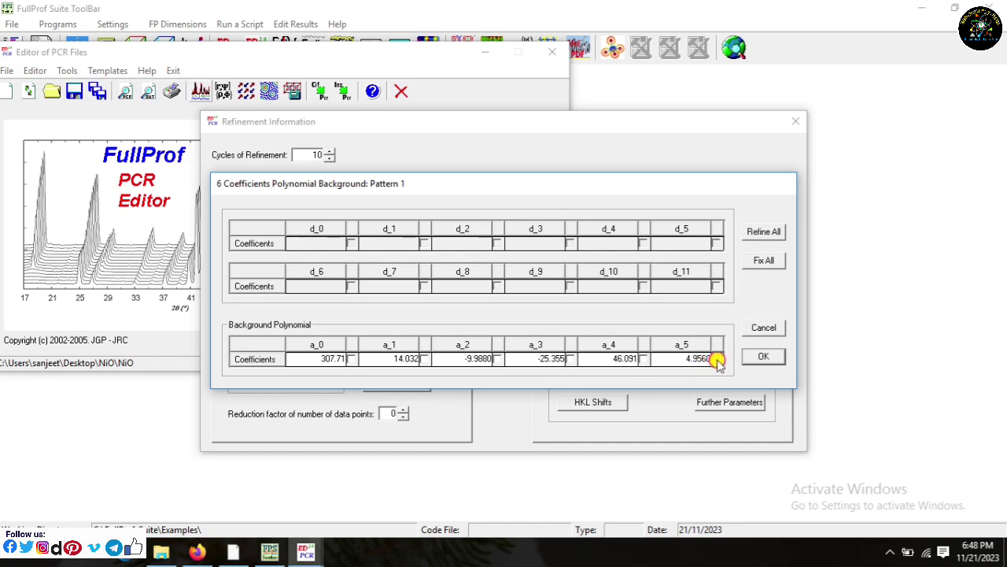
left_click(762, 356)
left_click(504, 295)
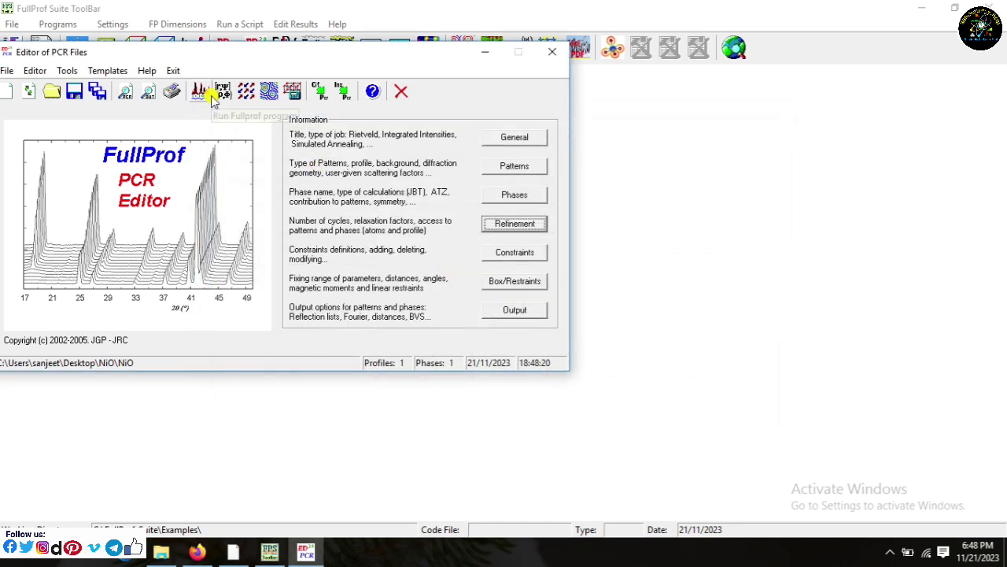
Step: Run the refinement with background coefficient a_5 free, exit FullProf and reload the PCR file
left_click(203, 92)
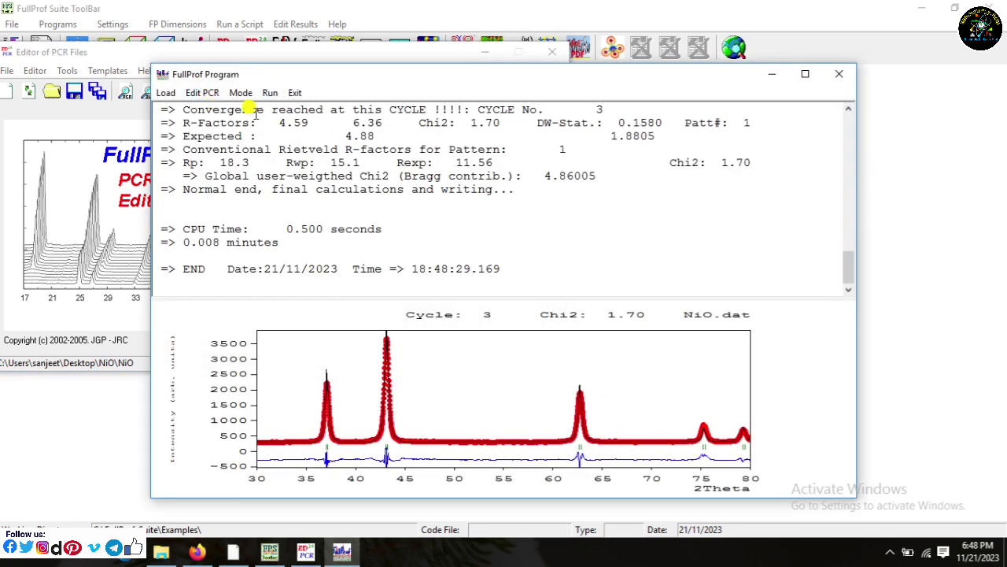
left_click(484, 331)
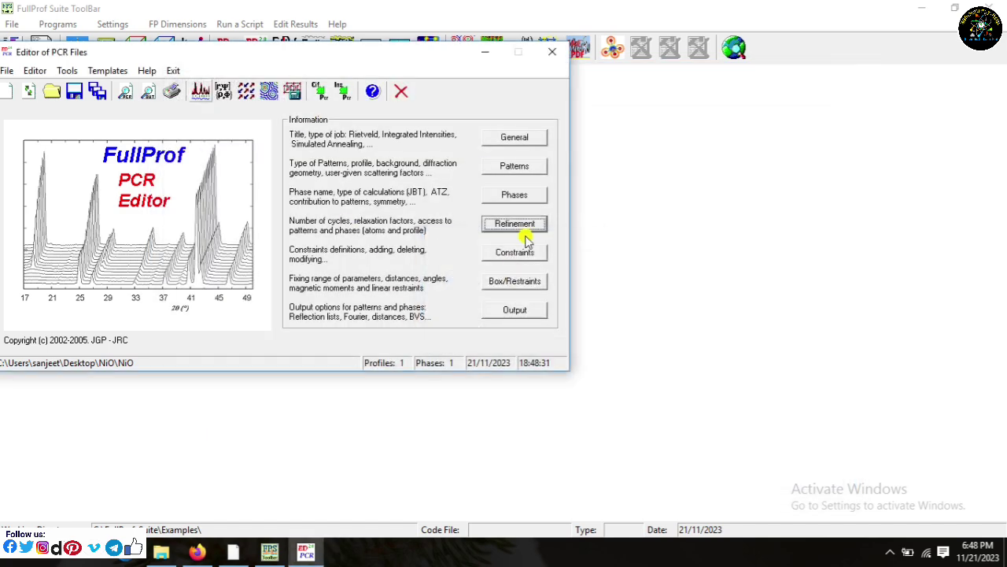
Step: Fix background coefficient a_5, enable refinement of the FWHM parameter U for Phase 1 and accept the refinement settings
left_click(515, 223)
left_click(400, 328)
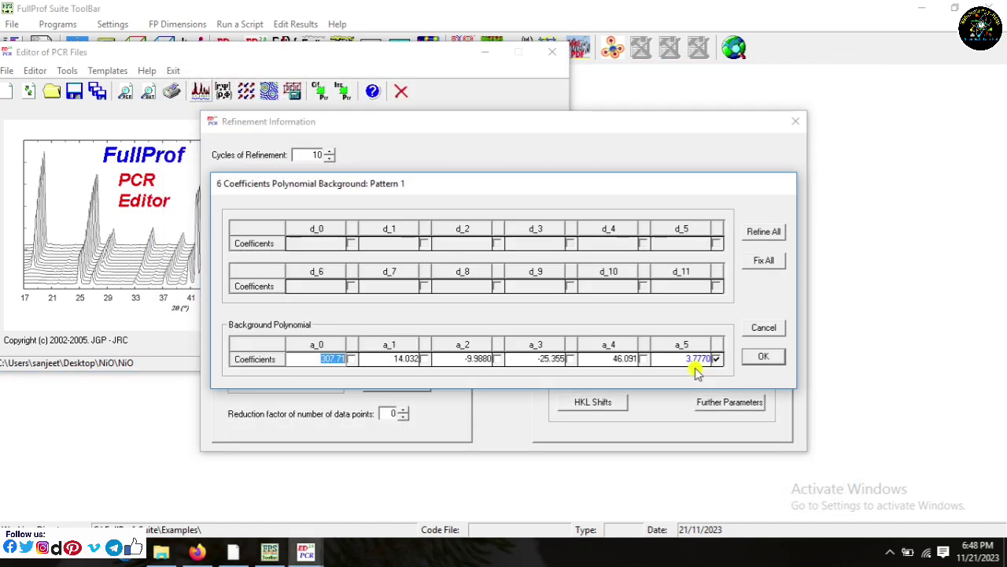
left_click(764, 355)
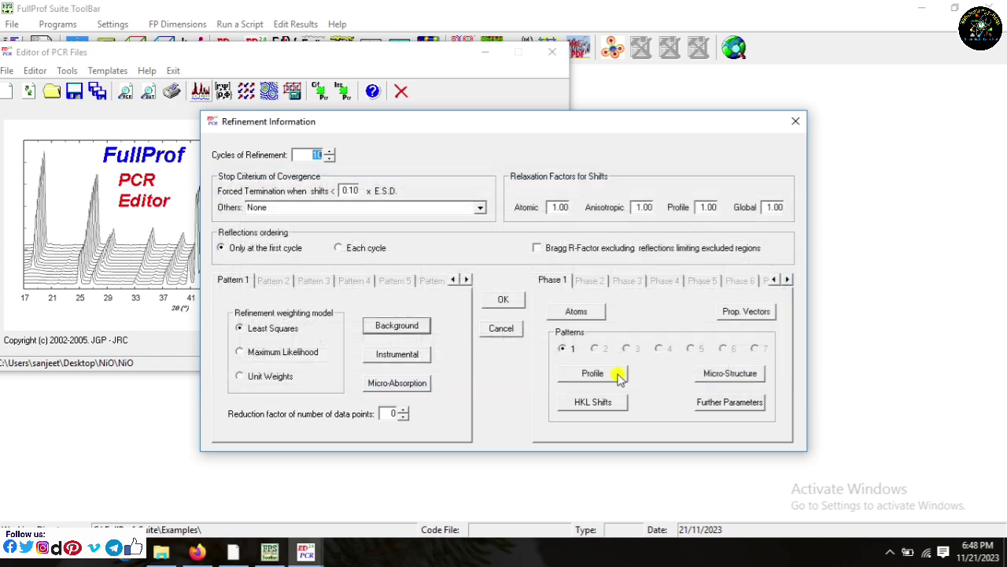
left_click(593, 373)
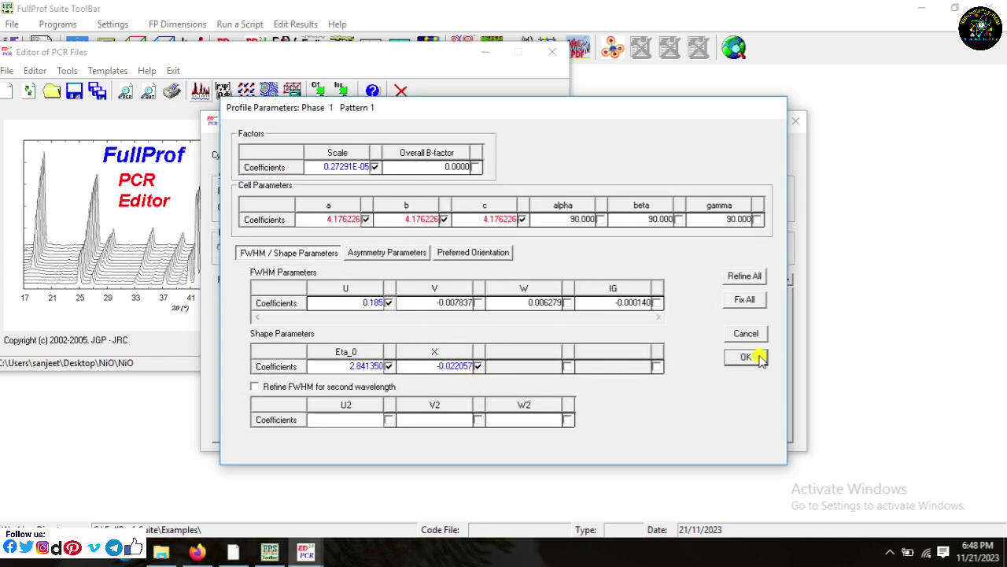
left_click(746, 356)
left_click(504, 302)
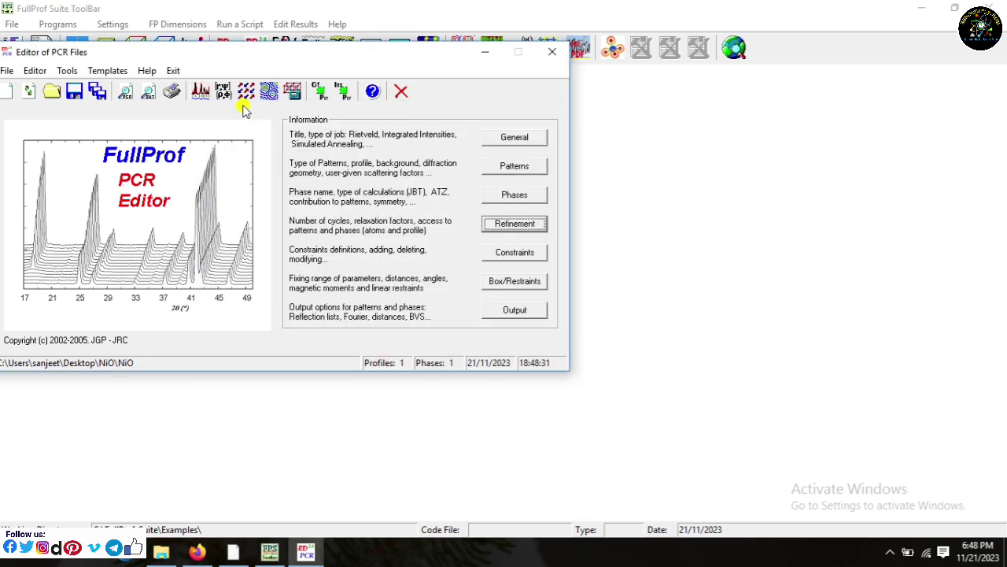
Step: Run the refinement with the FWHM parameter U free, exit FullProf and reload the PCR file
left_click(200, 91)
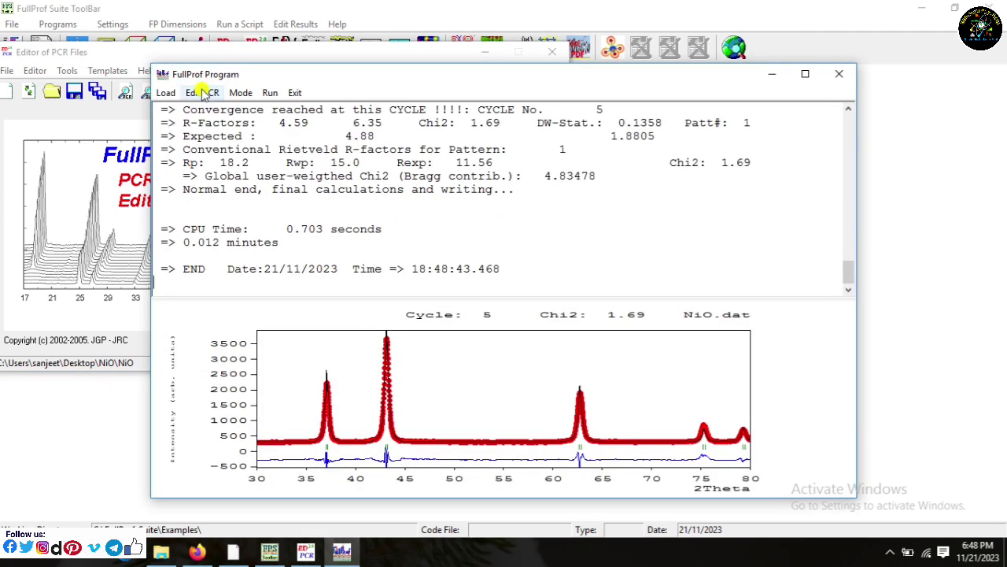
left_click(292, 92)
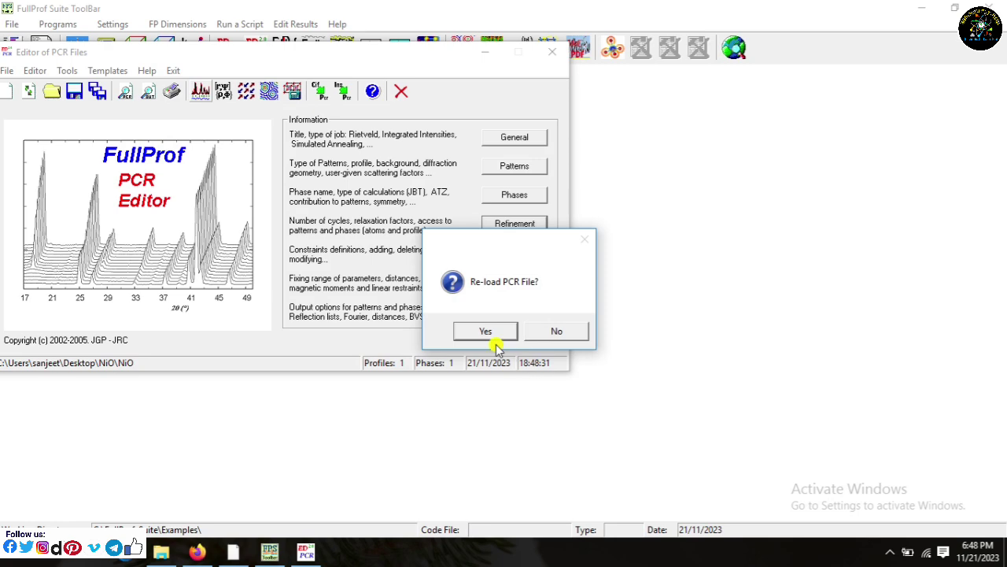
left_click(486, 330)
Step: Fix the FWHM parameter U, enable refinement of IG in the Phase 1 profile and accept the refinement settings
left_click(514, 223)
left_click(595, 373)
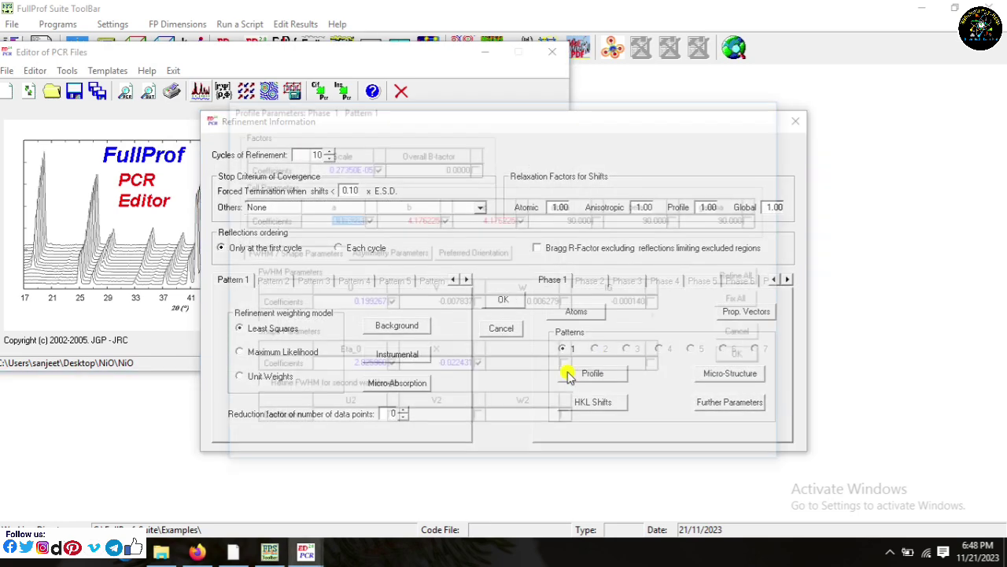
left_click(388, 303)
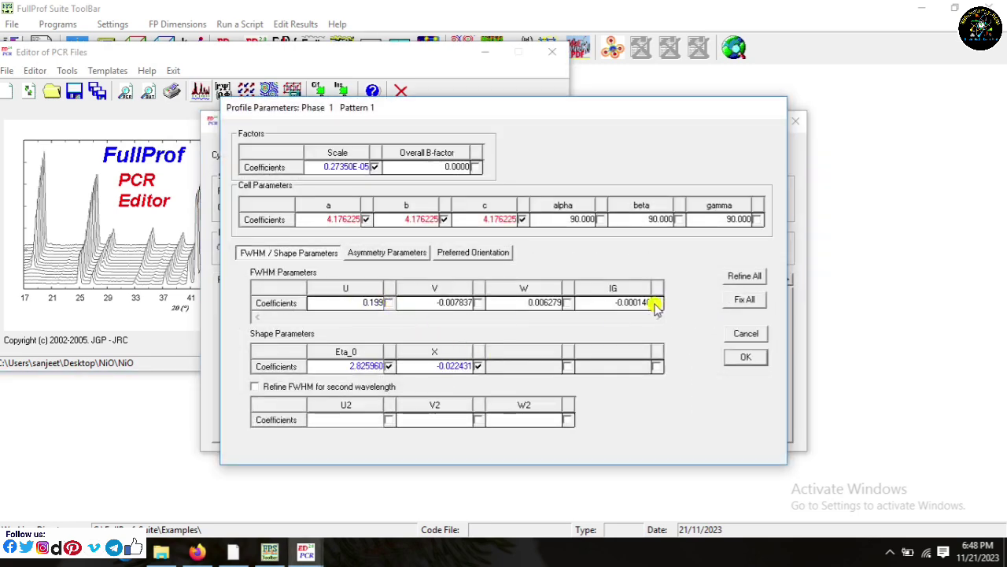
left_click(745, 357)
left_click(503, 299)
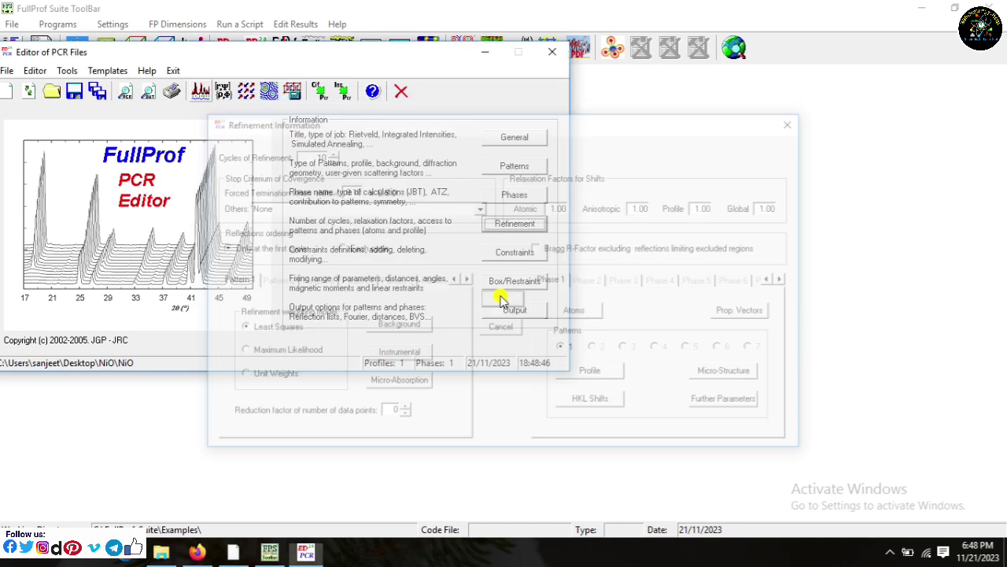
Step: Run the refinement with the profile parameter IG free, exit FullProf and reload the PCR file
left_click(200, 91)
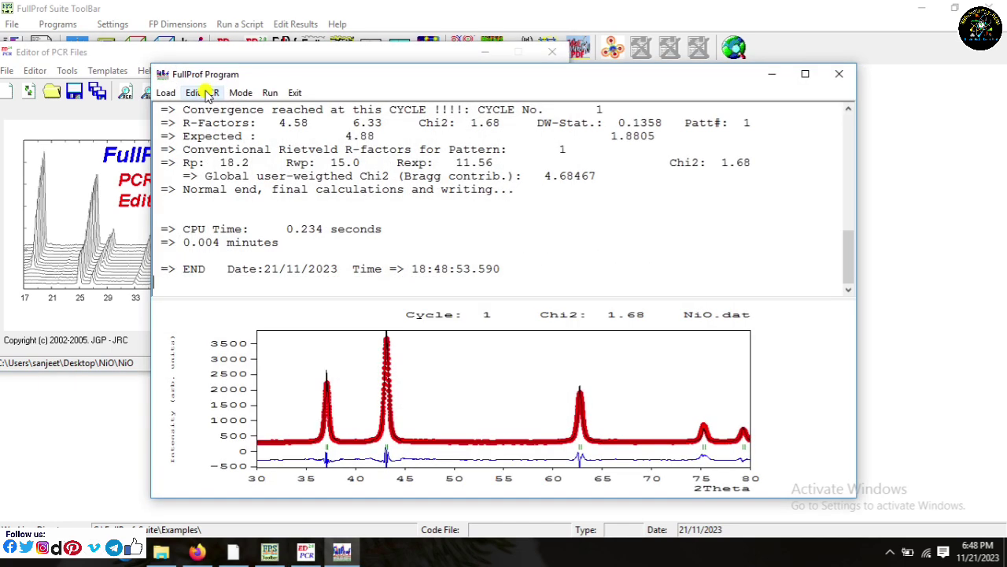
left_click(292, 93)
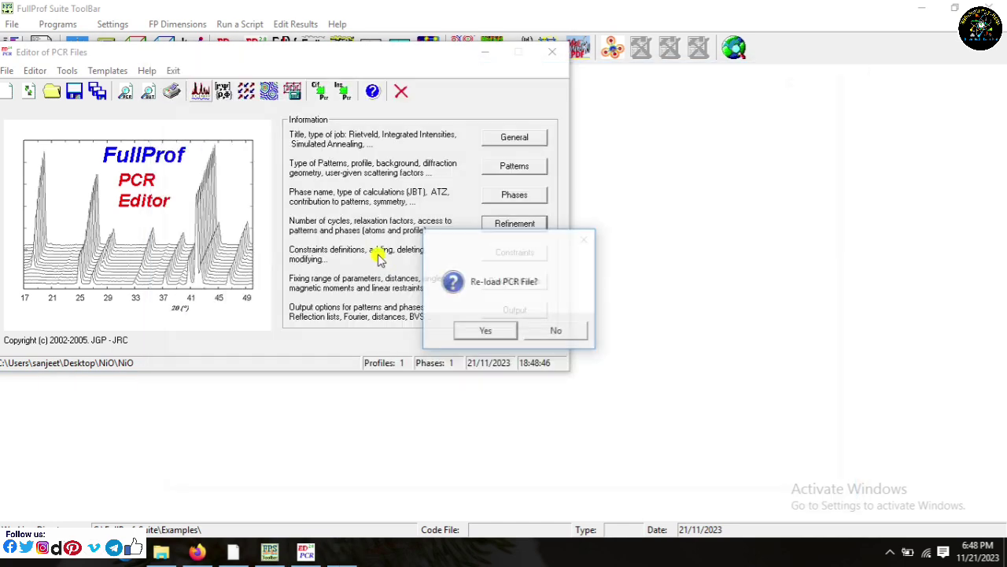
left_click(483, 333)
Step: Fix the profile parameter IG, enable refinement of the FWHM parameter W and accept the refinement settings
left_click(513, 224)
left_click(583, 373)
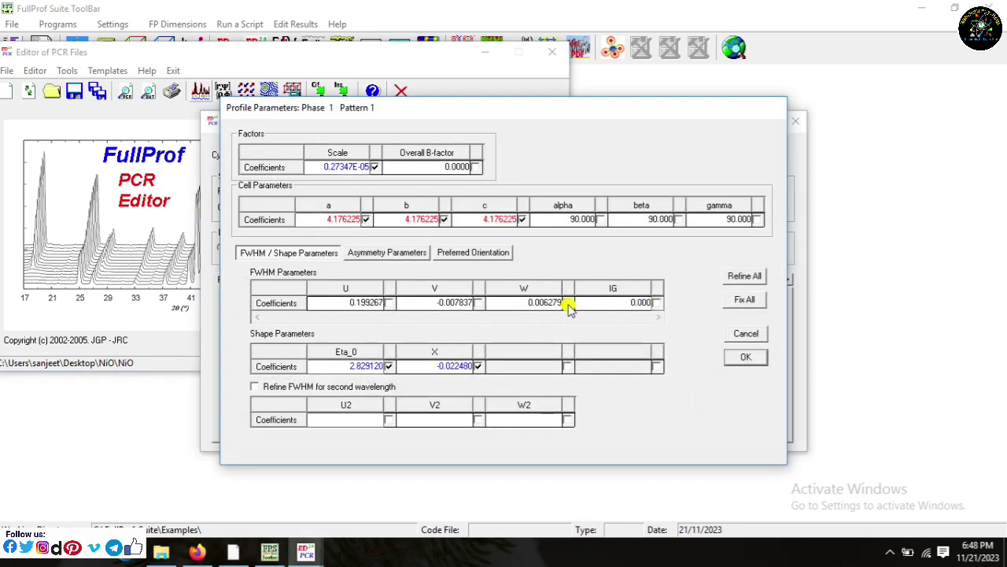
left_click(745, 357)
left_click(504, 300)
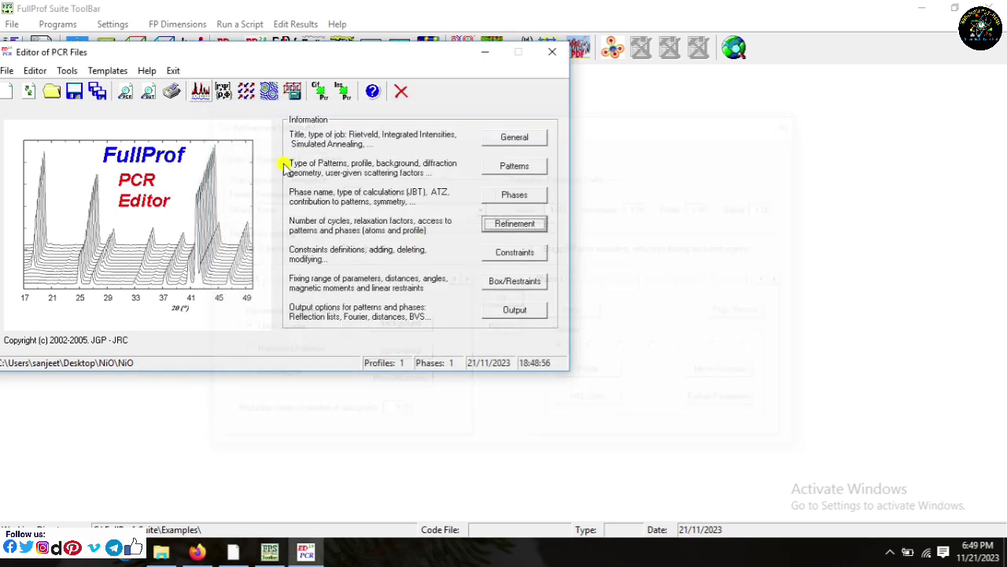
Step: Run the refinement with the FWHM parameter W free, exit FullProf and reload the PCR file
left_click(199, 92)
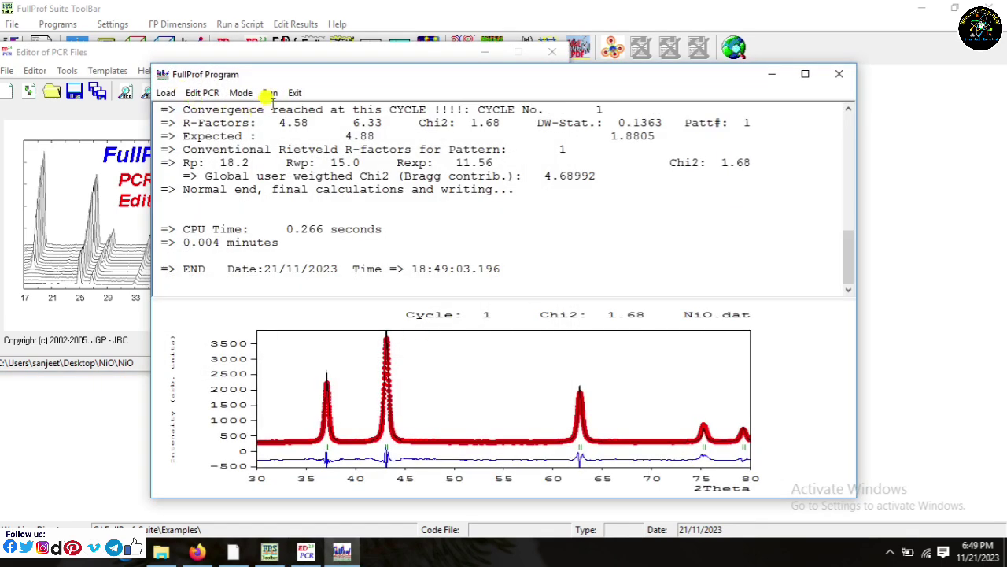
left_click(295, 93)
left_click(486, 330)
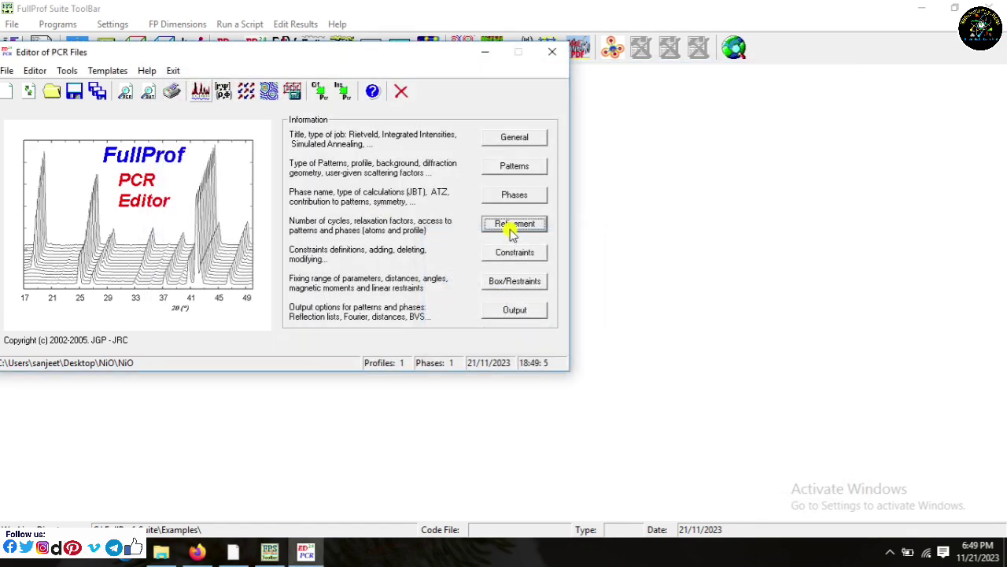
Step: Remove the last three digits of the FWHM parameter W in the Phase 1 profile and accept the refinement settings
left_click(511, 235)
left_click(599, 372)
left_click(561, 303)
key("BackSpace")
key("BackSpace")
key("BackSpace")
left_click(745, 357)
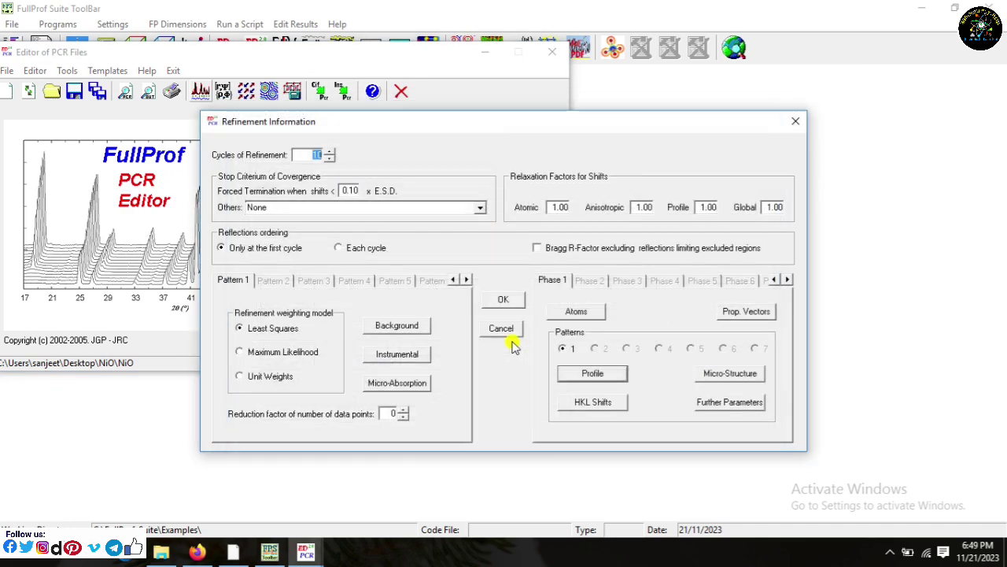
left_click(503, 303)
Step: Run the refinement with the edited W value, exit FullProf and reload the PCR file
left_click(201, 92)
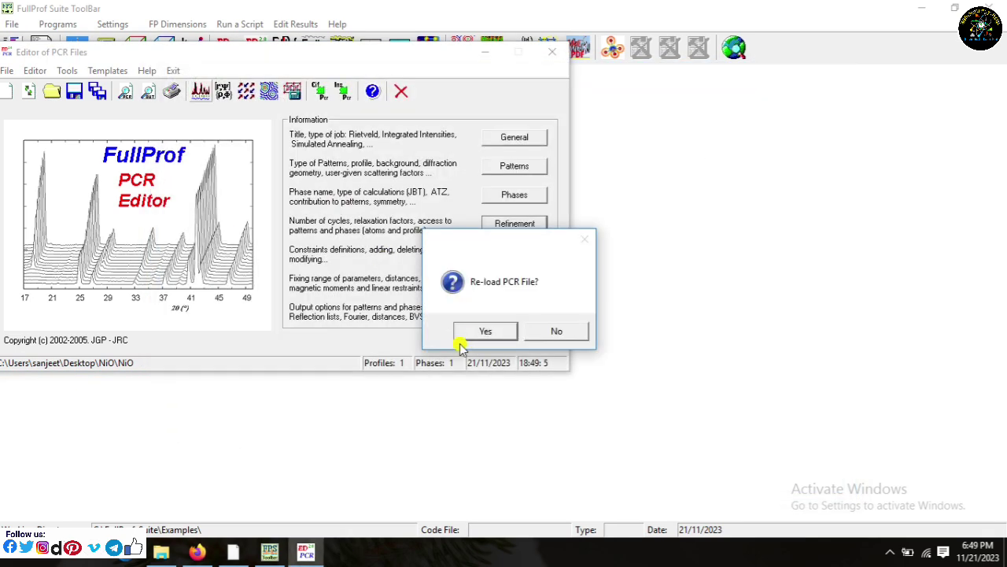
left_click(476, 334)
Step: Enable refinement of the isotropic thermal factor B for atom Ni1 in Phase 1 and accept the refinement settings
left_click(513, 223)
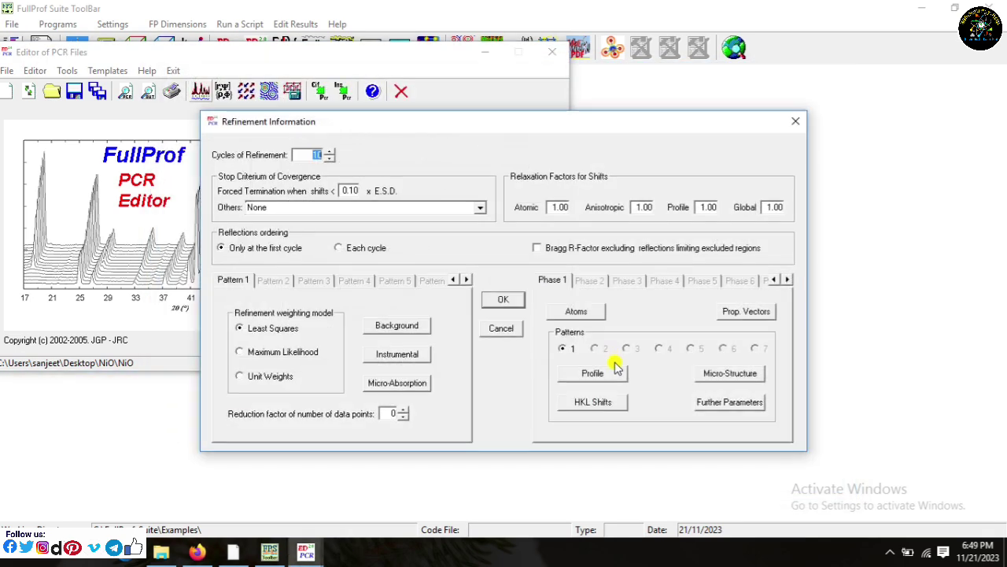
left_click(594, 313)
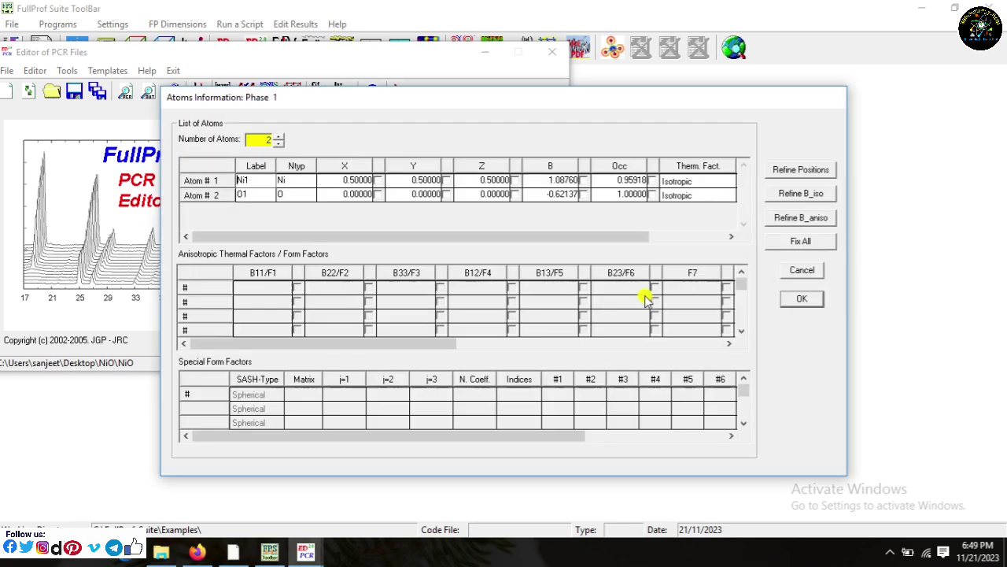
left_click(582, 181)
left_click(801, 297)
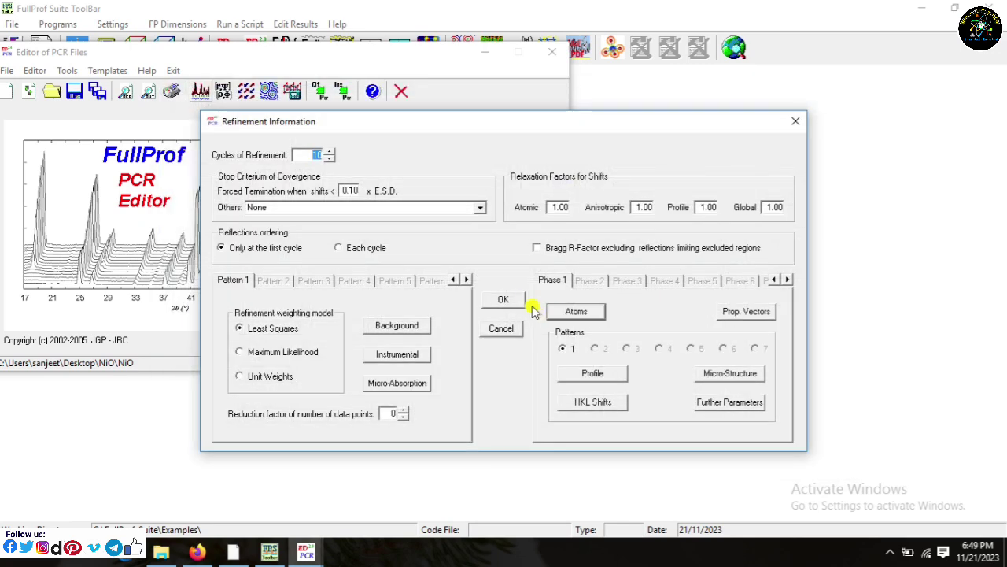
left_click(504, 297)
Step: Run the refinement with the thermal factor B of Ni1 free, exit FullProf and reload the PCR file
left_click(200, 90)
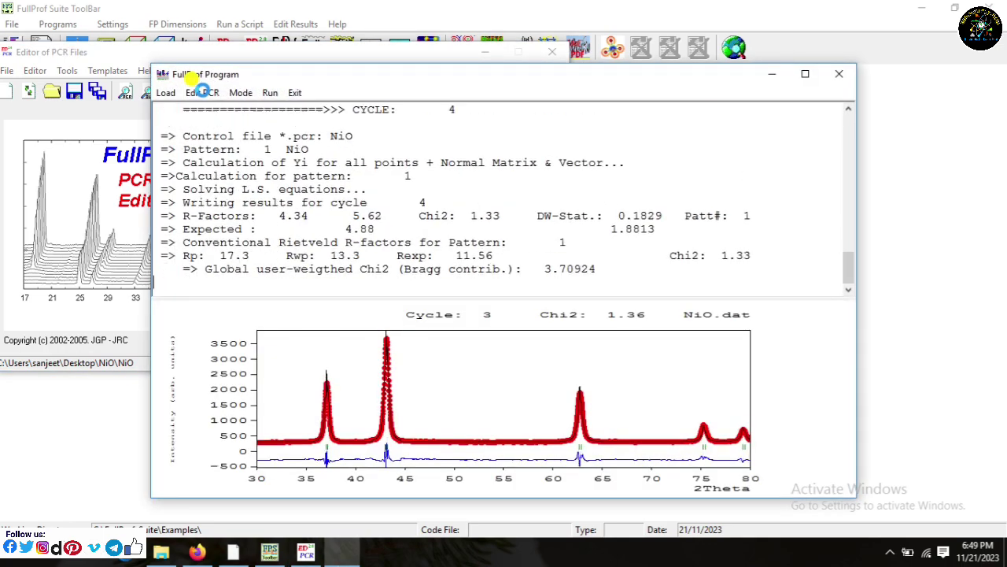
left_click(296, 92)
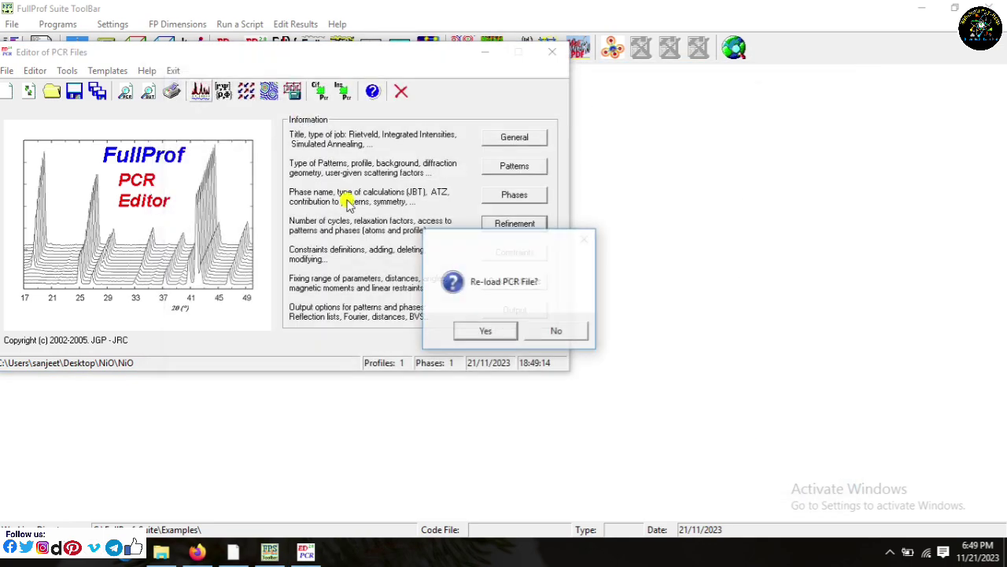
left_click(491, 328)
Step: Fix the thermal factor B of Ni1, enable refinement of B for atom O1 and accept the refinement settings
left_click(508, 226)
left_click(589, 315)
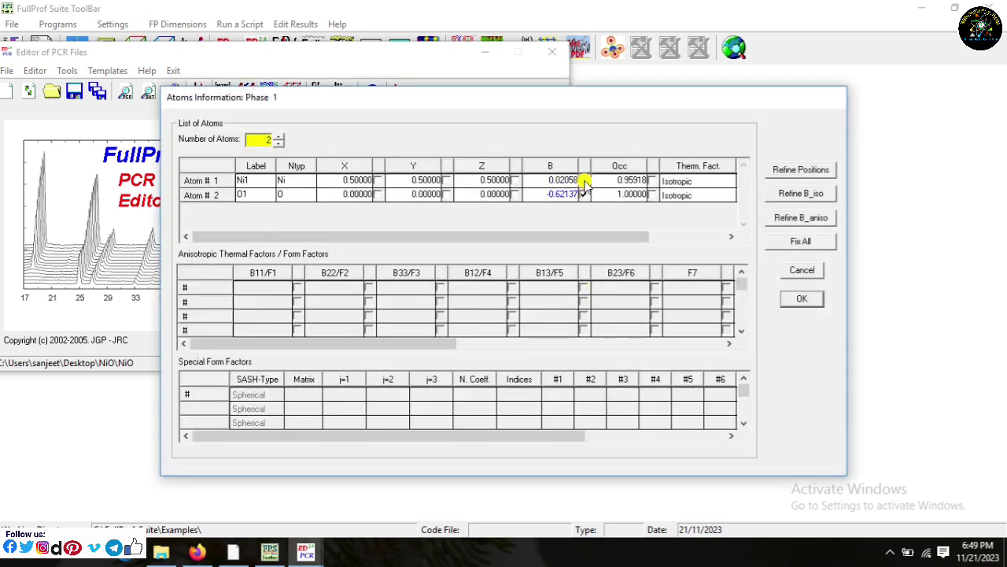
left_click(801, 298)
left_click(499, 299)
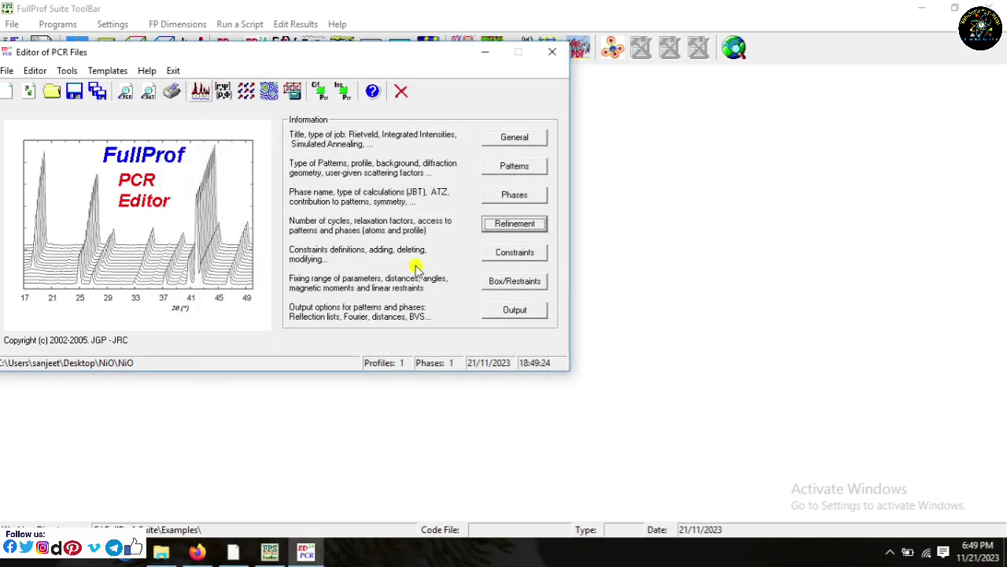
Step: Run the refinement with the thermal factor B of O1 free, exit FullProf and reload the PCR file
left_click(200, 92)
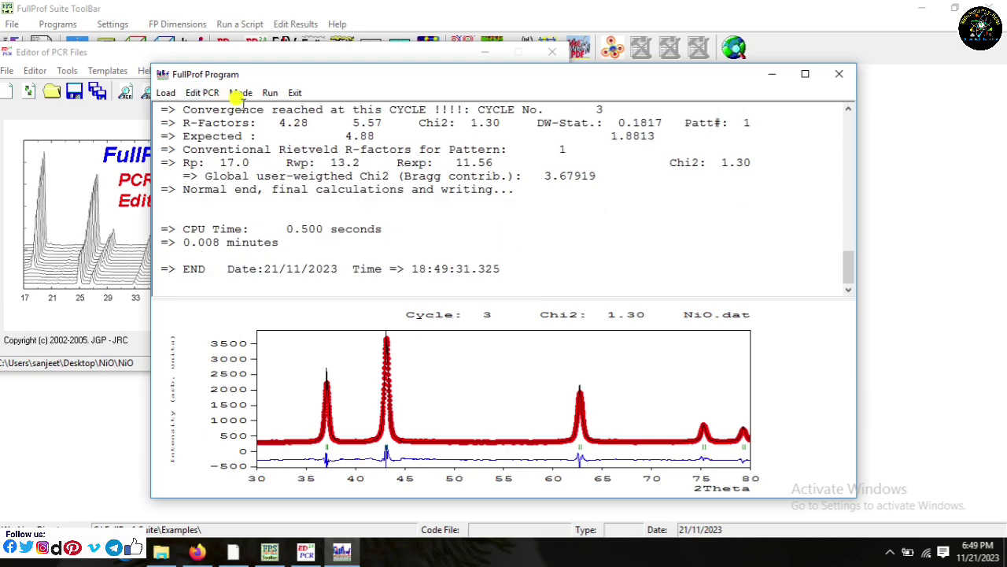
left_click(295, 94)
left_click(482, 330)
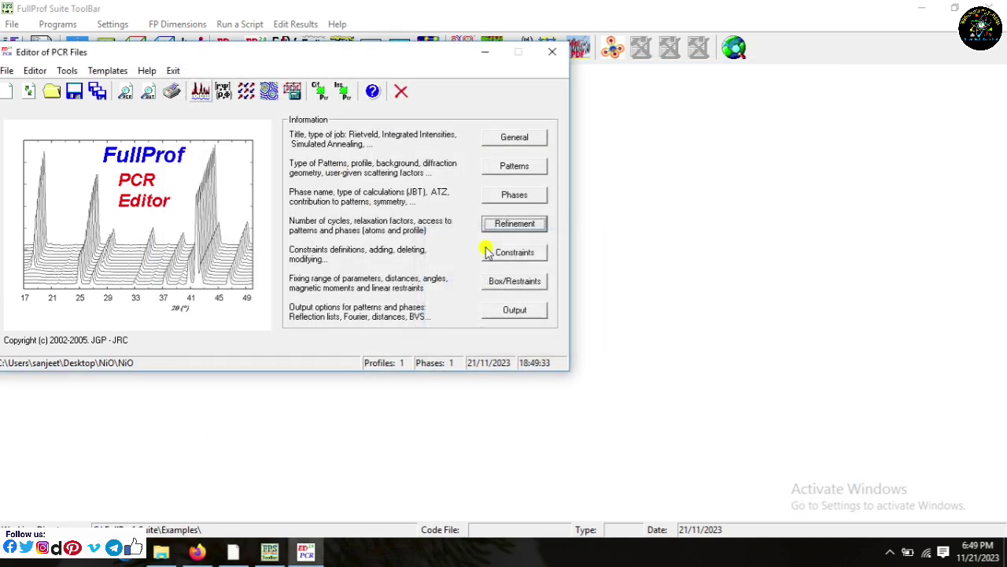
Step: Fix the thermal factor B of O1, enable refinement of the Ni1 occupancy and accept the refinement settings
left_click(501, 227)
left_click(573, 308)
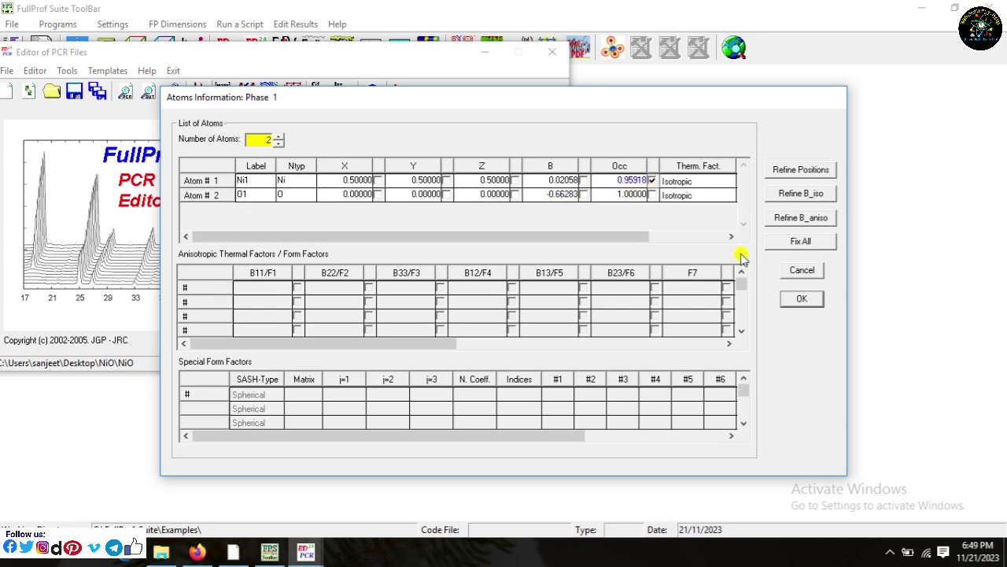
left_click(799, 298)
left_click(510, 303)
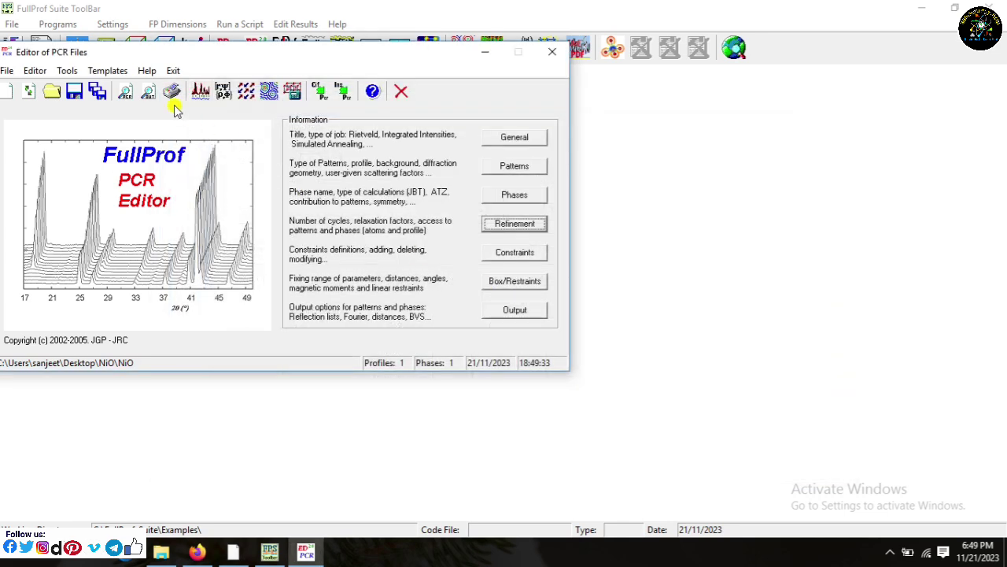
Step: Run the refinement with the Ni1 occupancy free and exit FullProf
left_click(206, 91)
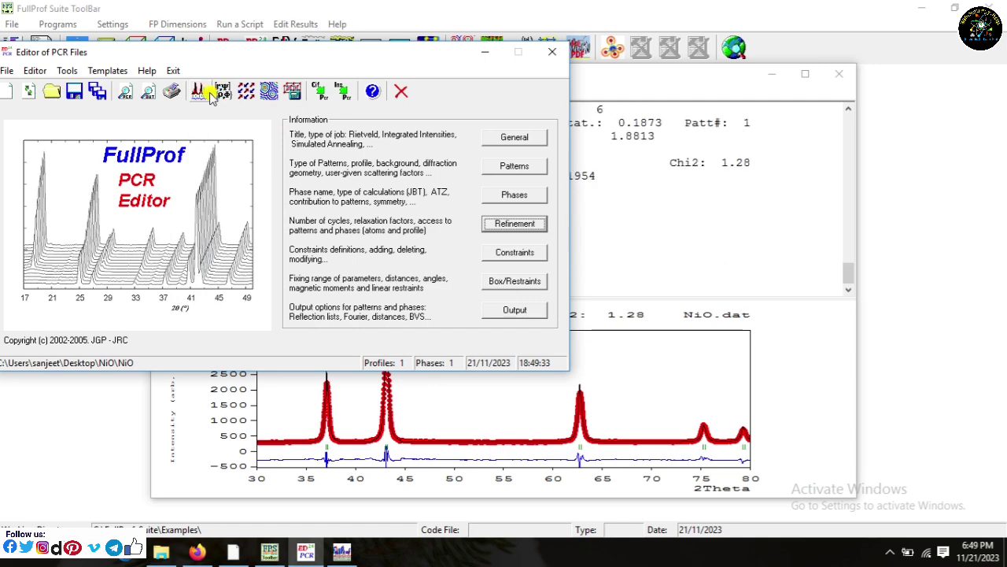
left_click(641, 170)
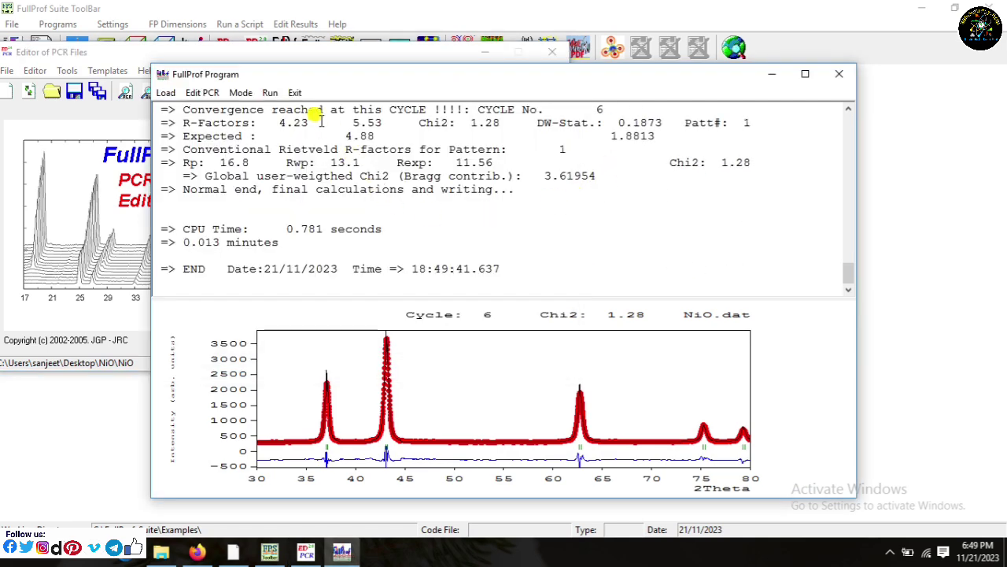
left_click(295, 95)
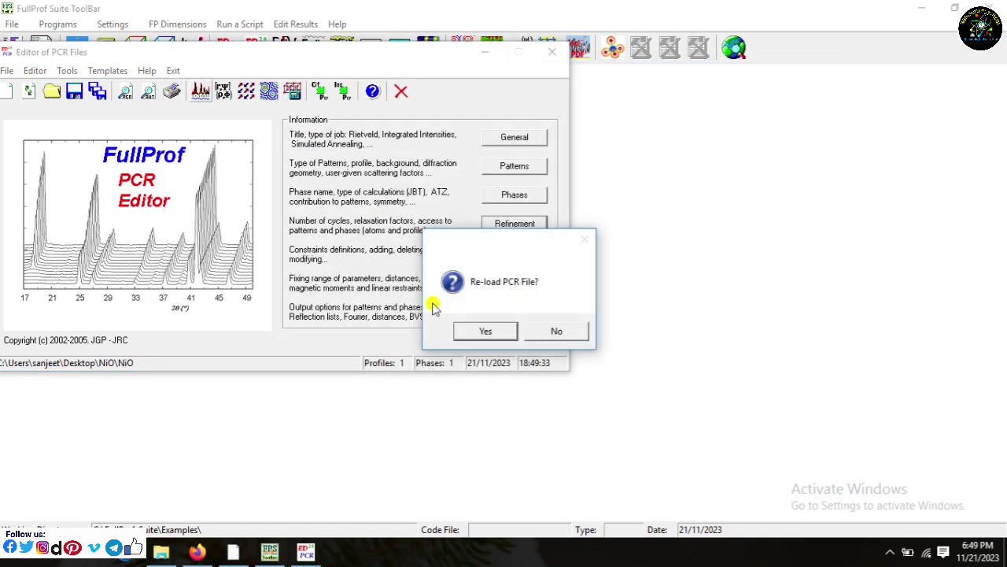
Step: Reload the PCR file, fix the Ni1 occupancy and enable refinement of only background coefficient a_0, accepting the refinement settings
left_click(479, 332)
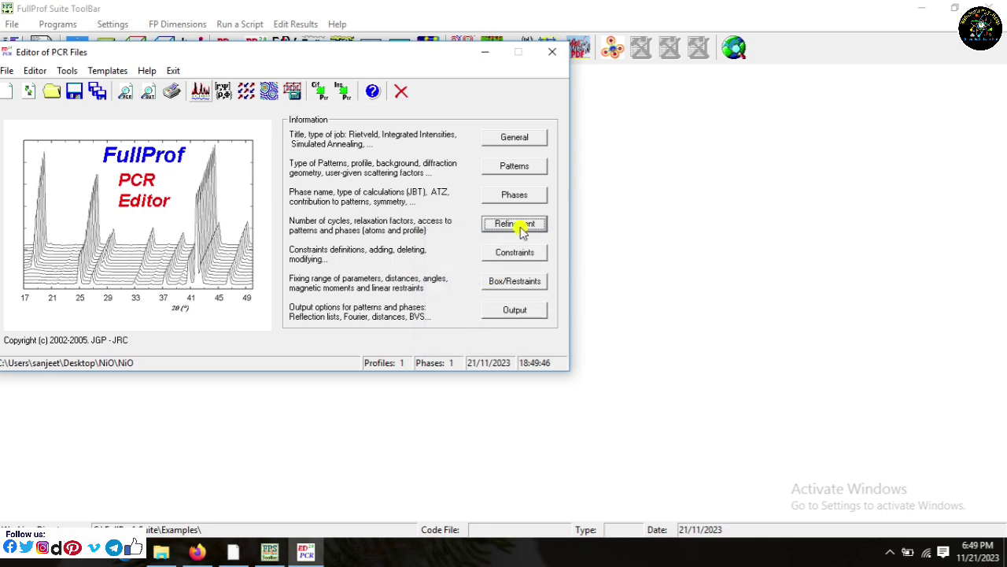
left_click(515, 224)
left_click(580, 309)
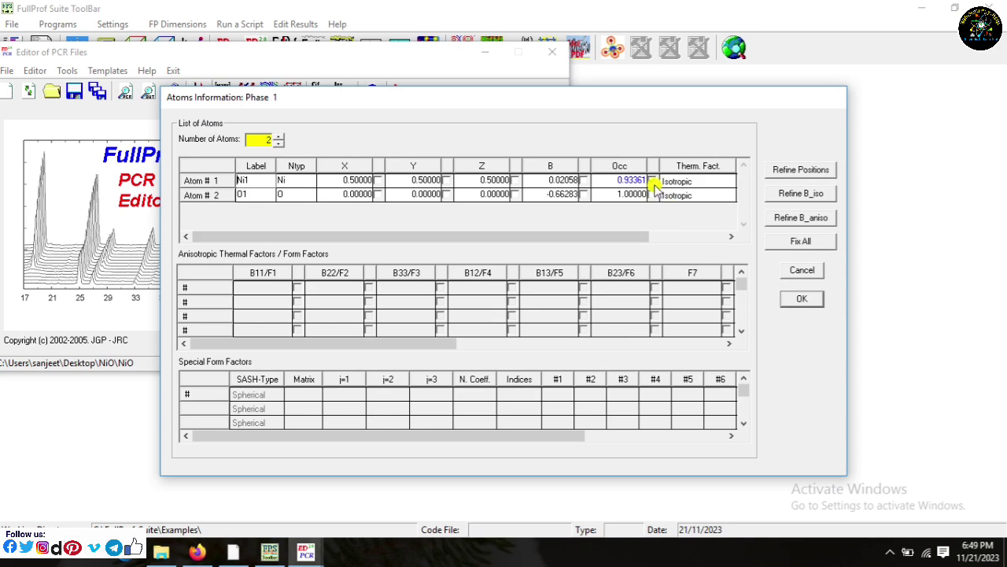
left_click(811, 300)
left_click(388, 326)
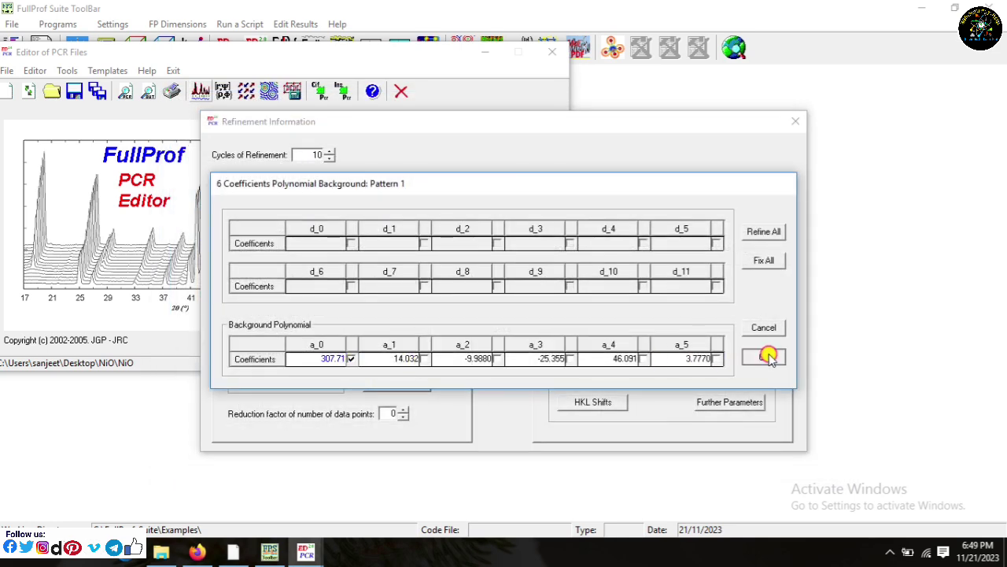
left_click(763, 356)
left_click(506, 303)
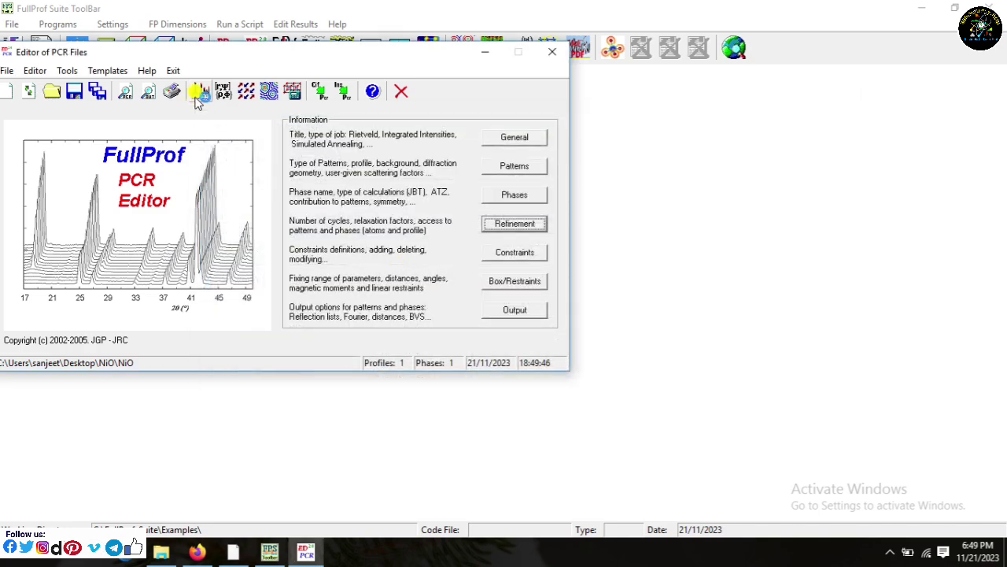
Step: Run the refinement with background coefficient a_0 free, exit FullProf, reload the PCR file and close the PCR editor
left_click(199, 91)
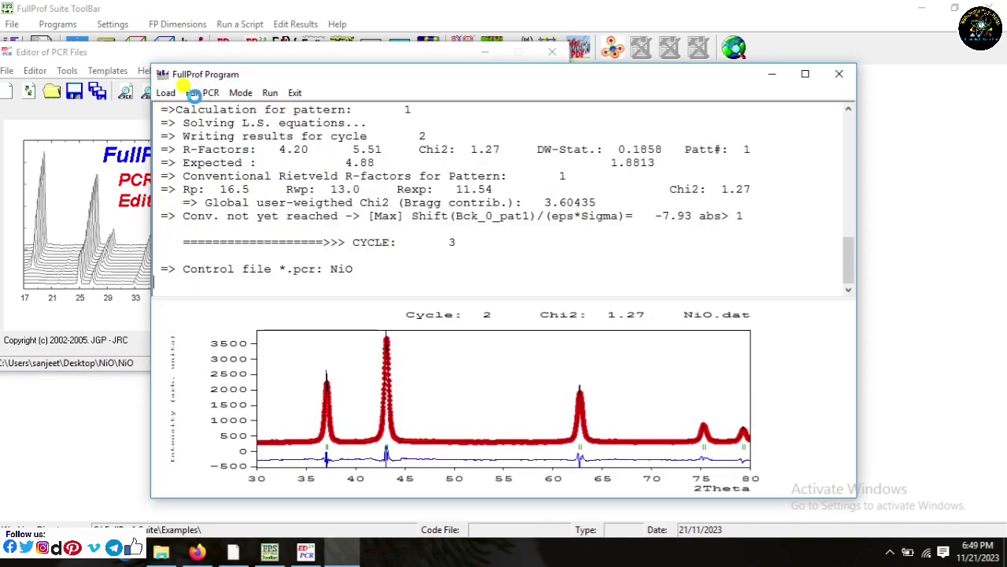
left_click(291, 93)
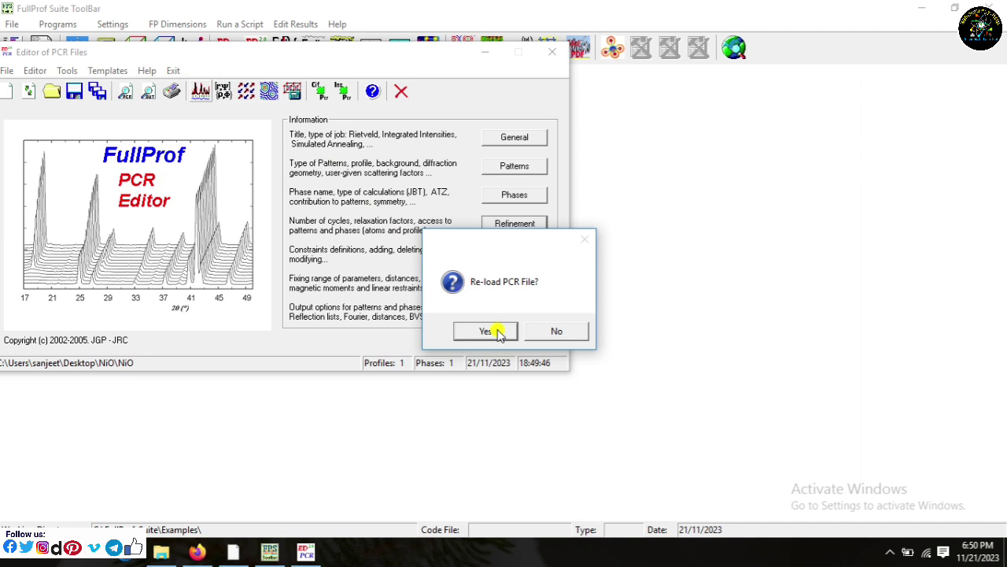
left_click(486, 331)
left_click(549, 51)
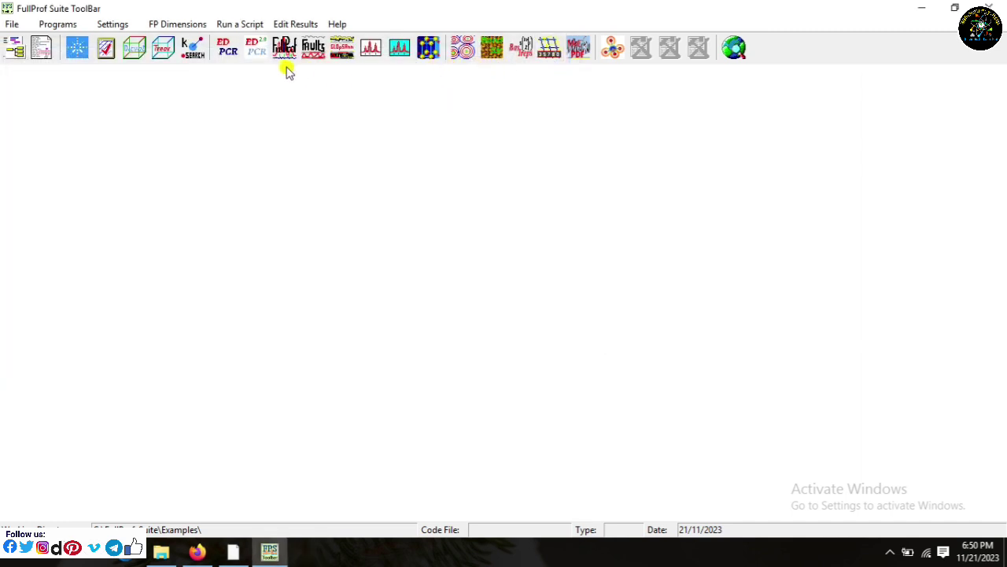
Step: Reopen the PCR editor and load the NiO PCR file from the NiO folder on the desktop
left_click(228, 53)
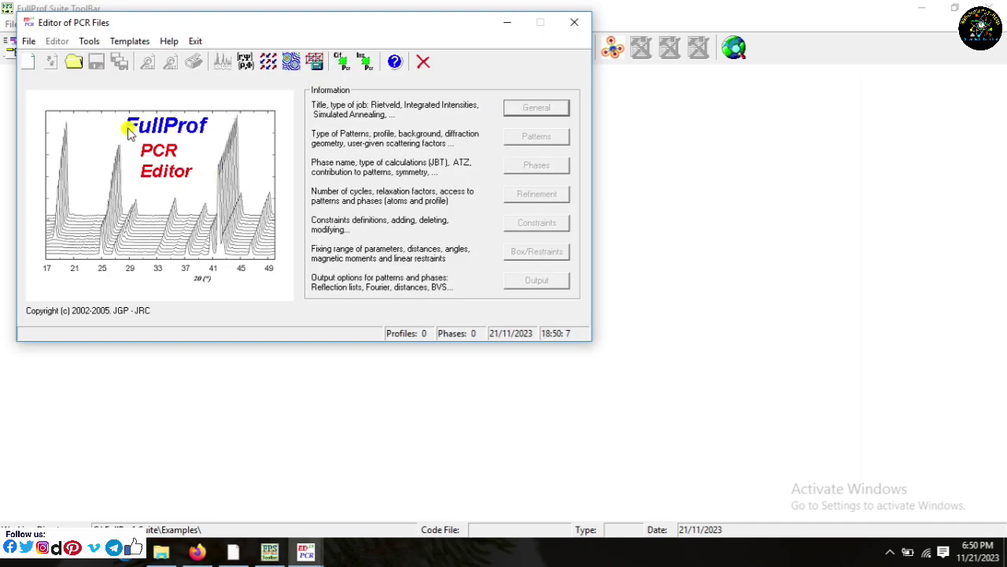
left_click(74, 66)
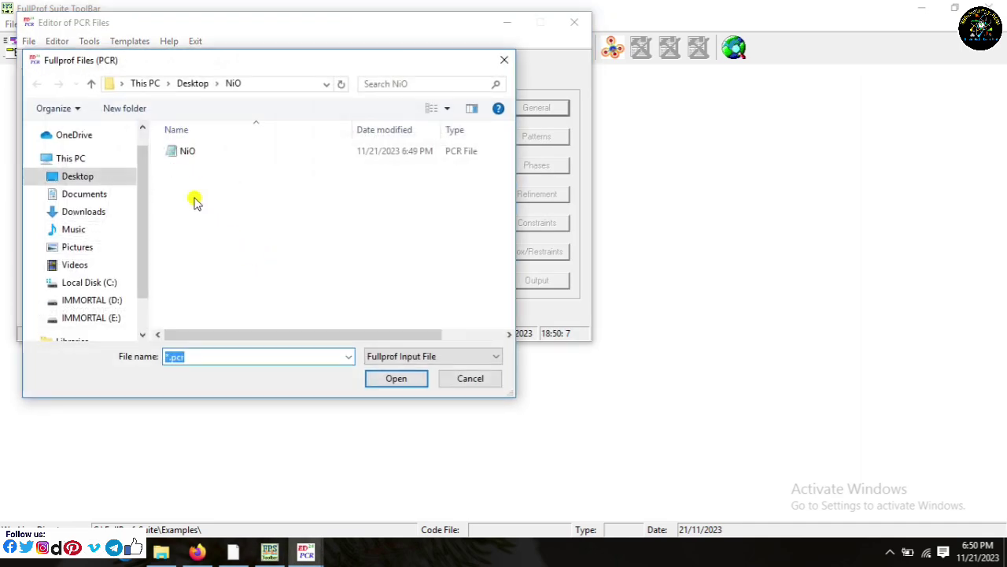
left_click(209, 151)
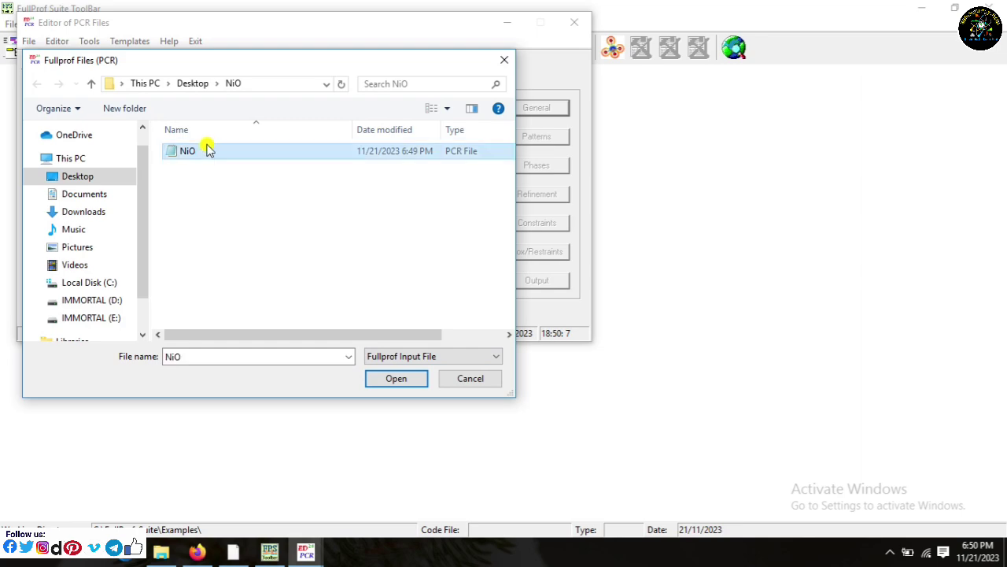
left_click(407, 376)
Step: Enable the GFOURIER (fou,inp) structure factors output for pattern 1 and accept the output settings
left_click(537, 281)
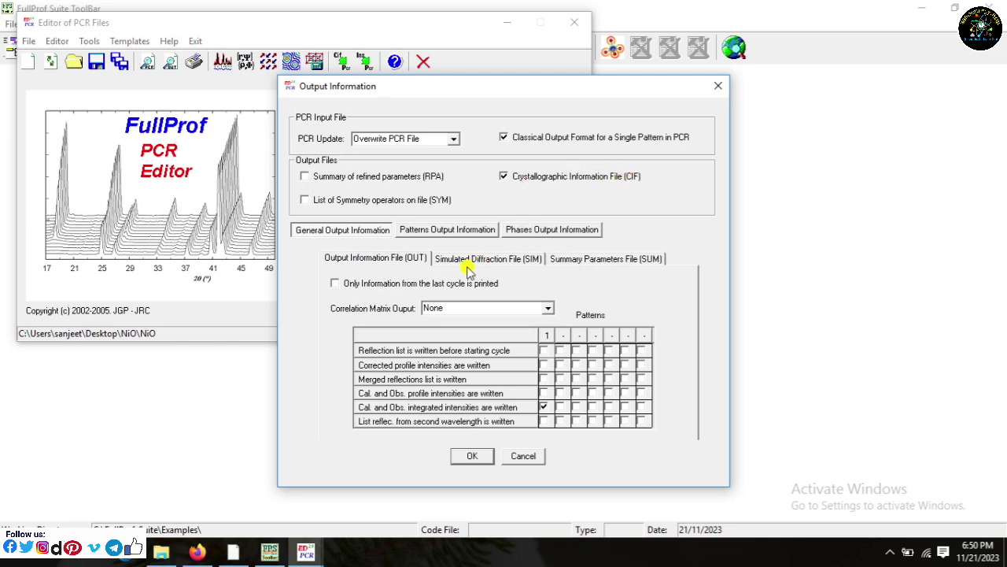
left_click(447, 230)
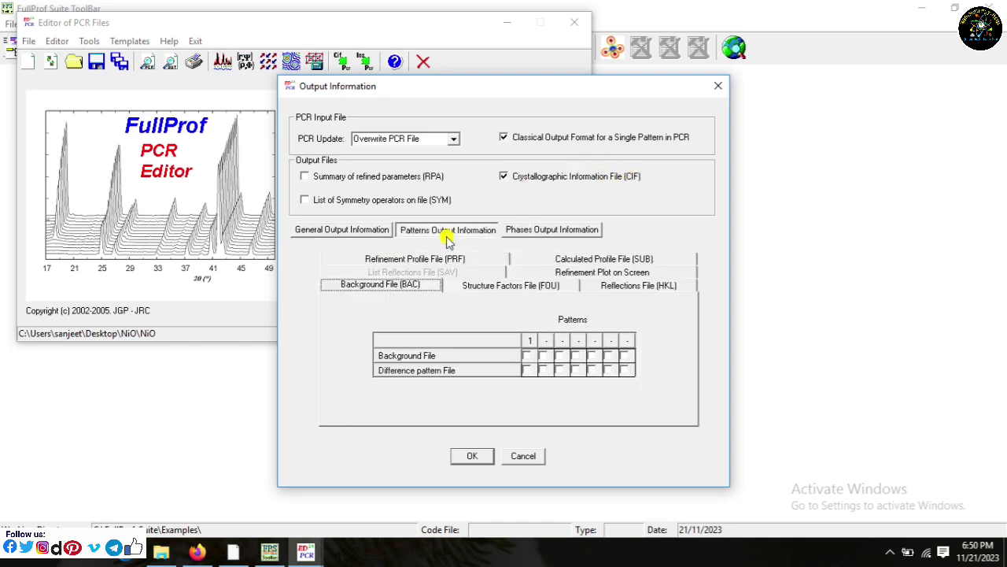
left_click(488, 287)
left_click(526, 385)
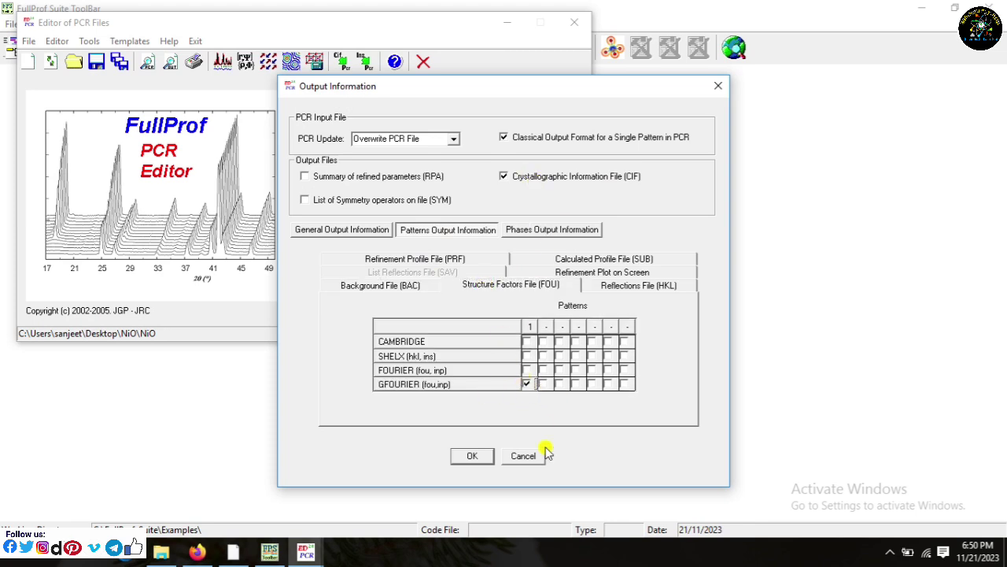
left_click(472, 456)
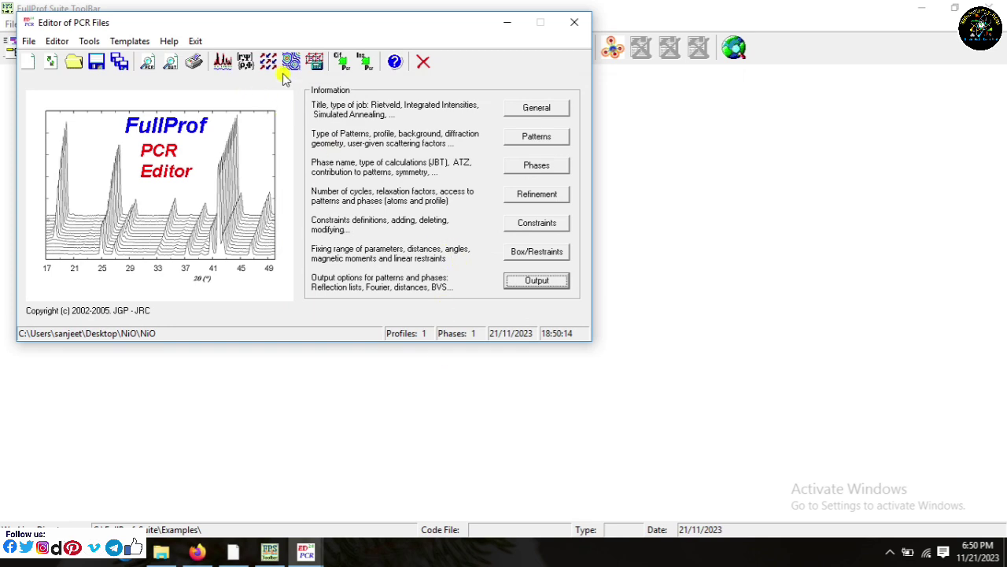
Step: Run the refinement with the GFOURIER output enabled, exit FullProf, reload the PCR file and put the PCR editor away
left_click(224, 63)
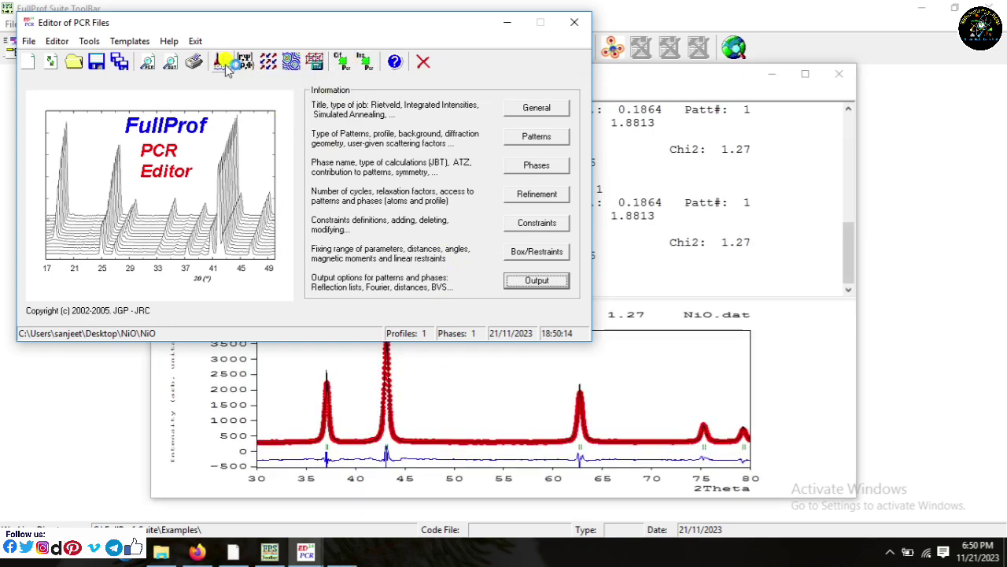
double_click(633, 136)
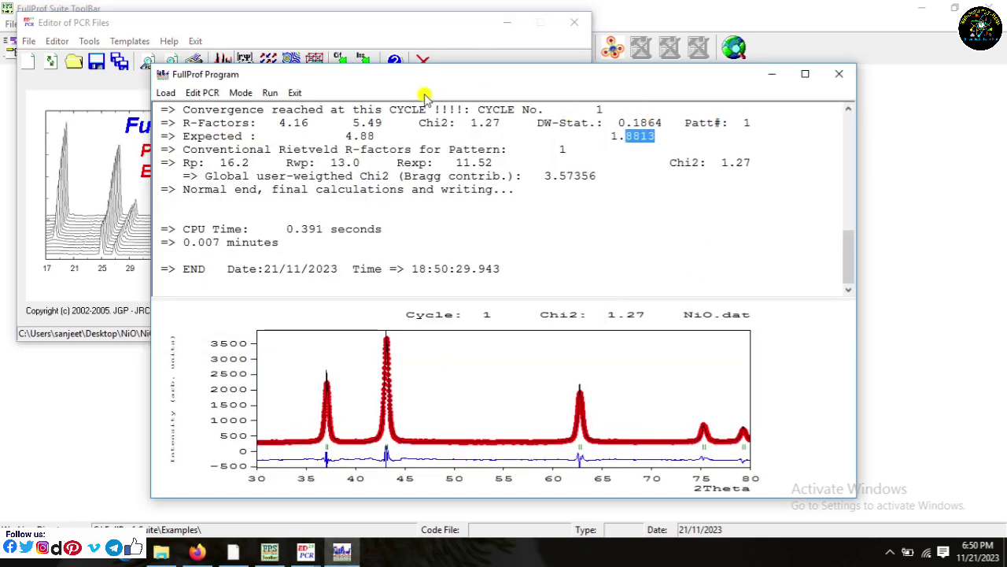
left_click(312, 93)
left_click(483, 328)
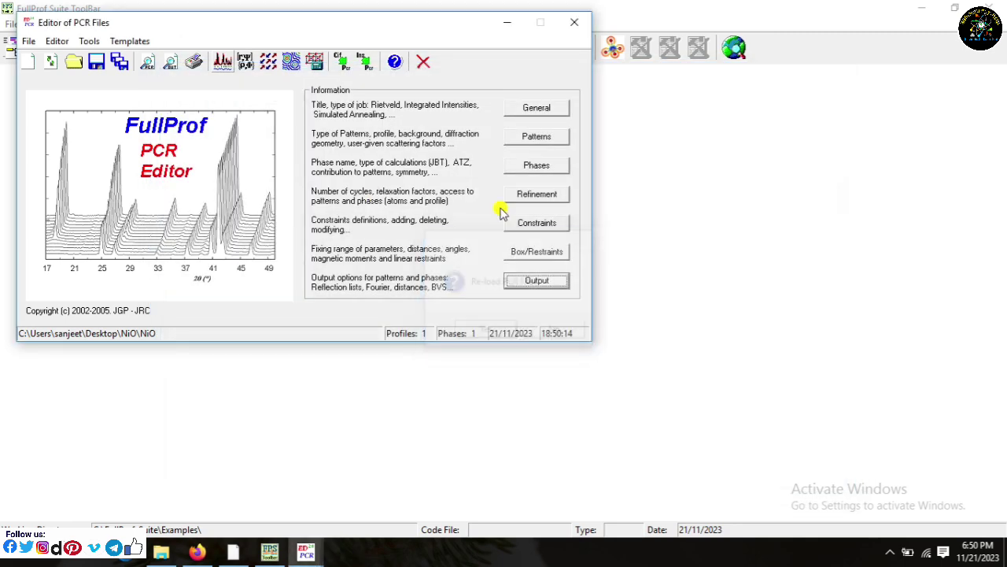
left_click(575, 22)
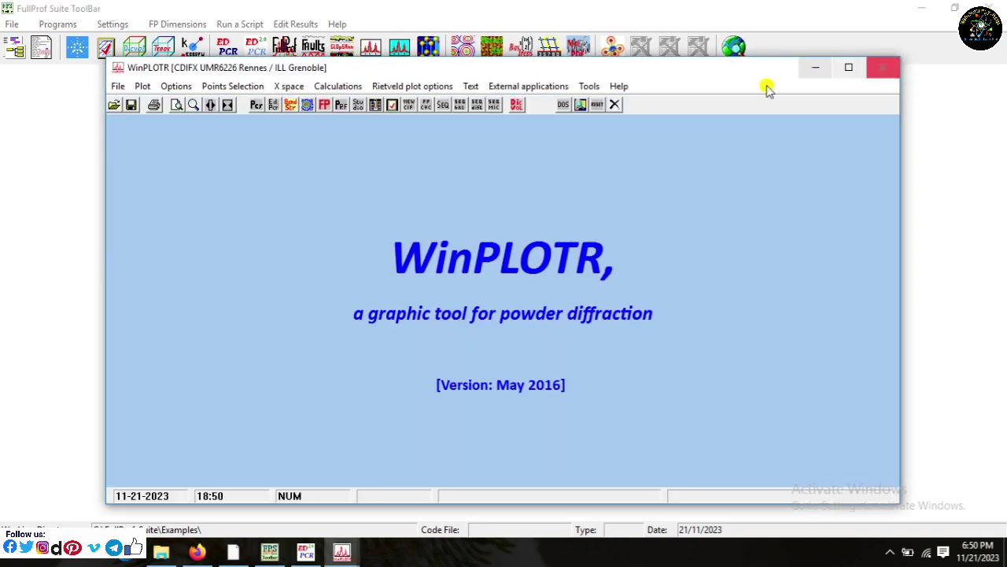
Step: In WinPLOTR, run FullProf on the NiO PCR file from the NiO desktop folder, then exit FullProf to plot the refined pattern
left_click(528, 86)
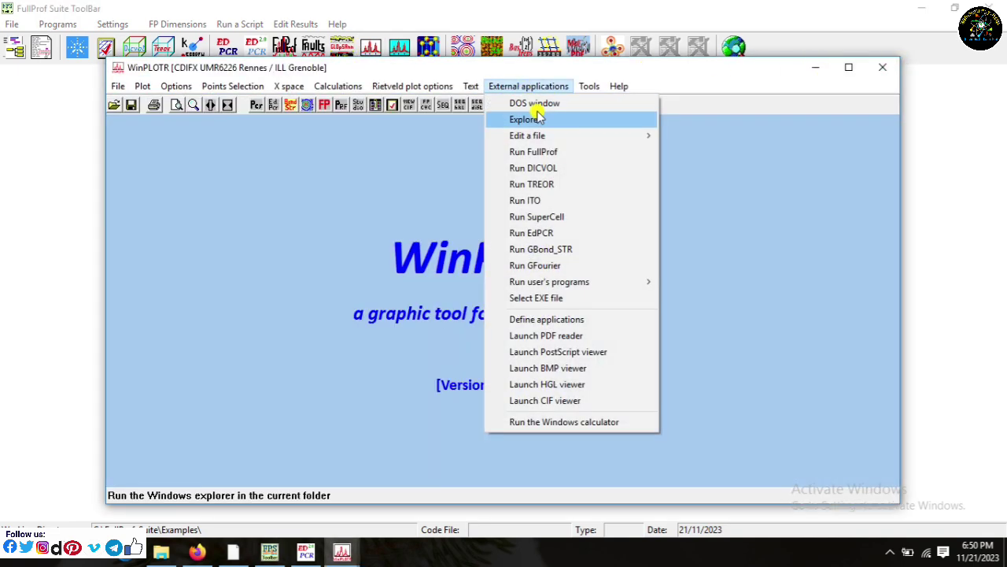
left_click(536, 151)
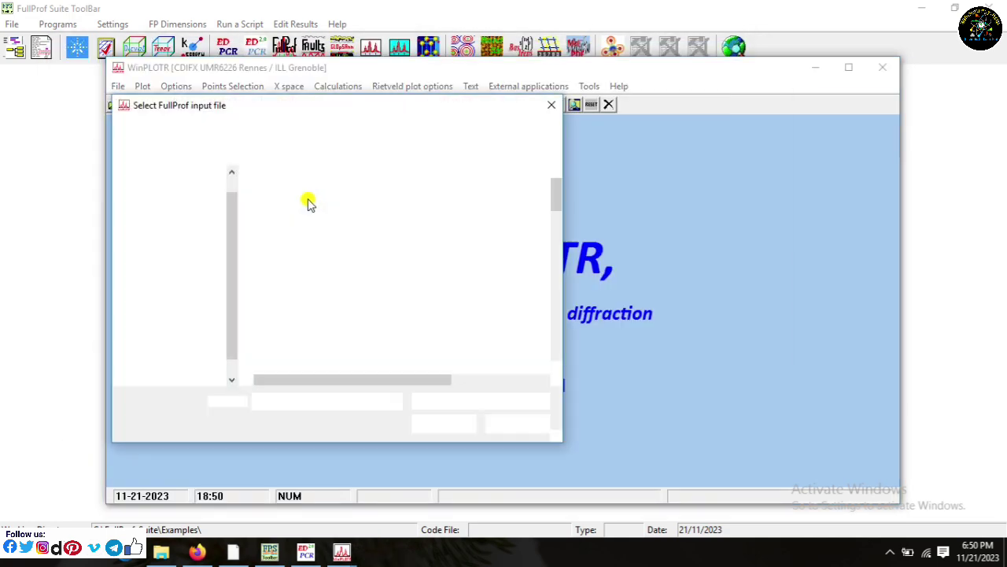
left_click(166, 219)
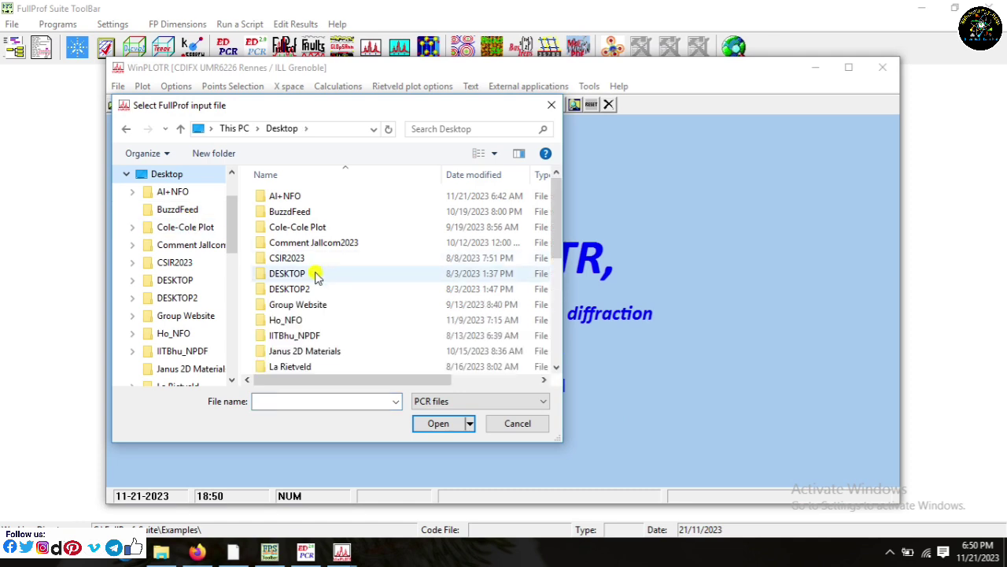
scroll(295, 327, "down", 1)
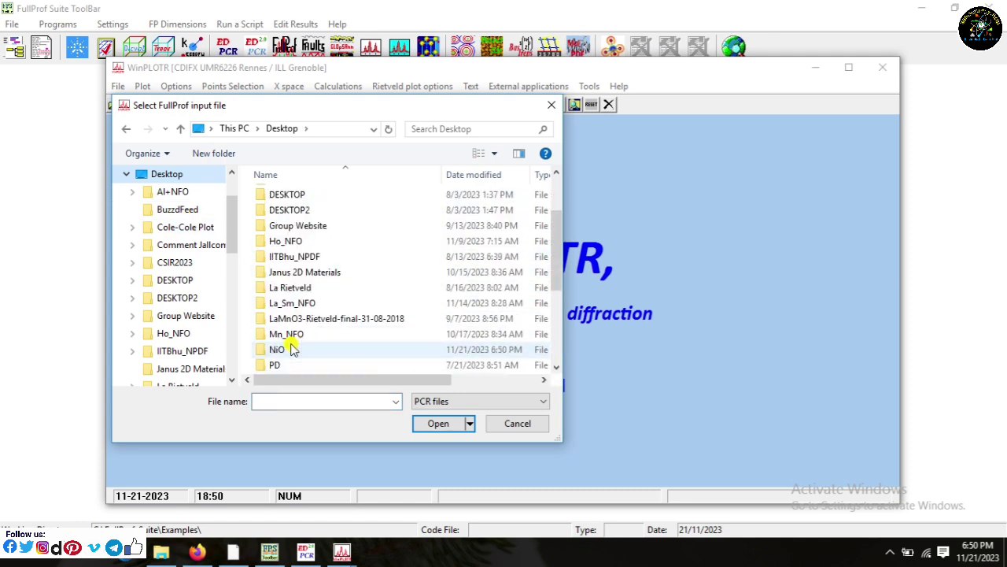
double_click(291, 350)
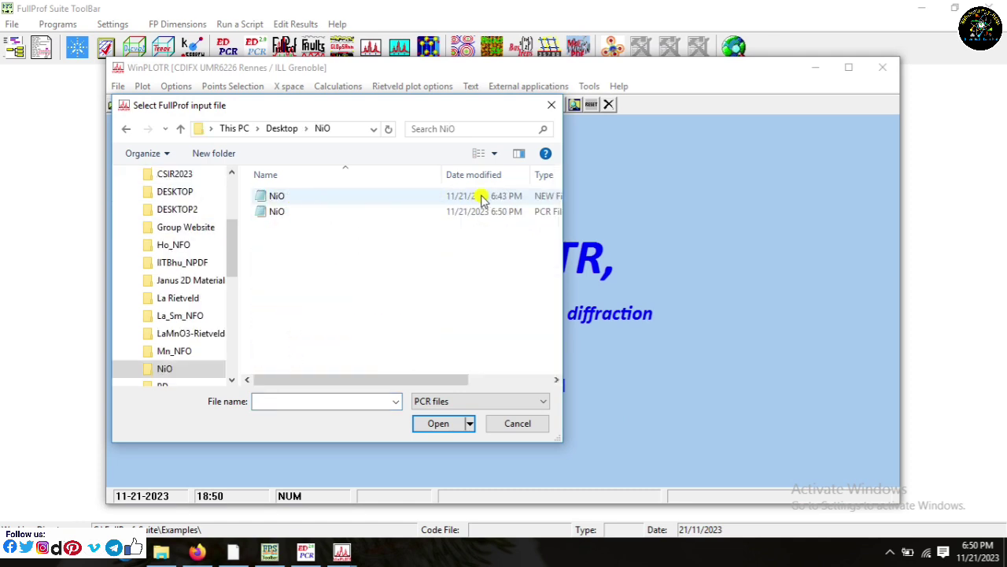
left_click(447, 212)
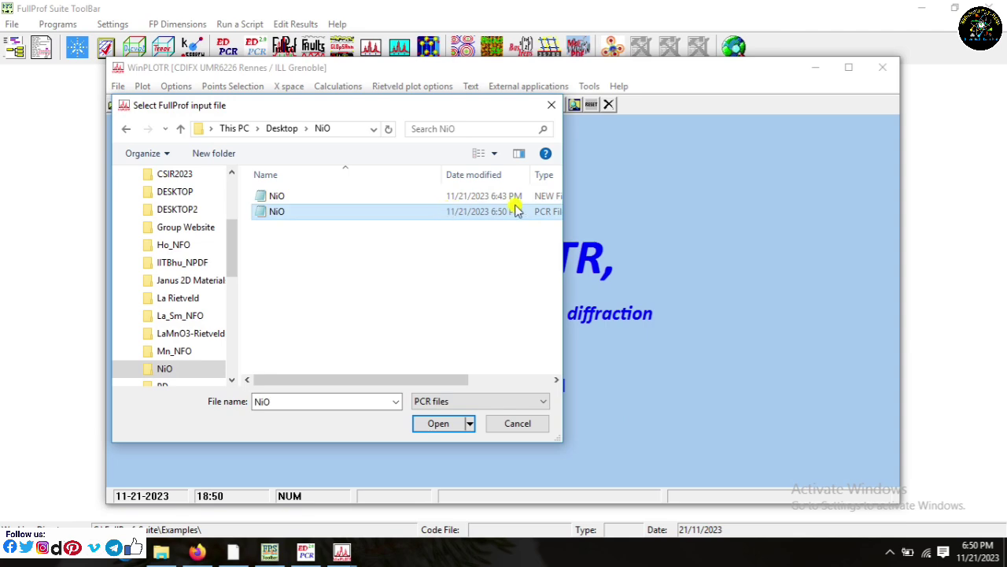
left_click(421, 424)
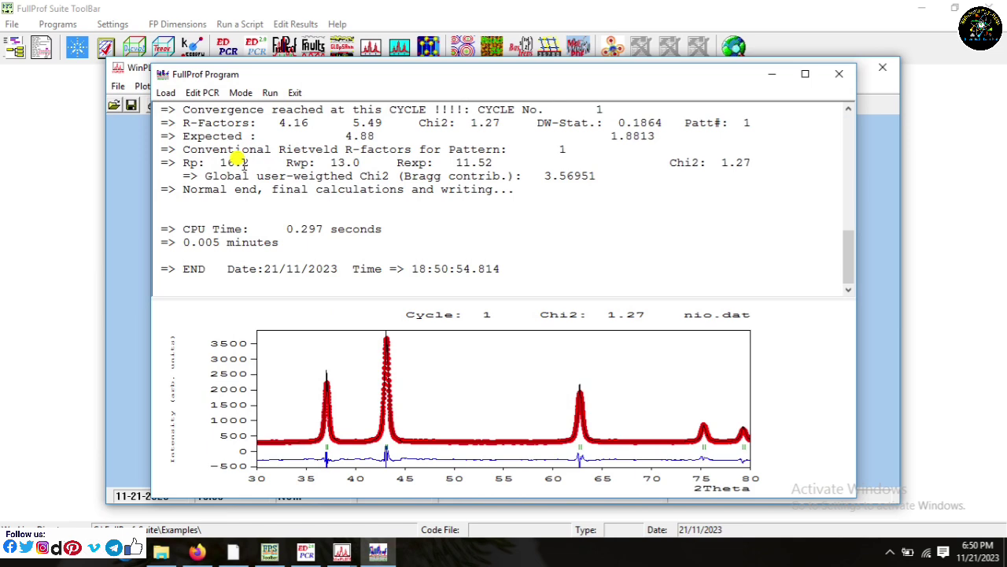
left_click(295, 93)
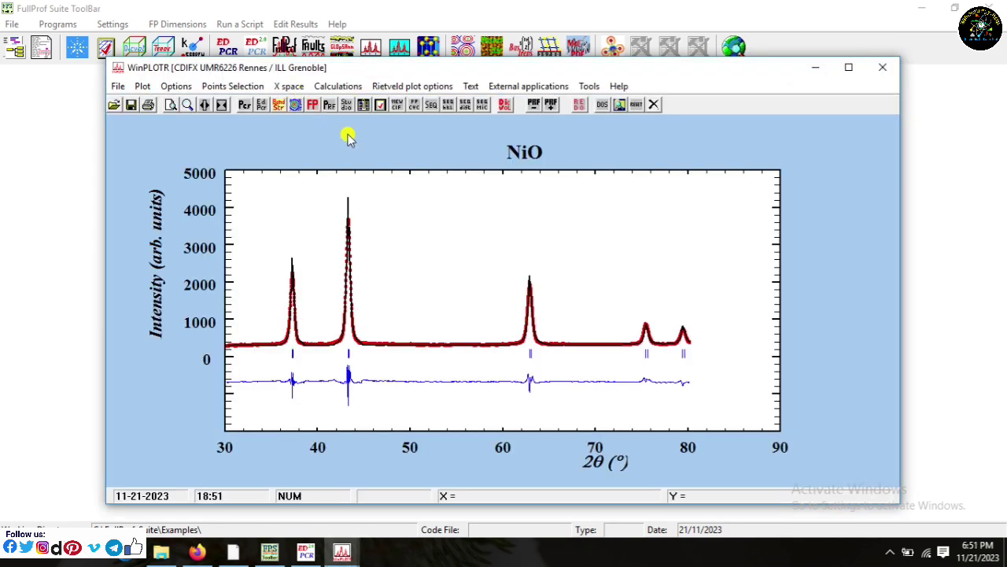
Step: Show the filename legend on the NiO plot and write the reflection indices of phase 1 above the peaks
left_click(470, 86)
left_click(508, 151)
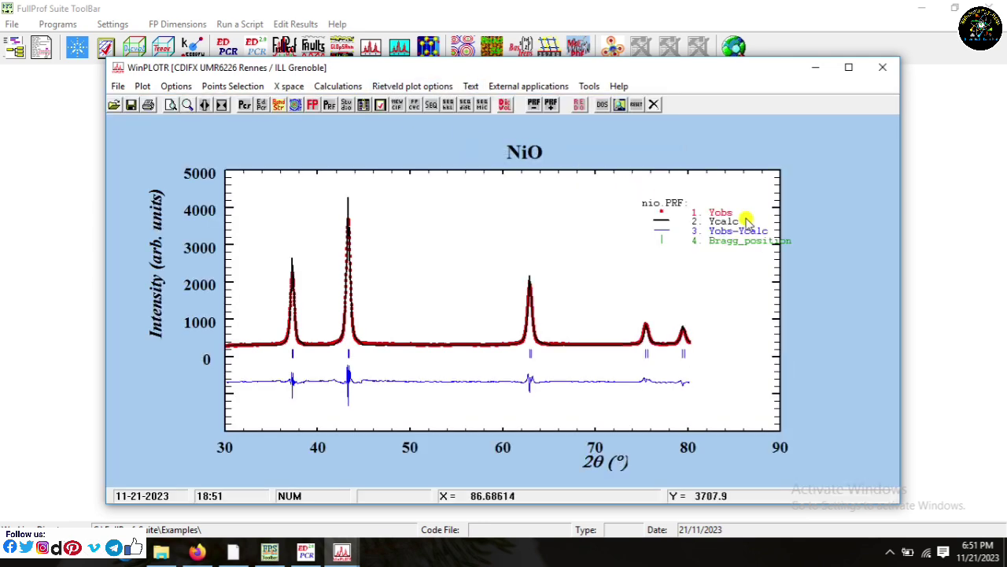
left_click(469, 87)
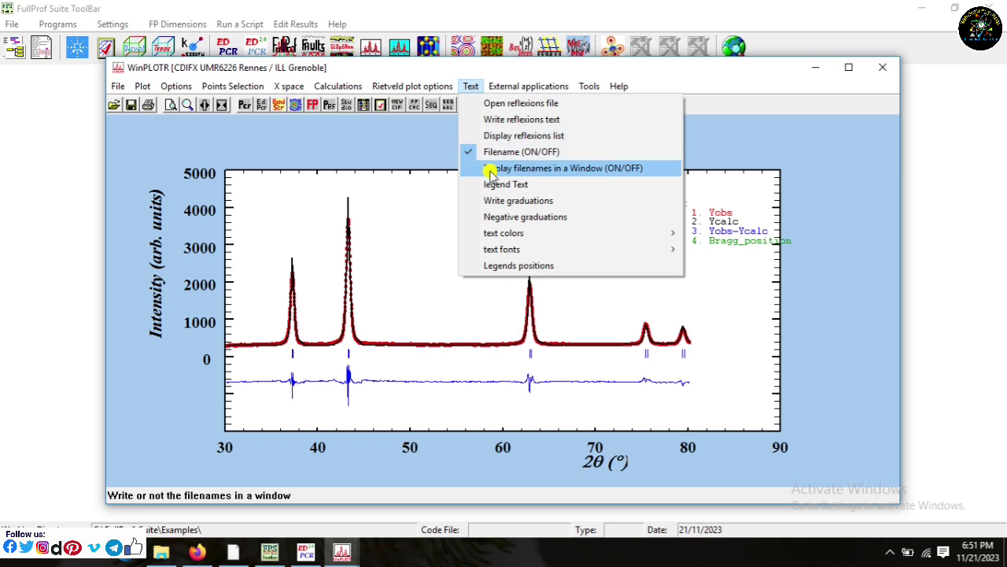
left_click(494, 119)
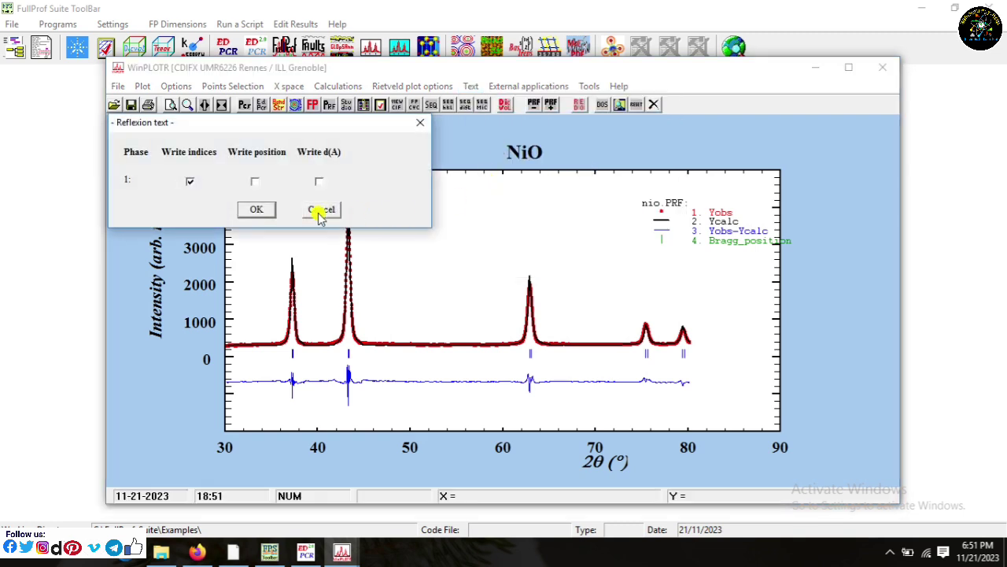
left_click(257, 209)
Step: Set the Y legend font of the NiO plot to bold, size 28
left_click(469, 87)
mouse_move(497, 252)
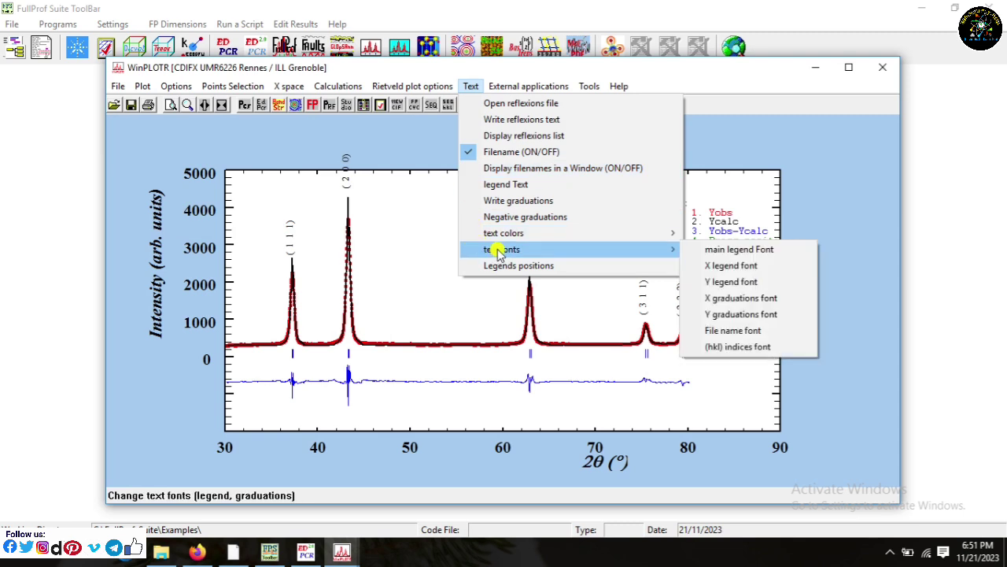
left_click(731, 281)
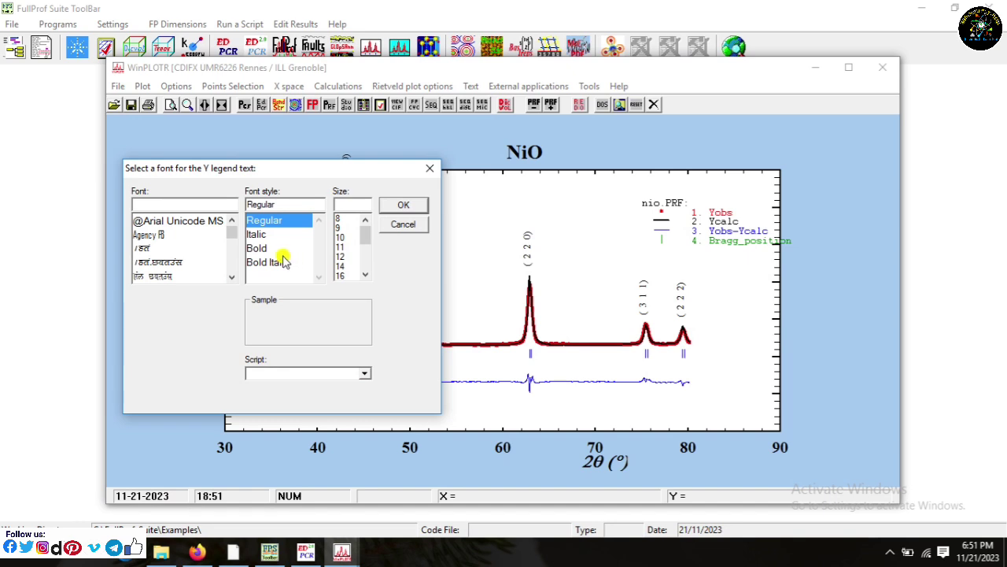
left_click(256, 249)
left_click(365, 274)
left_click(365, 274)
left_click(365, 274)
left_click(365, 274)
left_click(365, 274)
left_click(366, 274)
left_click(343, 275)
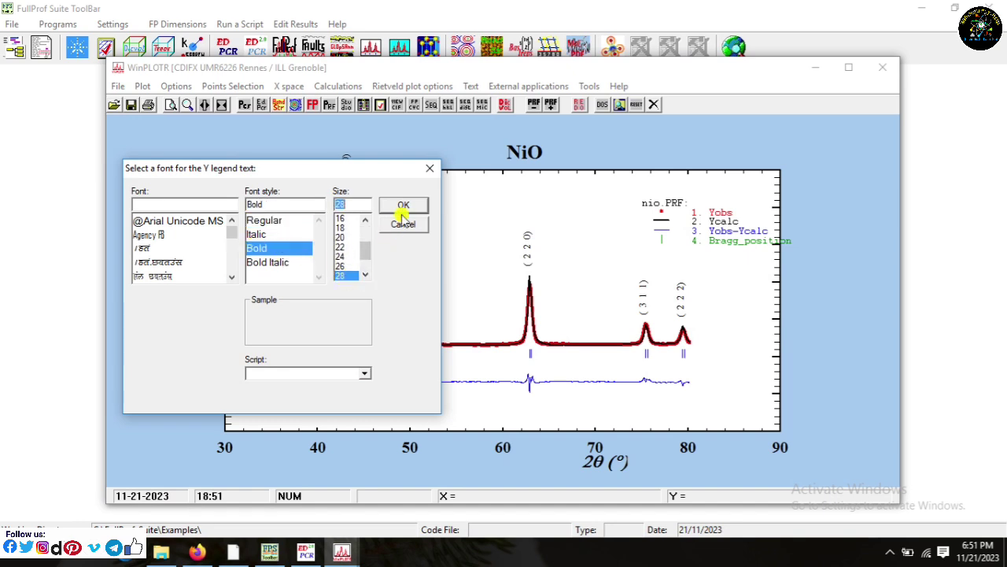
left_click(402, 207)
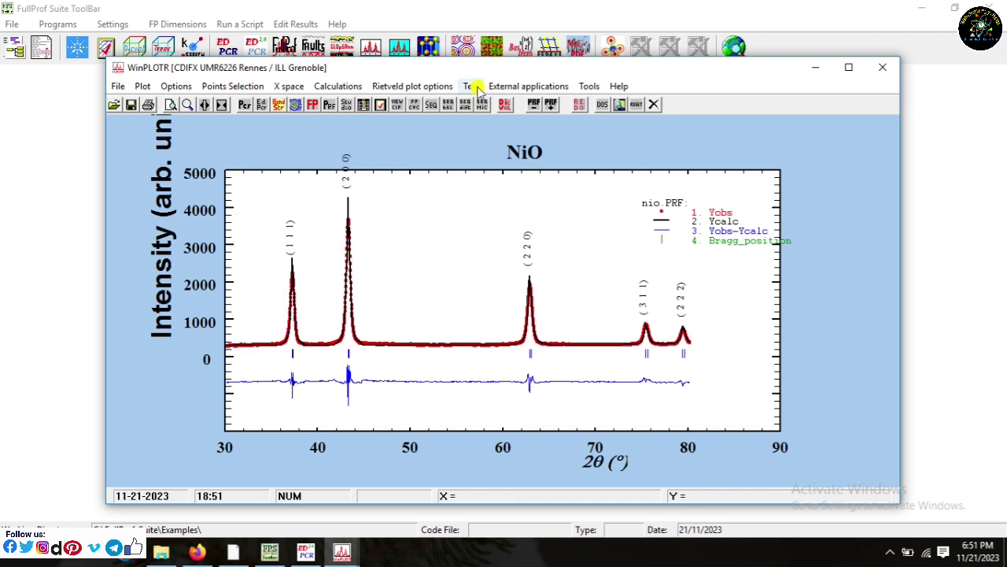
Step: Set the X graduations font of the NiO plot to bold, size 28
left_click(472, 86)
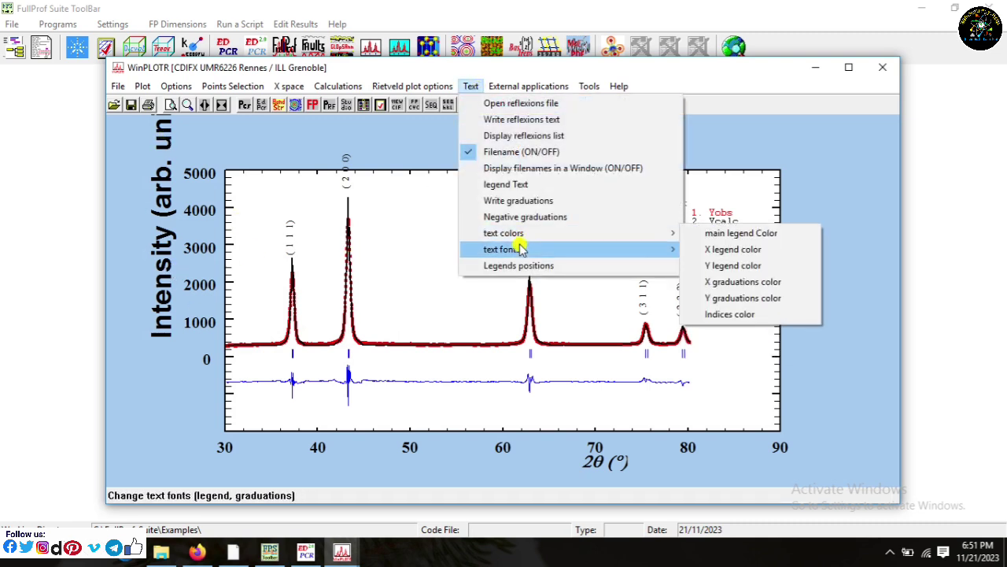
mouse_move(520, 249)
left_click(725, 298)
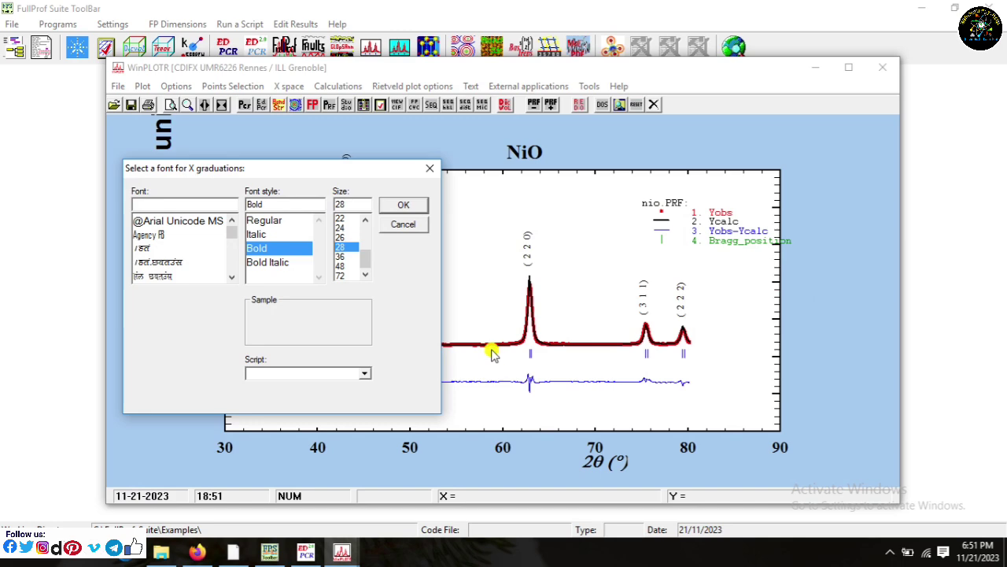
left_click(401, 226)
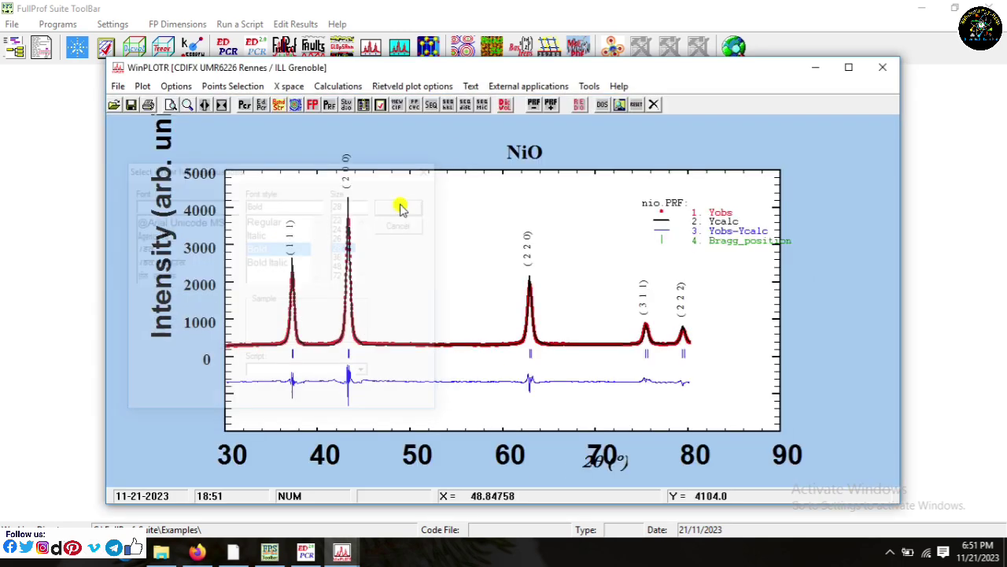
Step: Clear the X legend and main title of the plot and set the Y legend text to "Intensity (a.u)"
left_click(470, 86)
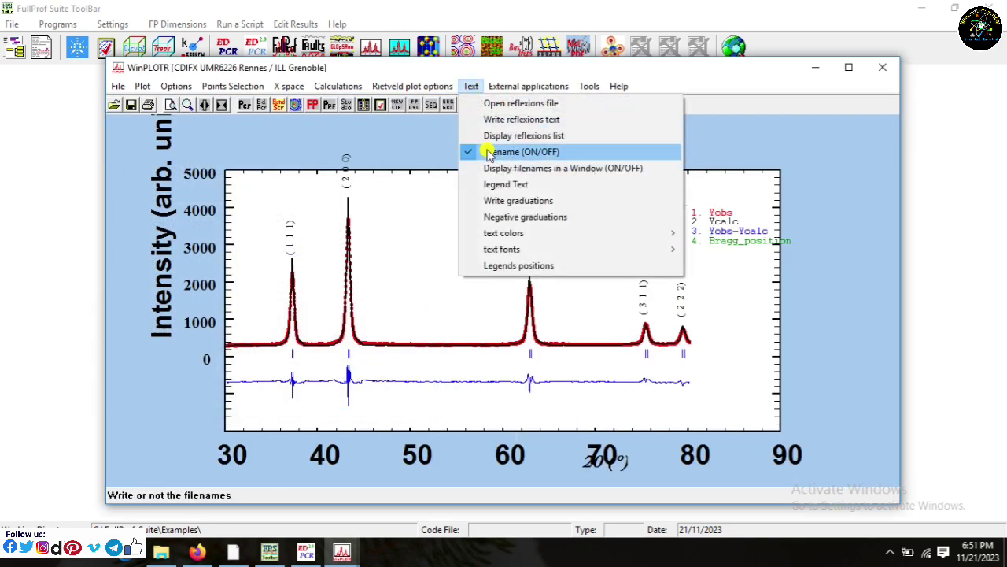
left_click(504, 189)
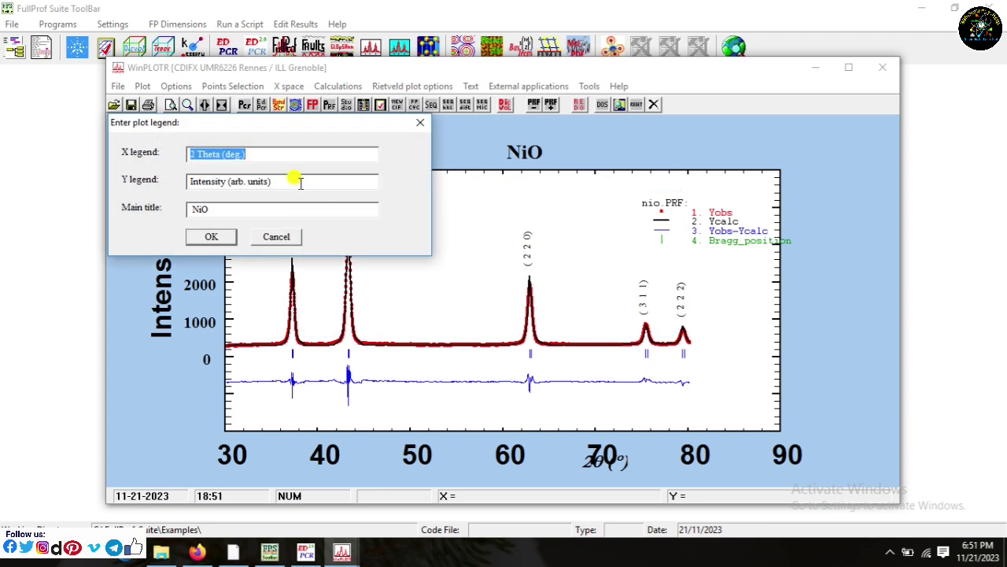
key("BackSpace")
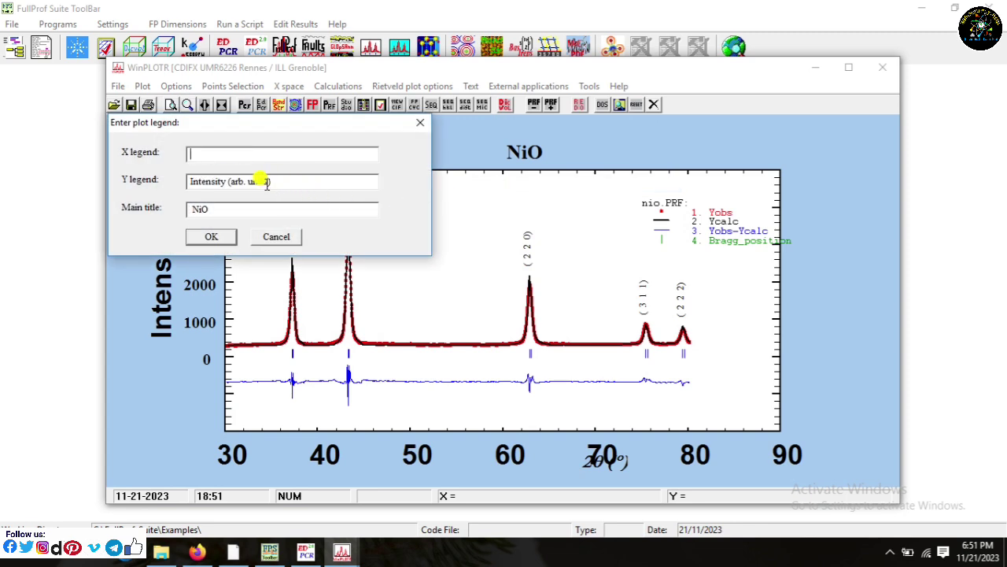
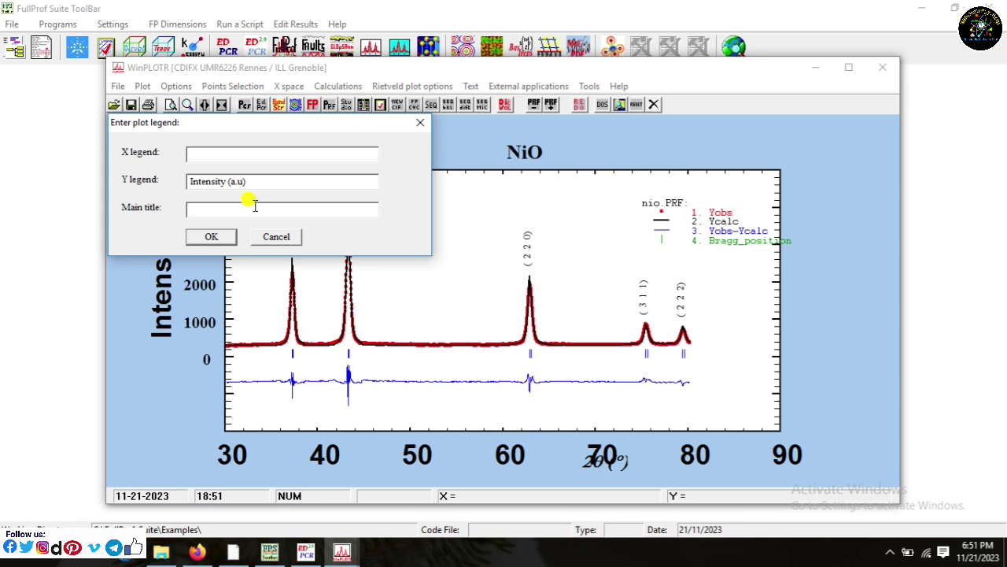
left_click(212, 236)
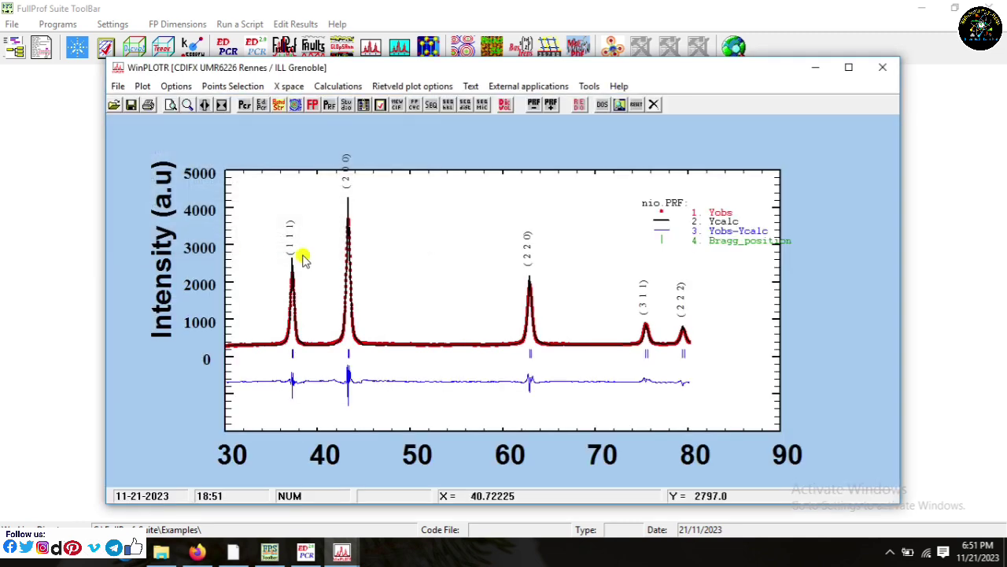
Step: Turn off the Y graduations on the plot, keeping the X graduations written
left_click(471, 86)
mouse_move(527, 250)
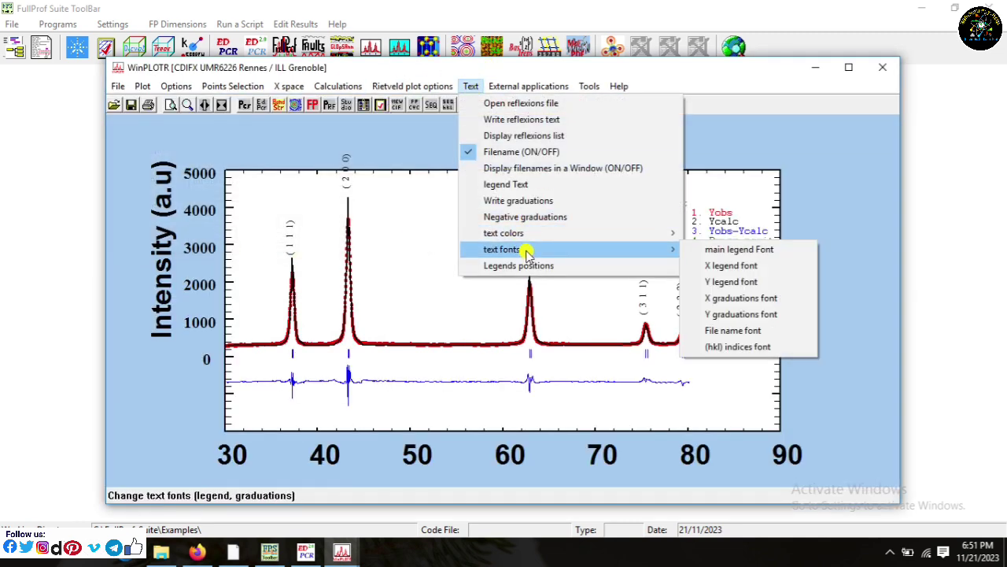
left_click(507, 200)
left_click(121, 172)
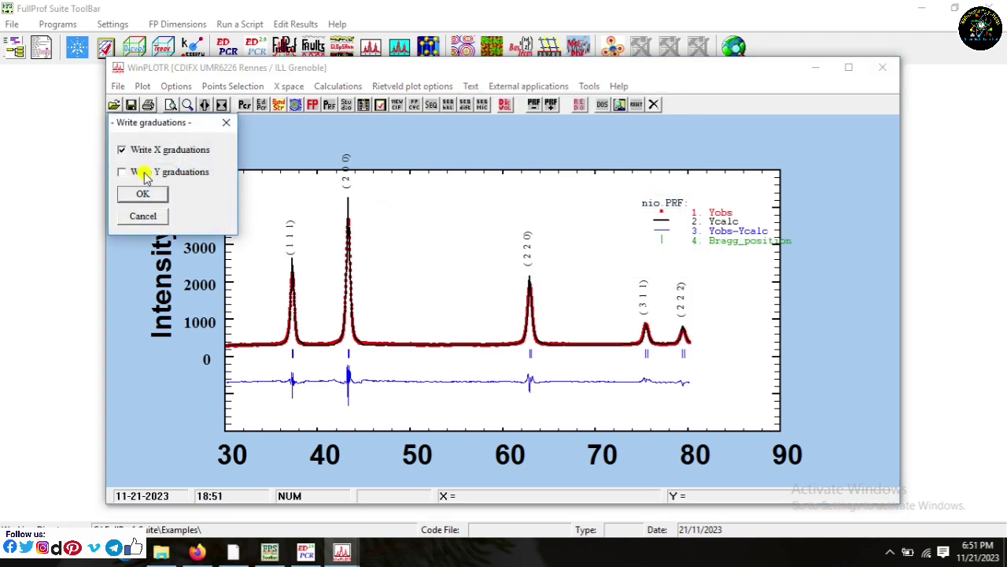
left_click(143, 194)
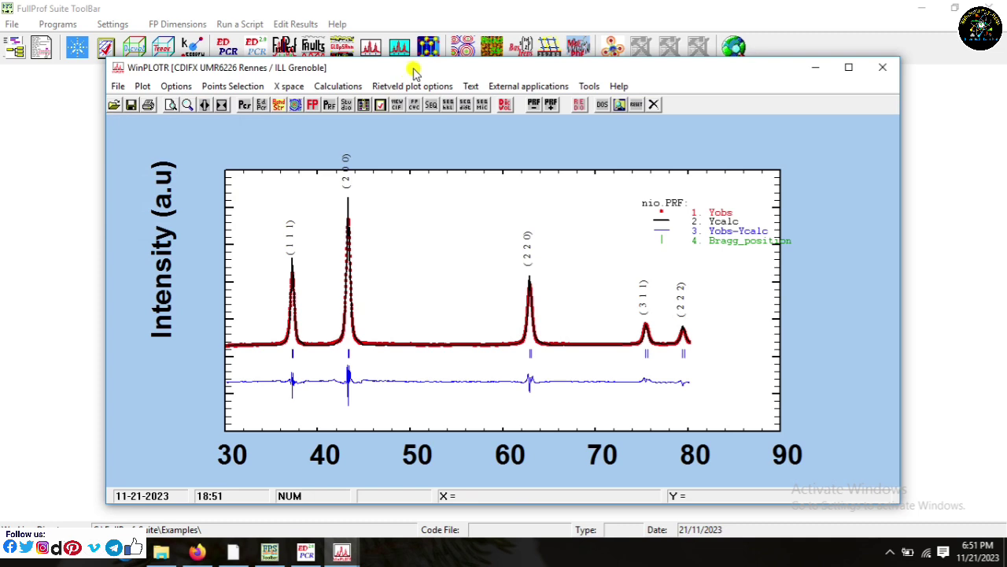
Step: Reposition the Y legend to X 0.10, Y 0.70000002, and move the files names slightly left with Y position 0.21
left_click(471, 86)
left_click(520, 263)
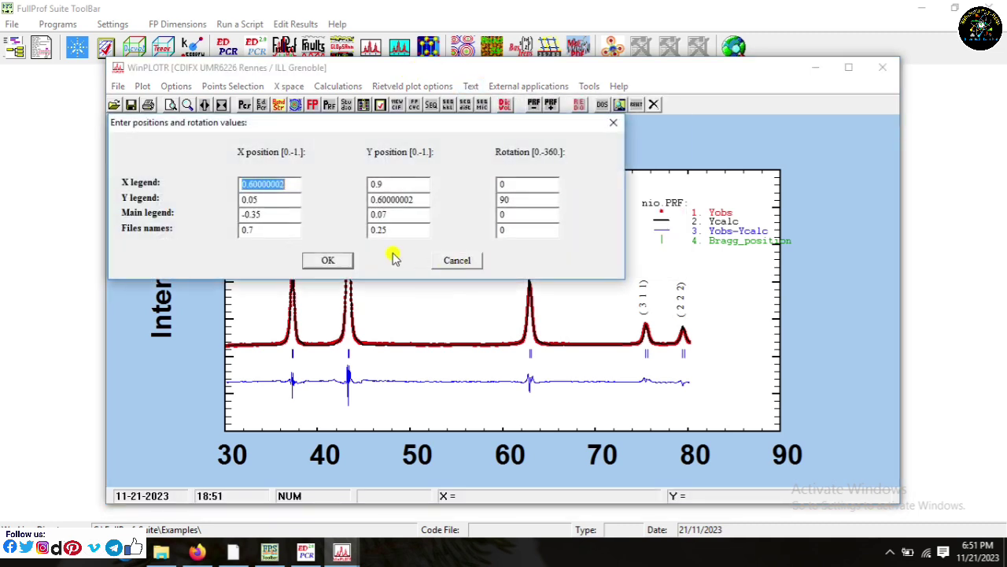
left_click(266, 201)
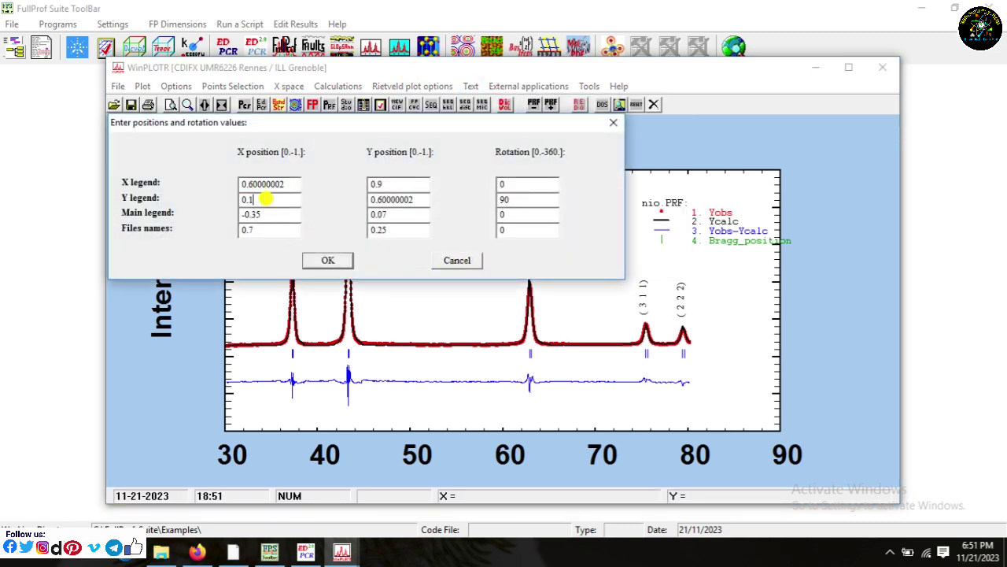
double_click(376, 200)
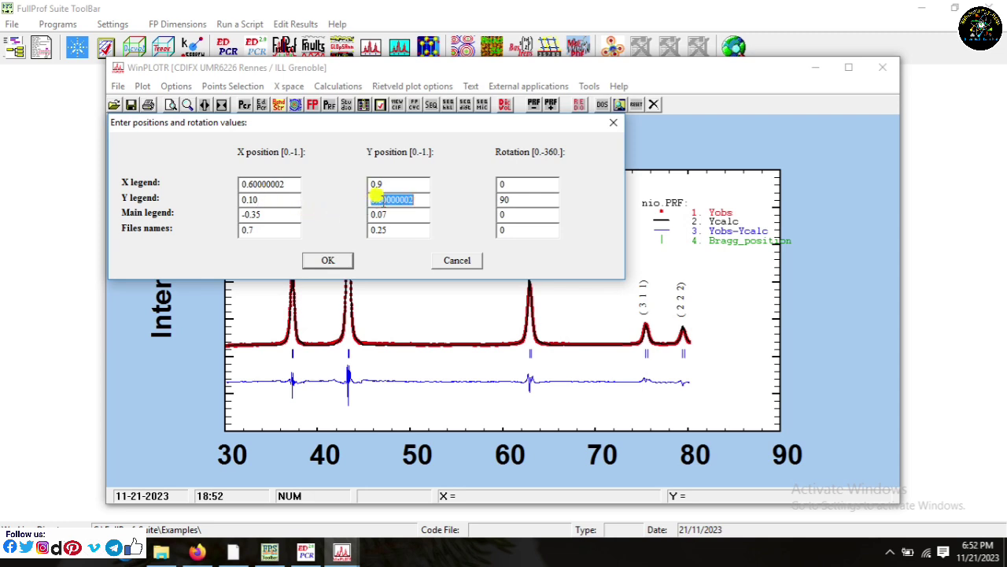
left_click(381, 200)
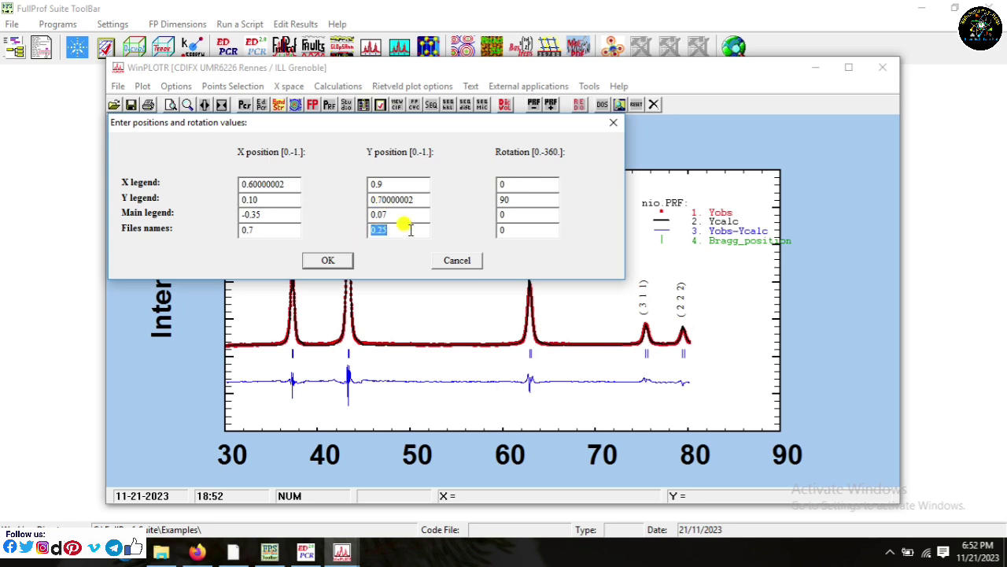
left_click(404, 229)
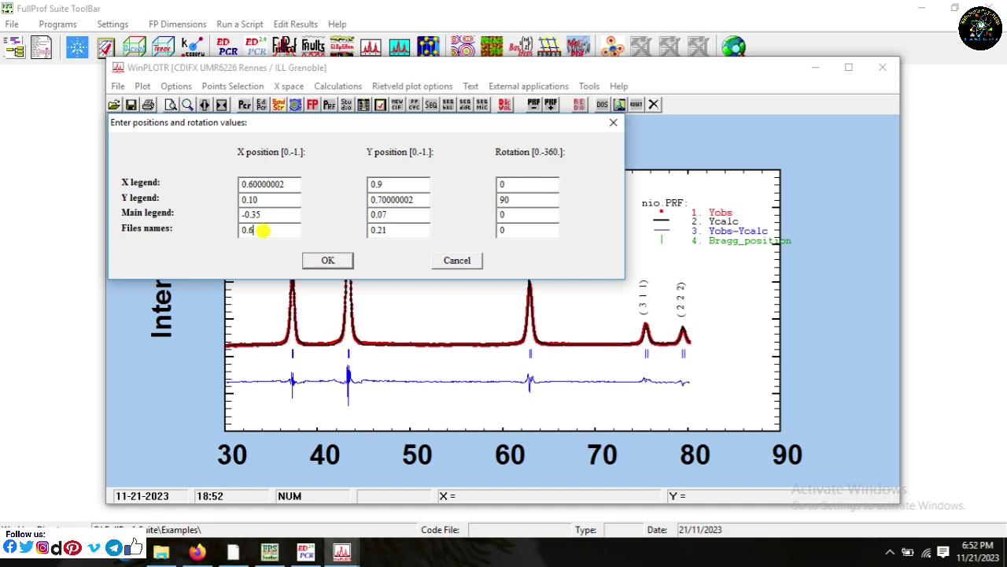
left_click(327, 260)
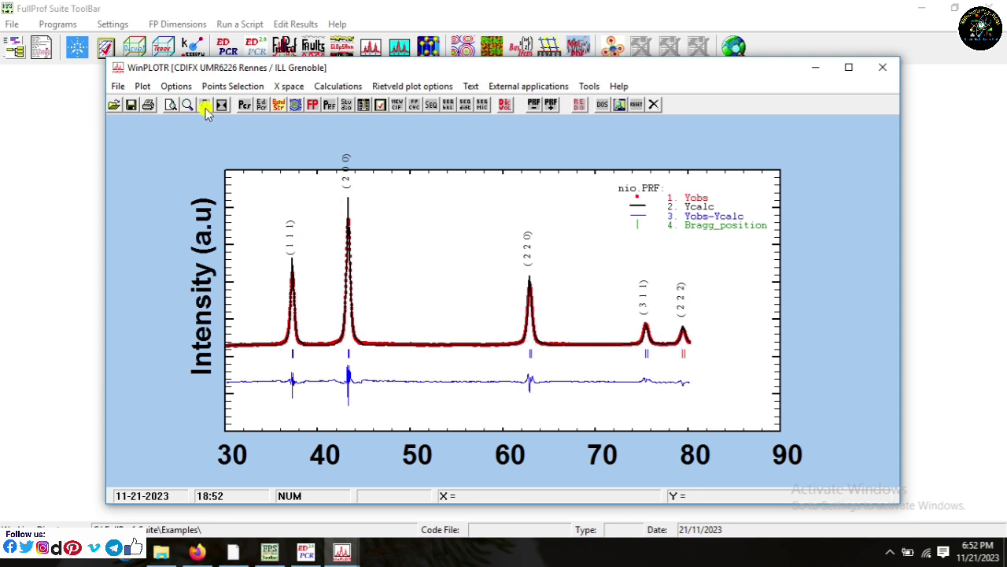
Step: Change the background screen color around the plot to white
left_click(213, 87)
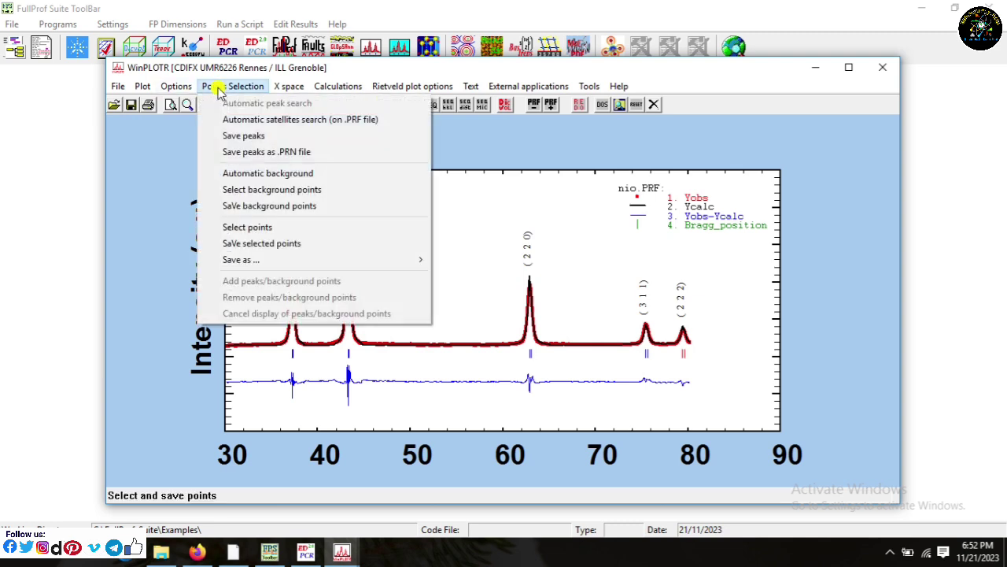
mouse_move(183, 90)
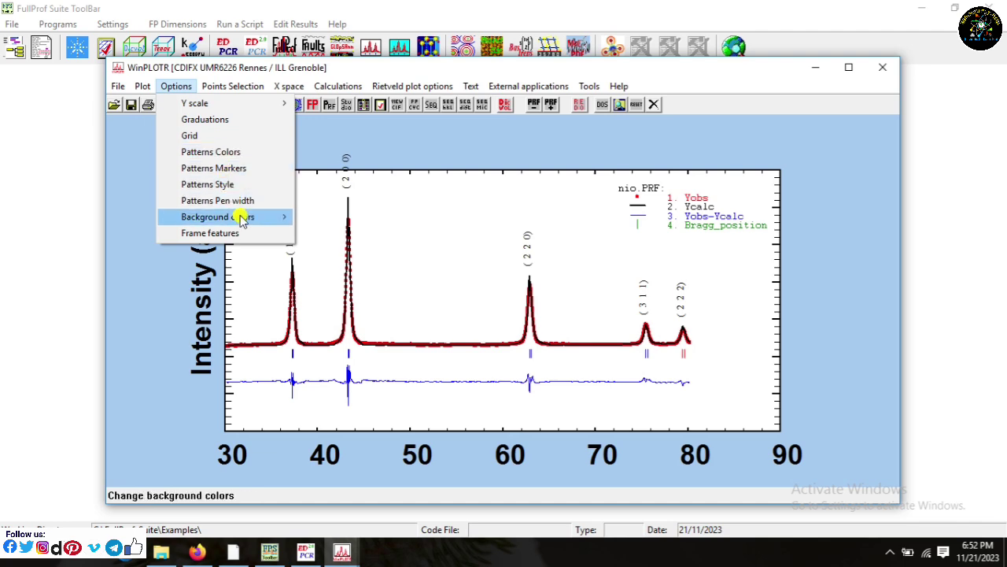
mouse_move(251, 217)
left_click(431, 216)
left_click(259, 220)
left_click(134, 322)
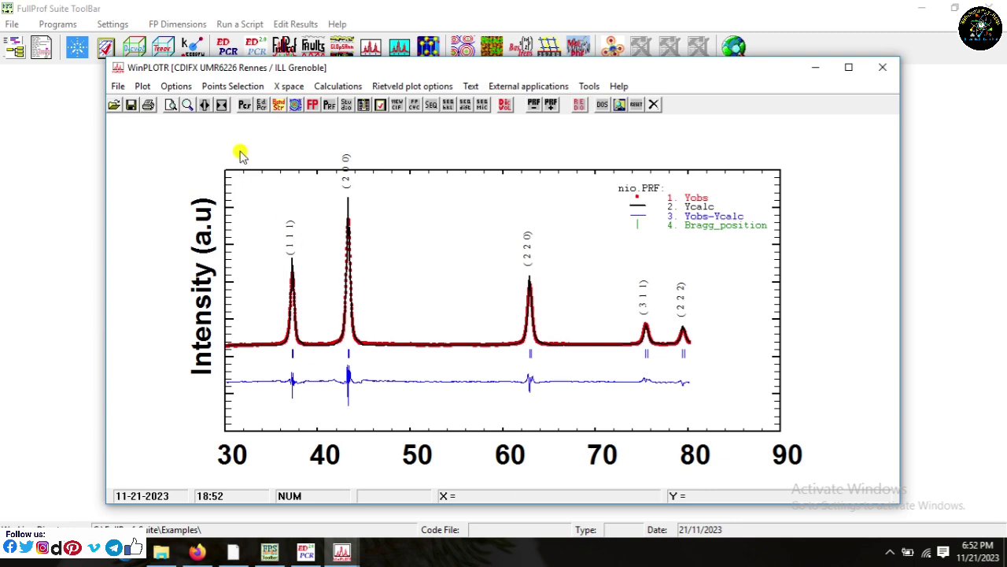
Step: In the frame features, set major and minor Y tics thickness to 0, minor Y tics length to 1, and reduce the major Y tics length
left_click(183, 86)
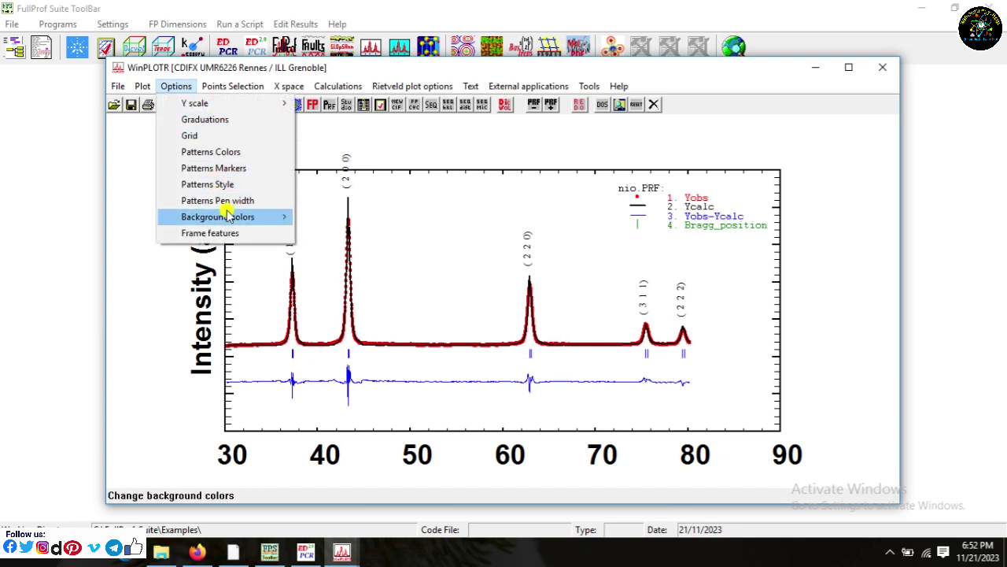
mouse_move(233, 217)
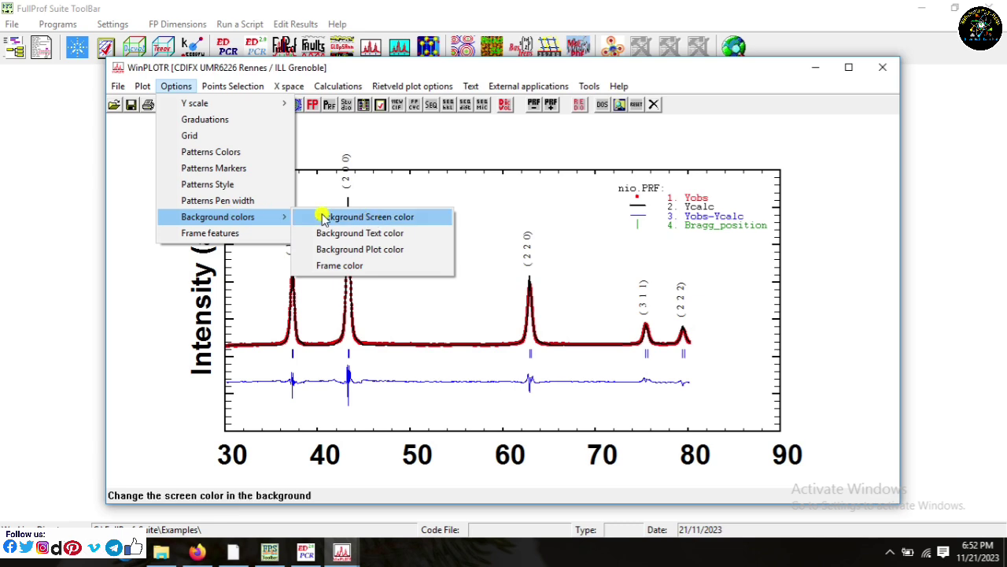
left_click(216, 233)
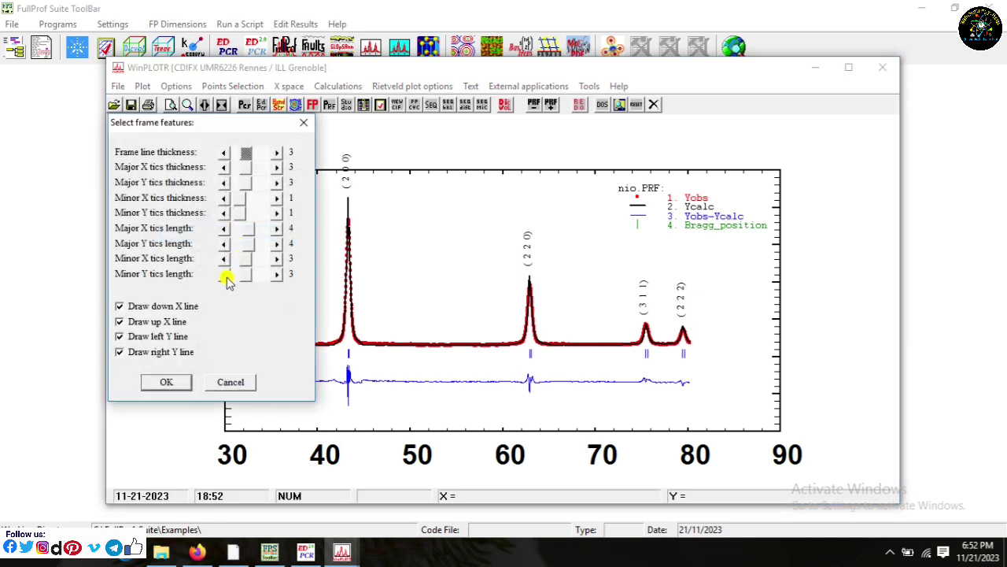
left_click(224, 274)
left_click(224, 274)
left_click(222, 213)
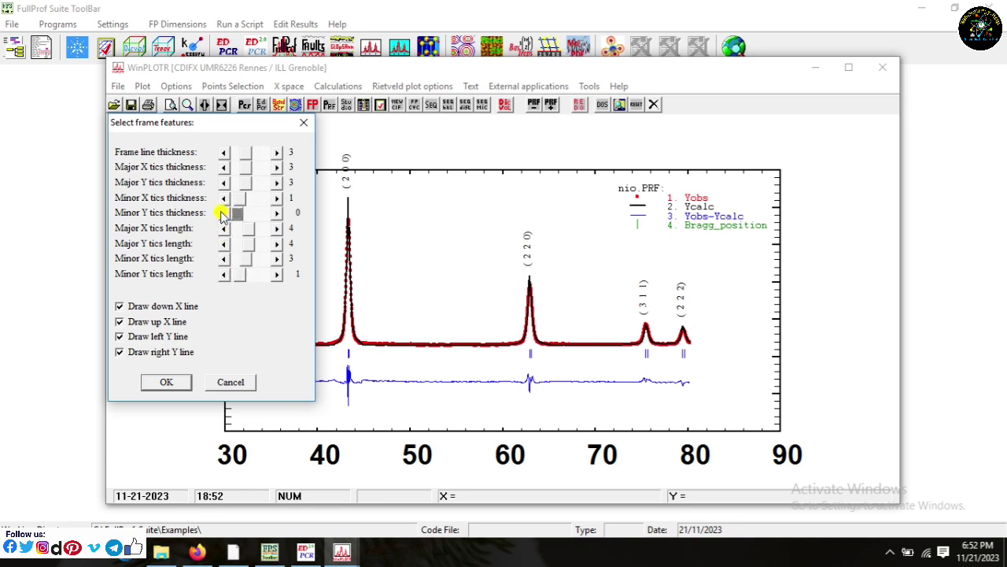
left_click(227, 182)
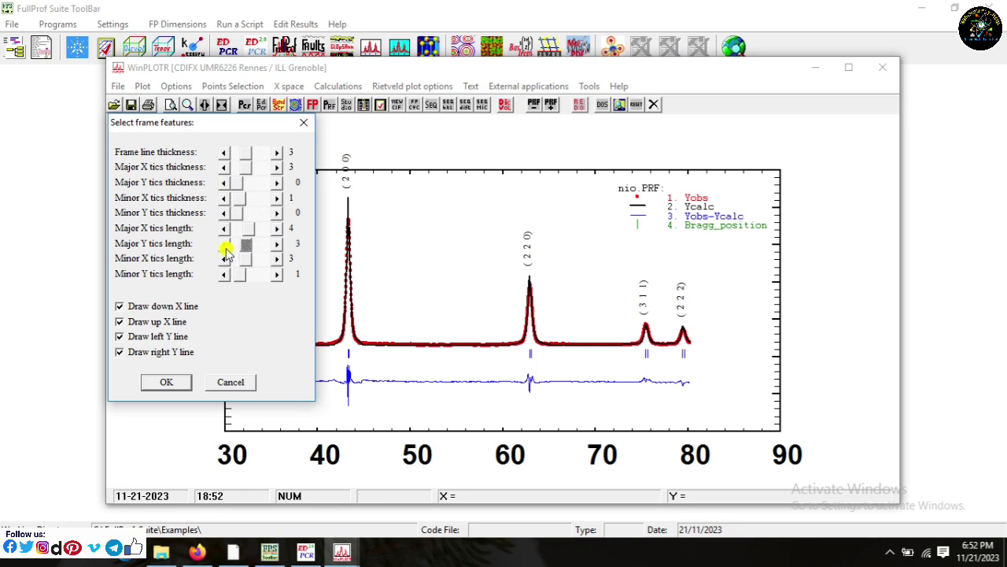
left_click(166, 382)
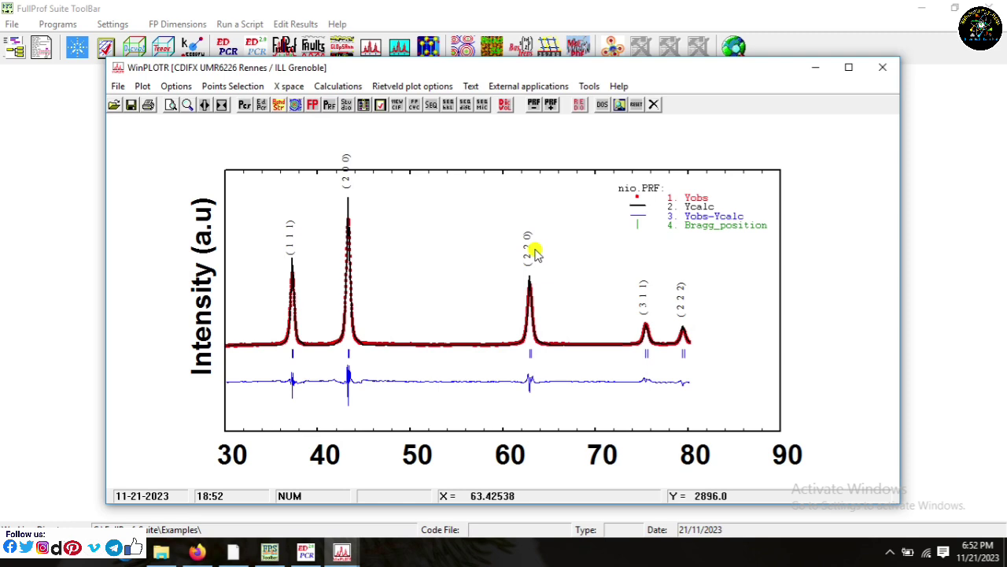
Step: Make the (hkl) indices font above the peaks bold and larger, using a size below 28
left_click(471, 86)
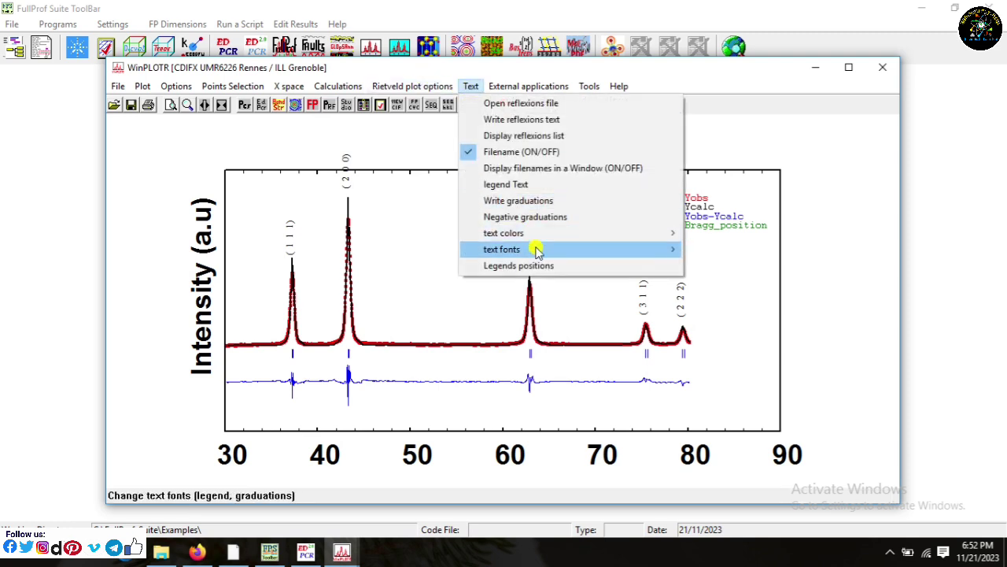
mouse_move(535, 249)
left_click(738, 347)
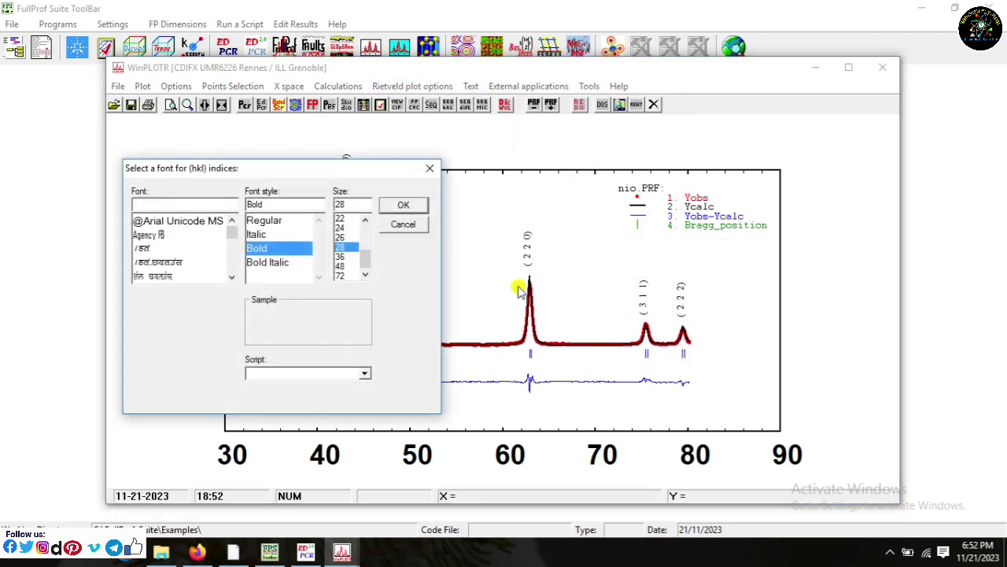
left_click_drag(364, 256, 372, 227)
left_click(352, 229)
left_click(403, 205)
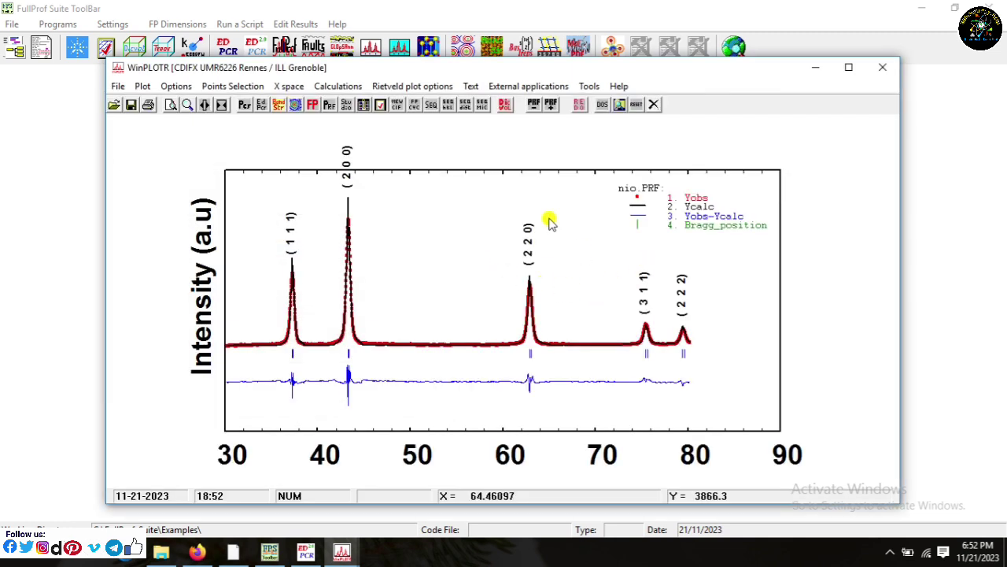
Step: Set the X plot extrema to Xmin 30 and Xmax 80, and maximize the plot window
left_click(473, 86)
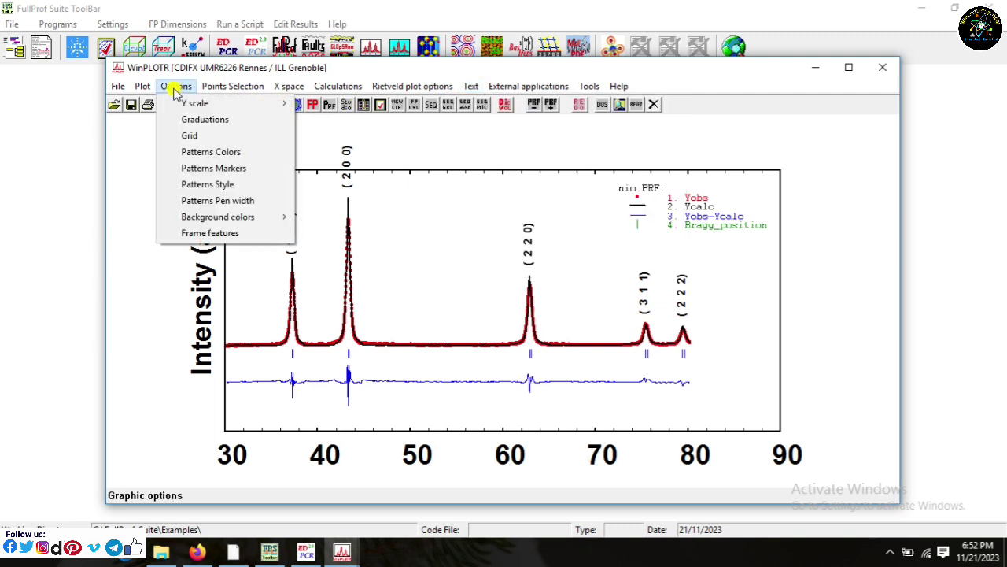
left_click(143, 87)
left_click(143, 87)
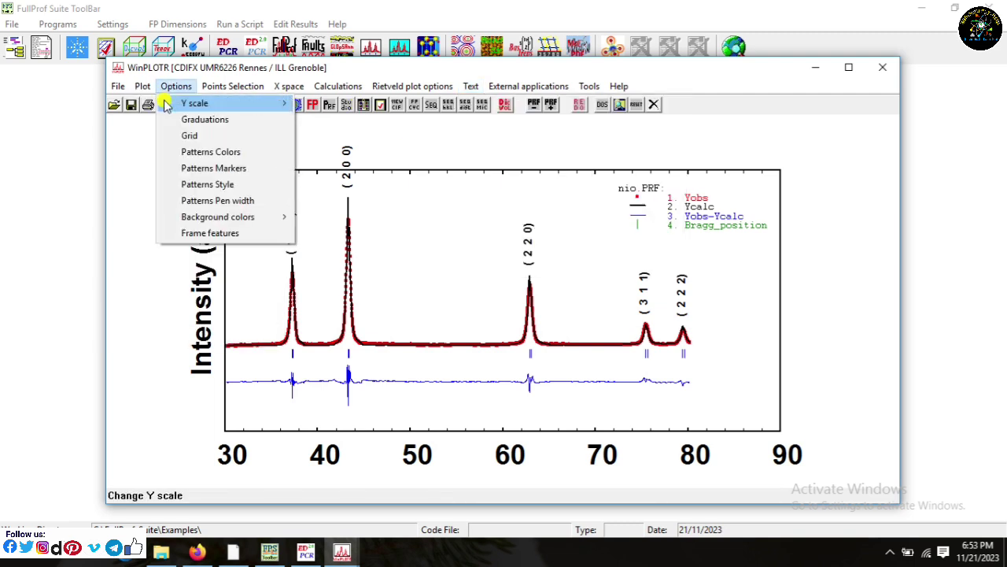
left_click(161, 104)
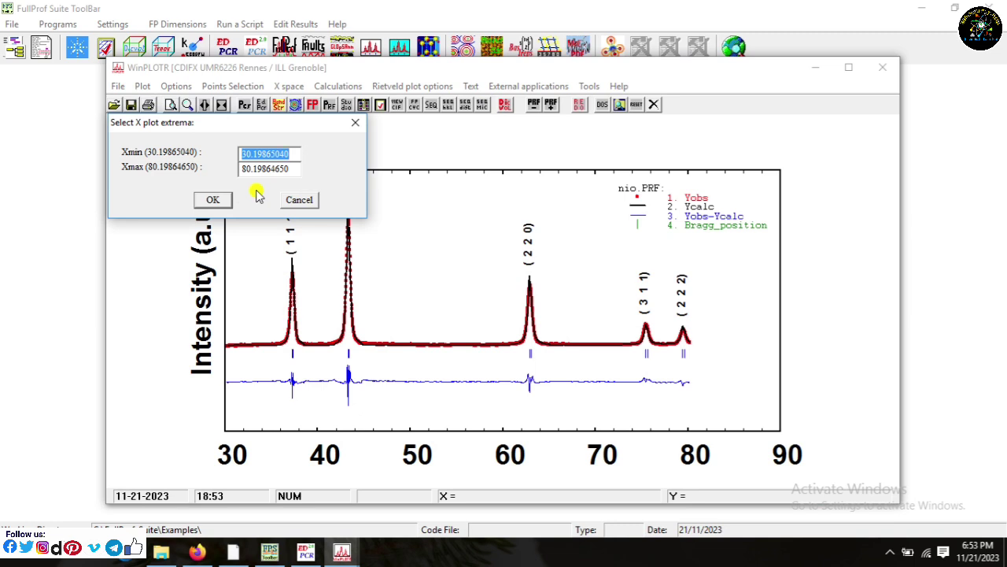
type("30")
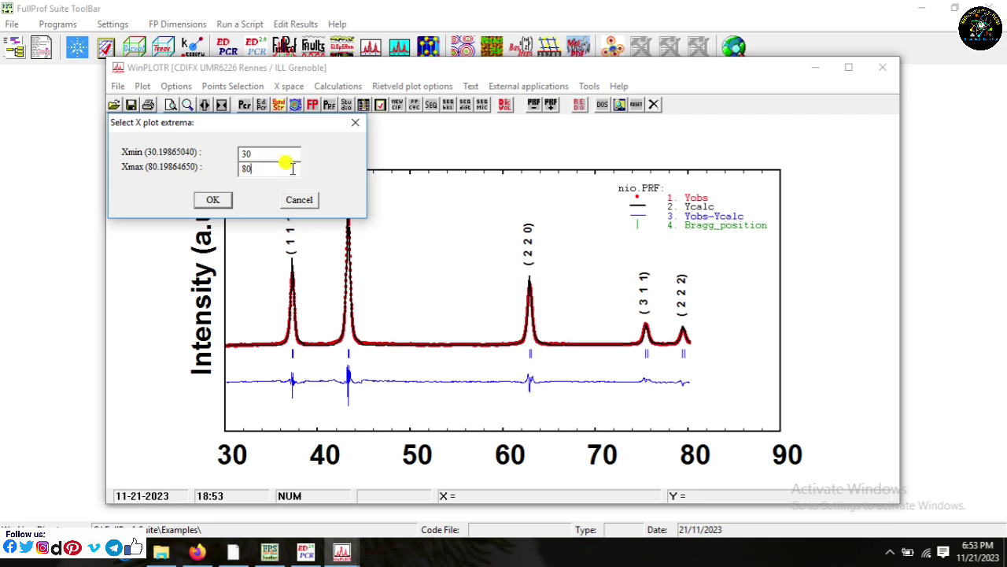
left_click(276, 174)
left_click(213, 202)
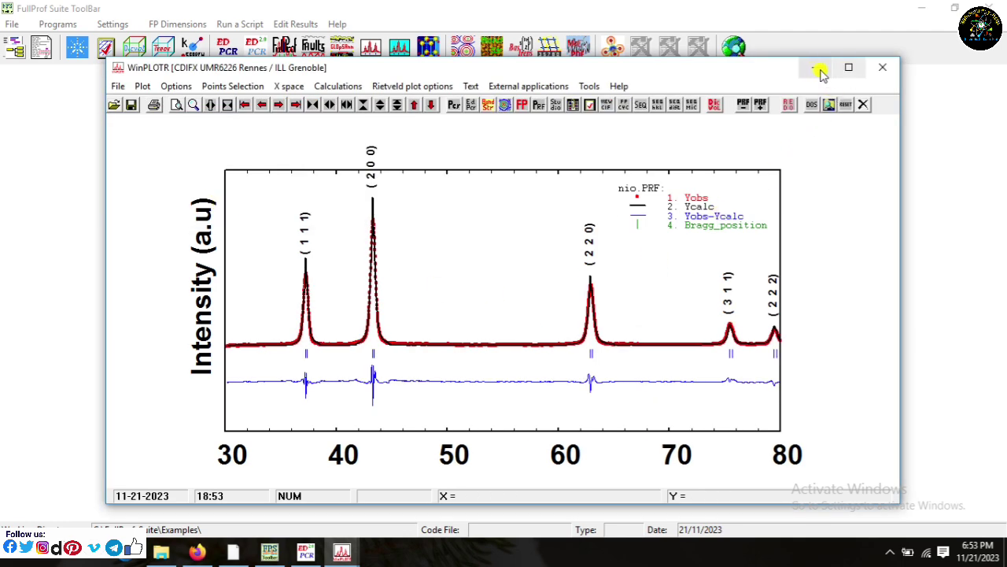
left_click(848, 68)
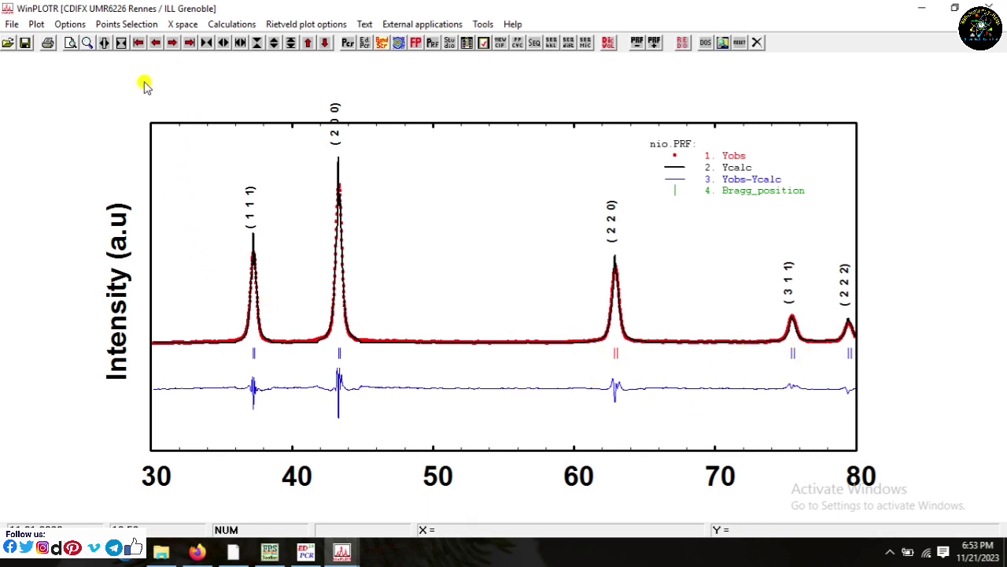
Step: Keep the circle marker for pattern 1 (Yobs) and increase its marker size
left_click(78, 25)
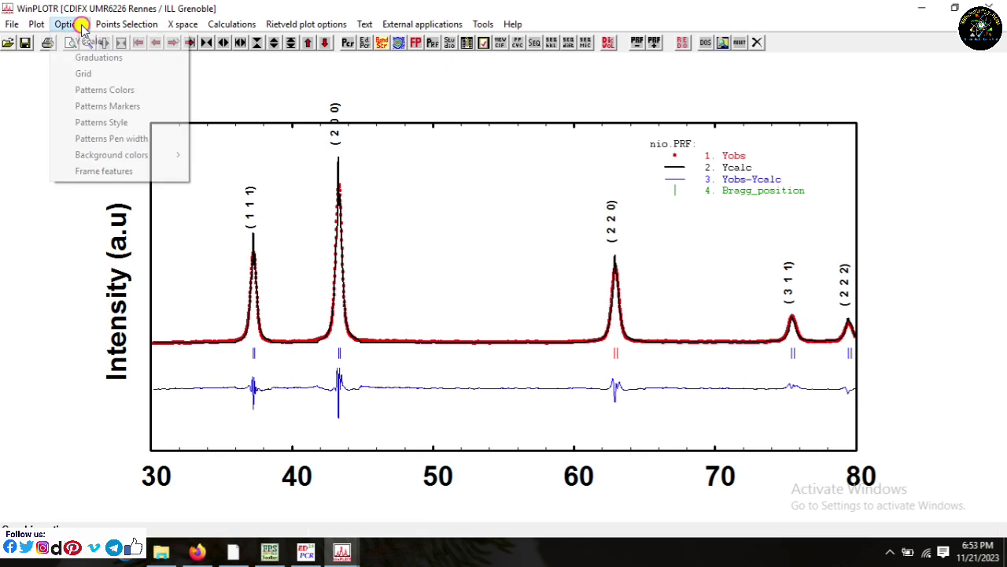
left_click(106, 106)
left_click(36, 137)
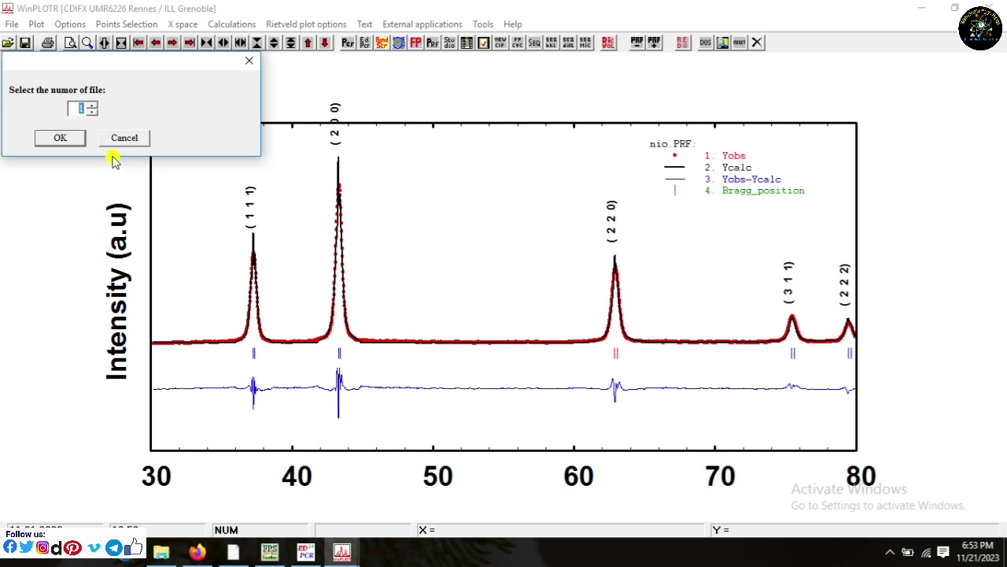
left_click(77, 140)
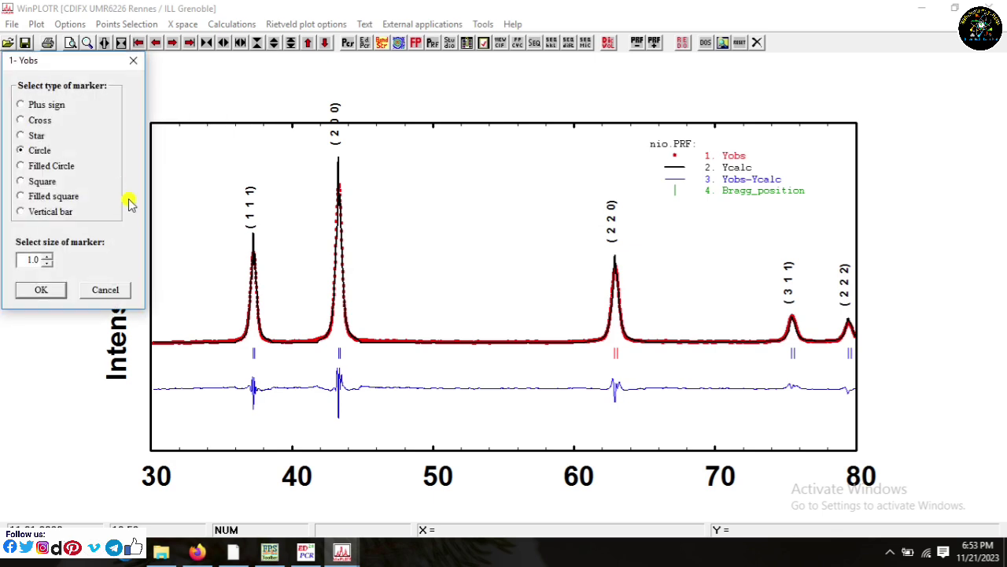
left_click(41, 290)
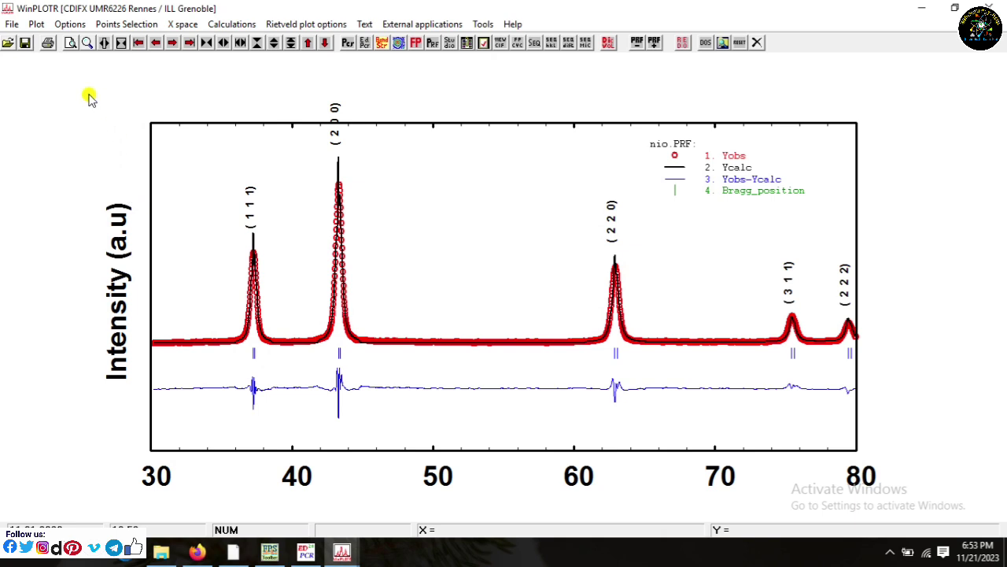
Step: Export the plot as a bitmap file named NiO in the NiO folder
left_click(14, 24)
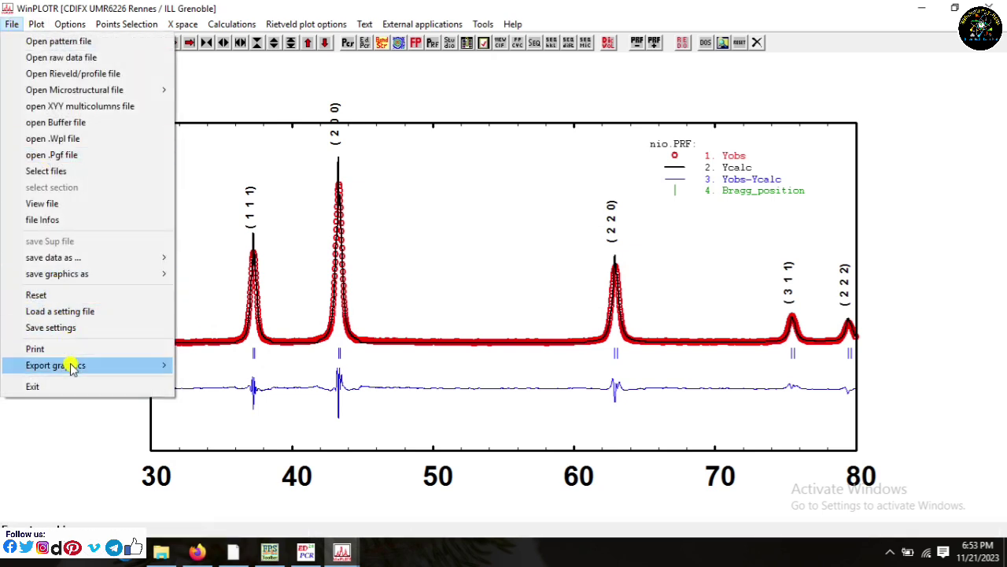
mouse_move(72, 367)
left_click(248, 398)
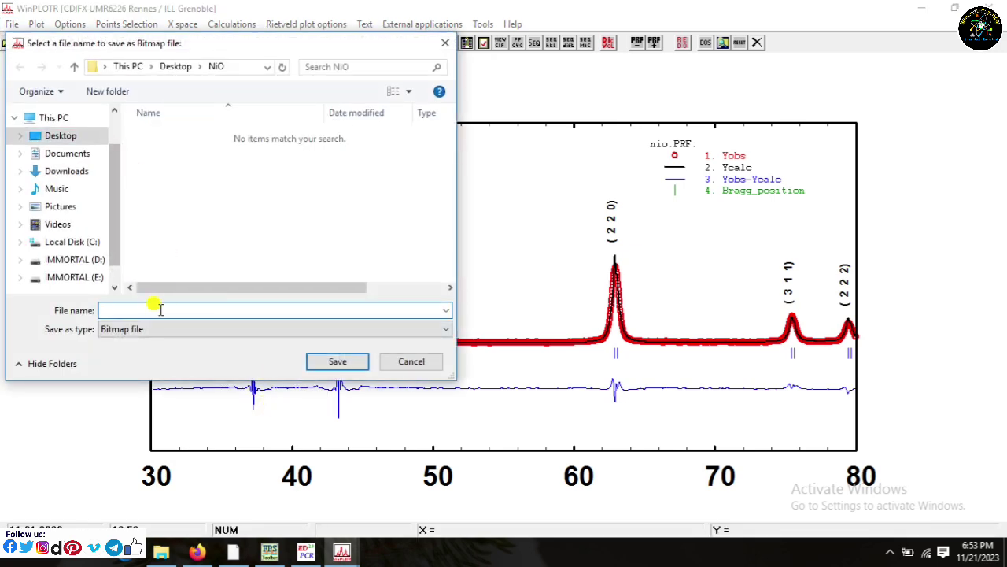
type("nio")
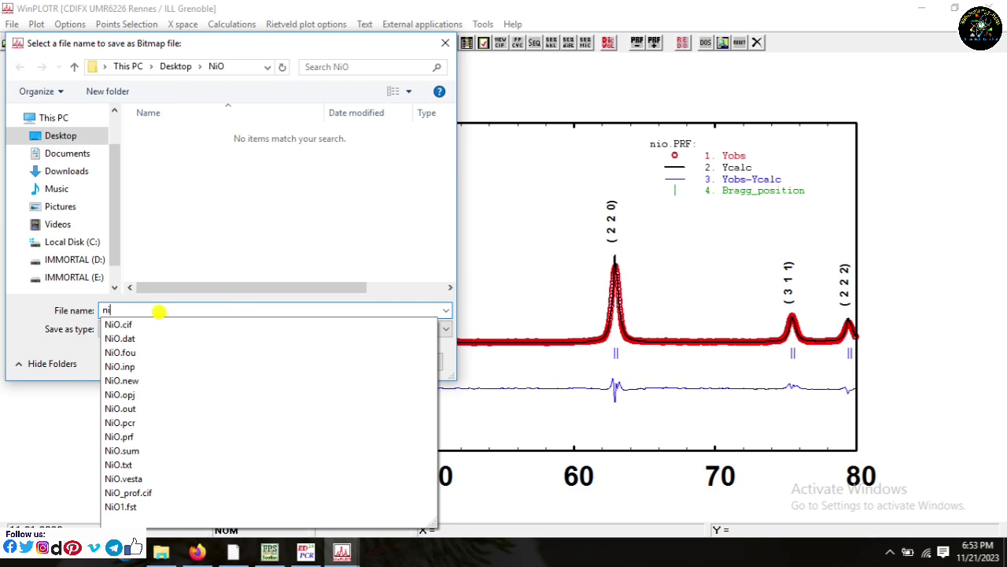
left_click(163, 323)
left_click(160, 310)
key("BackSpace")
key("BackSpace")
key("BackSpace")
key("BackSpace")
left_click(244, 252)
left_click(331, 362)
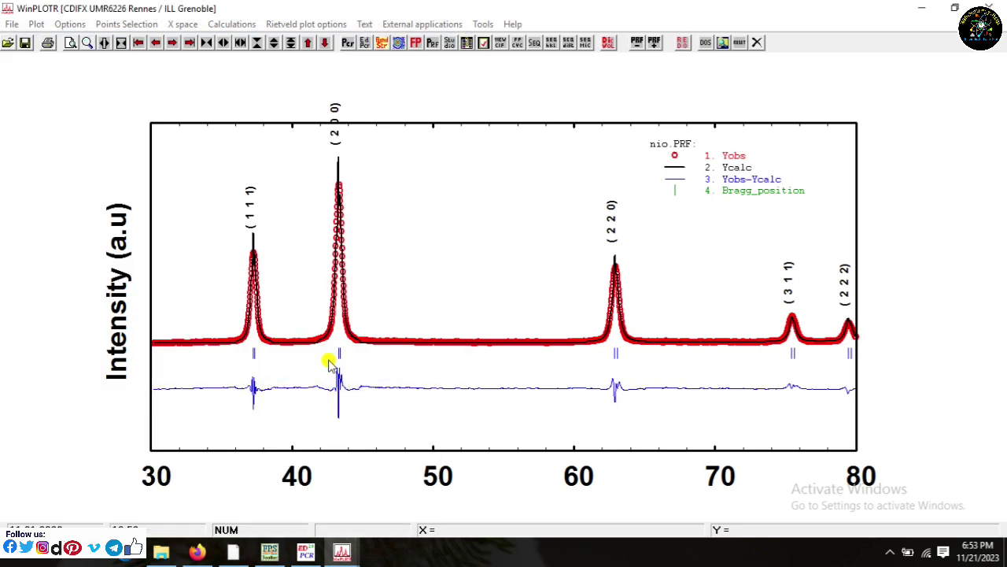
Step: Launch the BMP viewer to inspect the whole exported plot image, and close it
left_click(560, 317)
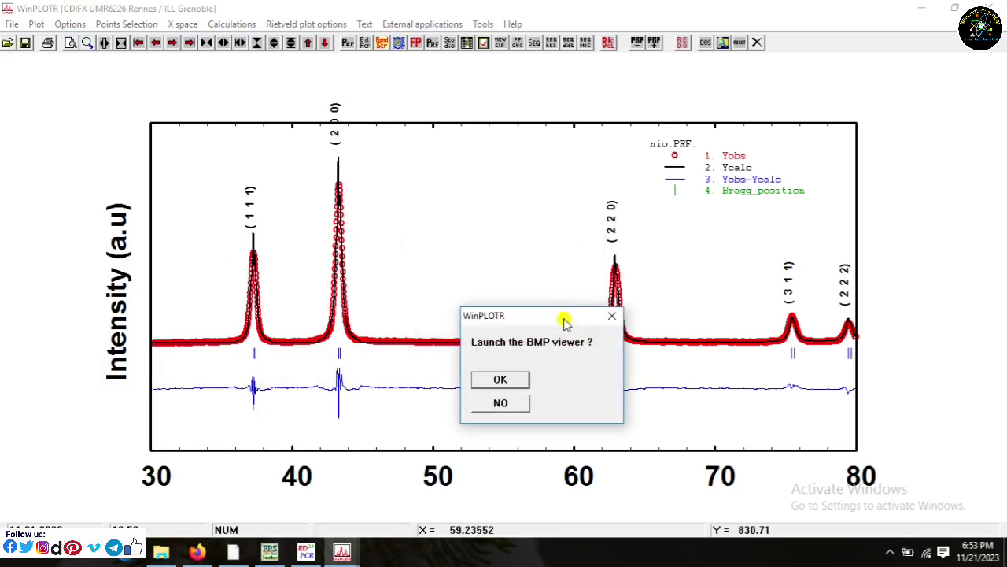
left_click(500, 379)
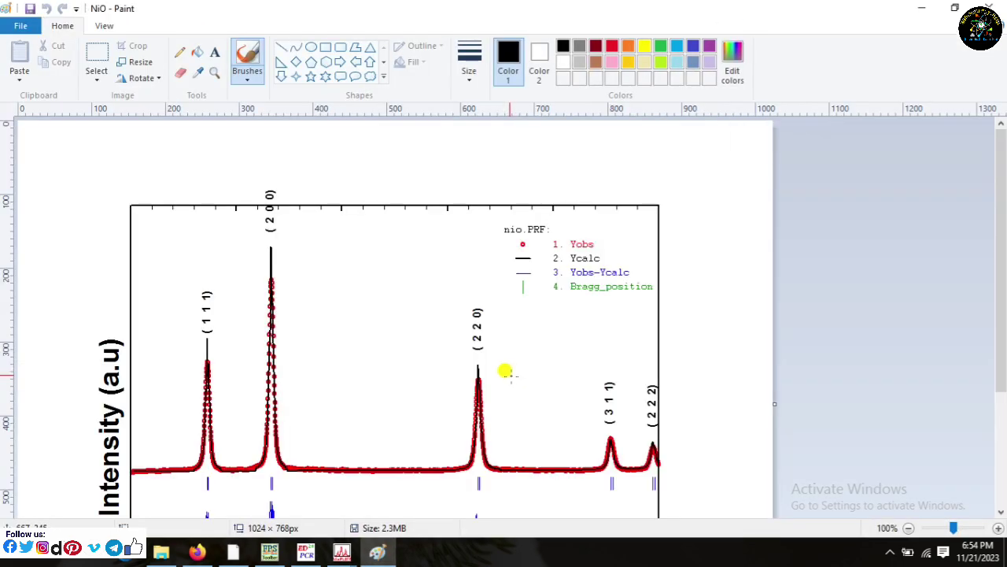
scroll(336, 324, "down", 3)
scroll(335, 331, "up", 3)
left_click(989, 7)
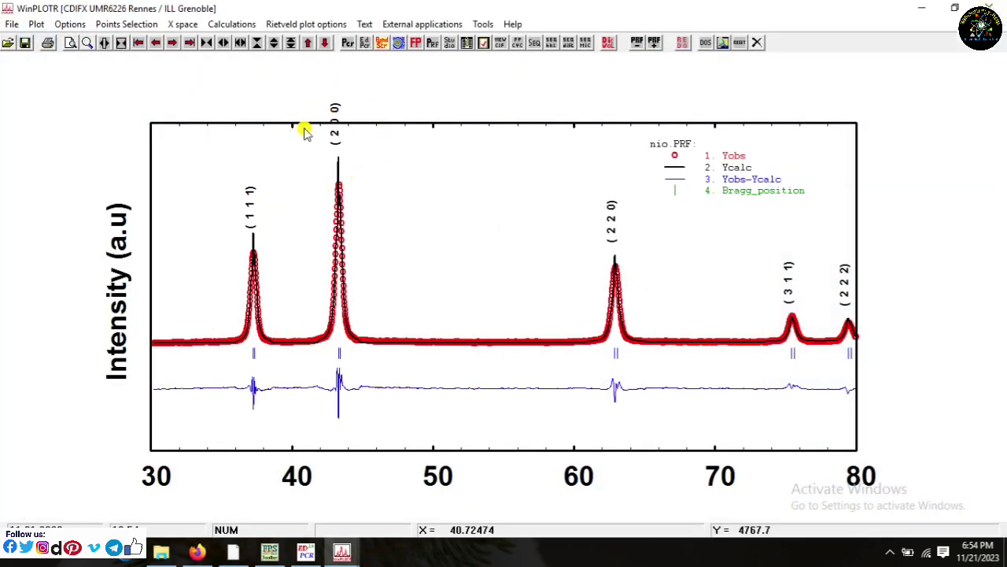
Step: Shrink the pattern vertically so the (2 0 0) label fits inside the frame, and export the plot again over the NiO bitmap
left_click(275, 46)
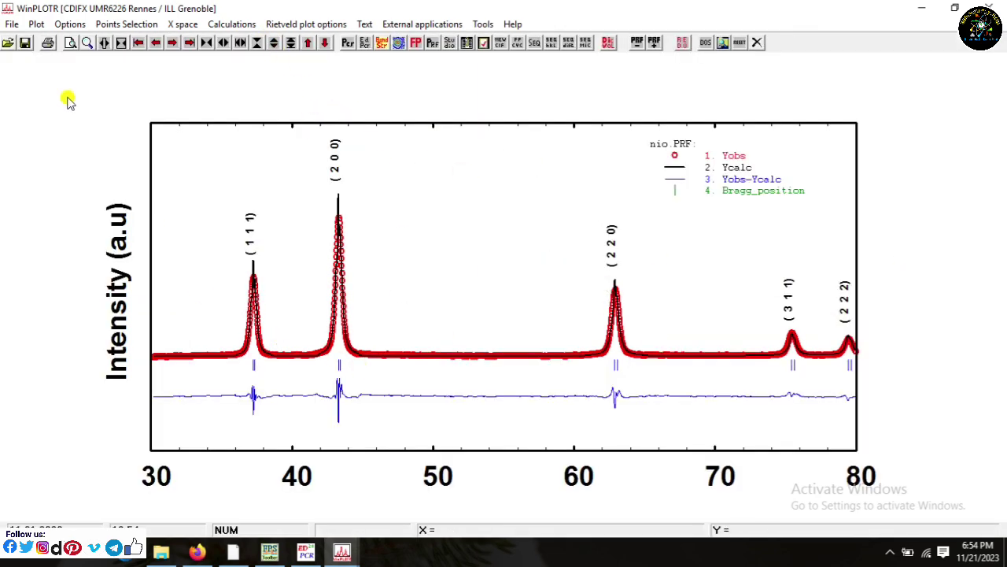
left_click(12, 23)
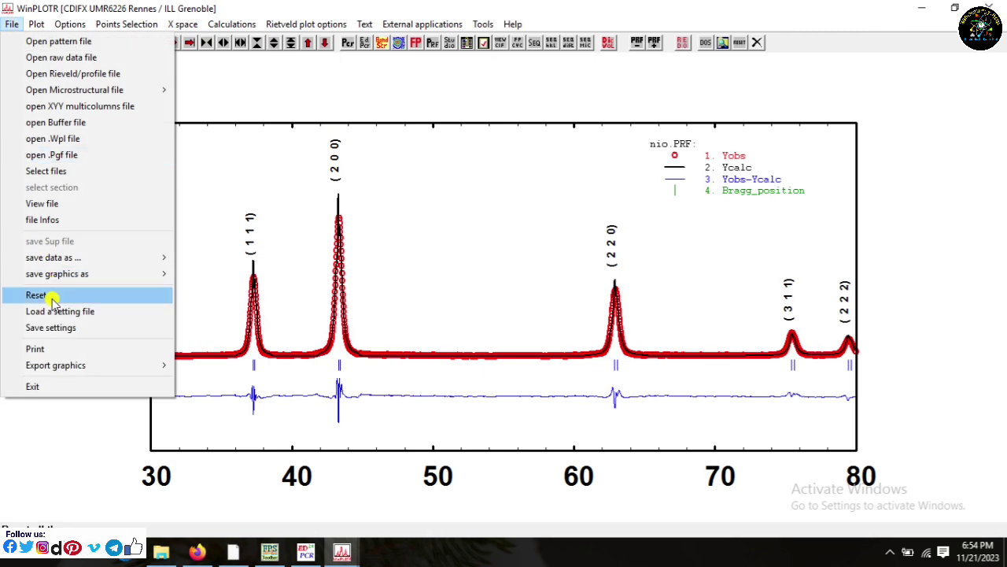
mouse_move(61, 366)
left_click(233, 397)
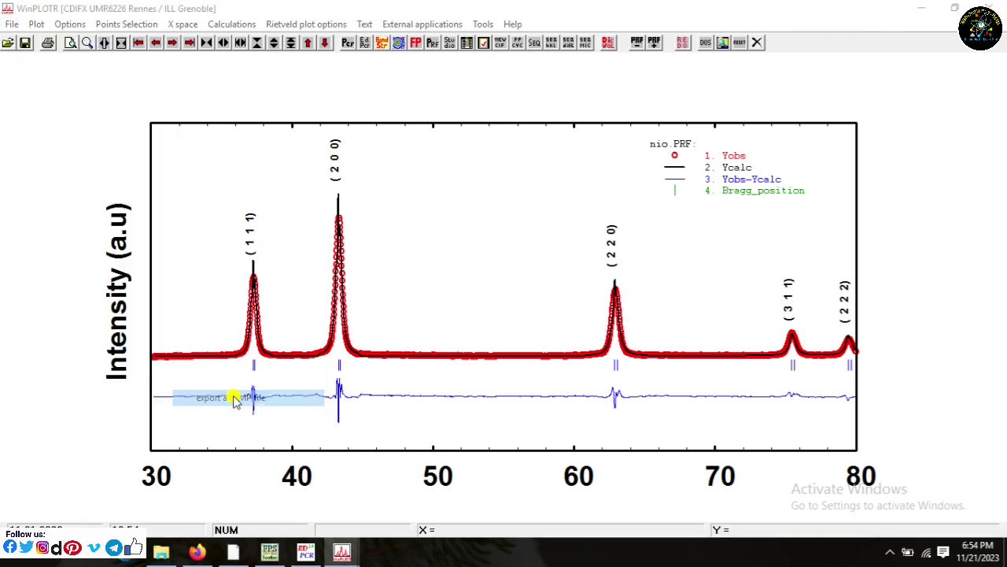
left_click(206, 150)
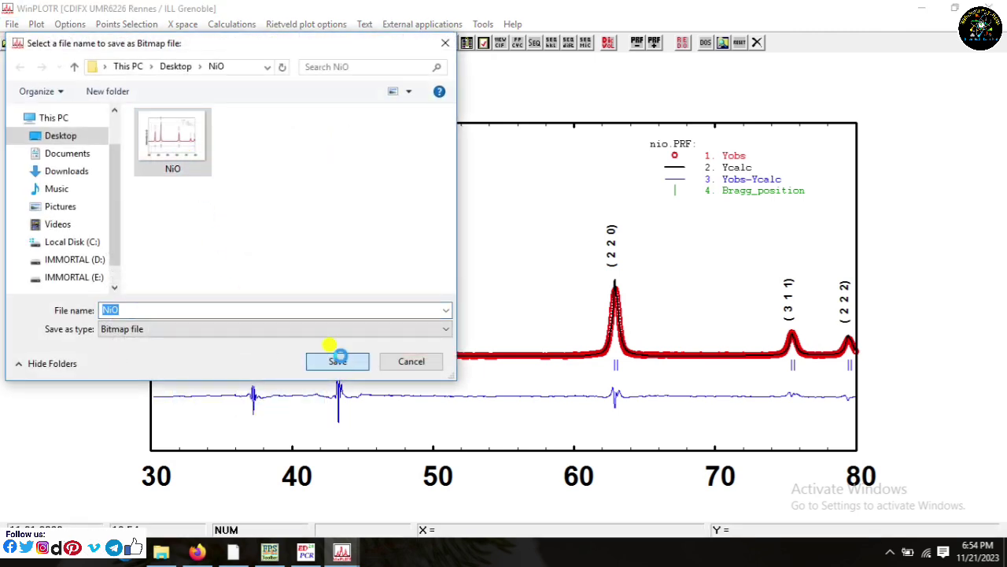
left_click(337, 361)
left_click(549, 281)
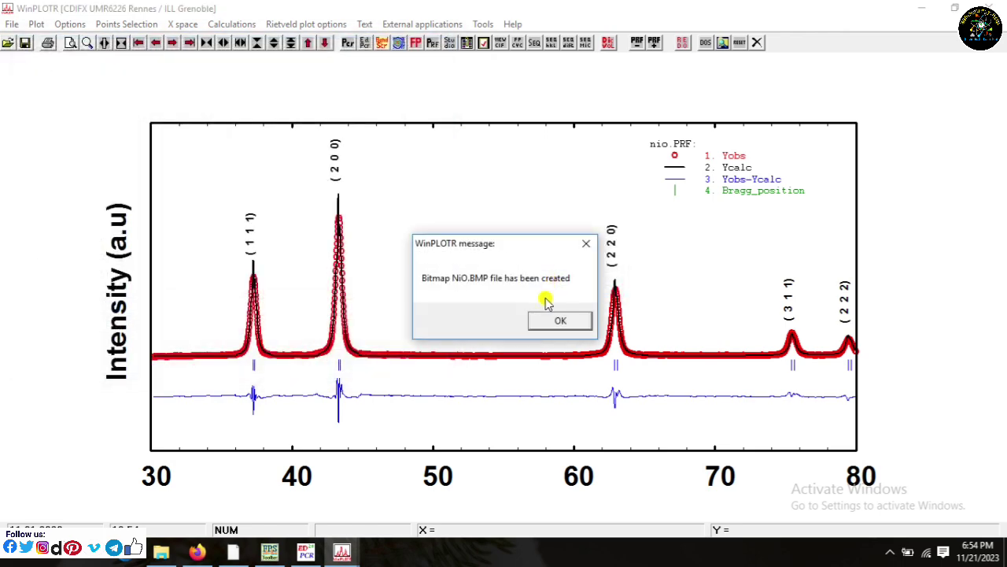
left_click(553, 323)
Step: Open the exported bitmap in Paint and add the text 2(Degree) below the X axis in bold 28-point Times New Roman
left_click(514, 378)
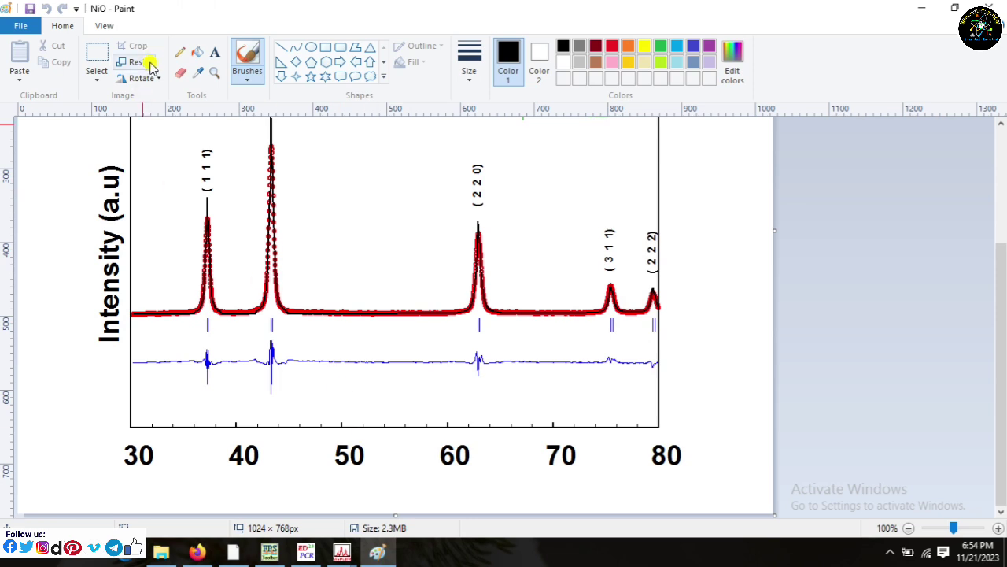
left_click(214, 52)
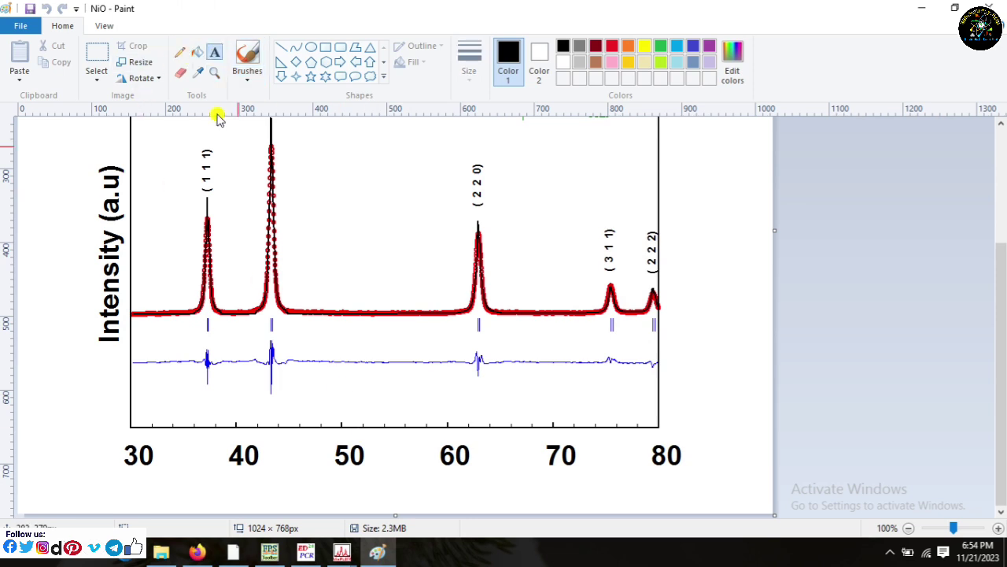
left_click(333, 481)
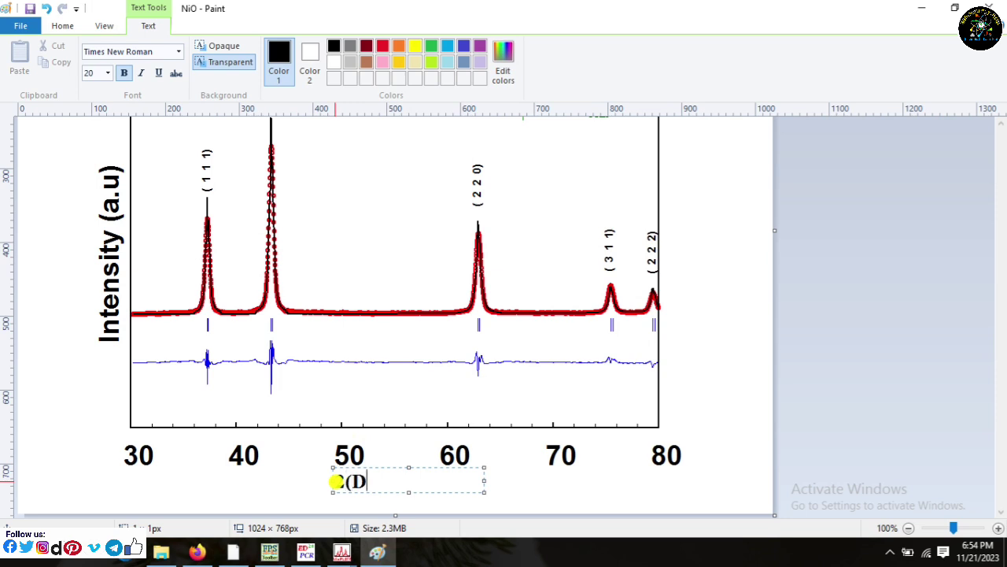
type("2(Degree)")
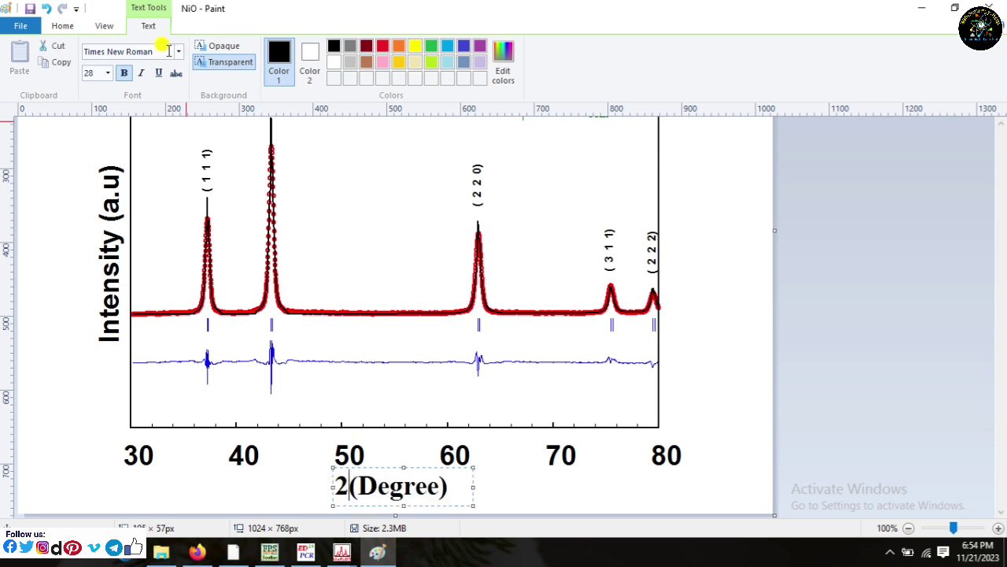
Step: Insert a θ in the Symbol font after the 2 so the axis title reads 2θ(Degree), and centre it under the axis
left_click(181, 52)
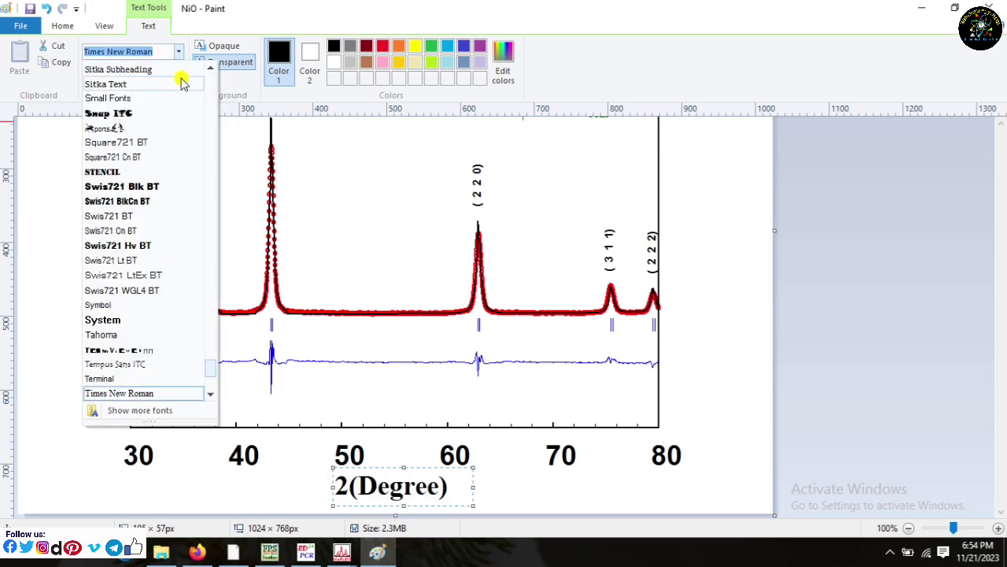
left_click(128, 305)
type("q")
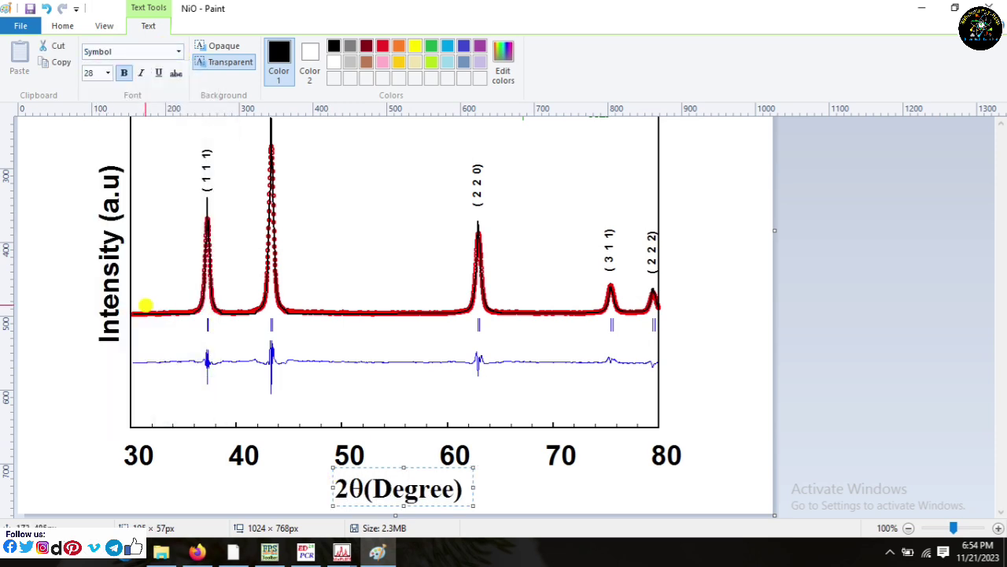
left_click_drag(427, 466, 422, 460)
left_click(489, 477)
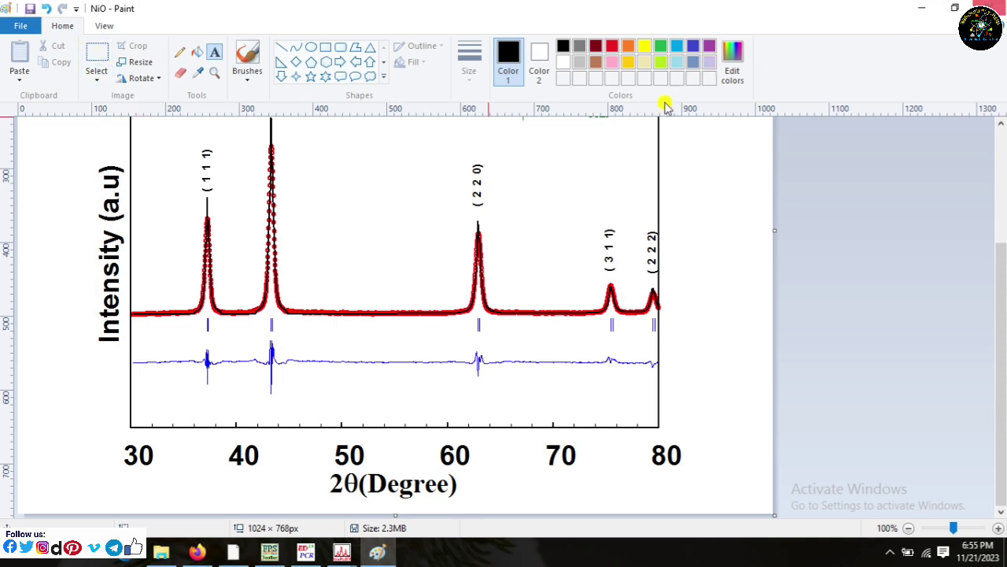
Step: Check the whole labelled image at 50% zoom, save it, and close Paint
scroll(646, 209, "up", 5)
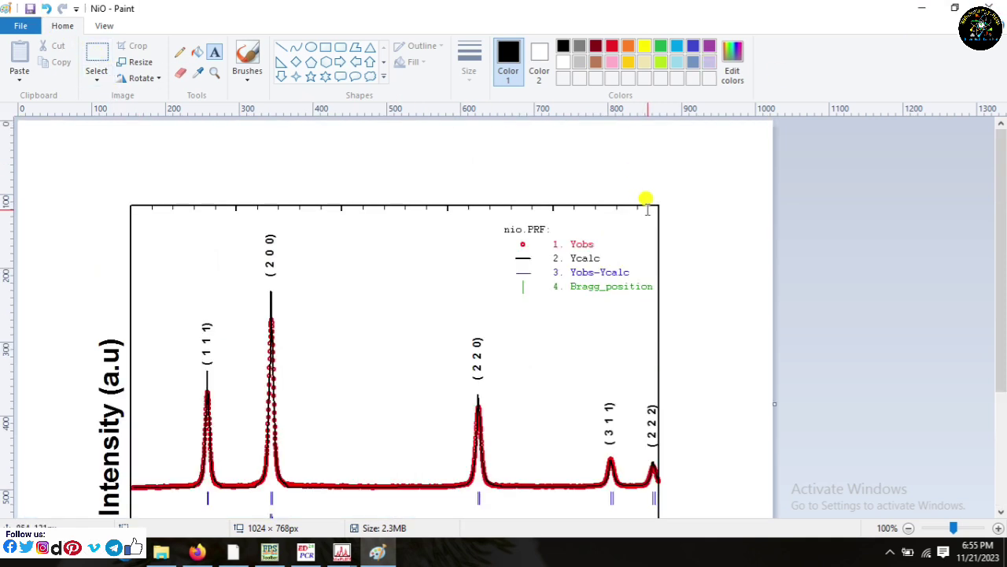
left_click(102, 25)
left_click(47, 75)
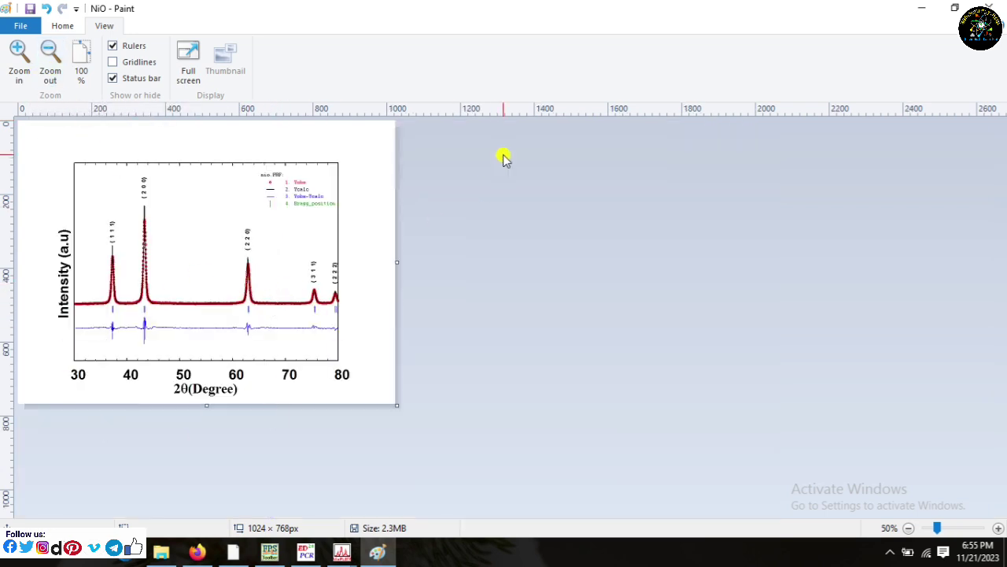
left_click(30, 9)
left_click(989, 8)
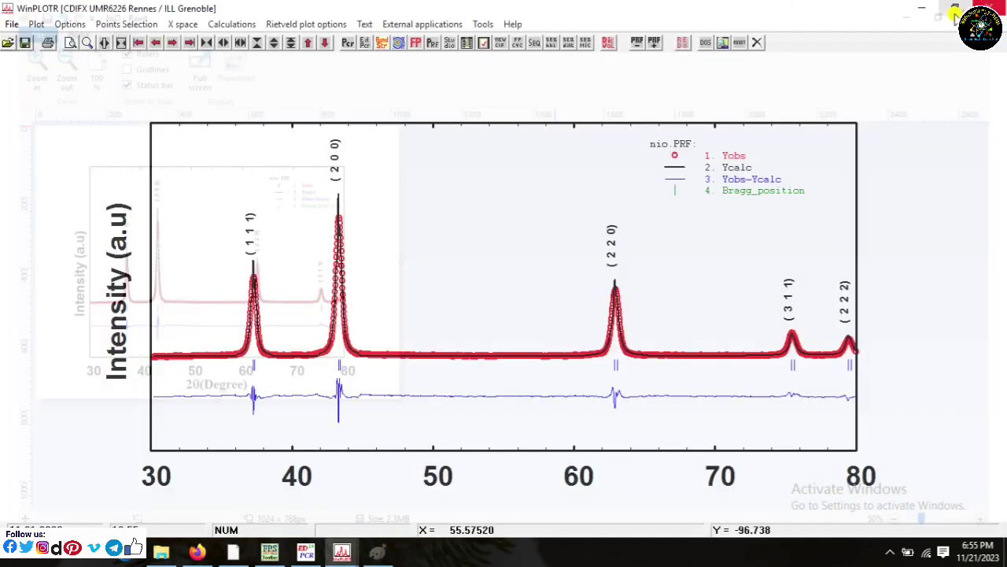
Step: Minimize the open windows and open the NiO BMP file from the desktop's NiO folder to check the labelled plot, closing it when done
left_click(925, 6)
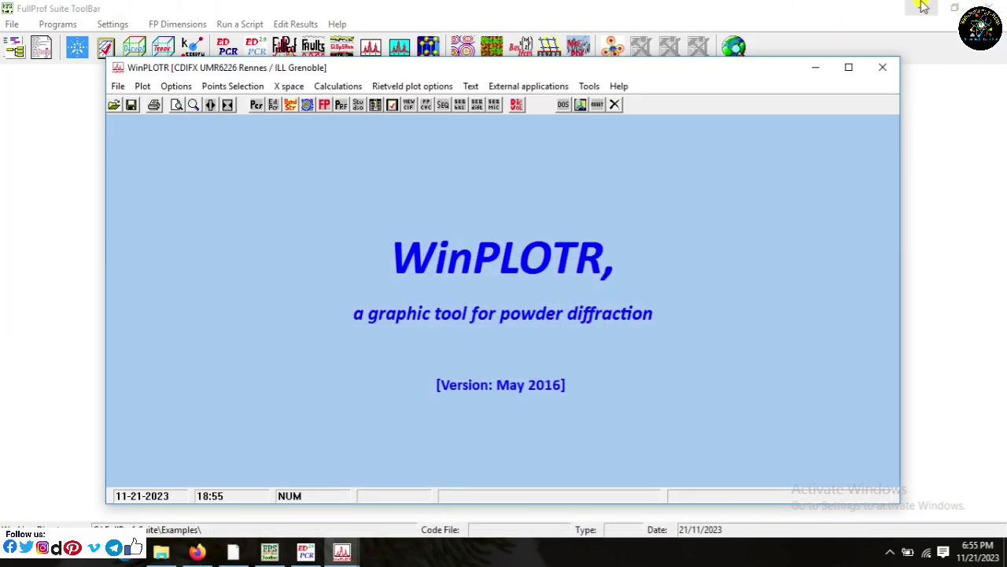
left_click(822, 69)
left_click(919, 8)
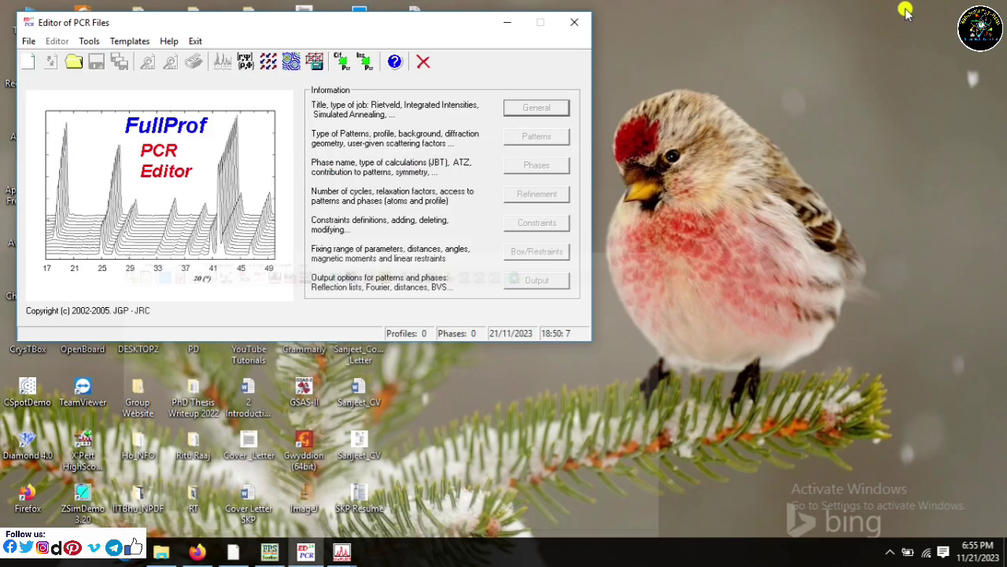
left_click(506, 23)
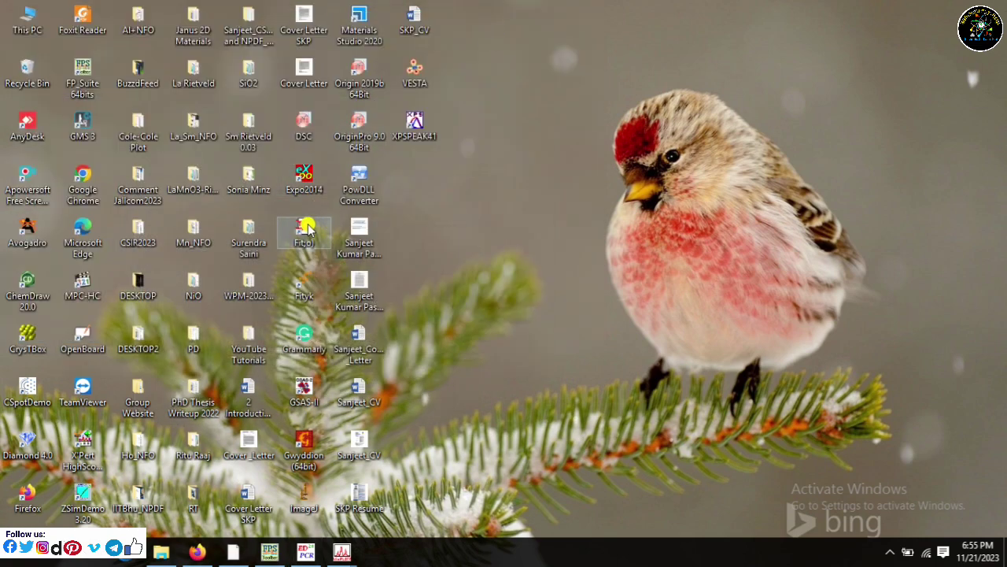
double_click(189, 291)
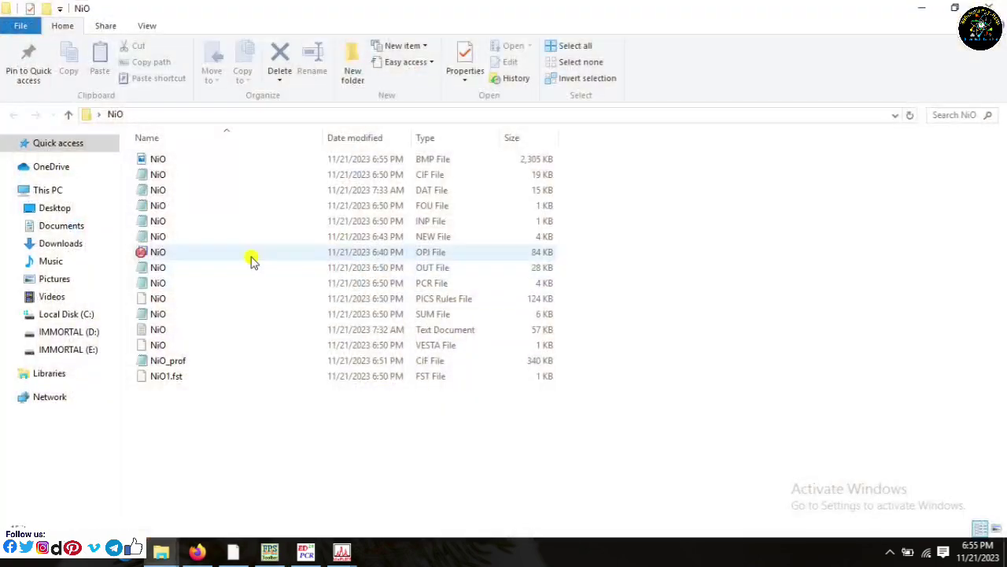
double_click(162, 162)
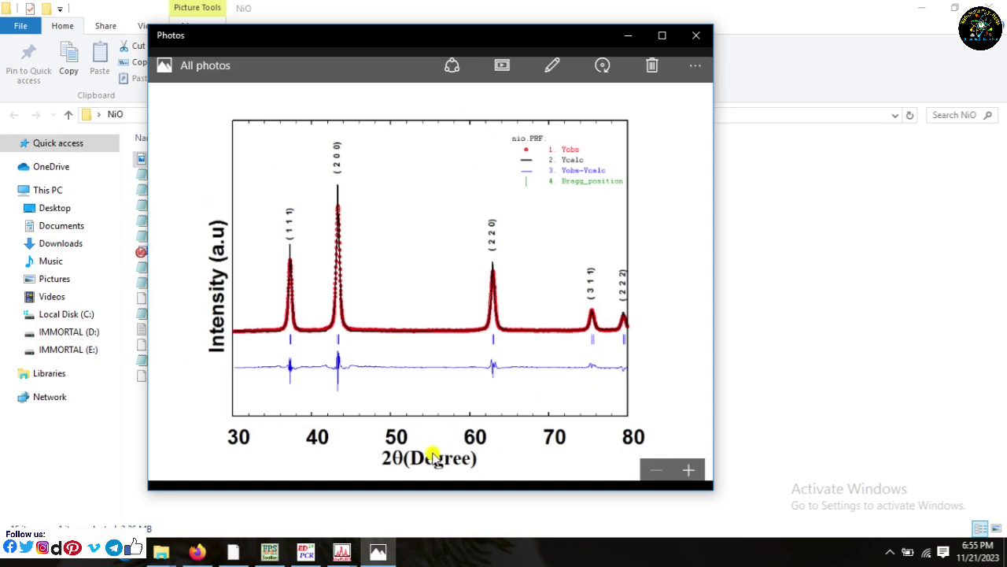
left_click(697, 35)
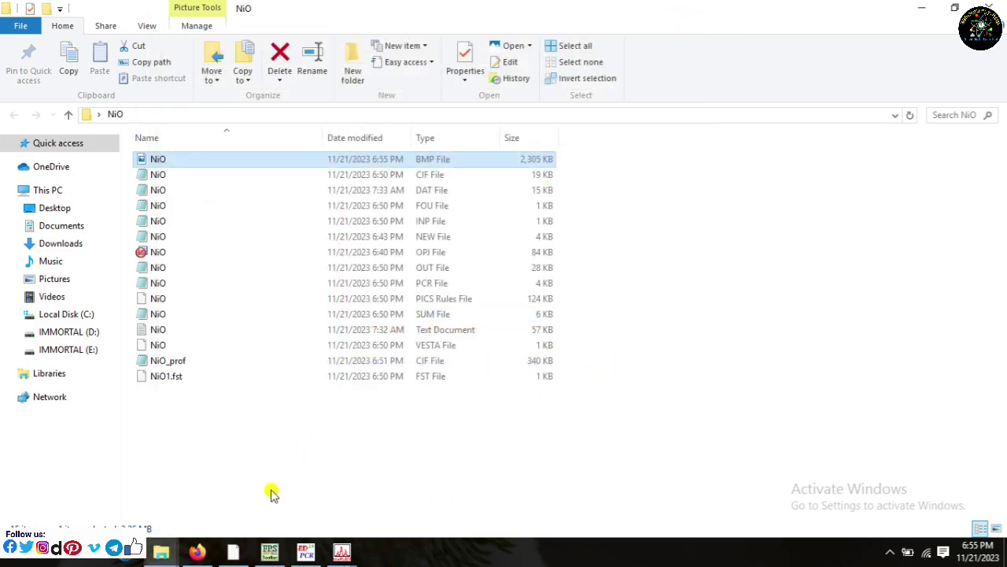
Step: Bring the FullProf Suite toolbar, the PCR editor and the WinPLOTR windows back on screen
left_click(272, 550)
left_click(303, 551)
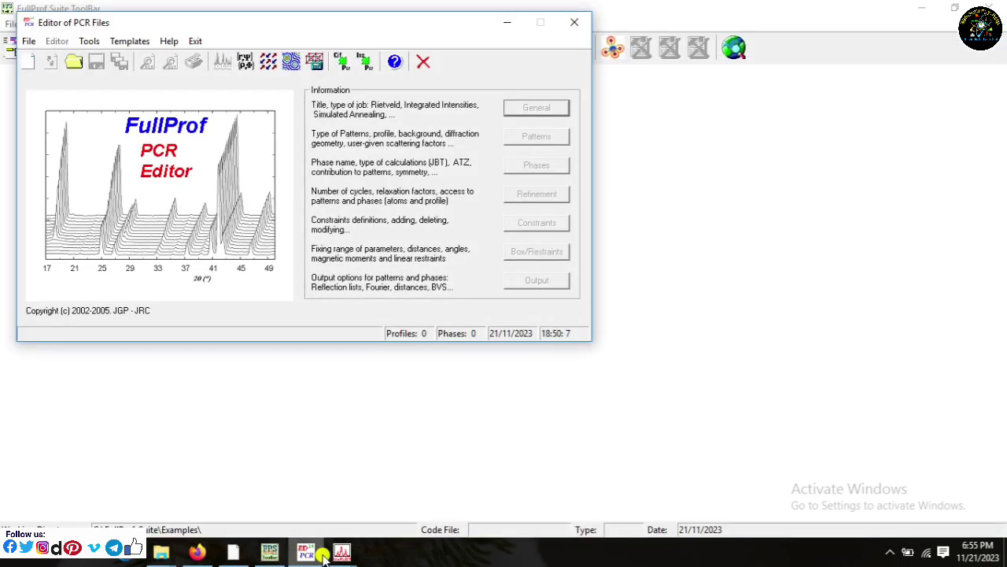
mouse_move(337, 555)
left_click(299, 512)
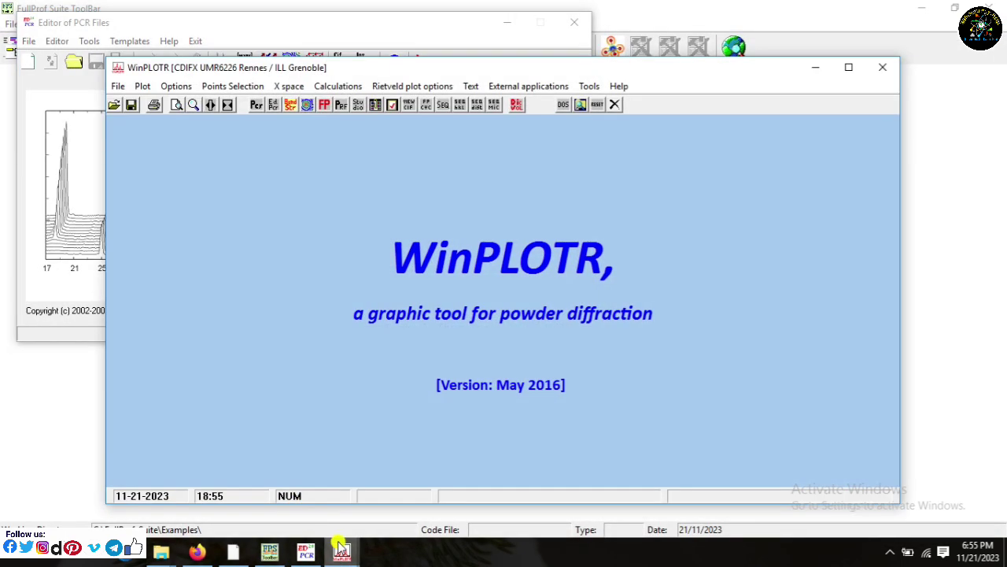
left_click(369, 518)
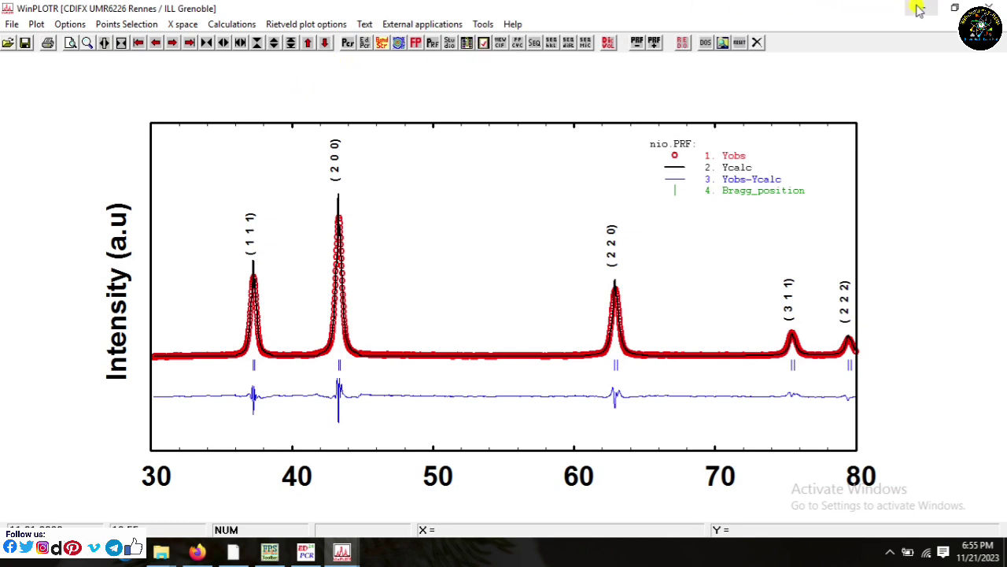
Step: Save the refined pattern data as a multicolumns file named nio in the NiO folder, keeping all X and Y columns
left_click(12, 23)
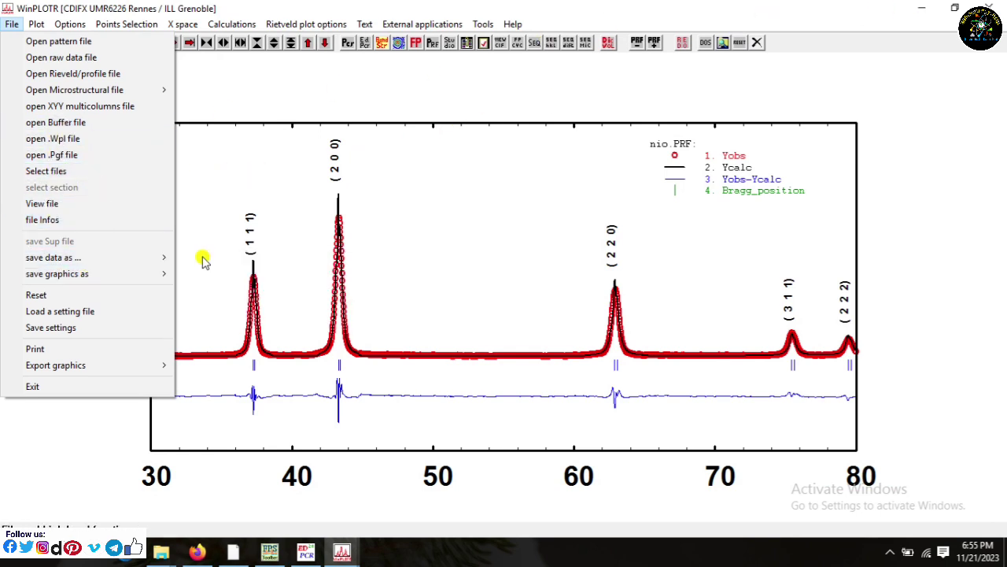
mouse_move(170, 261)
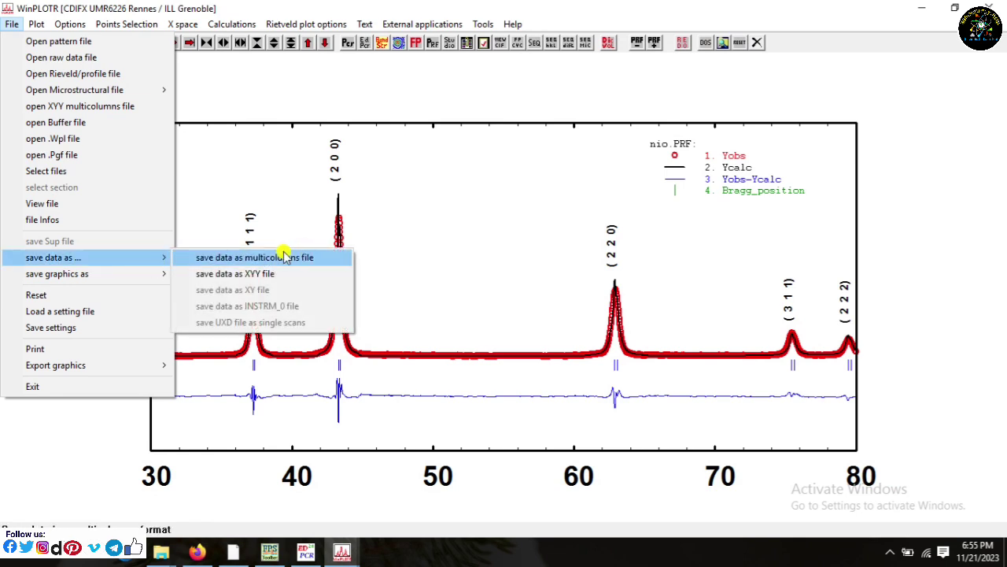
left_click(301, 261)
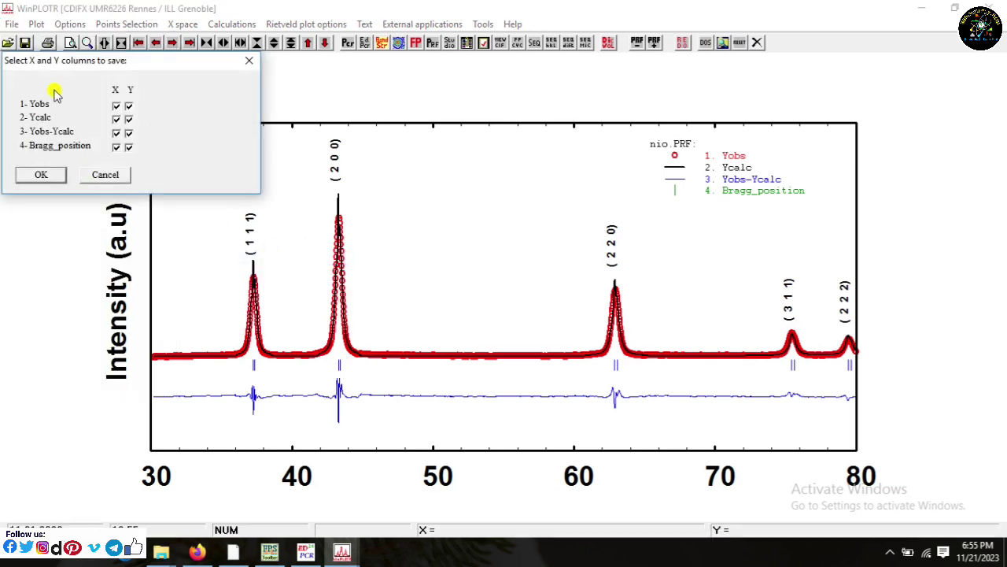
left_click(49, 175)
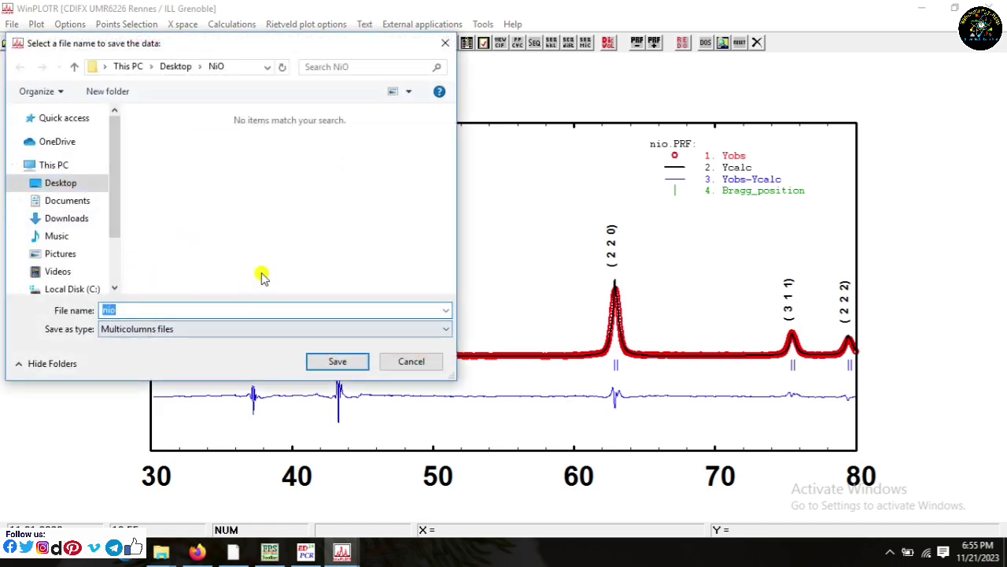
left_click(337, 361)
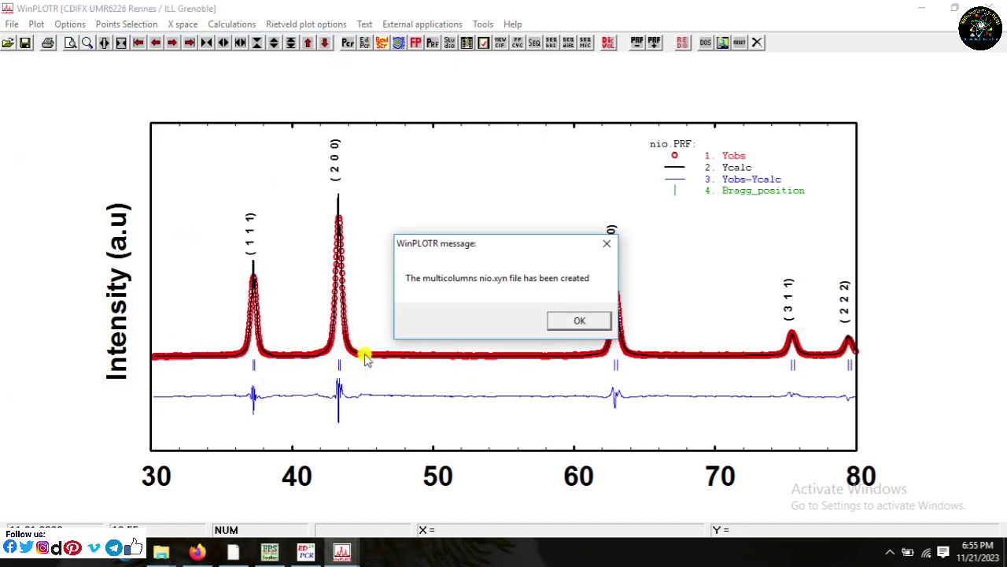
left_click(575, 323)
Step: Minimize the WinPLOTR, PCR editor and FullProf windows and locate the nio.xyn file in the NiO folder
left_click(910, 10)
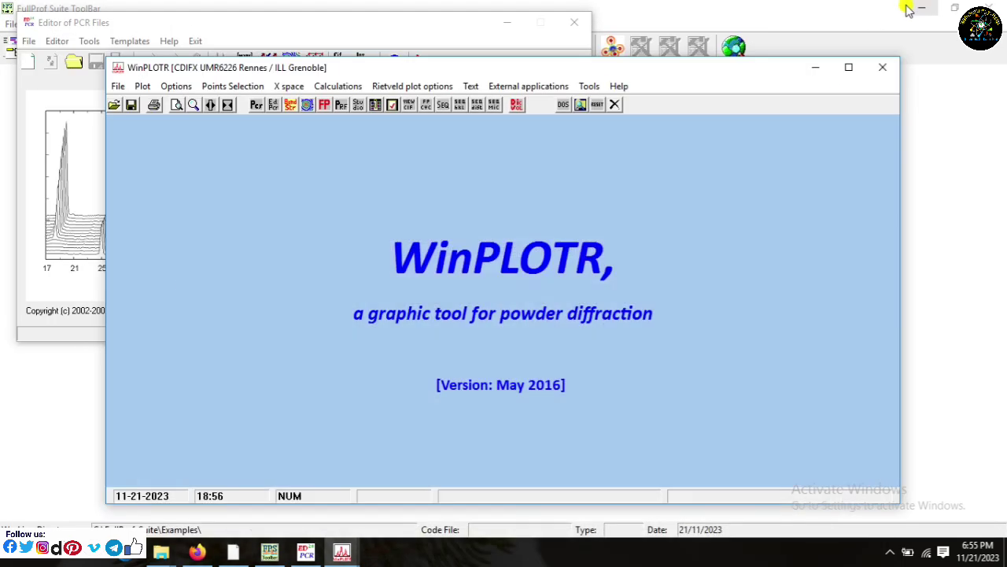
left_click(817, 68)
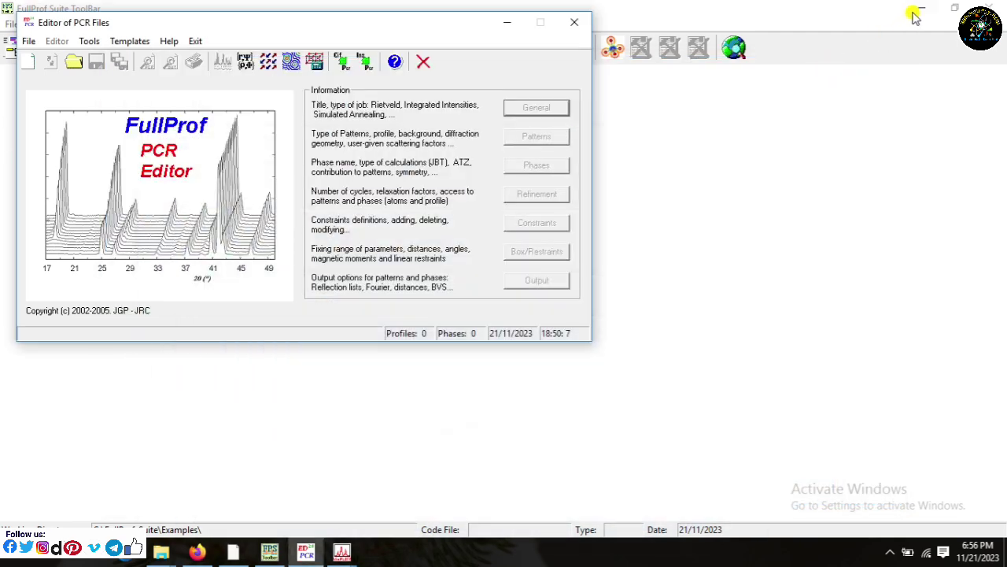
left_click(910, 14)
left_click(507, 23)
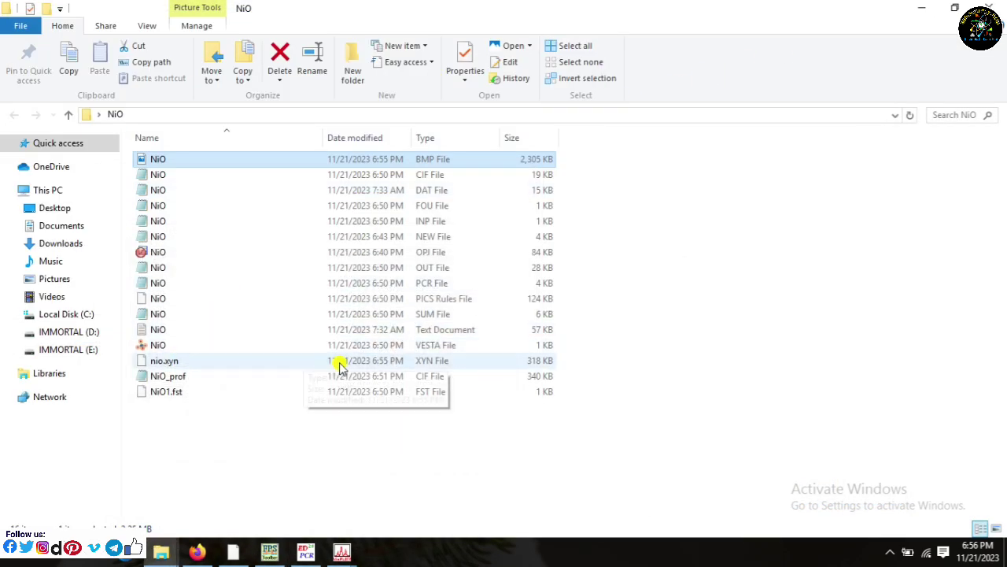
left_click(427, 360)
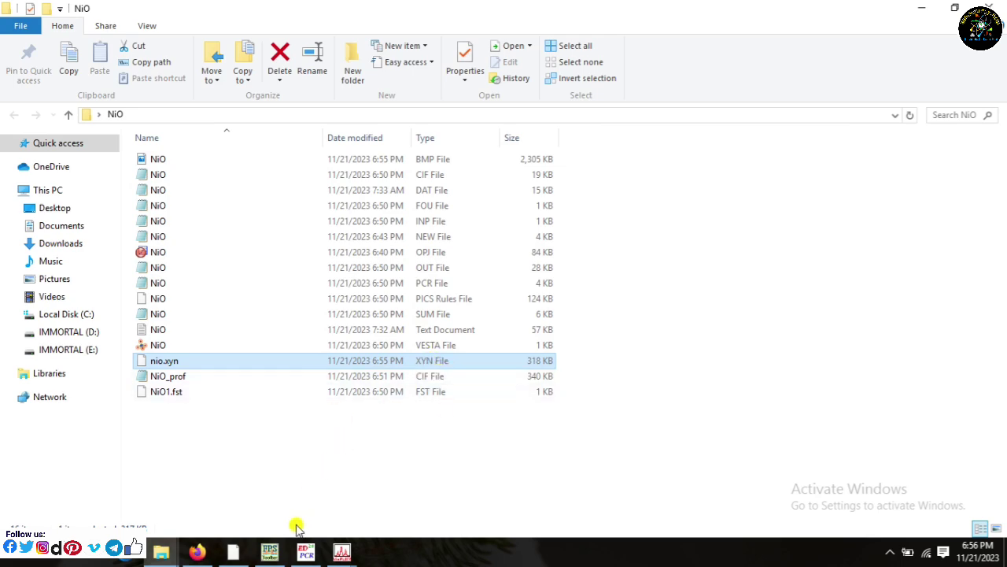
left_click(927, 8)
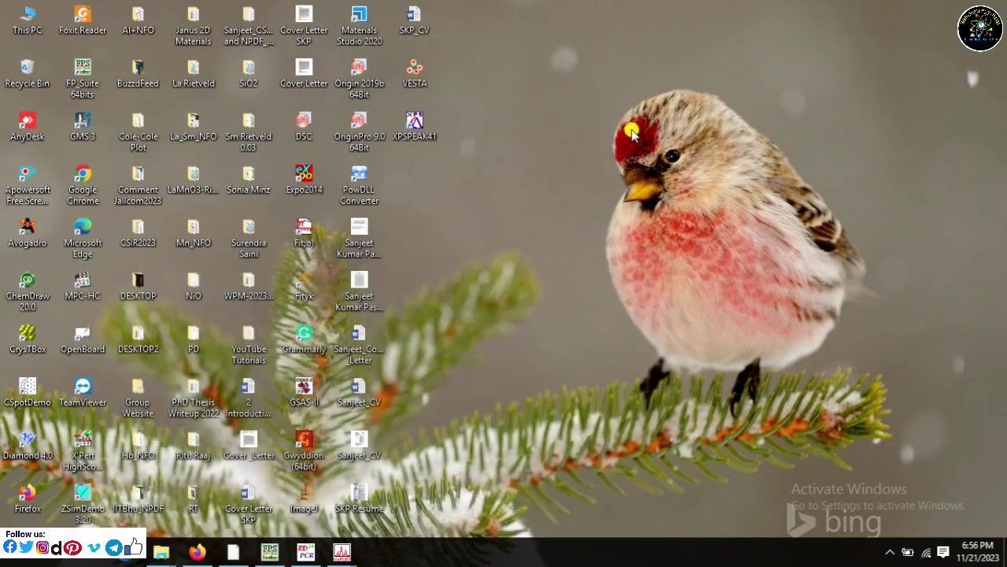
Step: Launch OriginPro 9.0 64Bit, maximize the empty workbook, and arrange the program window beside the desktop's NiO folder
double_click(360, 130)
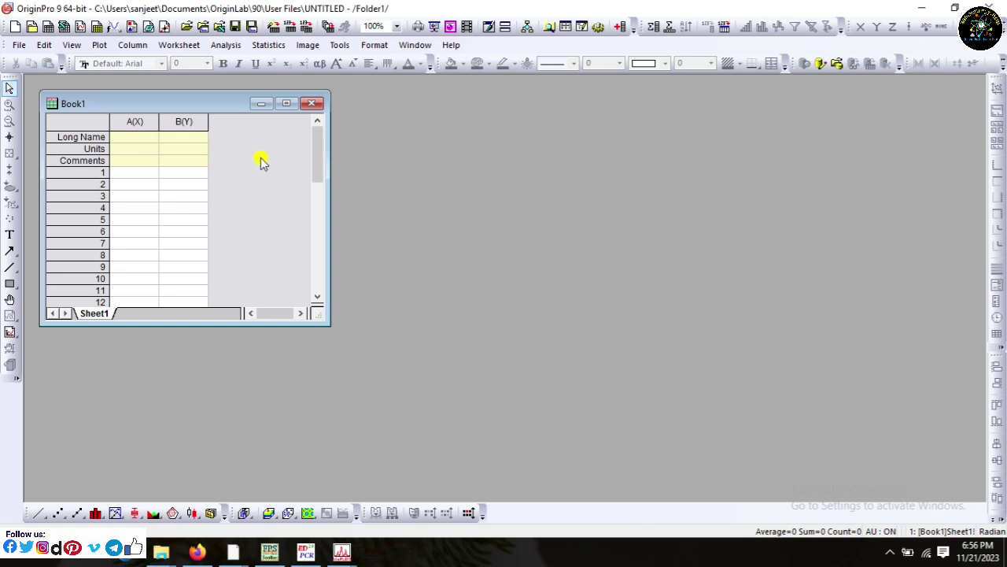
left_click(286, 103)
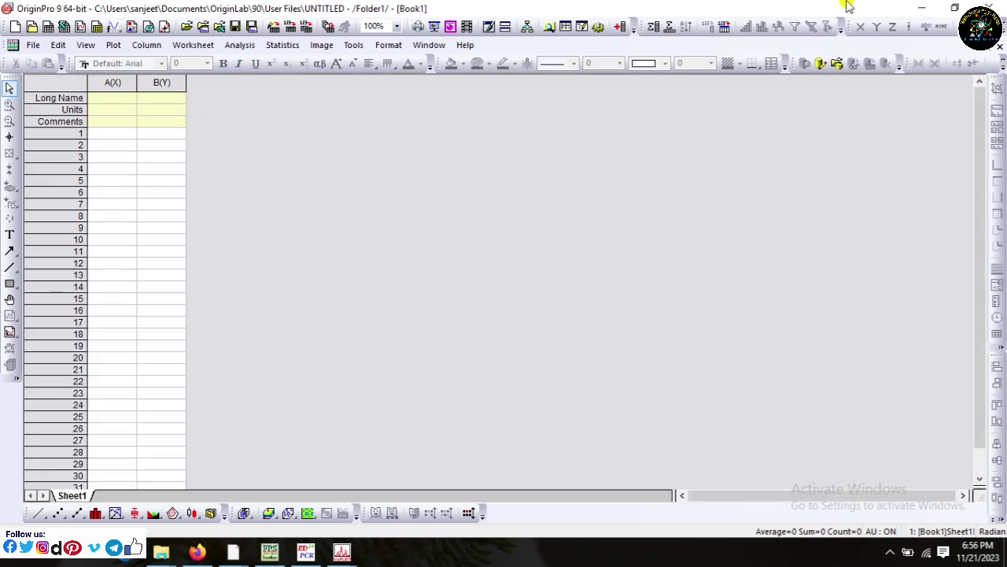
double_click(869, 5)
left_click_drag(568, 12, 842, 63)
double_click(194, 291)
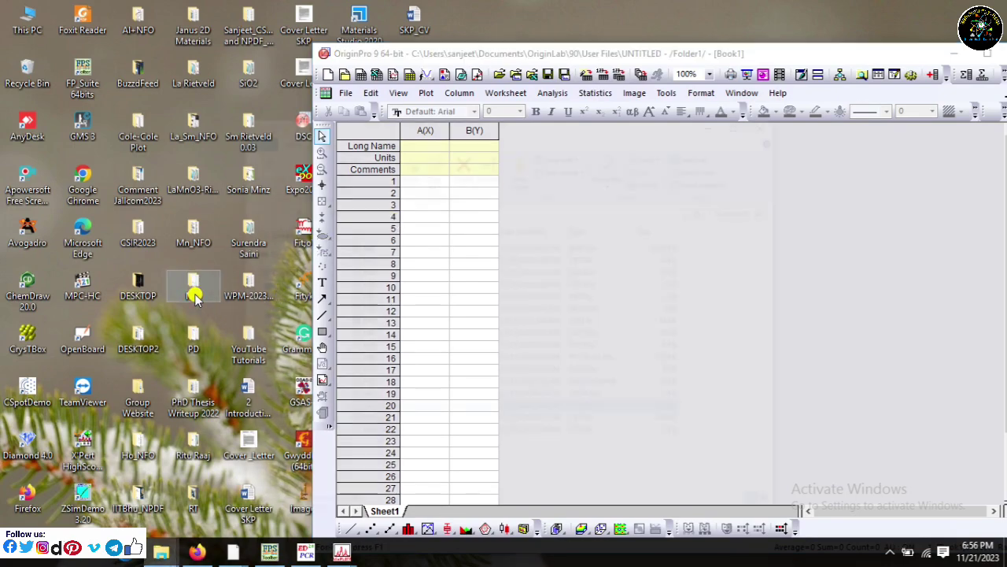
left_click_drag(625, 18, 270, 26)
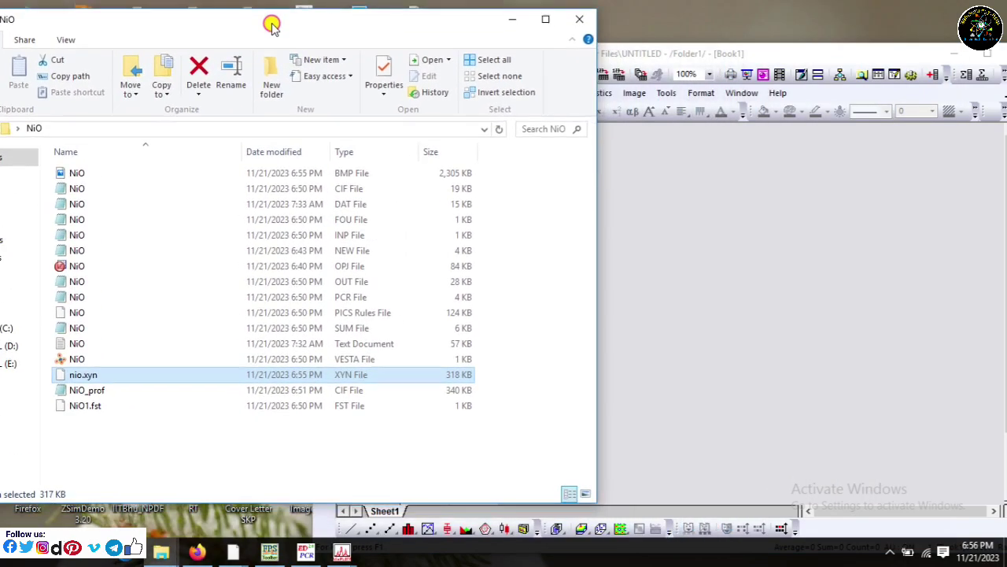
left_click_drag(747, 49, 1003, 24)
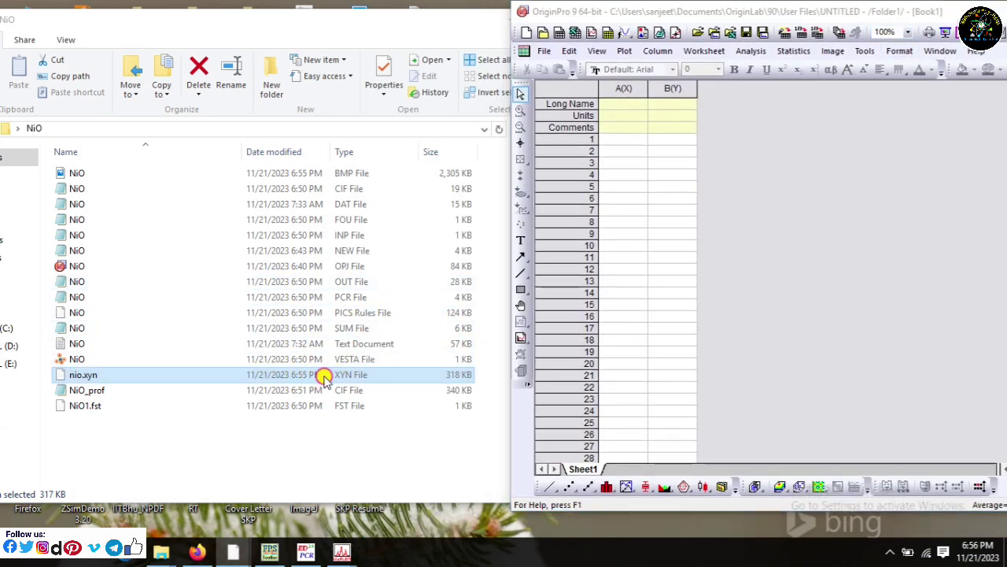
Step: Import nio.xyn from the NiO folder into the empty workbook through the Import Wizard with its default ASCII settings
left_click_drag(663, 246, 665, 244)
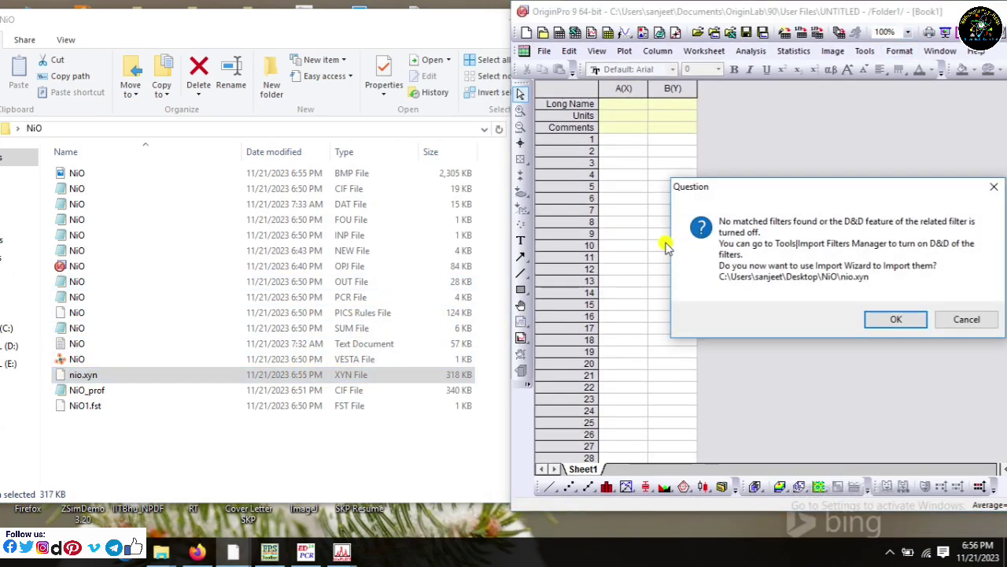
left_click(898, 317)
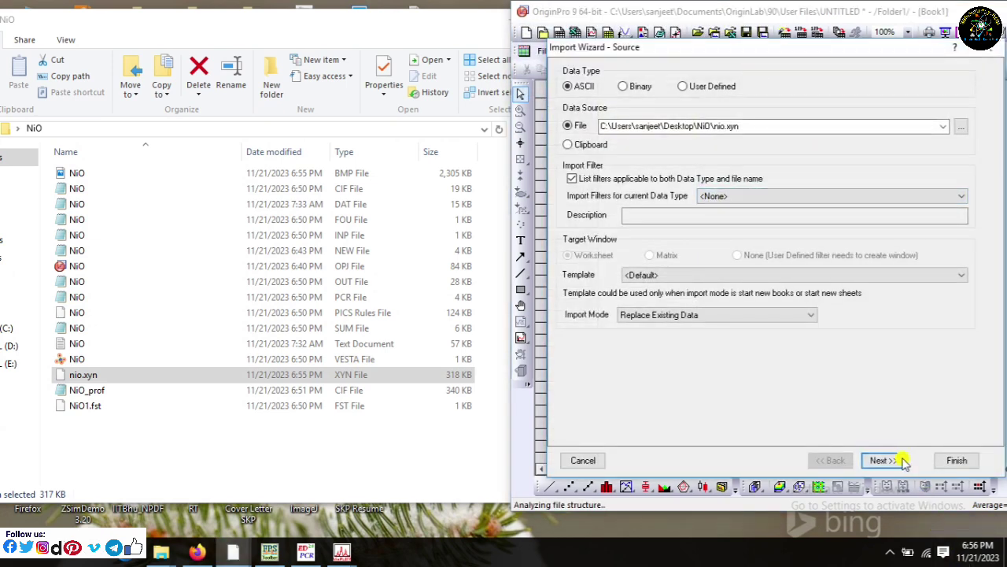
left_click(879, 460)
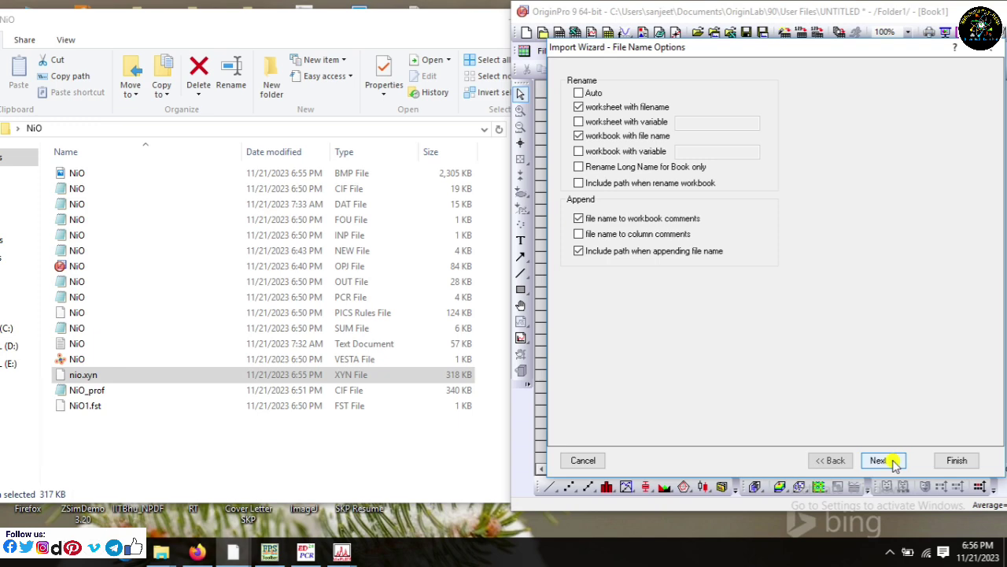
left_click(879, 460)
left_click(879, 461)
left_click(879, 460)
left_click(879, 460)
left_click(879, 461)
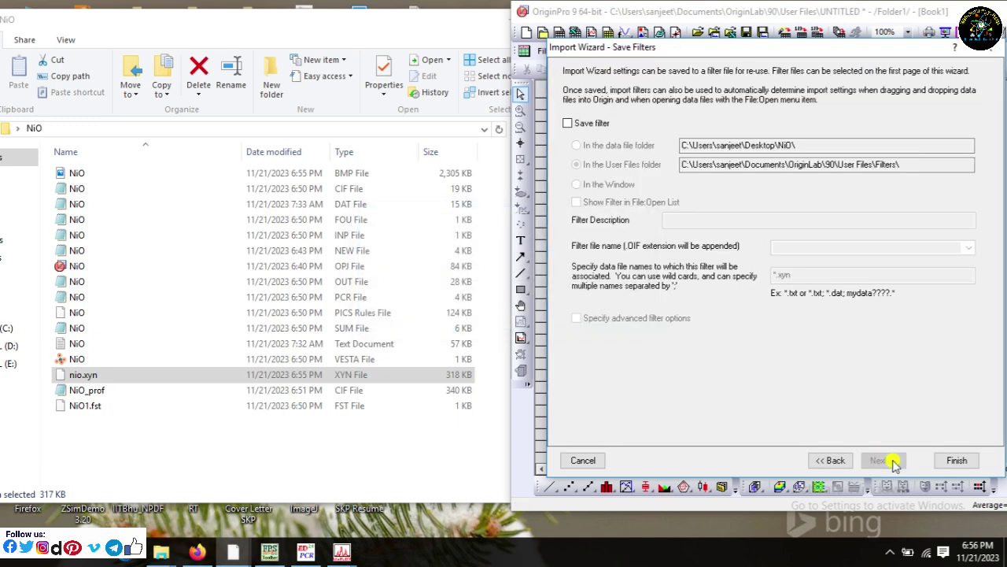
left_click(960, 460)
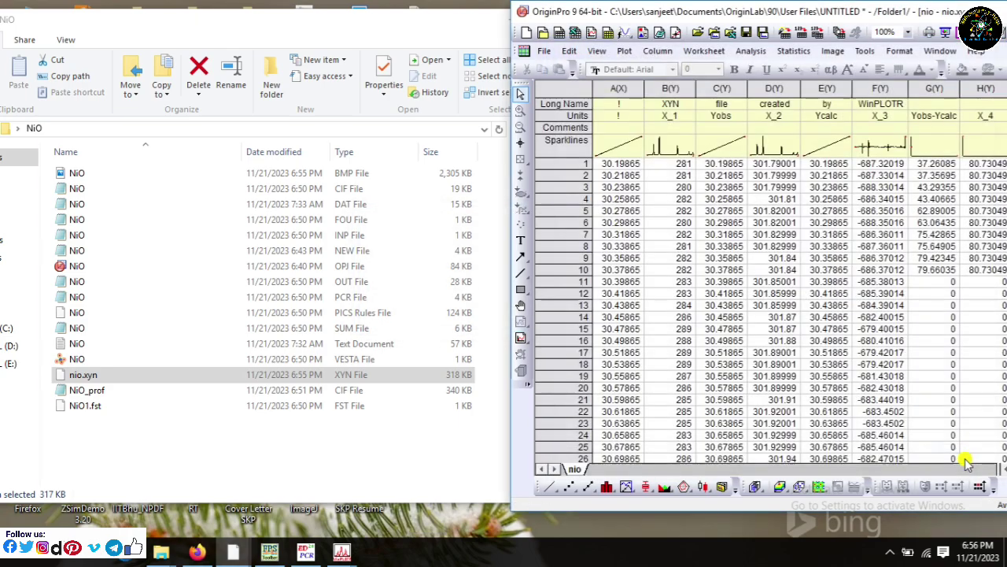
Step: Maximize OriginPro and delete the repeated angle columns C and E from the imported worksheet
left_click_drag(708, 11, 401, 11)
left_click(925, 11)
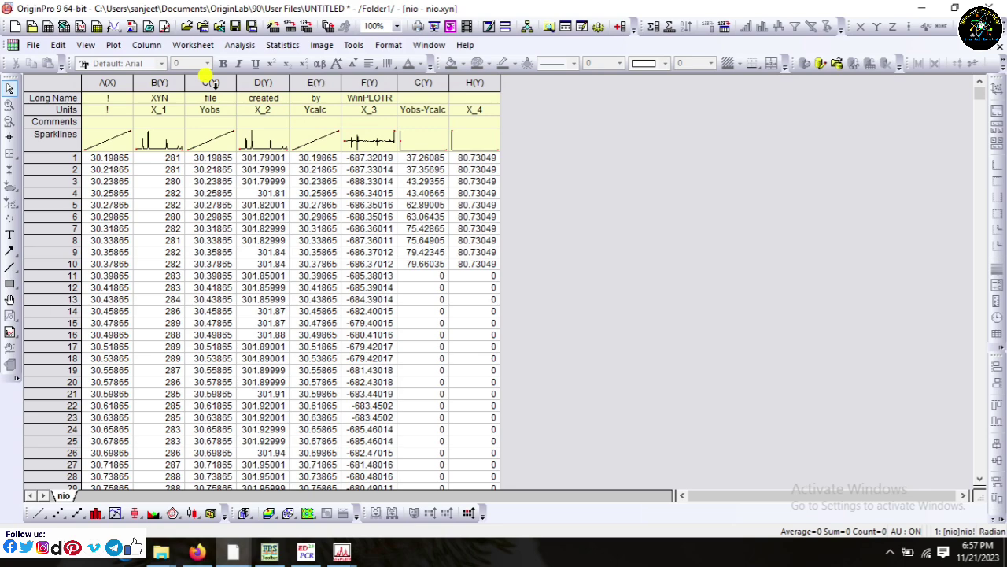
left_click(211, 82)
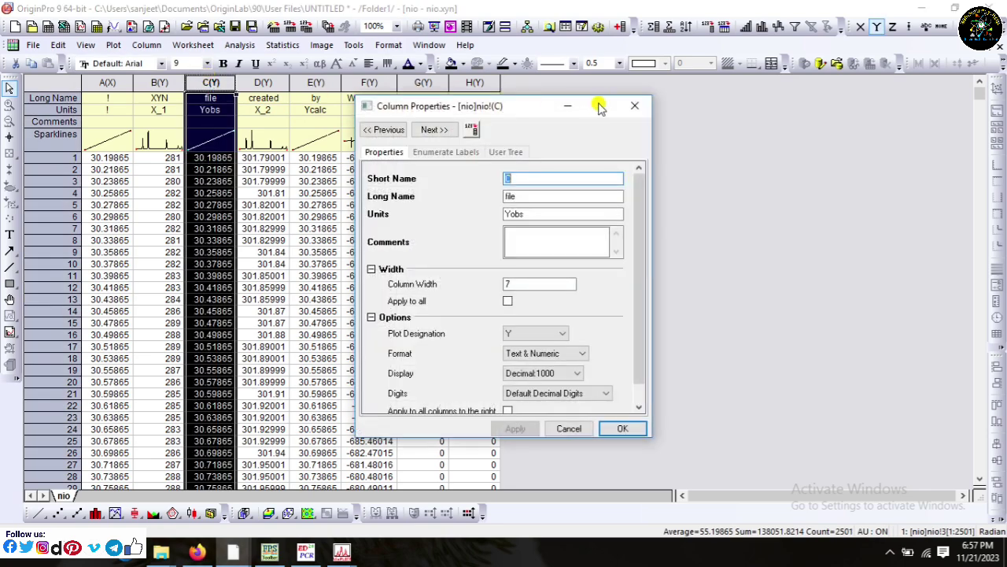
left_click(642, 99)
right_click(213, 78)
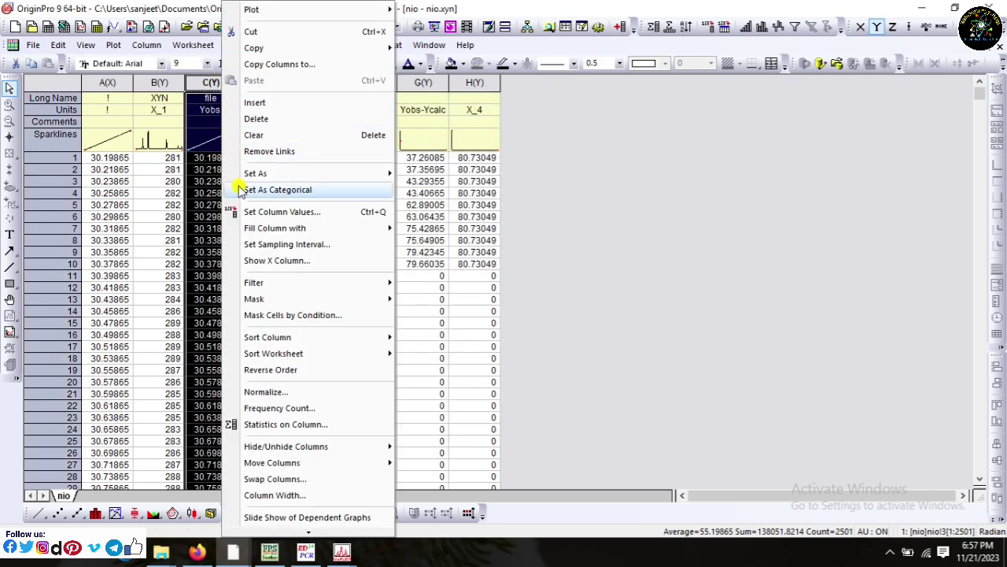
left_click(258, 120)
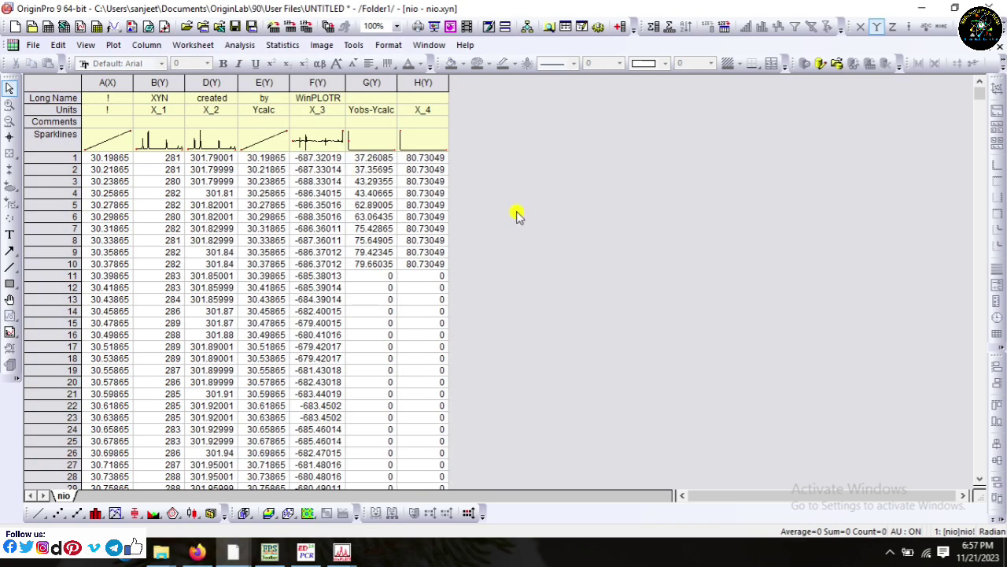
left_click(264, 83)
right_click(264, 83)
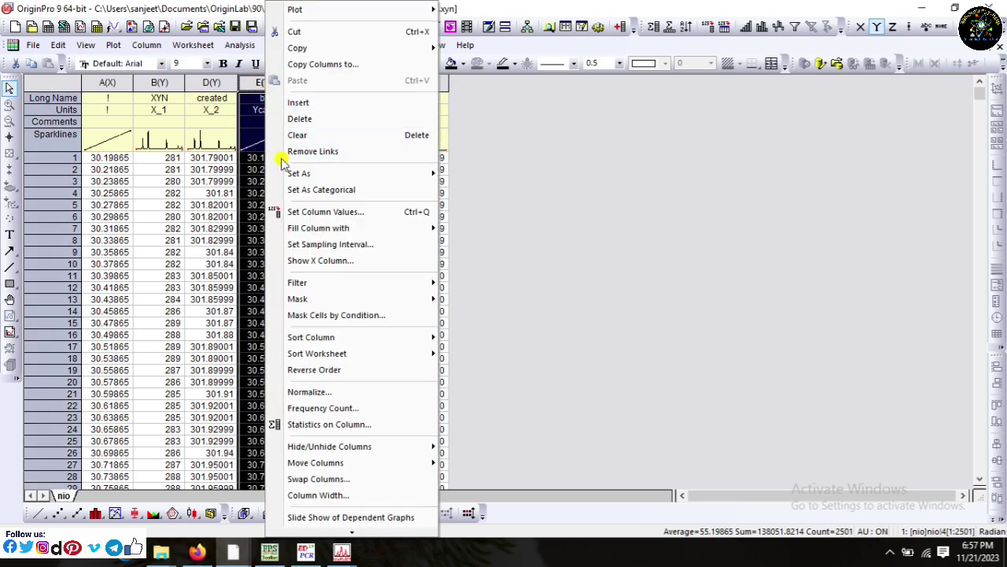
left_click(306, 118)
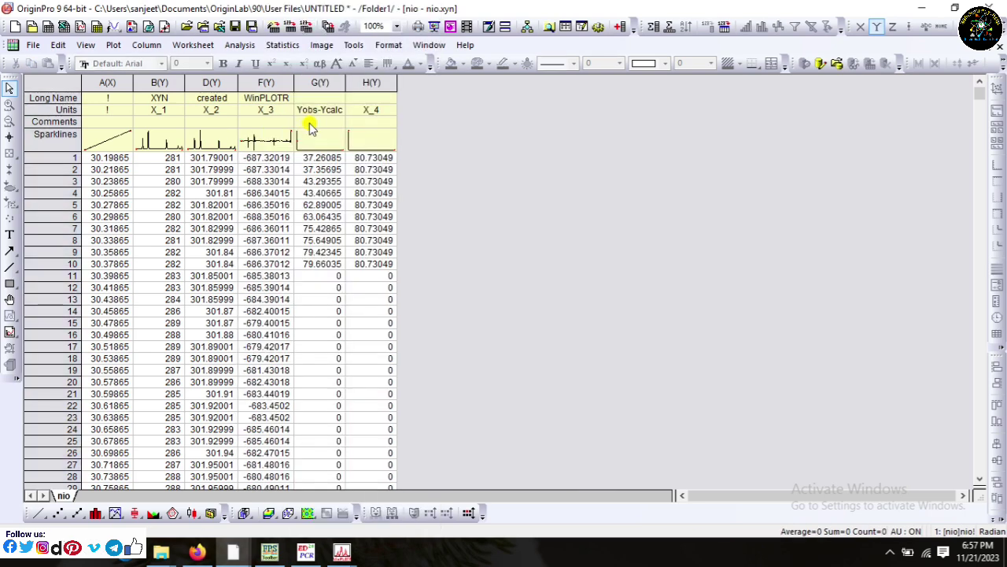
Step: Set column G, which holds the Bragg peak positions, as an X column
left_click(320, 83)
right_click(320, 82)
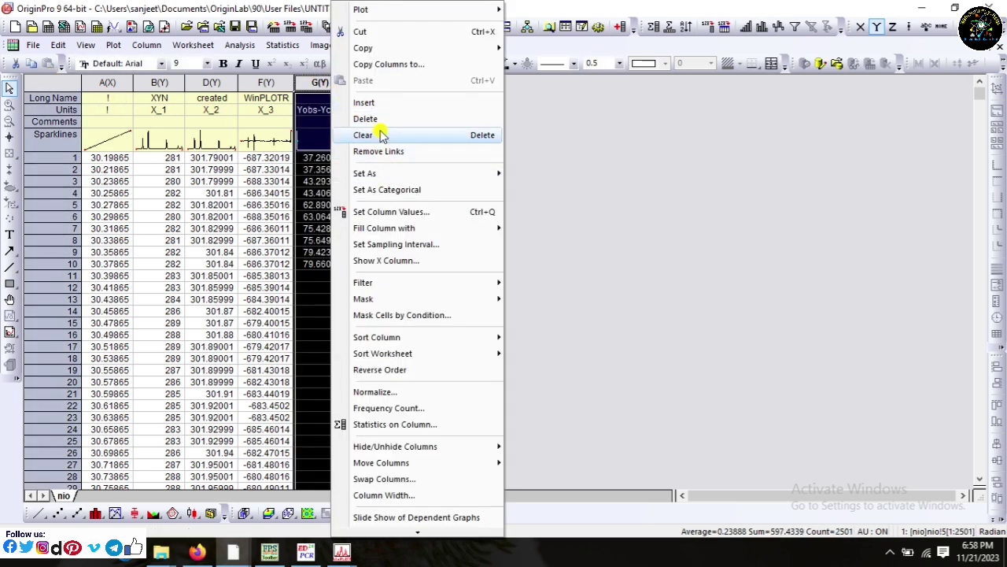
mouse_move(390, 175)
left_click(534, 175)
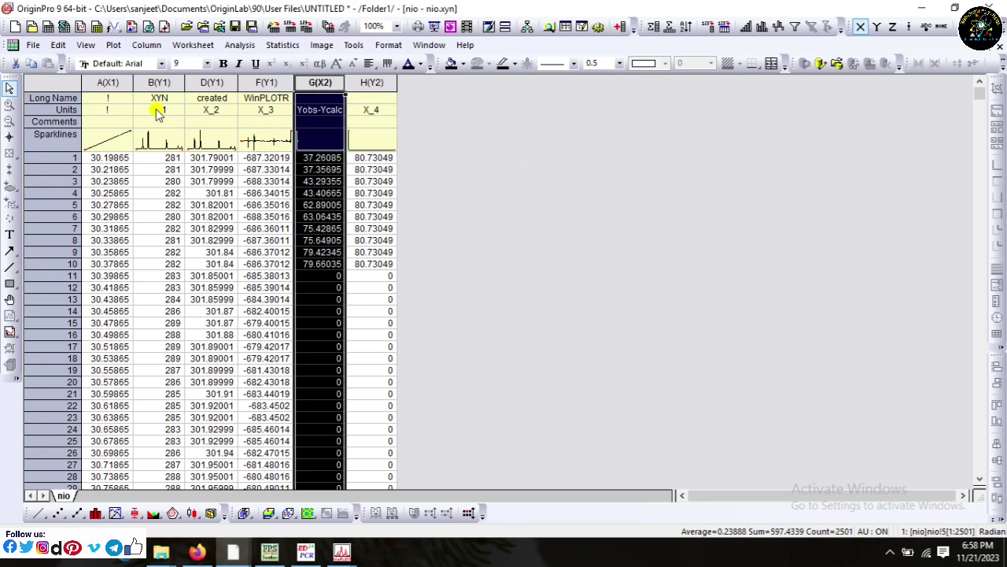
Step: Plot the whole worksheet as a line graph and move the legend off the page, clear of the curves
left_click(52, 83)
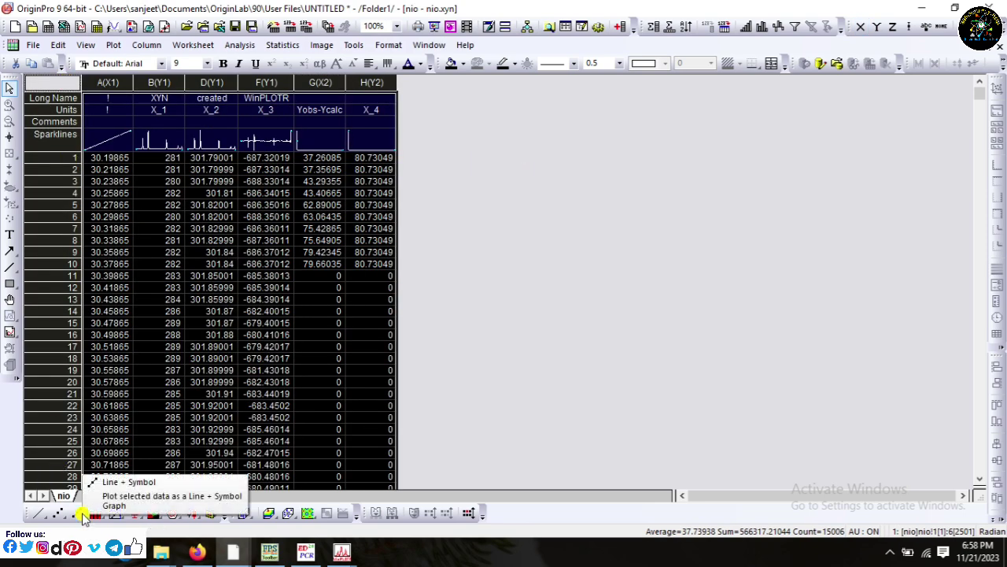
left_click(36, 513)
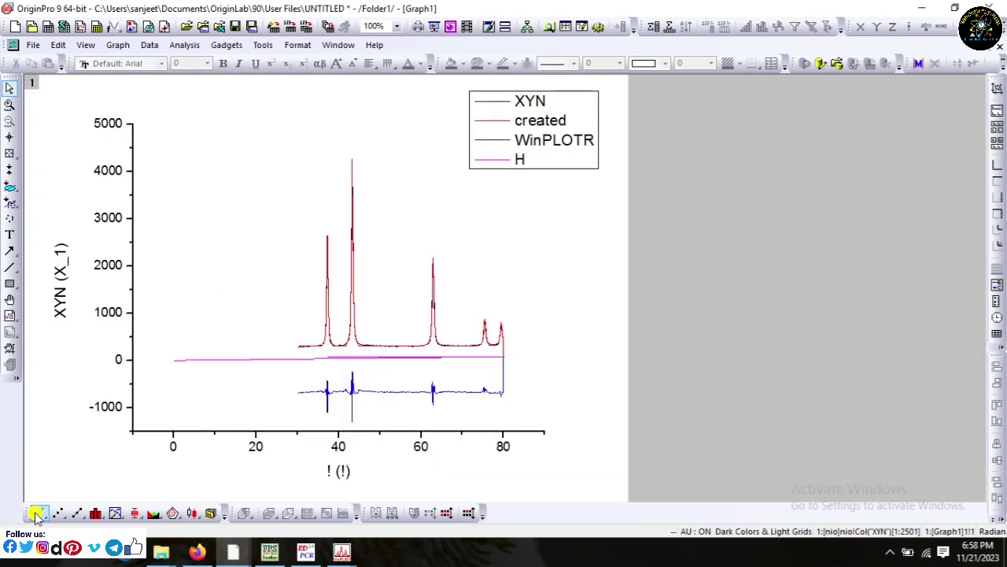
left_click(428, 393)
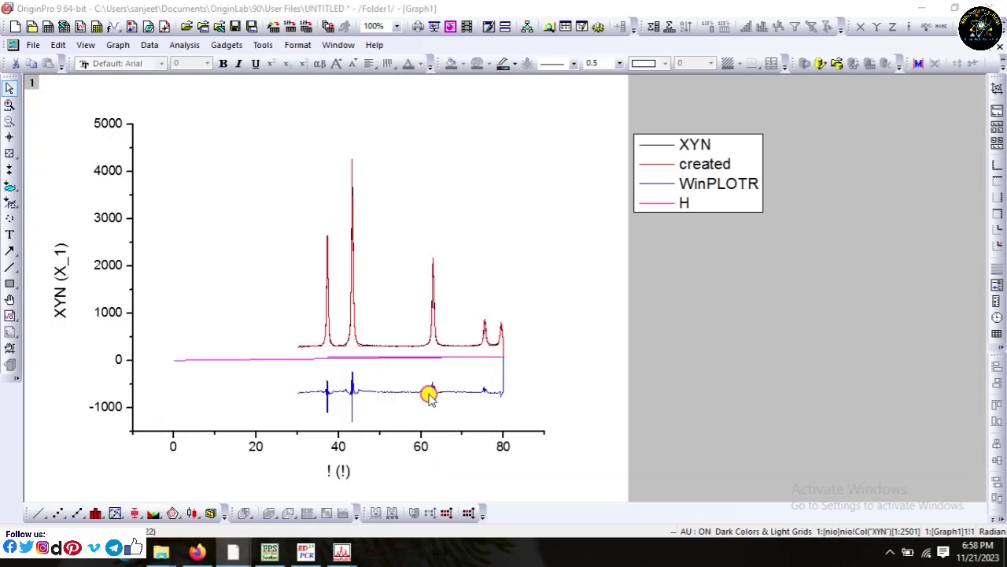
Step: Change the grouped curves' plot type to Line + Symbol and set the group's edit mode to Independent
double_click(428, 393)
left_click_drag(412, 151, 634, 138)
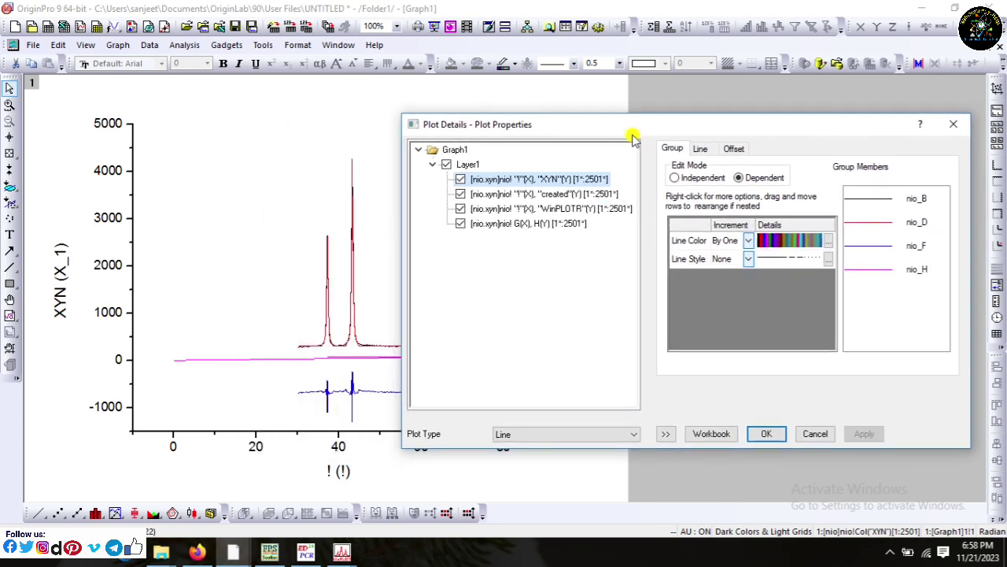
left_click(535, 433)
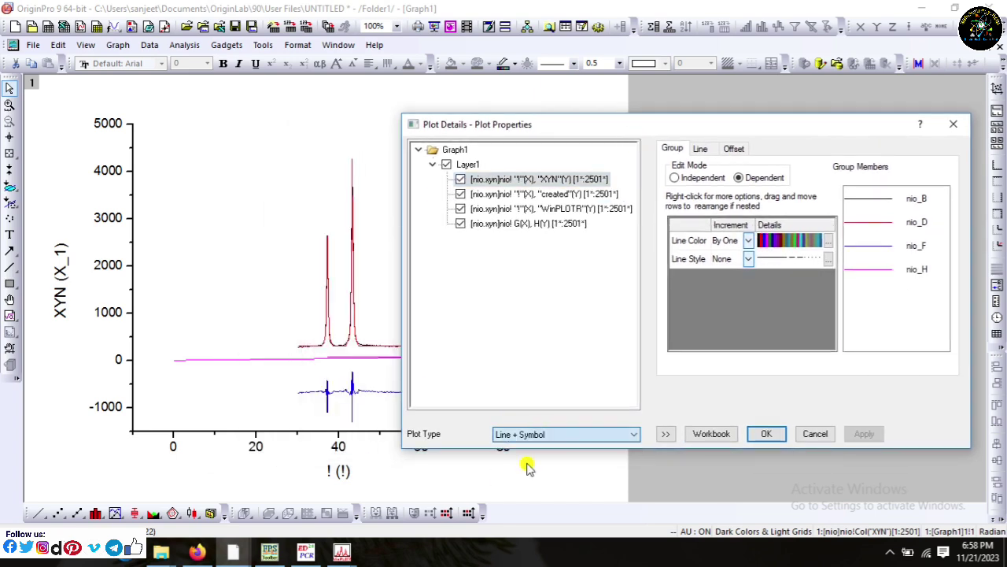
left_click(527, 466)
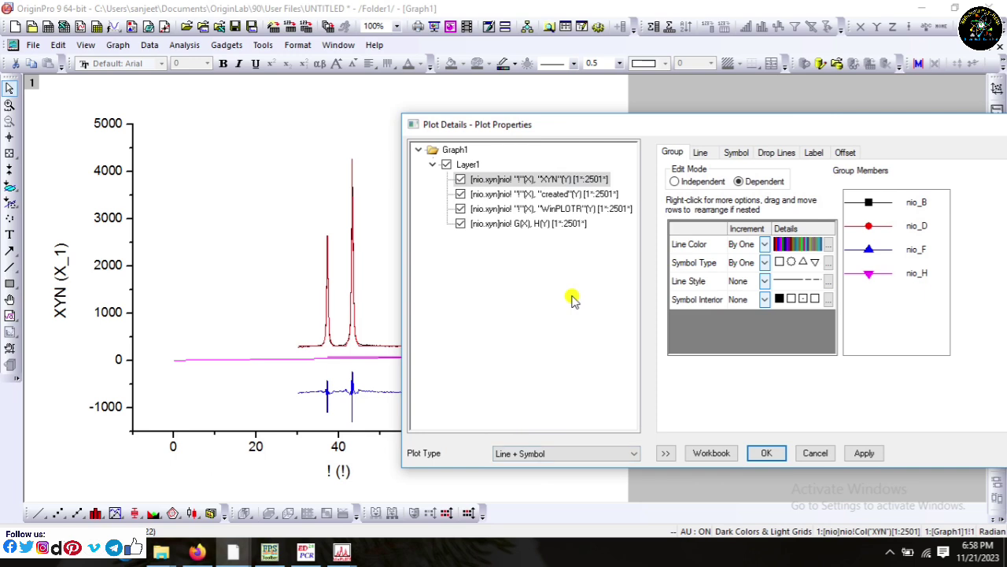
left_click(674, 182)
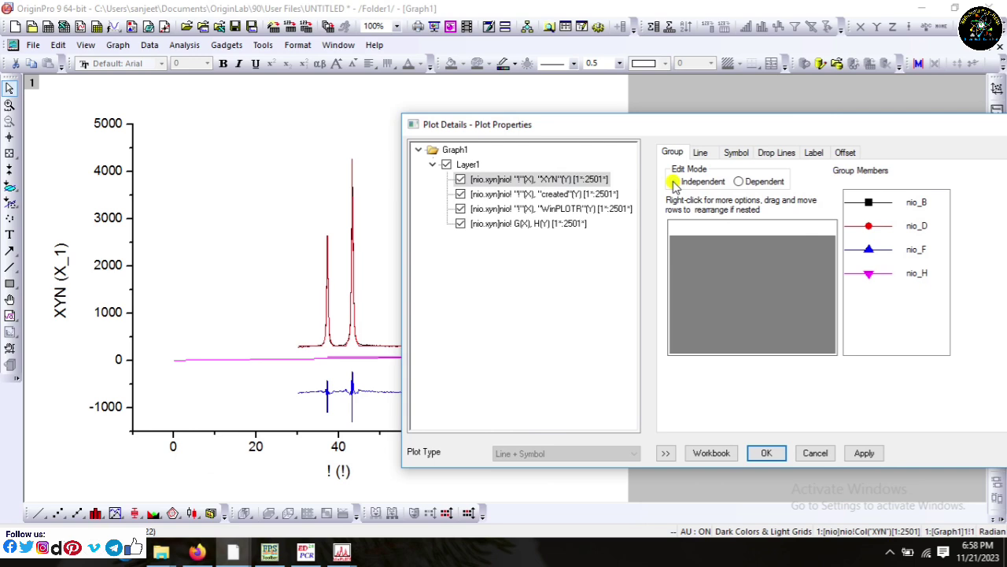
Step: Set the "XYN" curve's symbol size to 7 and its line width to 2
left_click(701, 153)
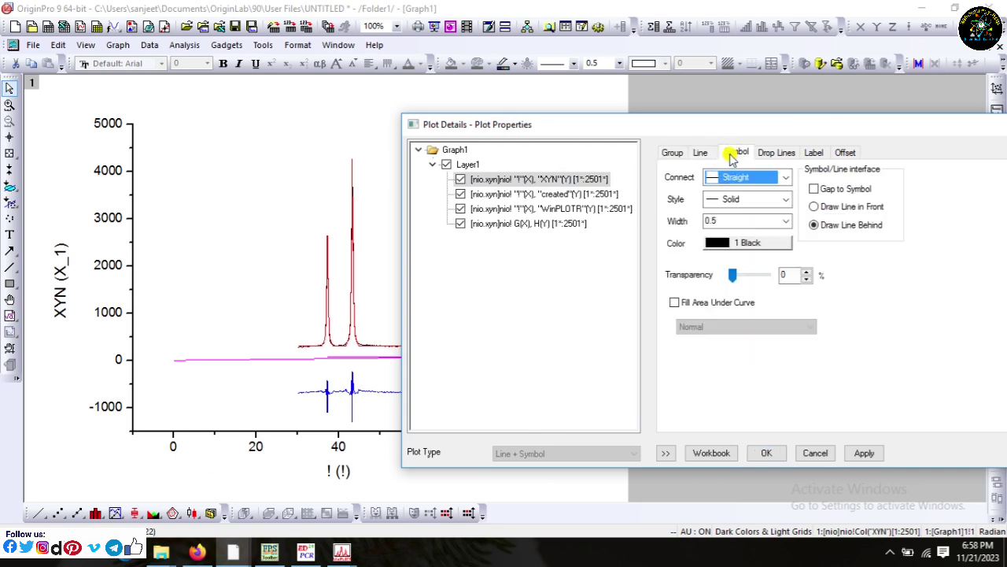
left_click(732, 153)
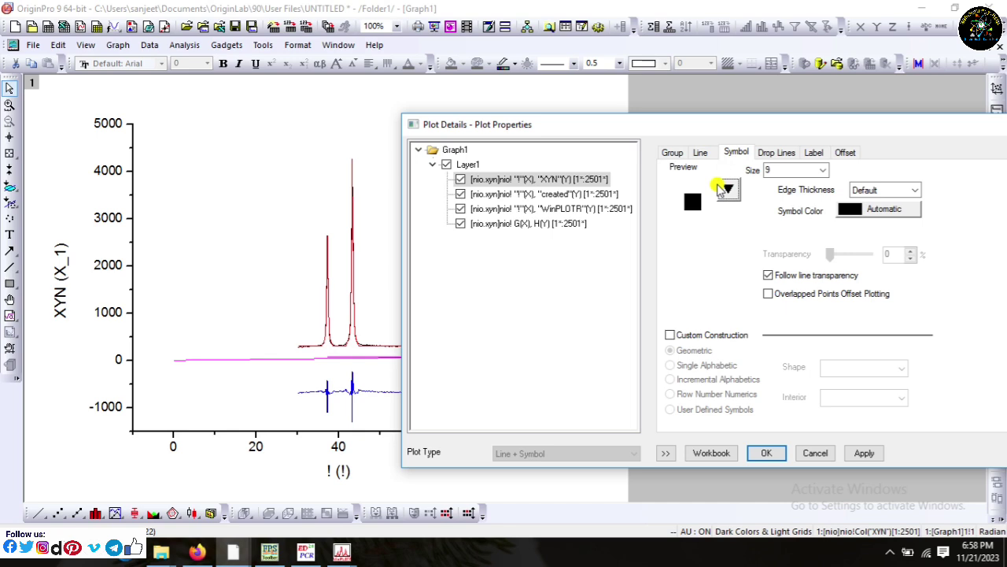
double_click(775, 171)
type("7")
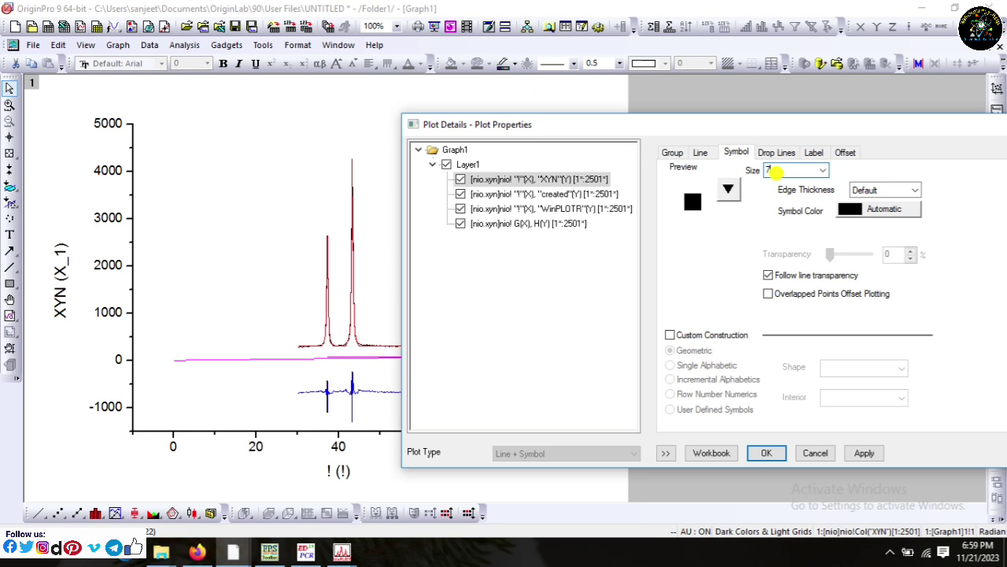
left_click(700, 153)
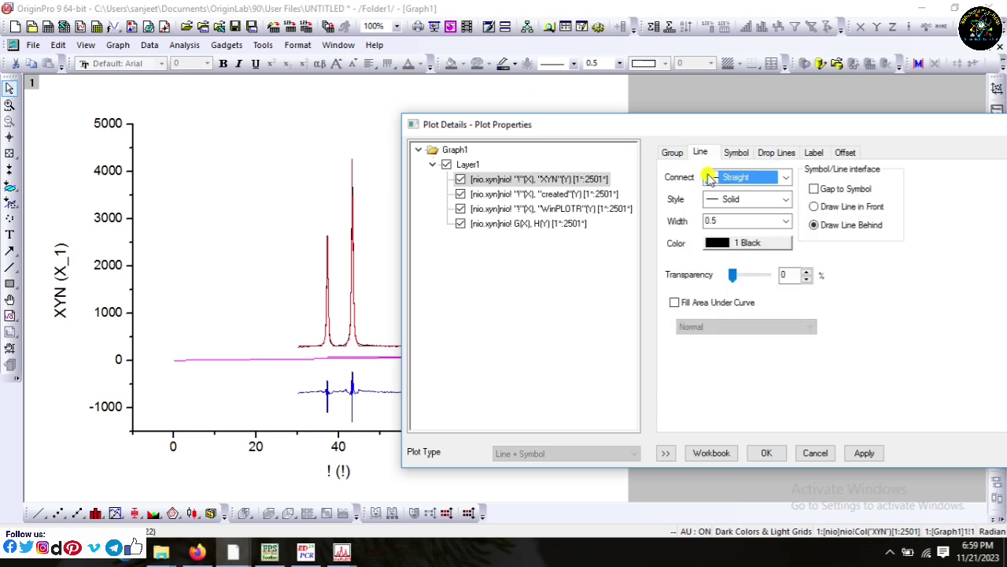
double_click(732, 221)
type("2")
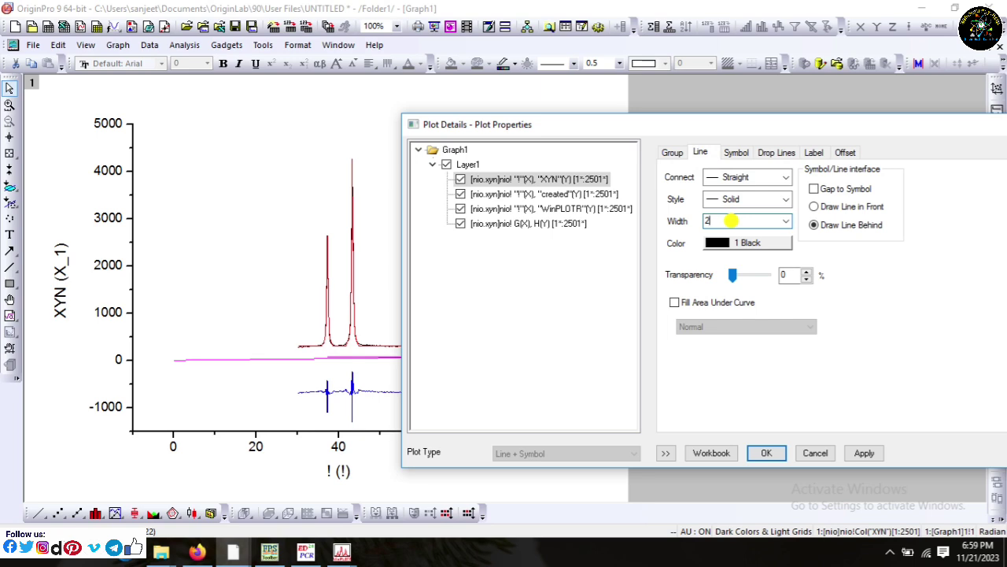
Step: Draw the "created" curve's line in front of its symbols and set its symbol size to 2
left_click(577, 194)
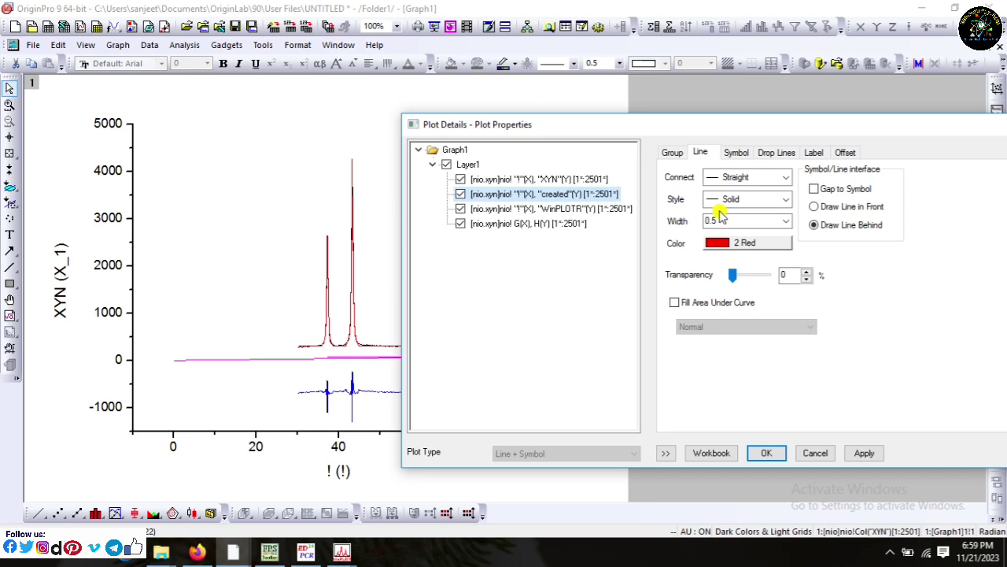
left_click(814, 206)
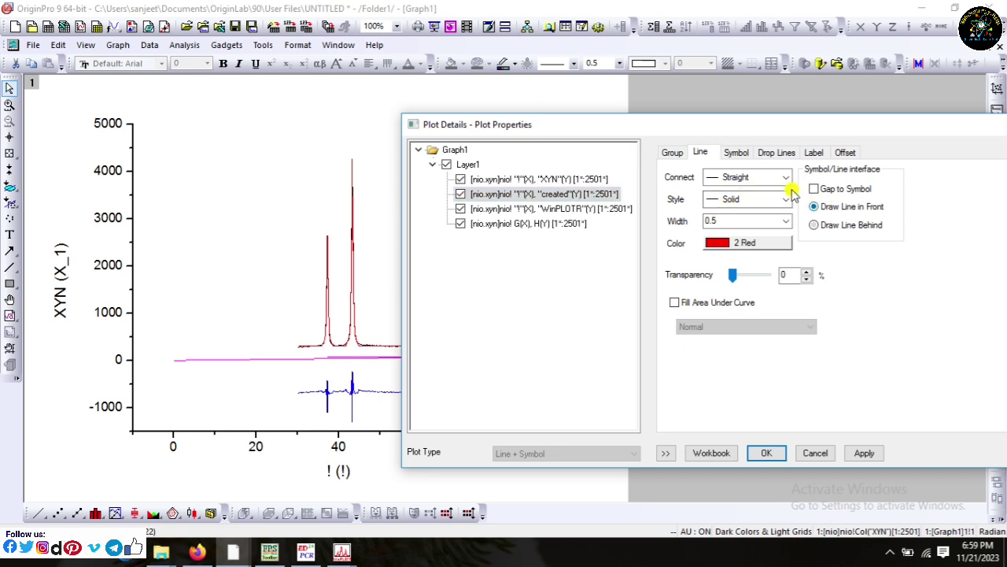
left_click(732, 152)
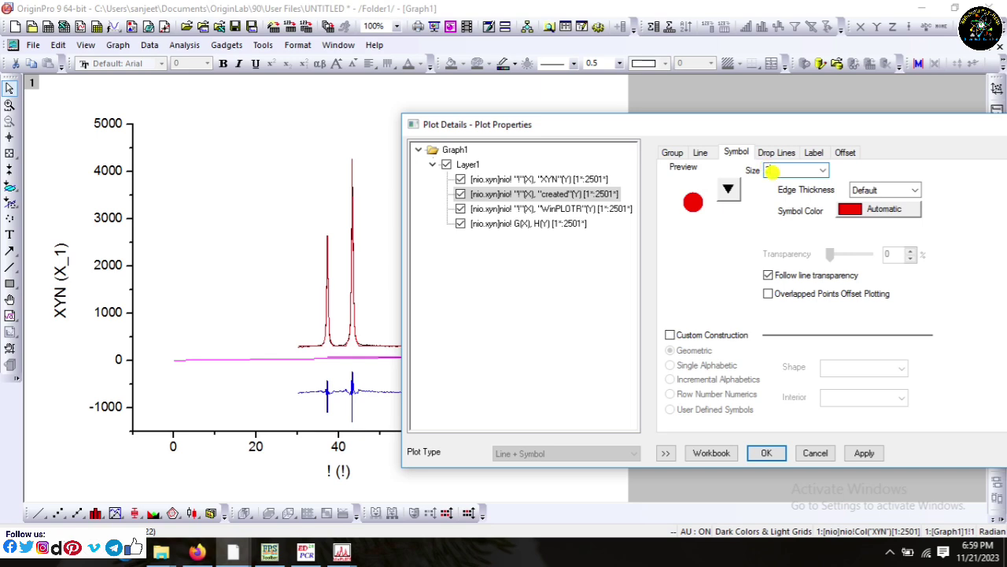
type("2")
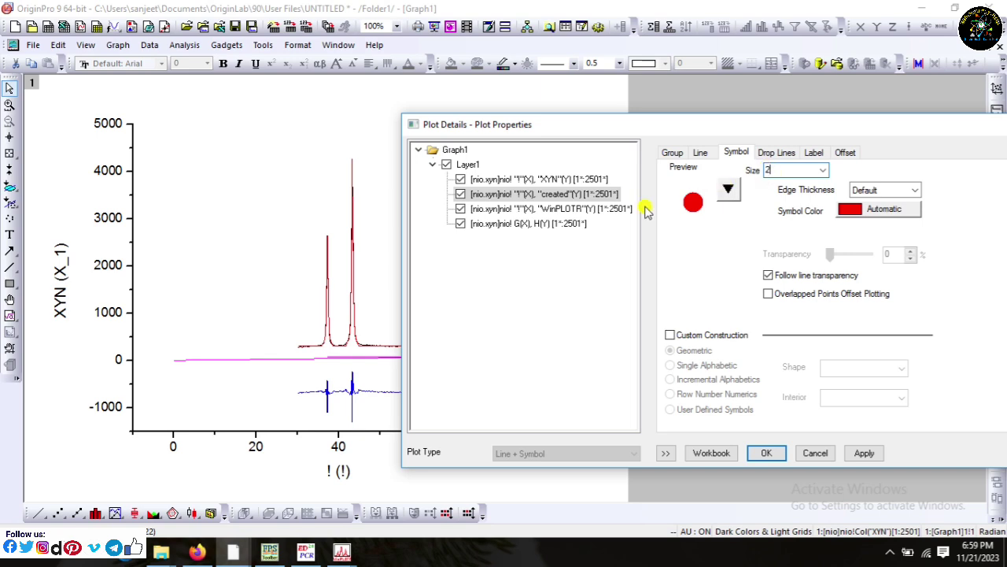